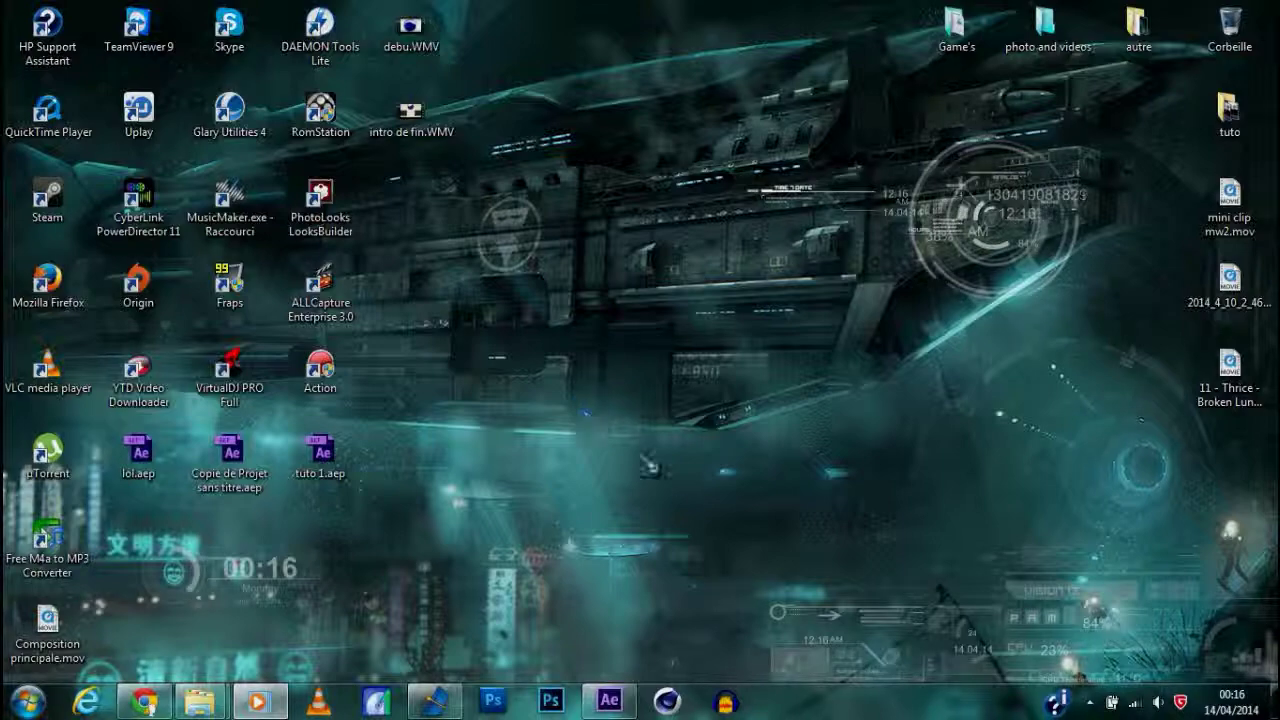
Switch to After Effects and delete the existing Composition principale from the project
left_click(609, 700)
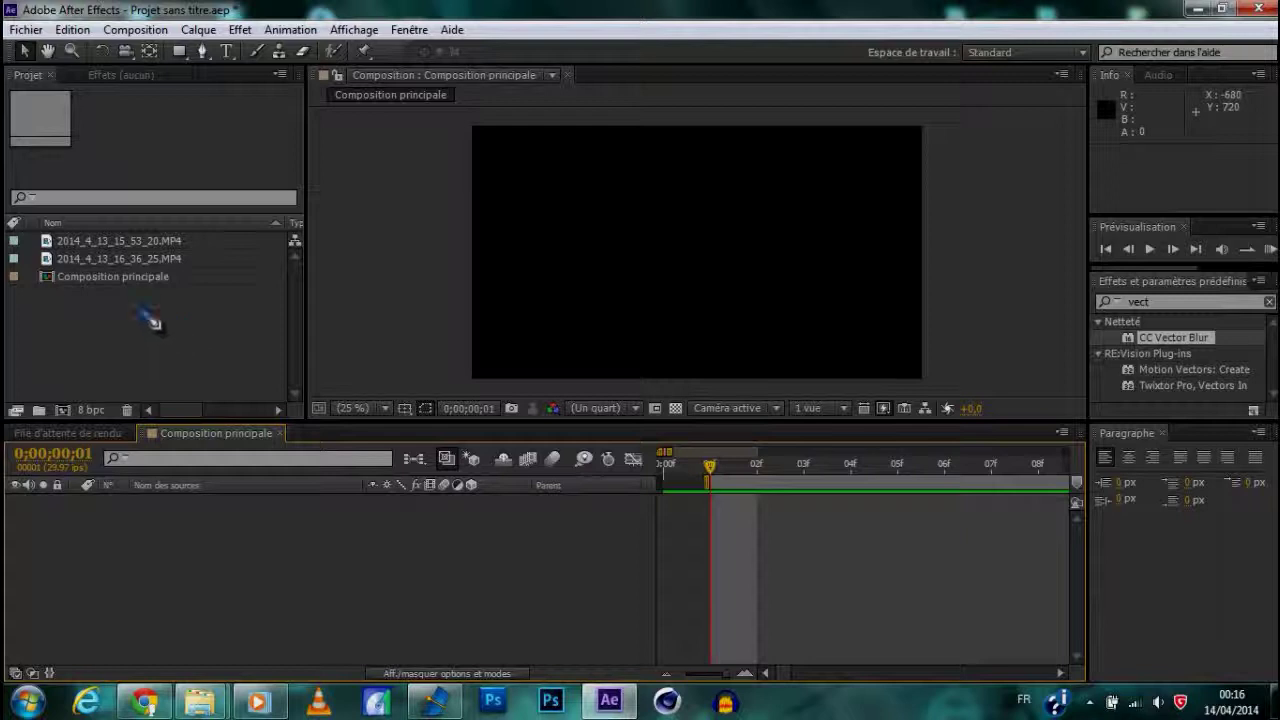
left_click(90, 282)
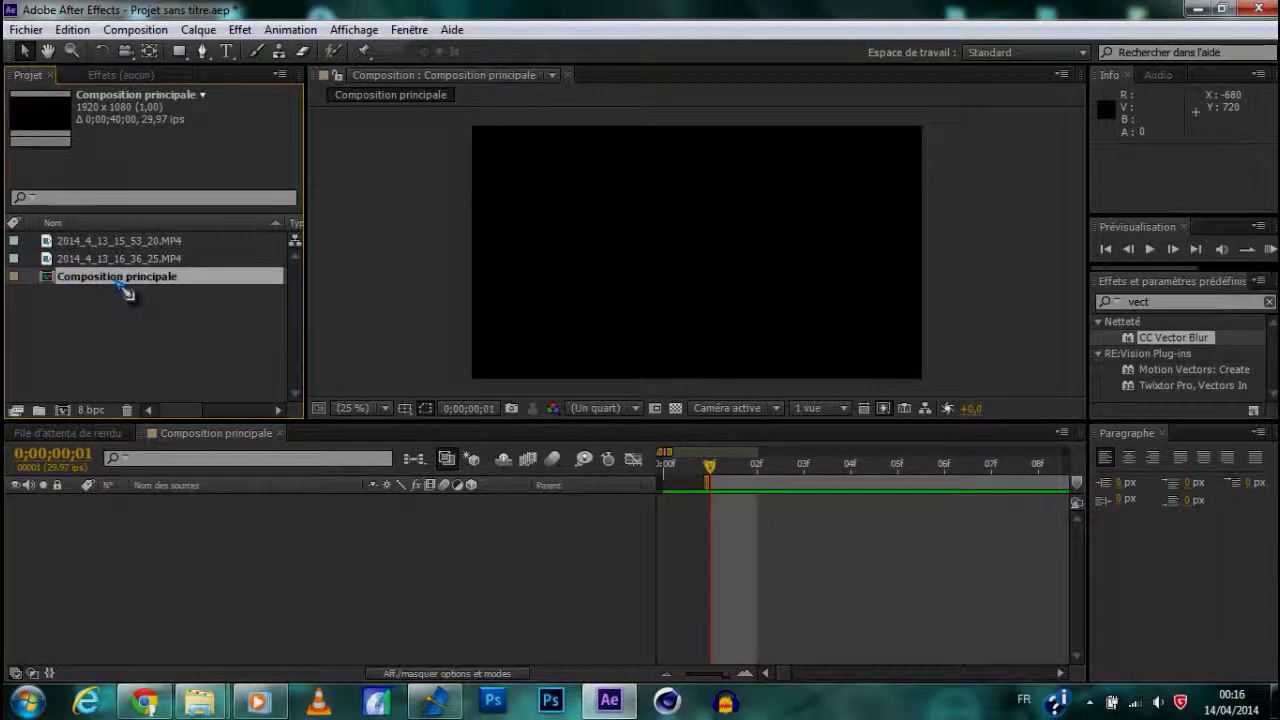
key("Delete")
Create a new composition named "Composition principale" with the HDTV 1080 29,97 preset and a 40-second duration
right_click(112, 319)
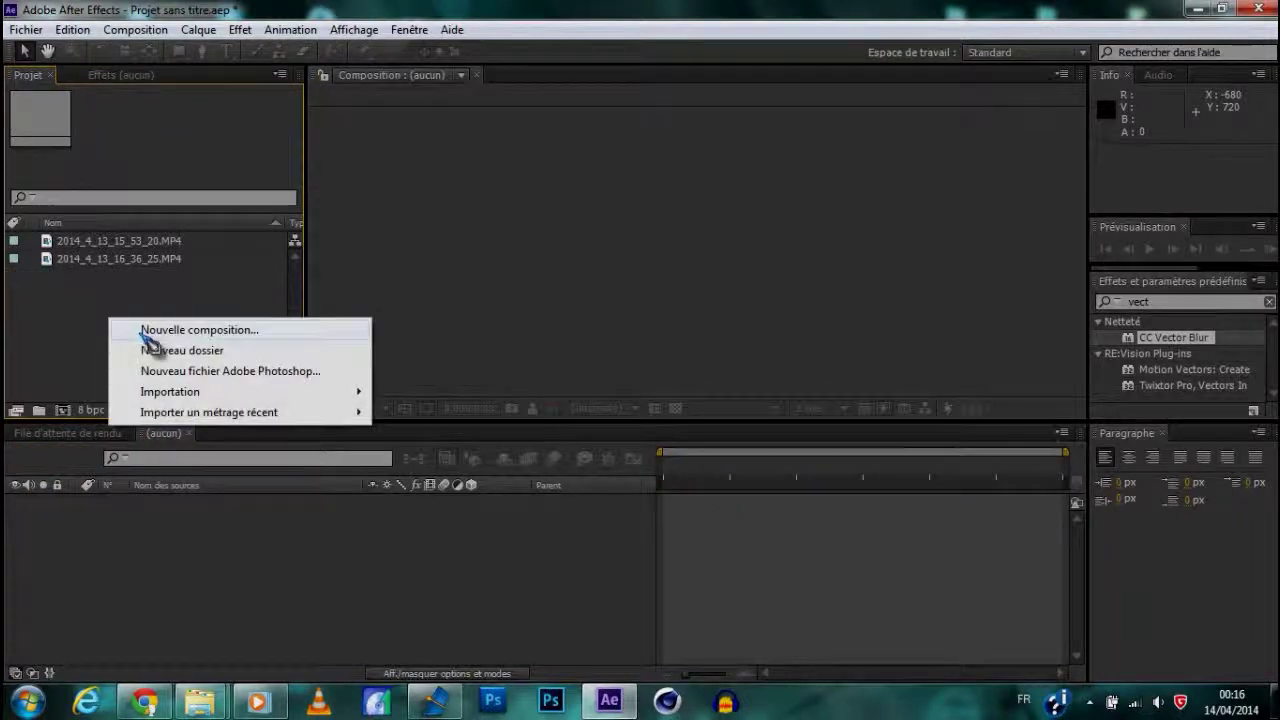
left_click(195, 330)
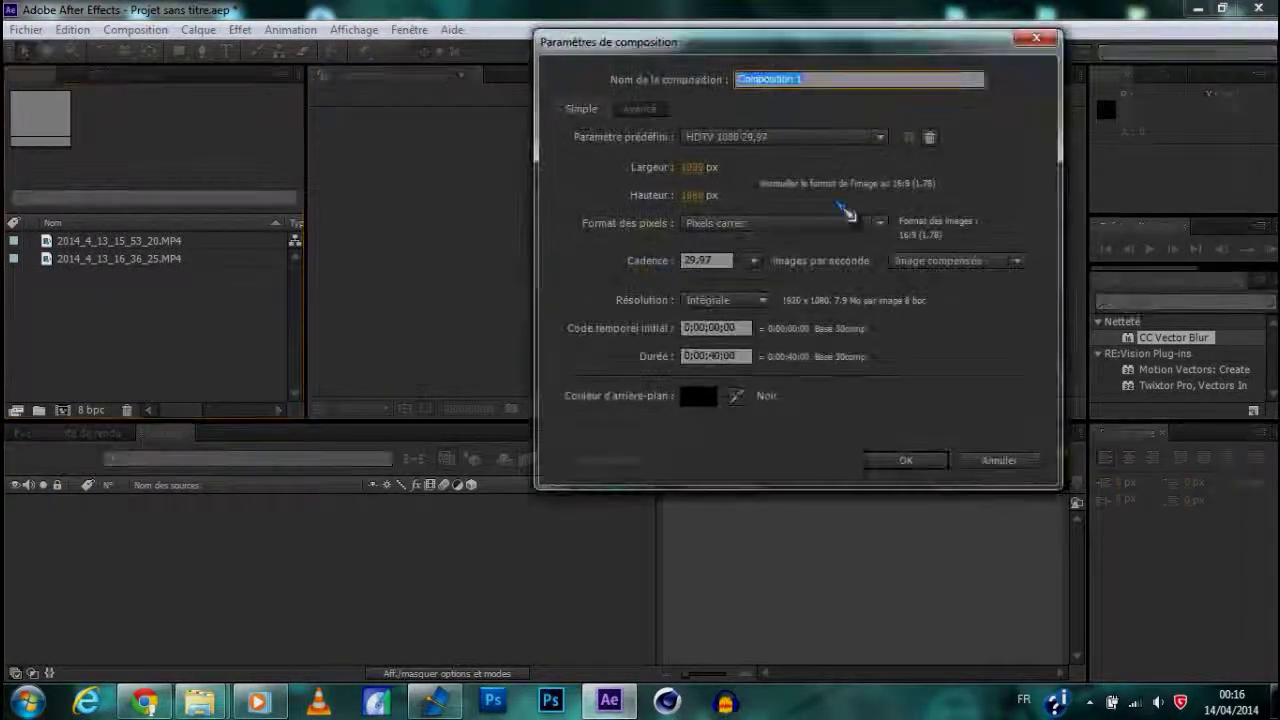
type("1")
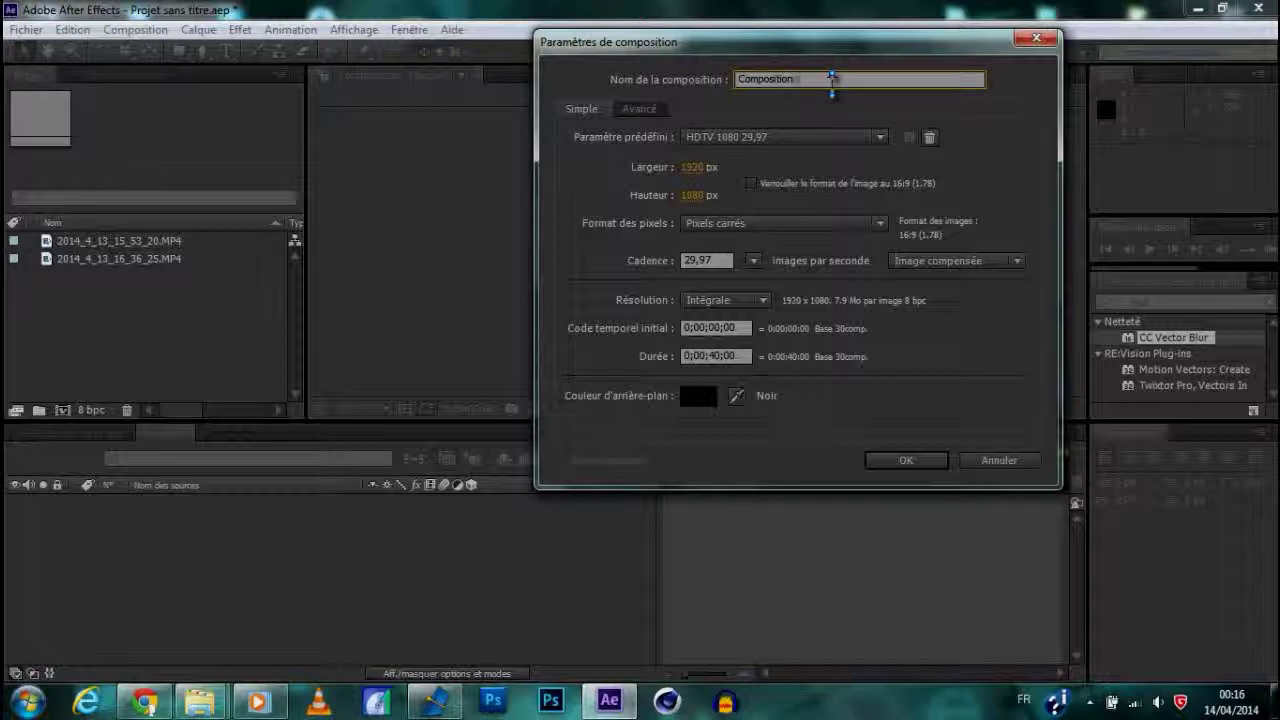
type("omposition principale")
key("Return")
Create a second composition named "transition" with the HDTV 1080 29,97 preset
right_click(100, 338)
left_click(120, 350)
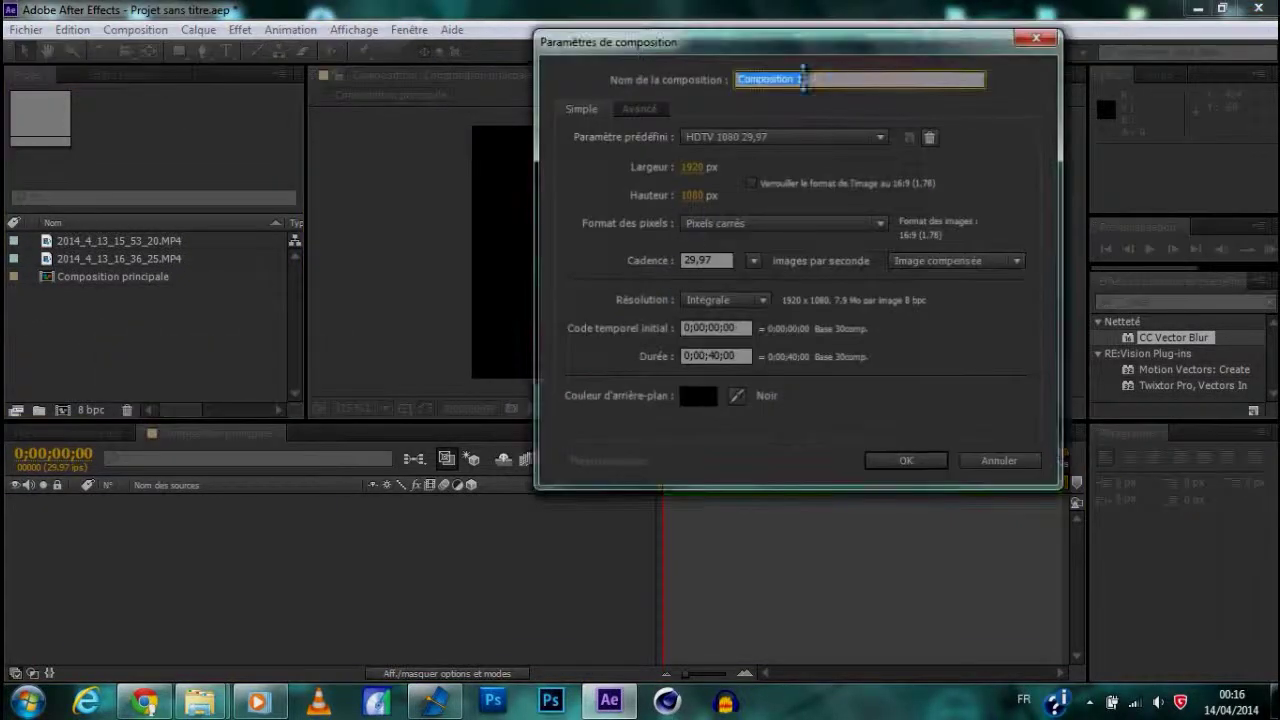
type("transition")
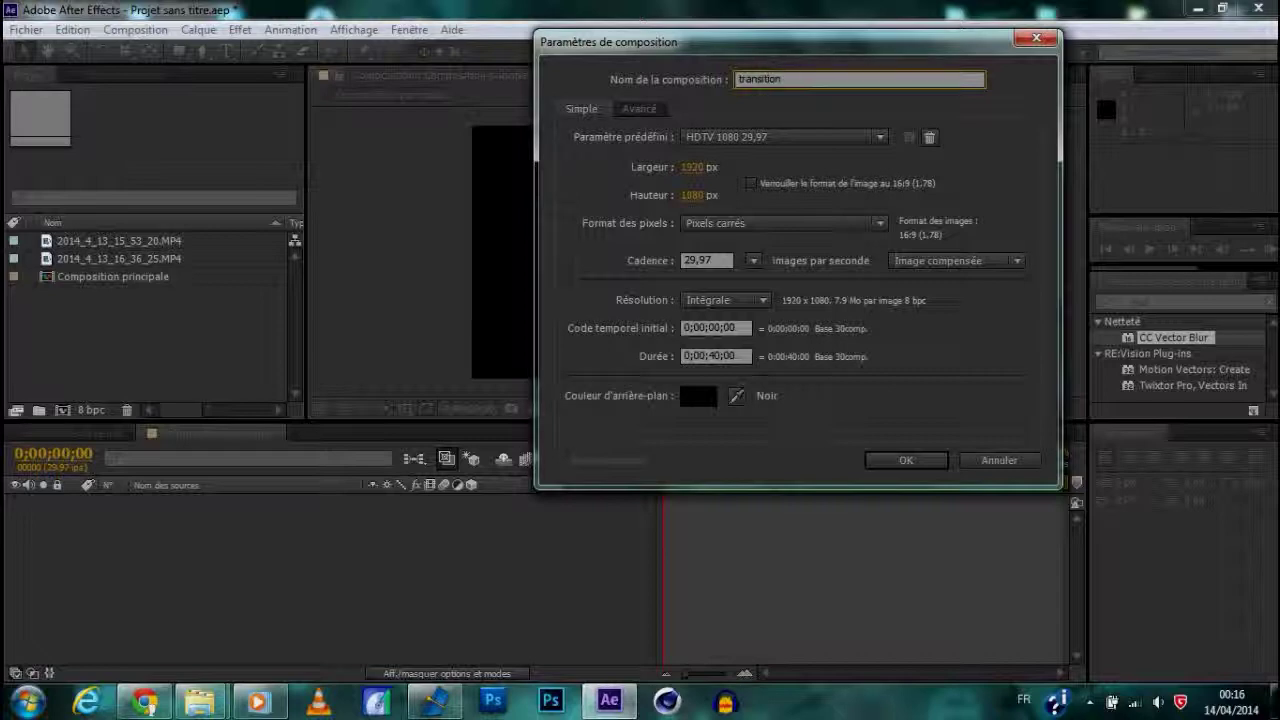
key("Return")
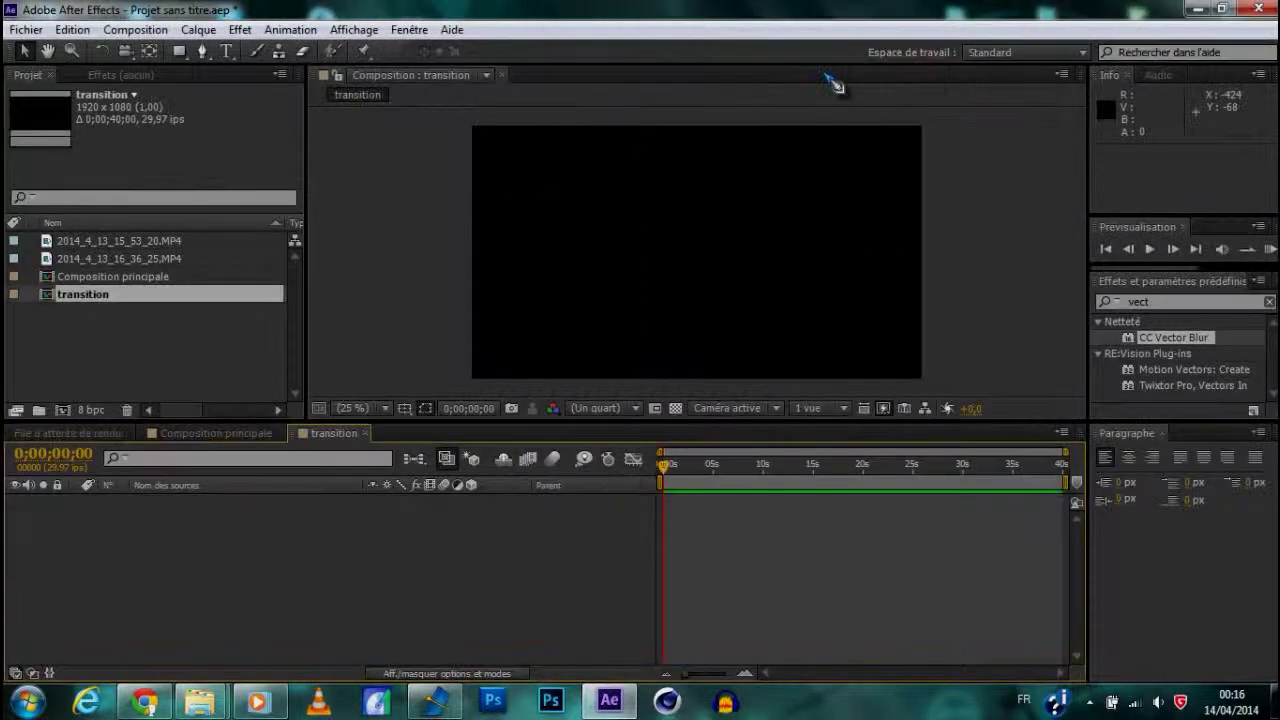
Add the footage clips 2014_4_13_15_53_20.MP4 and 2014_4_13_16_36_25.MP4 as layers in the transition composition
left_click(150, 241)
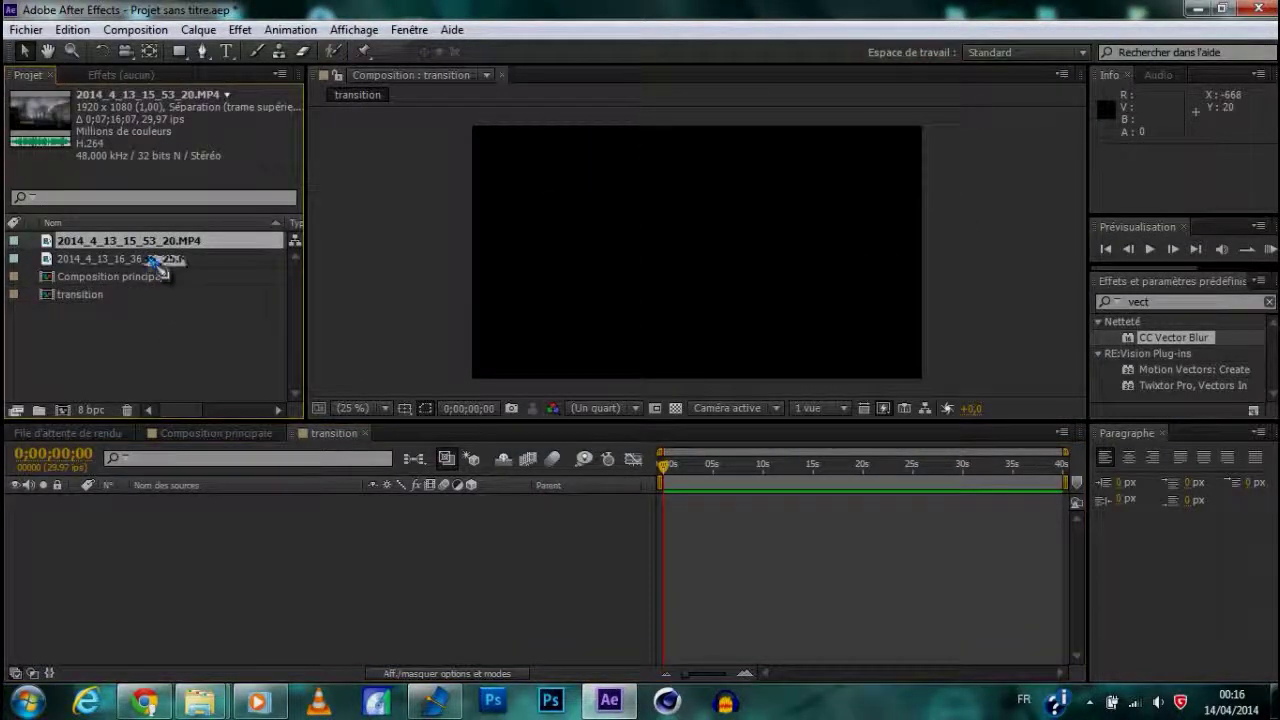
left_click(130, 258, "shift")
left_click_drag(130, 258, 206, 551)
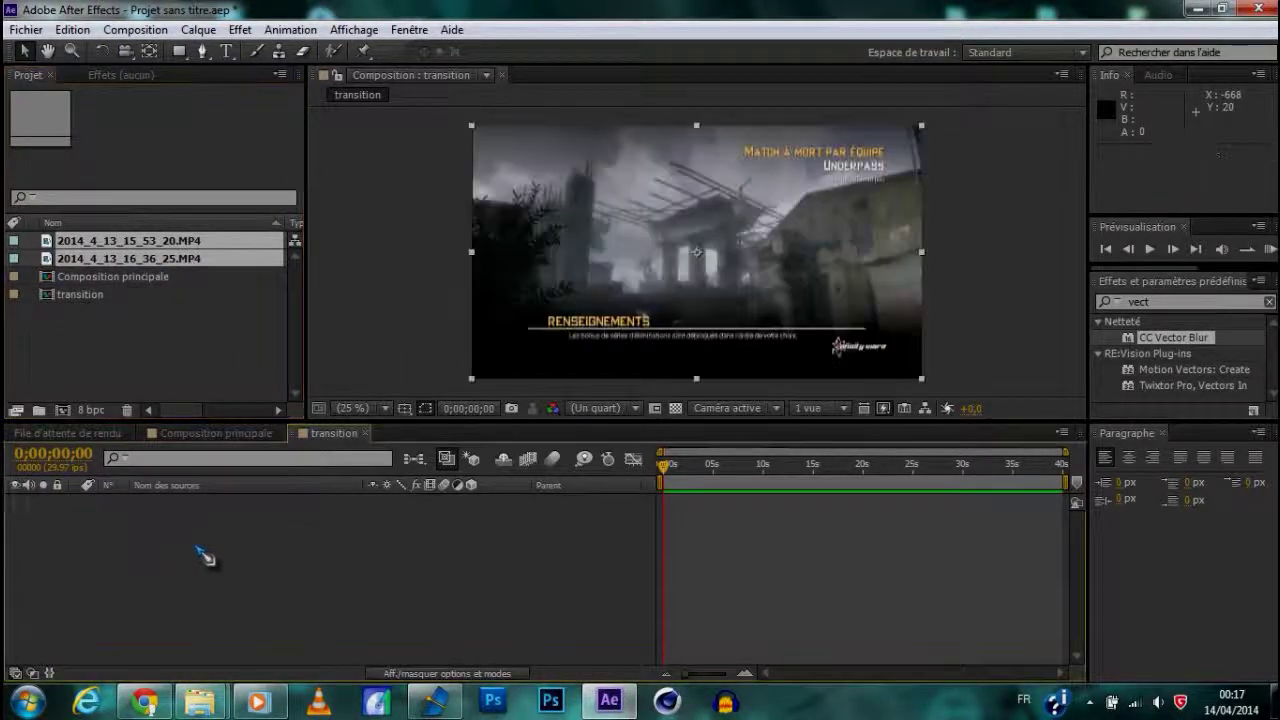
left_click(470, 600)
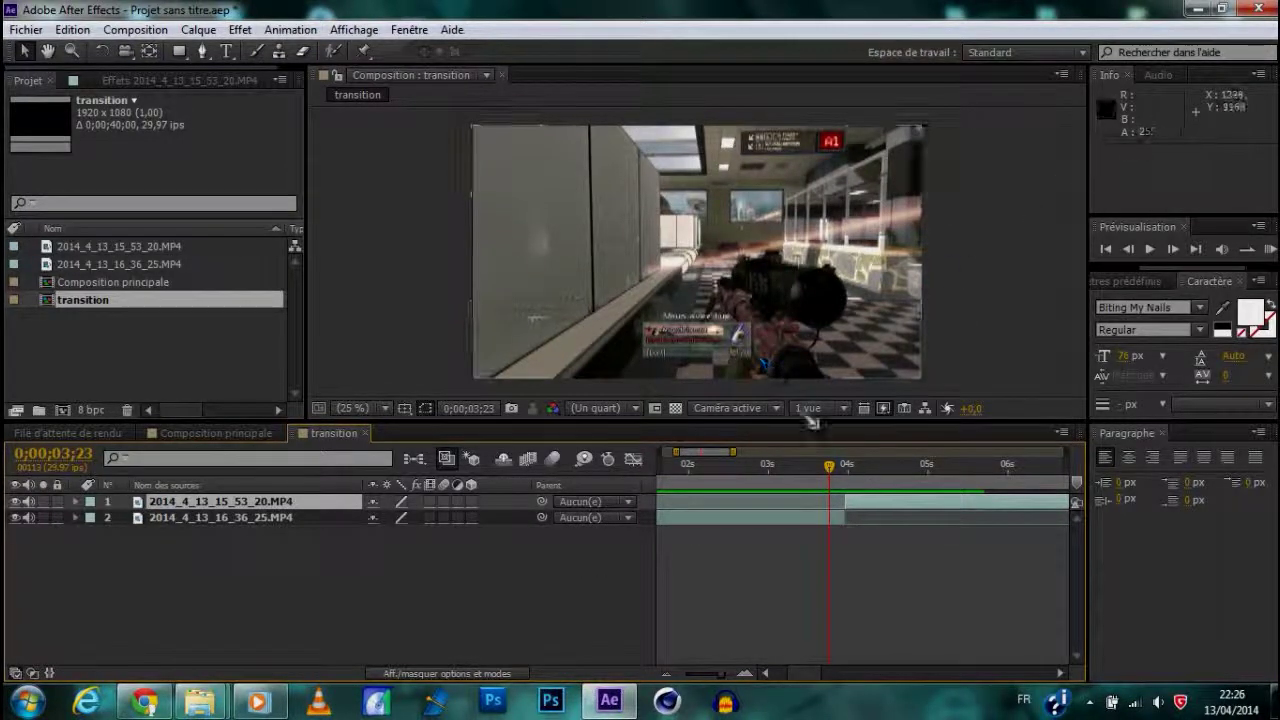
Shift the 2014_4_13_15_53_20.MP4 layer earlier to start at 0;00;03;08, overlapping the end of the other clip
left_click(839, 467)
left_click_drag(842, 470, 793, 514)
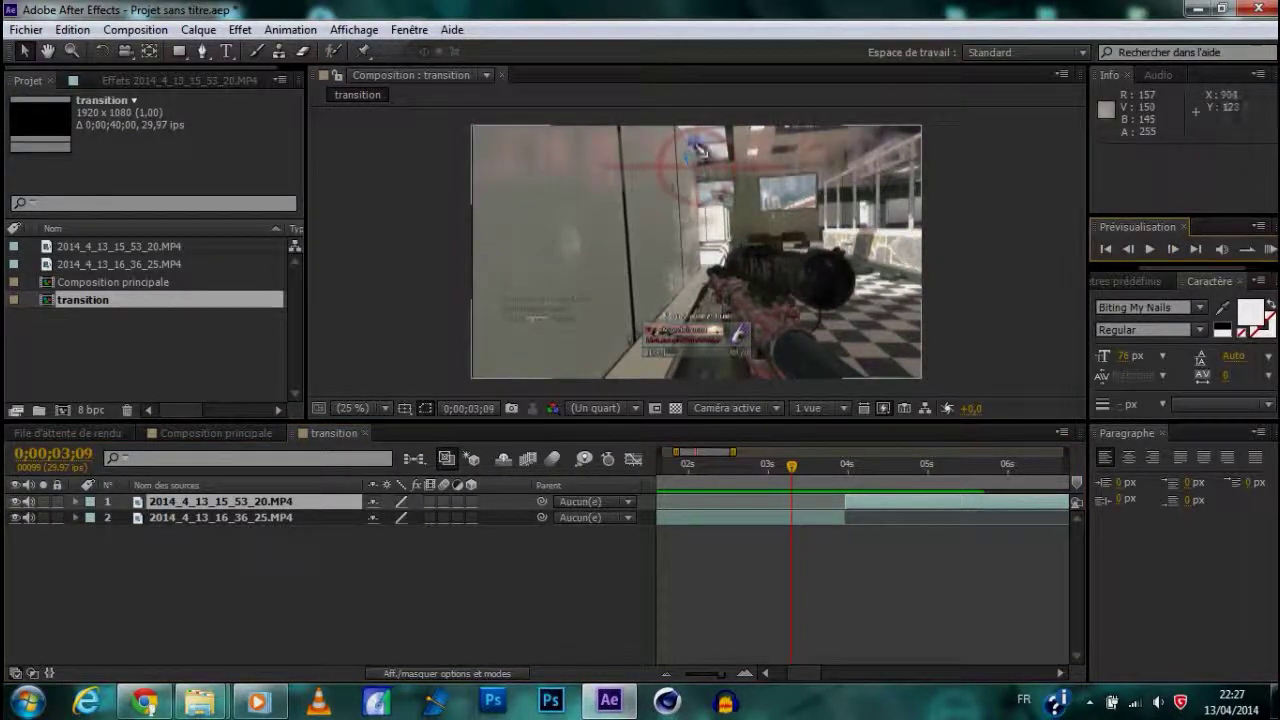
left_click(906, 502)
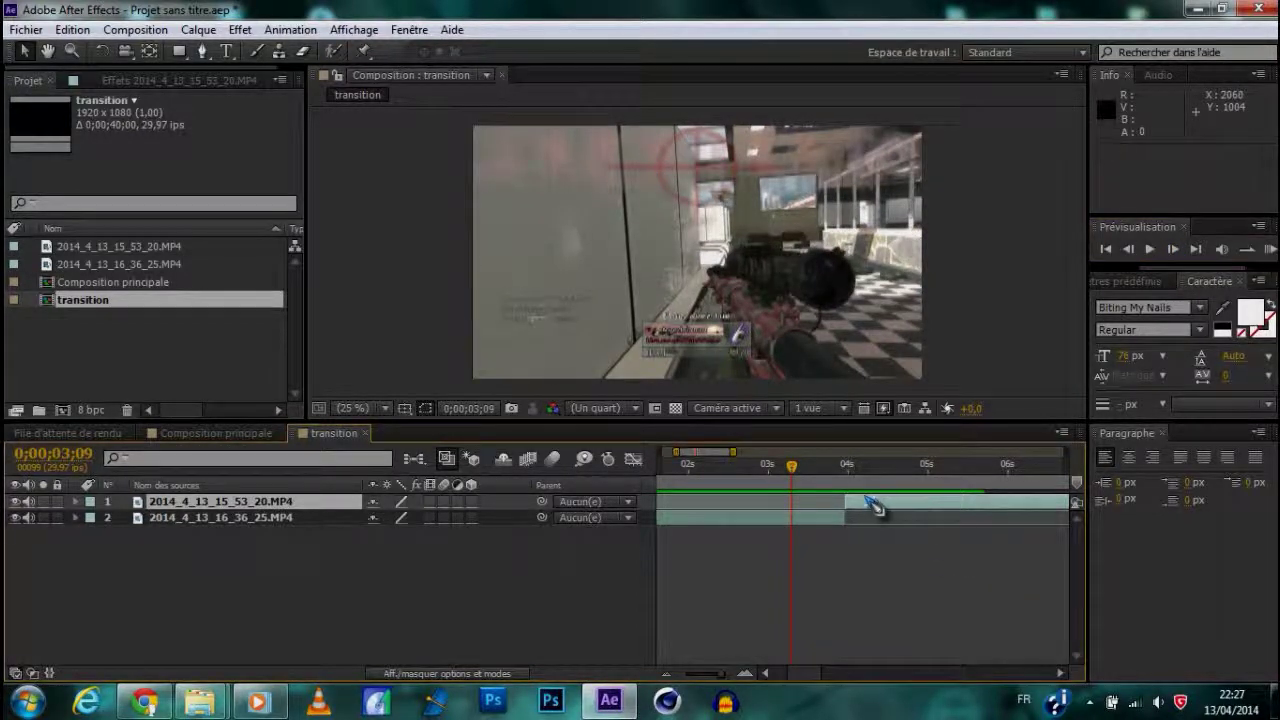
left_click_drag(897, 505, 835, 518)
left_click(789, 468)
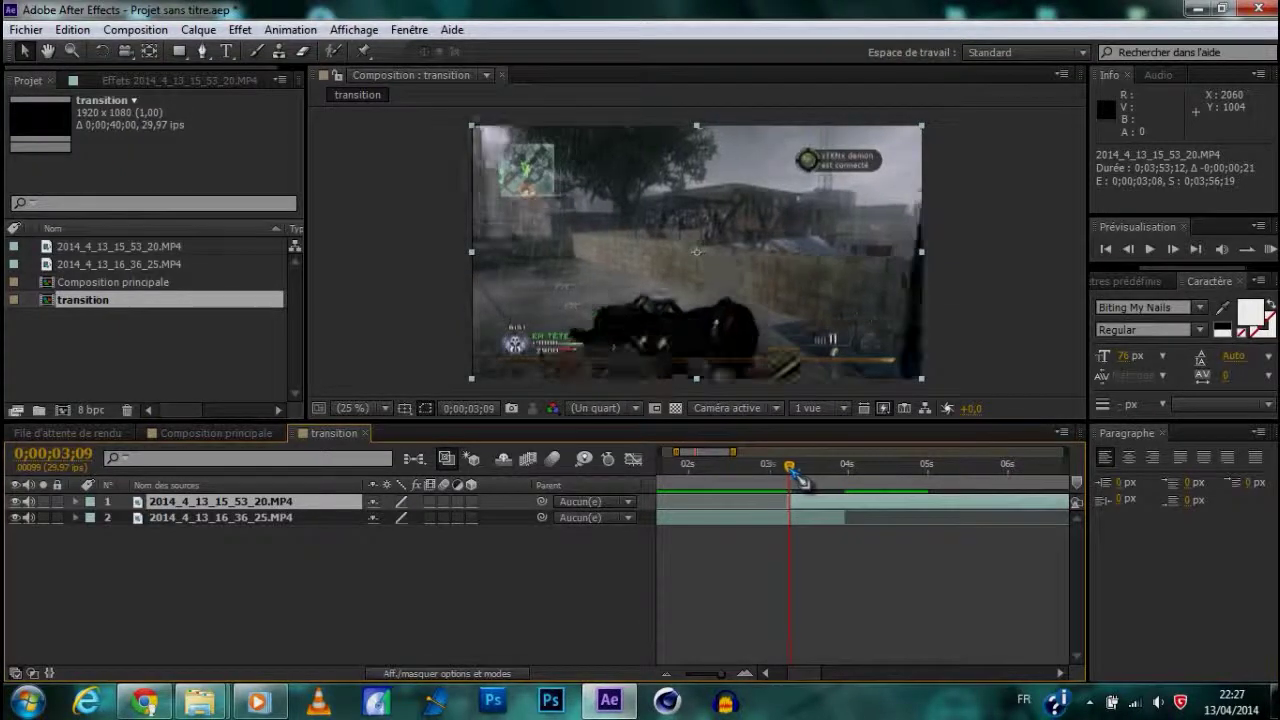
left_click_drag(791, 471, 798, 488)
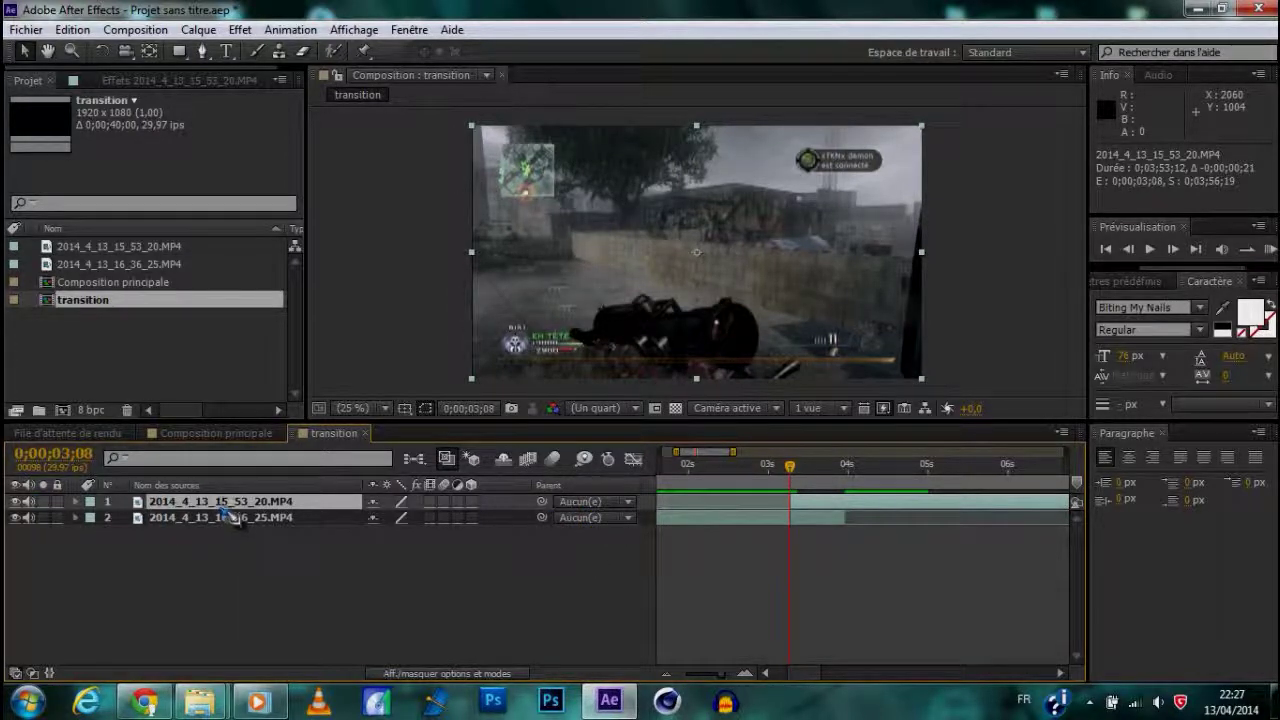
Move the 2014_4_13_15_53_20.MP4 layer's start to 0;00;03;05 and add a 0% opacity keyframe there
key("t")
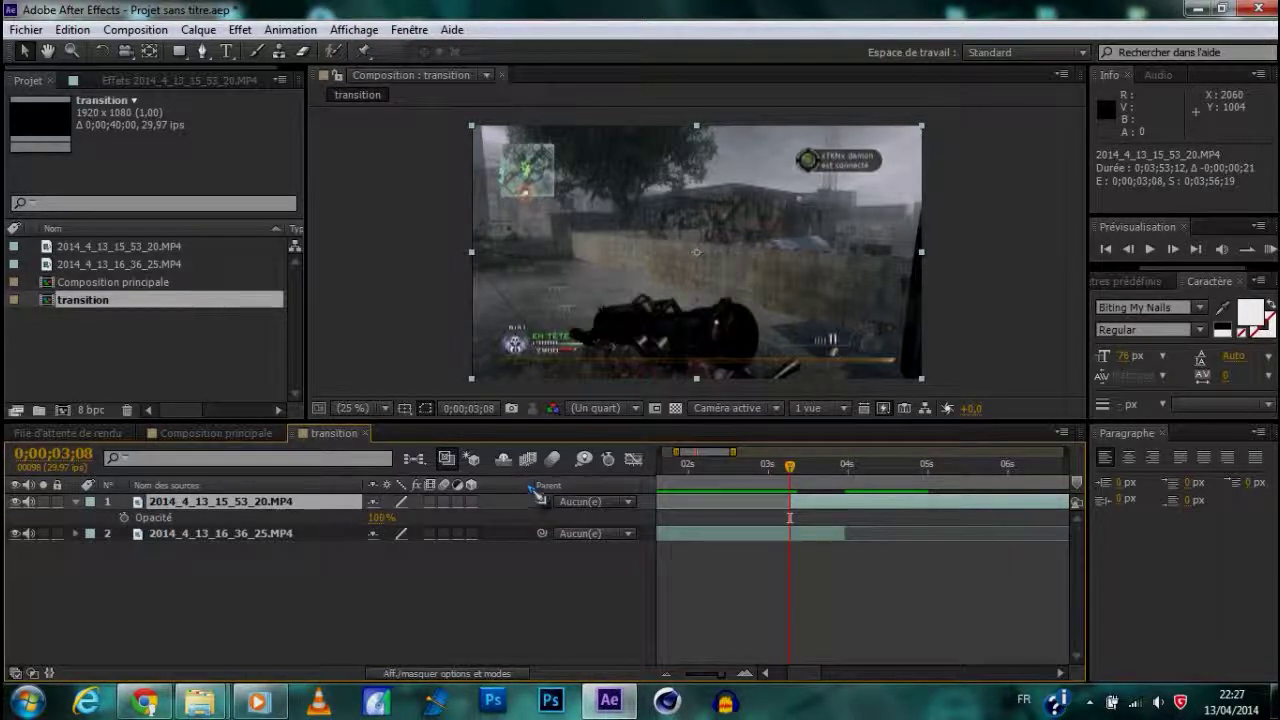
left_click_drag(797, 468, 850, 490)
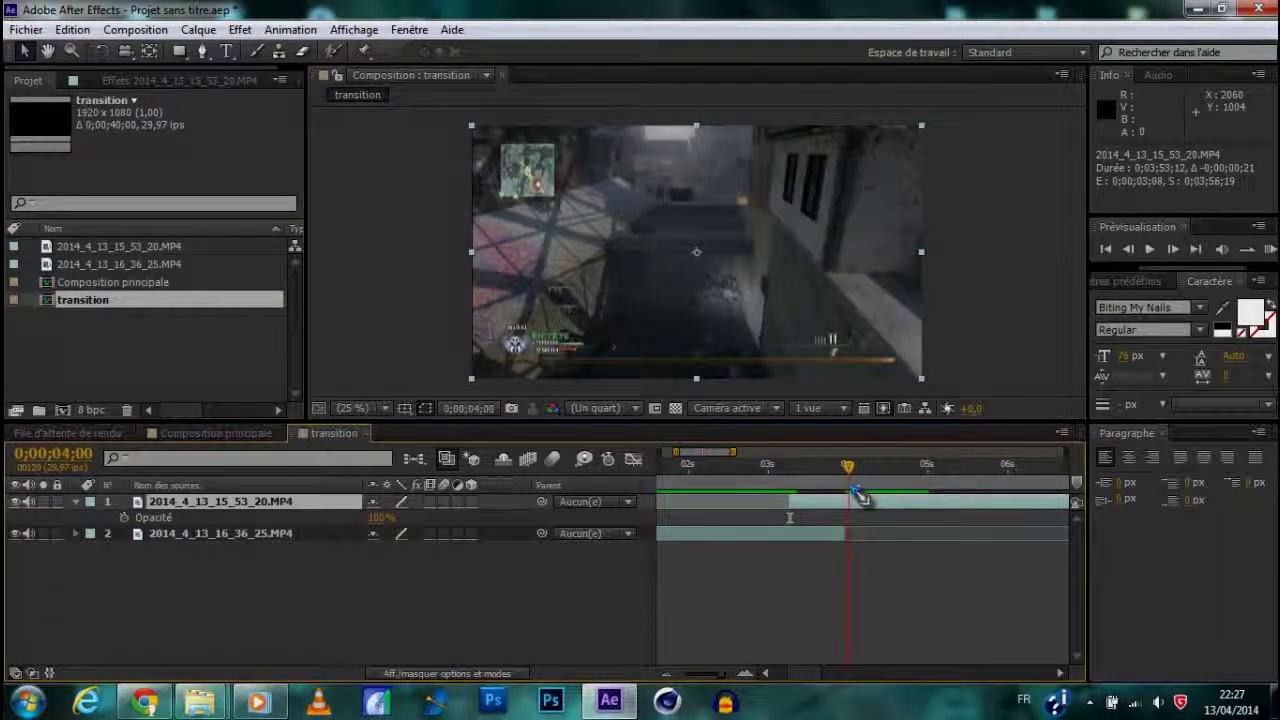
left_click_drag(858, 495, 795, 505)
key("Page_Up")
key("Page_Up")
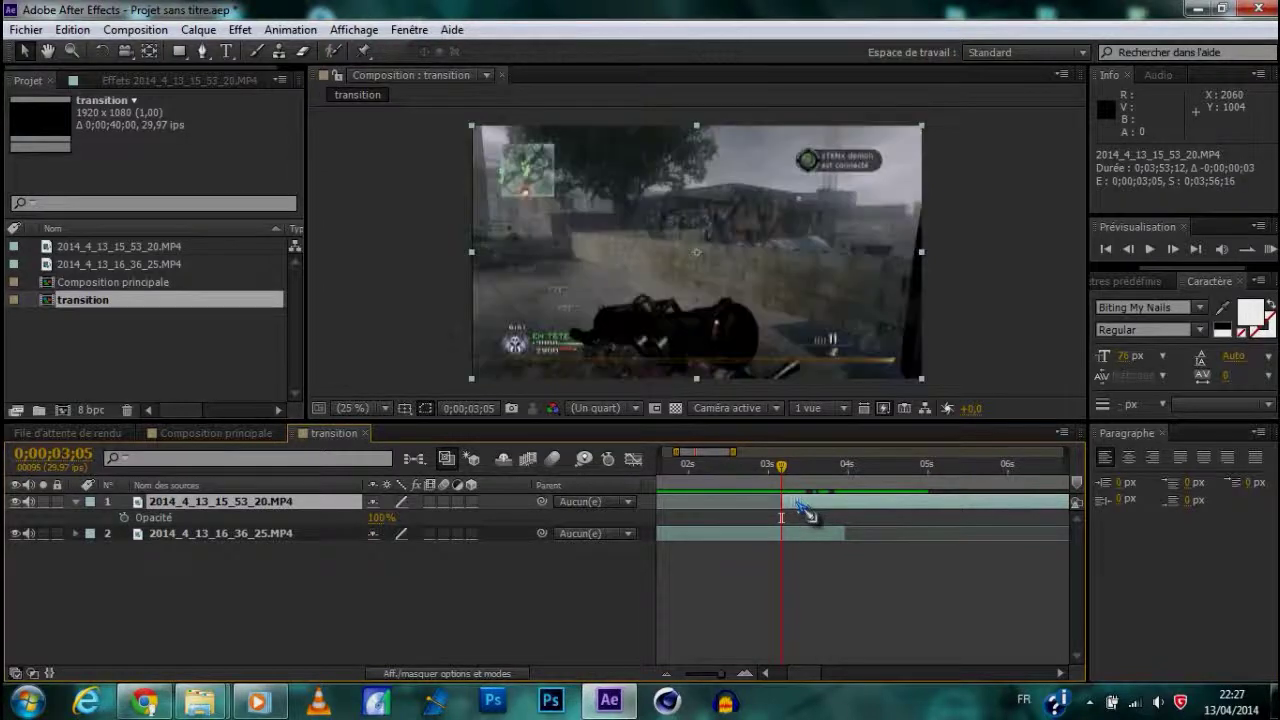
left_click(124, 517)
left_click_drag(380, 517, 162, 527)
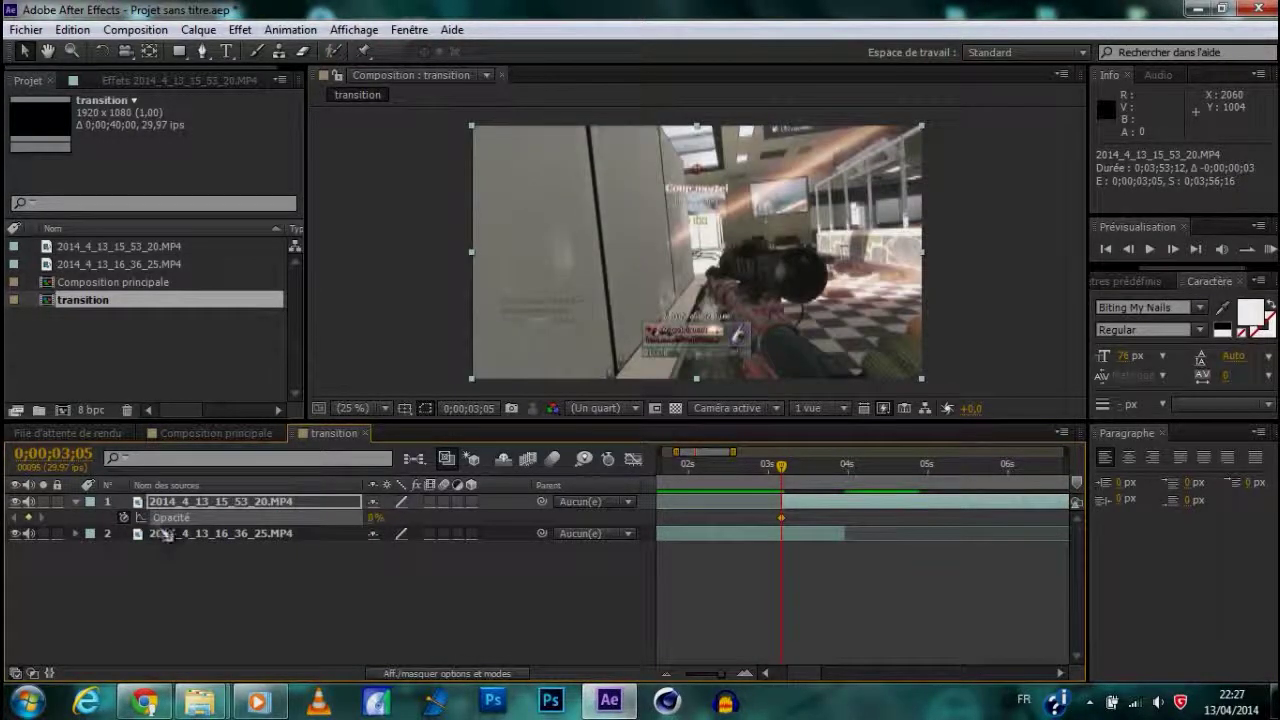
Add a 100% opacity keyframe at 0;00;03;25 on the 2014_4_13_15_53_20.MP4 layer, then collapse its properties
left_click_drag(836, 467, 835, 467)
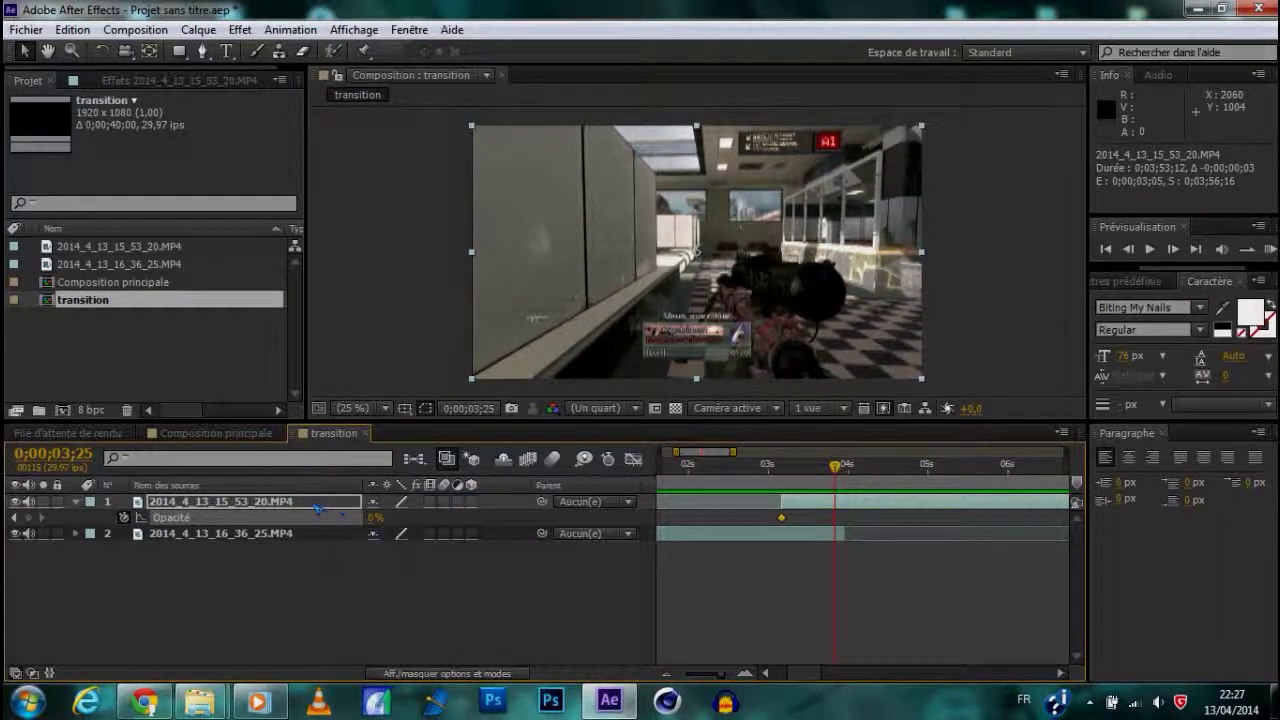
left_click_drag(376, 518, 657, 522)
left_click_drag(836, 469, 940, 480)
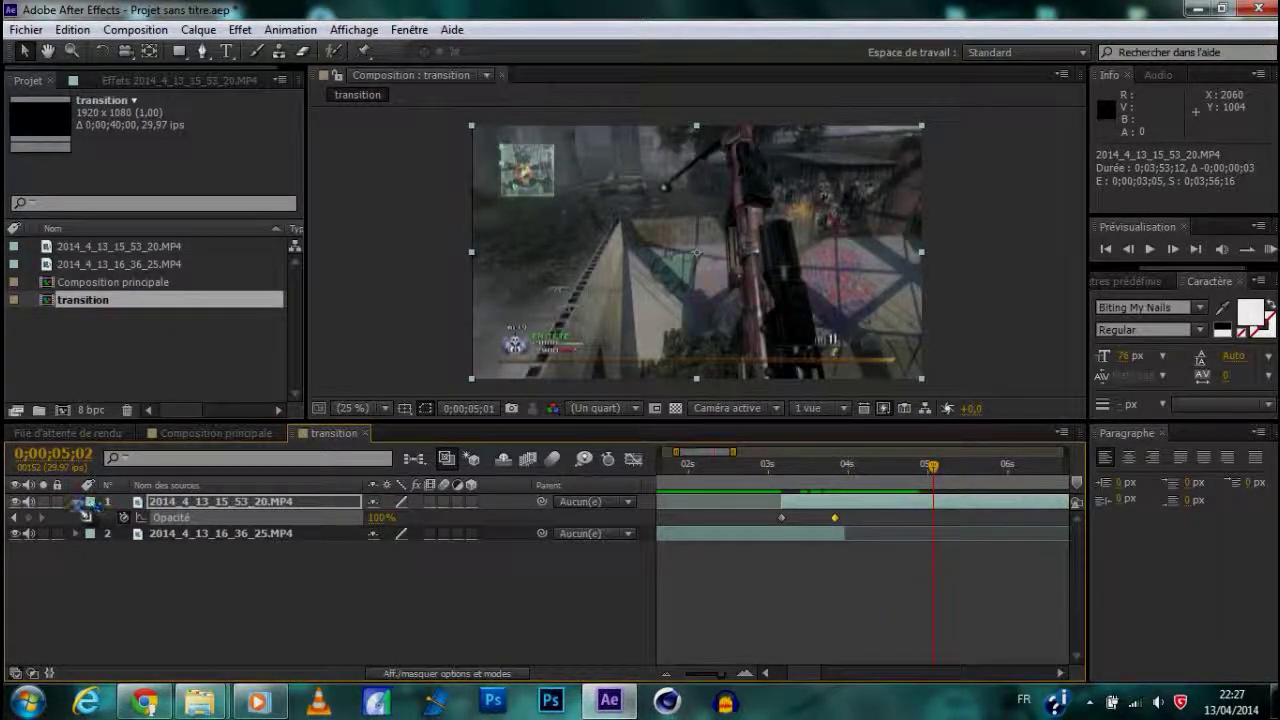
key("Home")
left_click(76, 501)
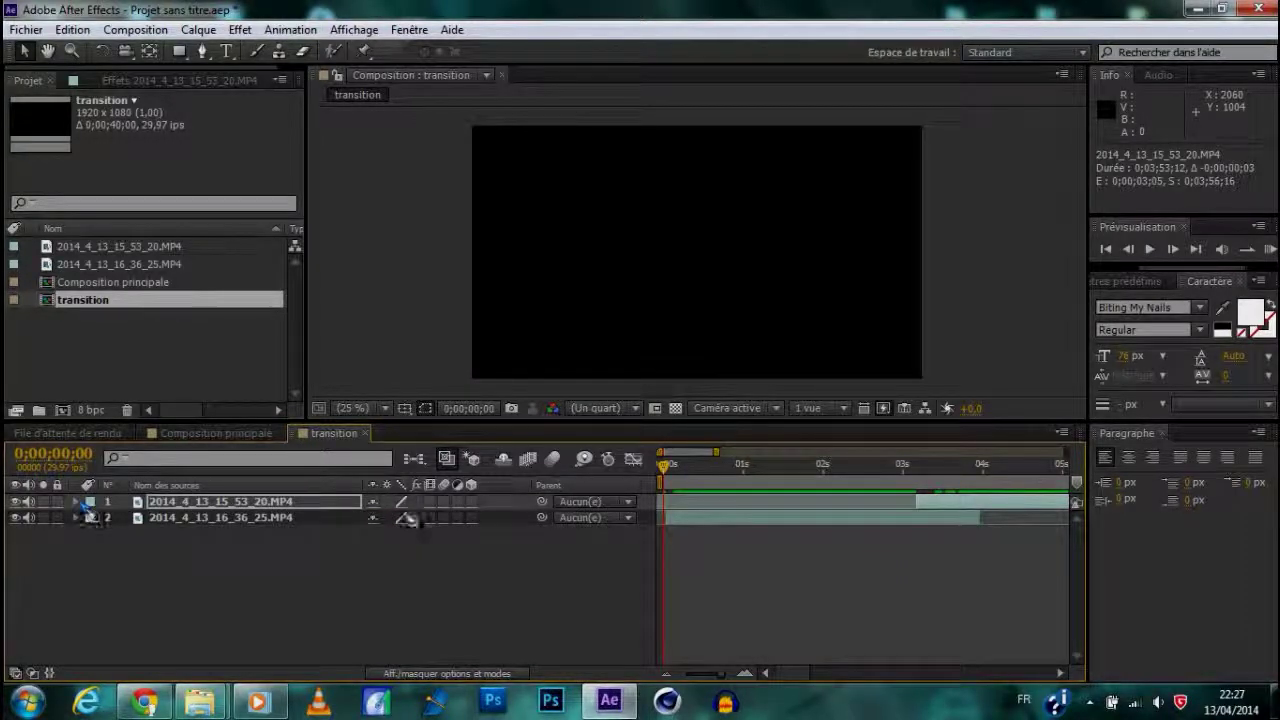
left_click(921, 470)
left_click_drag(58, 300, 106, 318)
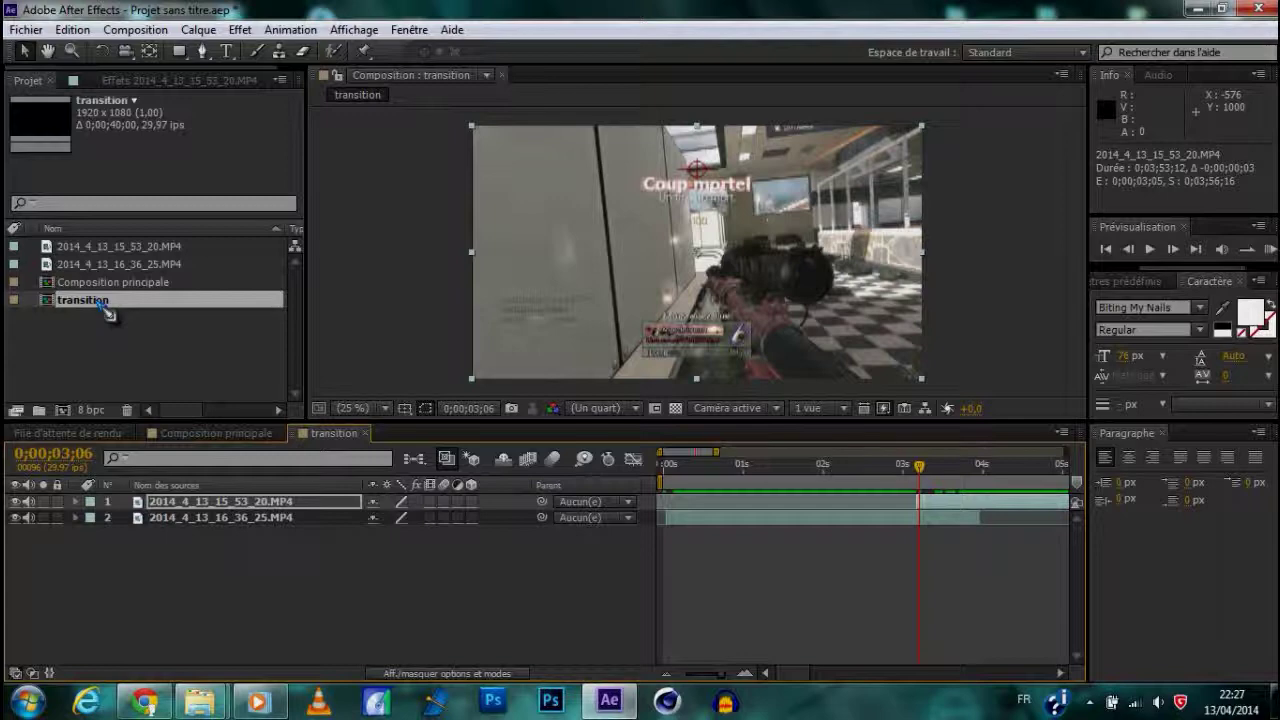
key("ctrl+shift+d")
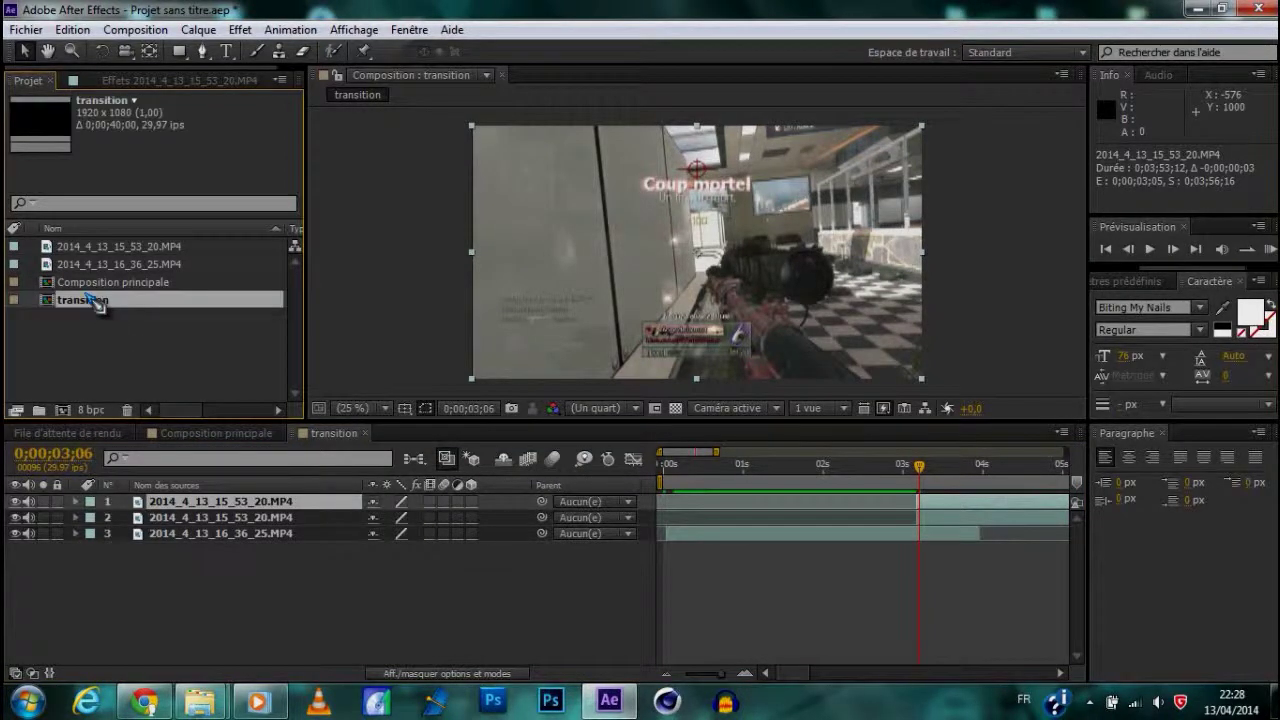
right_click(90, 302)
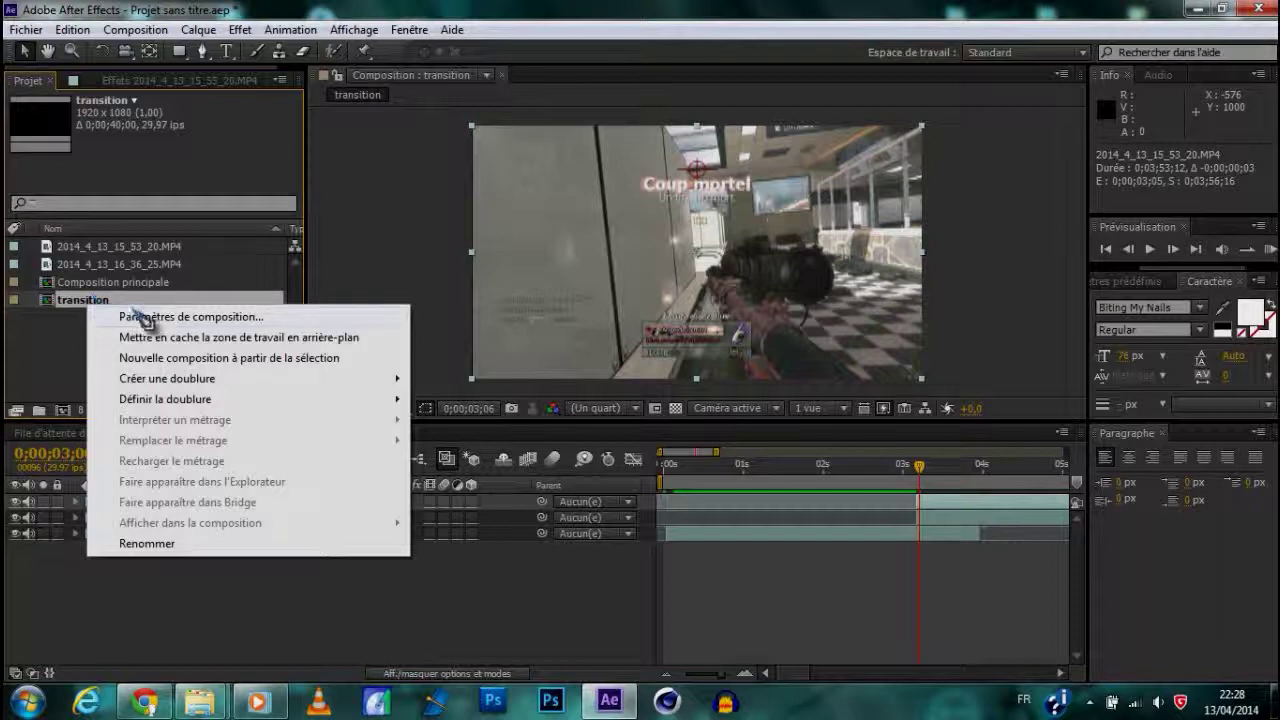
left_click(55, 362)
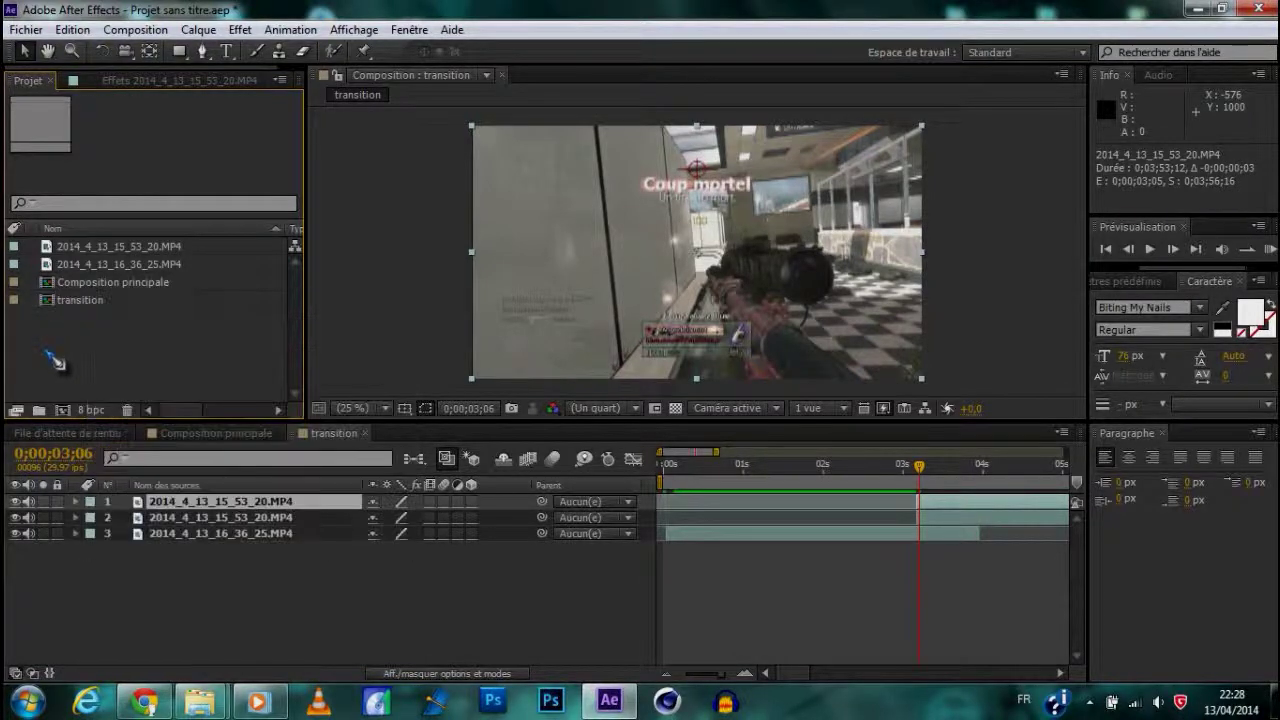
Duplicate the transition composition in the project and rename the copy "apha map"
left_click(93, 300)
key("ctrl+d")
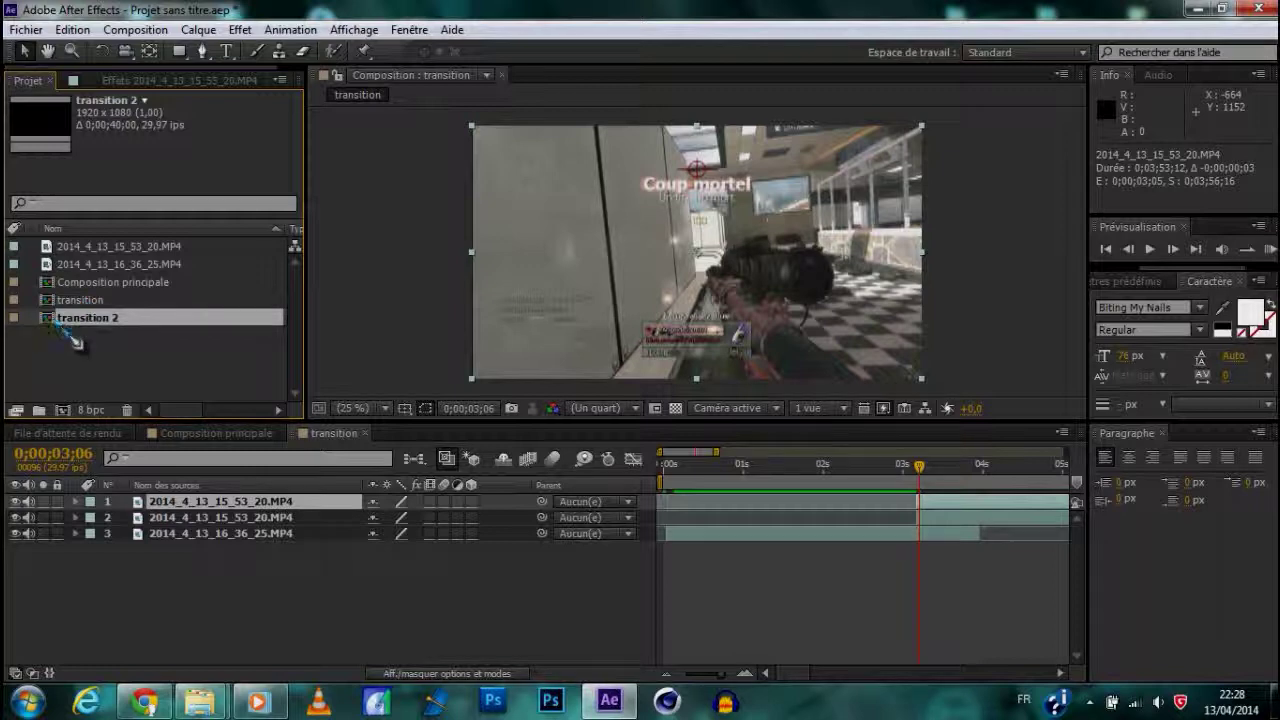
right_click(88, 321)
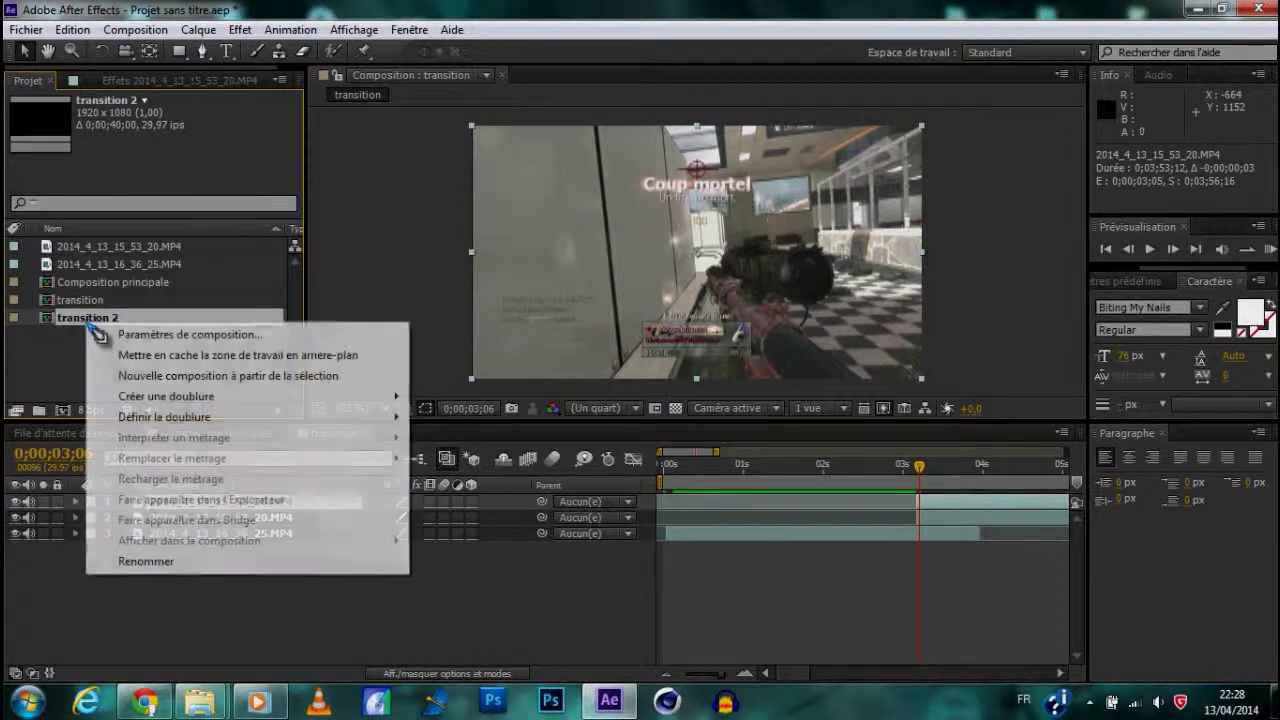
left_click(170, 565)
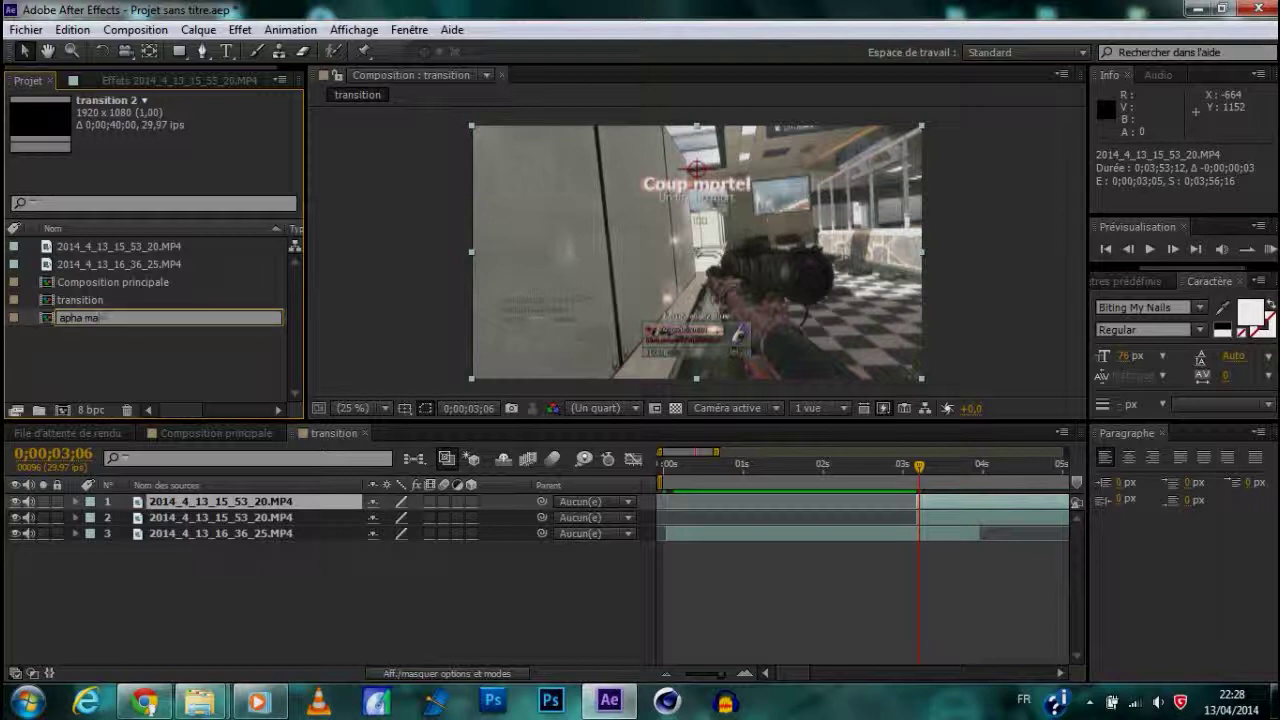
type("p")
key("Return")
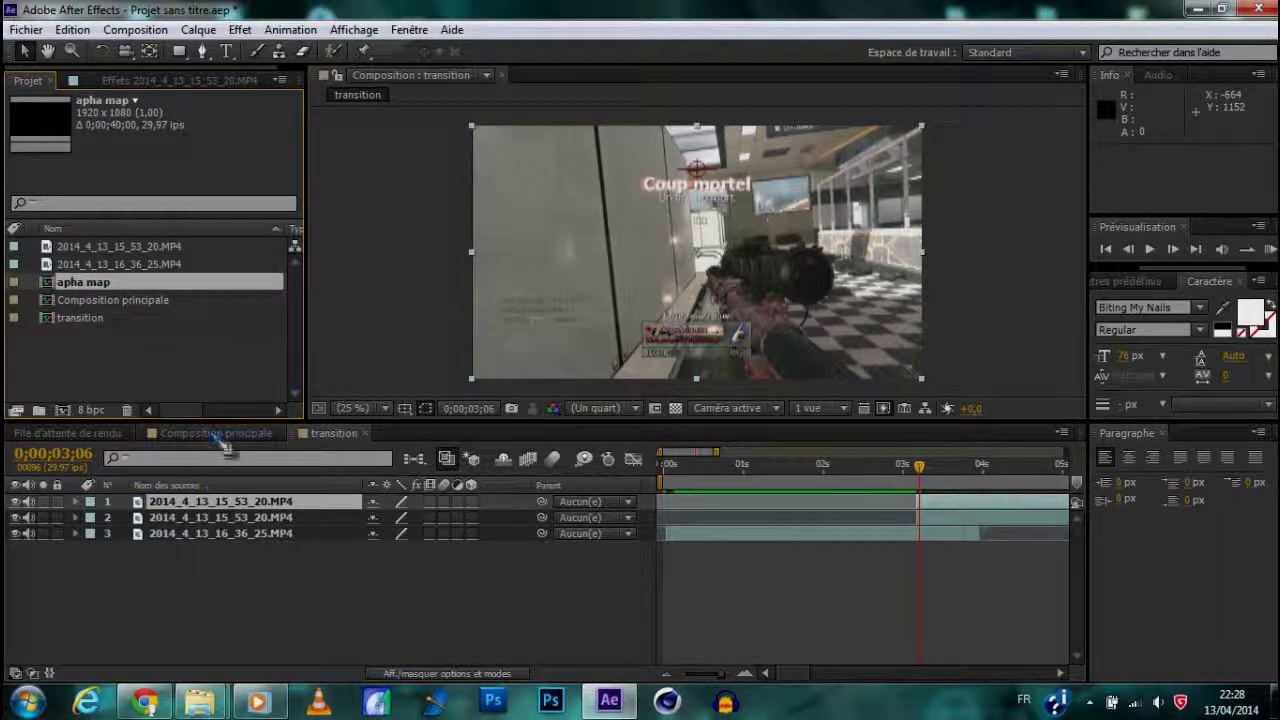
Delete the lower duplicate 2014_4_13_15_53_20.MP4 layer from the transition composition and the upper one from apha map
left_click(255, 518)
key("Delete")
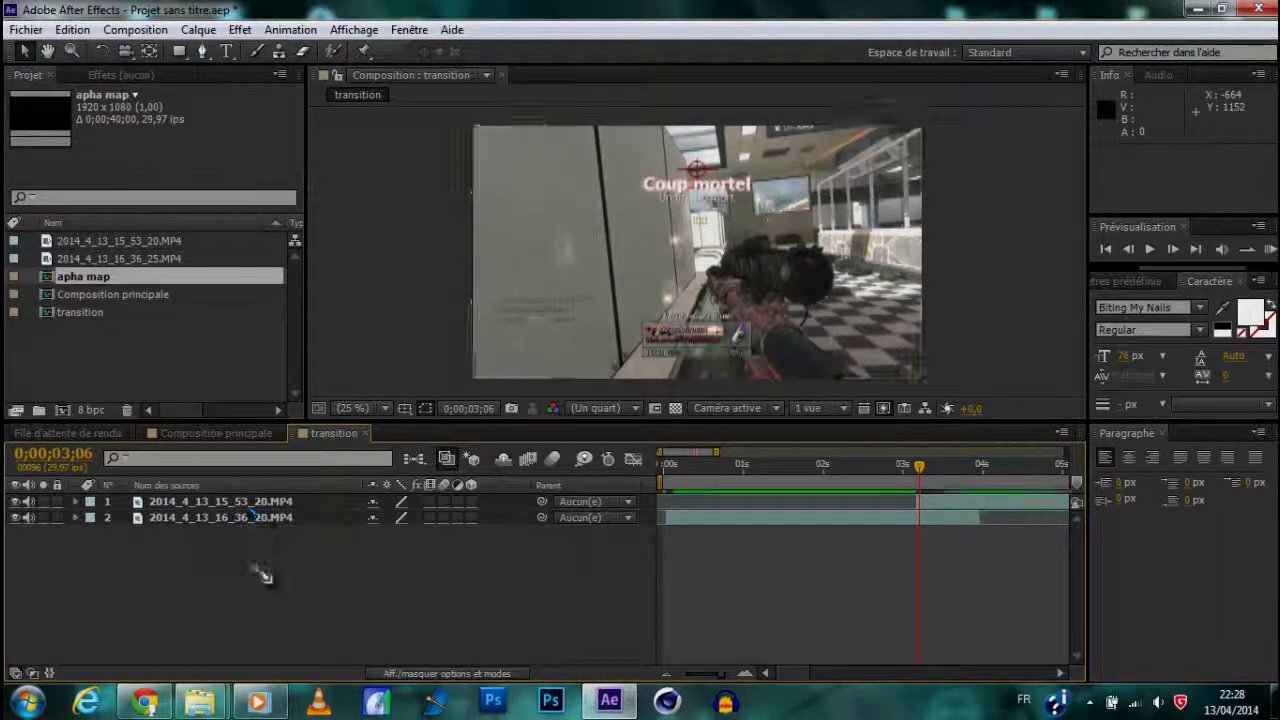
double_click(101, 279)
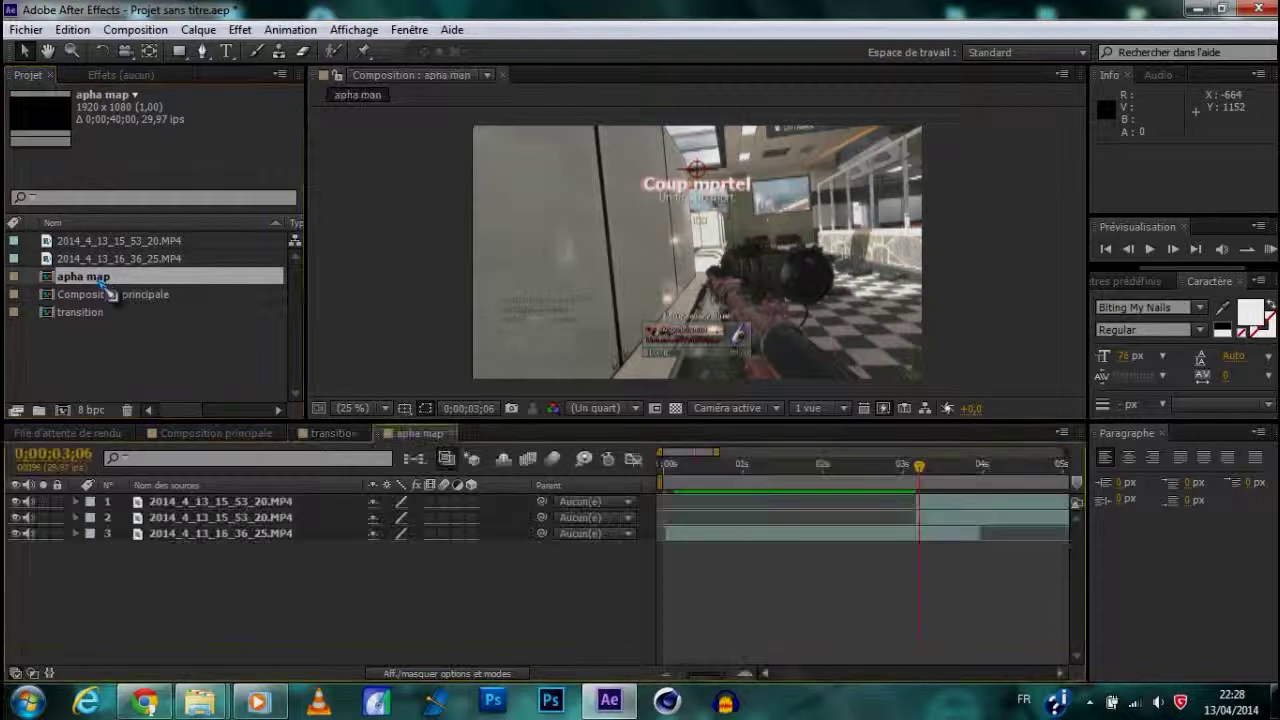
left_click(210, 503)
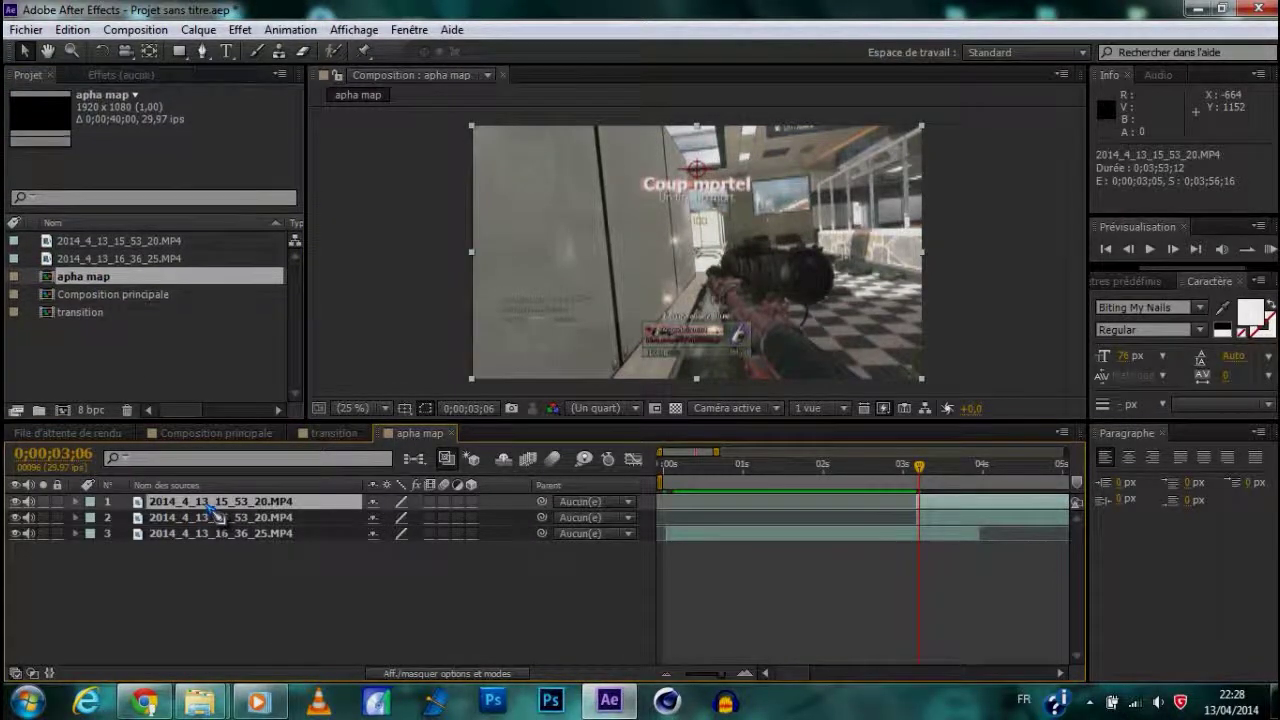
key("Delete")
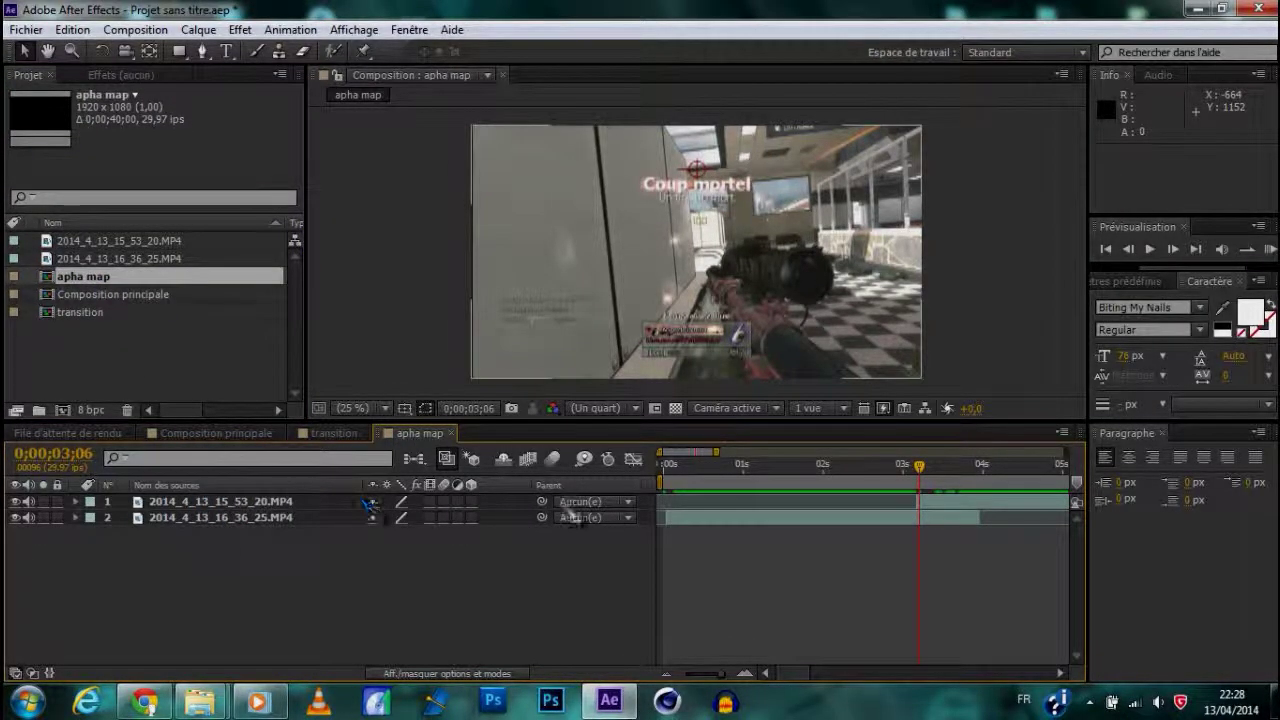
left_click_drag(932, 470, 963, 476)
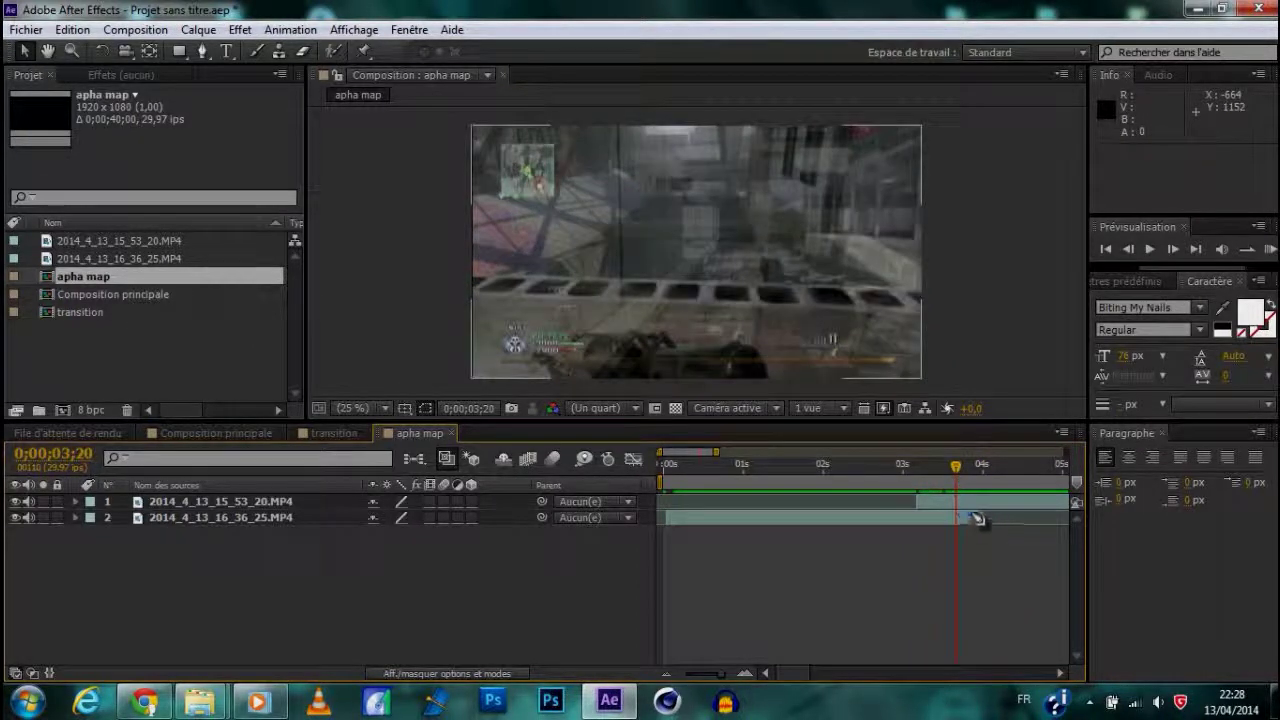
Unlink the scale proportions of the 2014_4_13_15_53_20.MP4 layer in apha map and mirror it horizontally with a scale of -100, 100%
left_click(967, 506)
key("t")
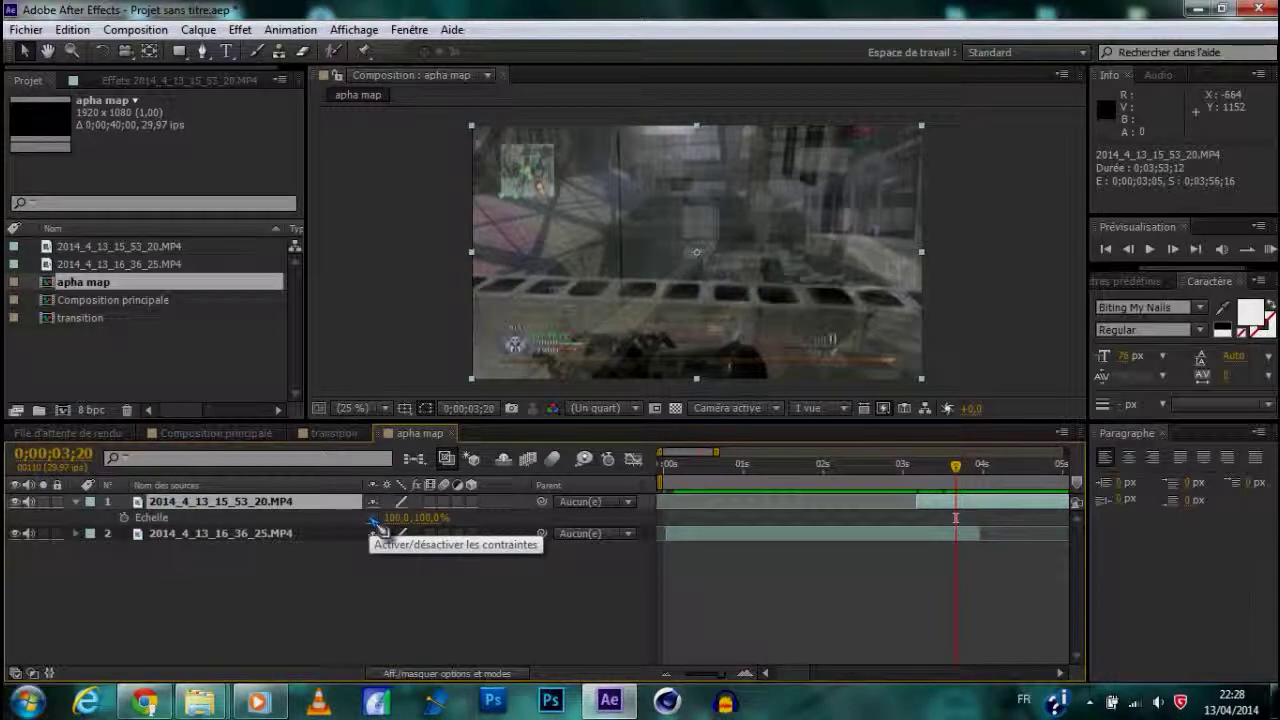
left_click(375, 519)
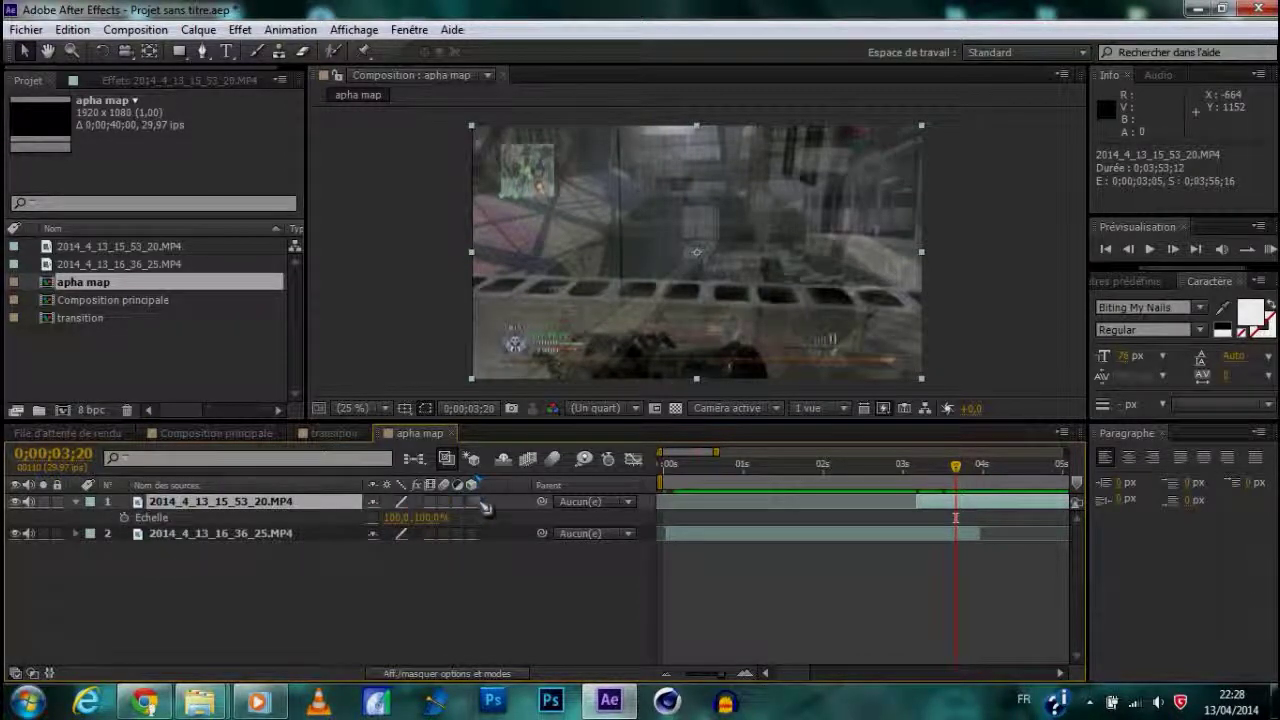
mouse_move(956, 466)
left_mouse_down()
mouse_move(922, 470)
mouse_move(979, 470)
left_mouse_up()
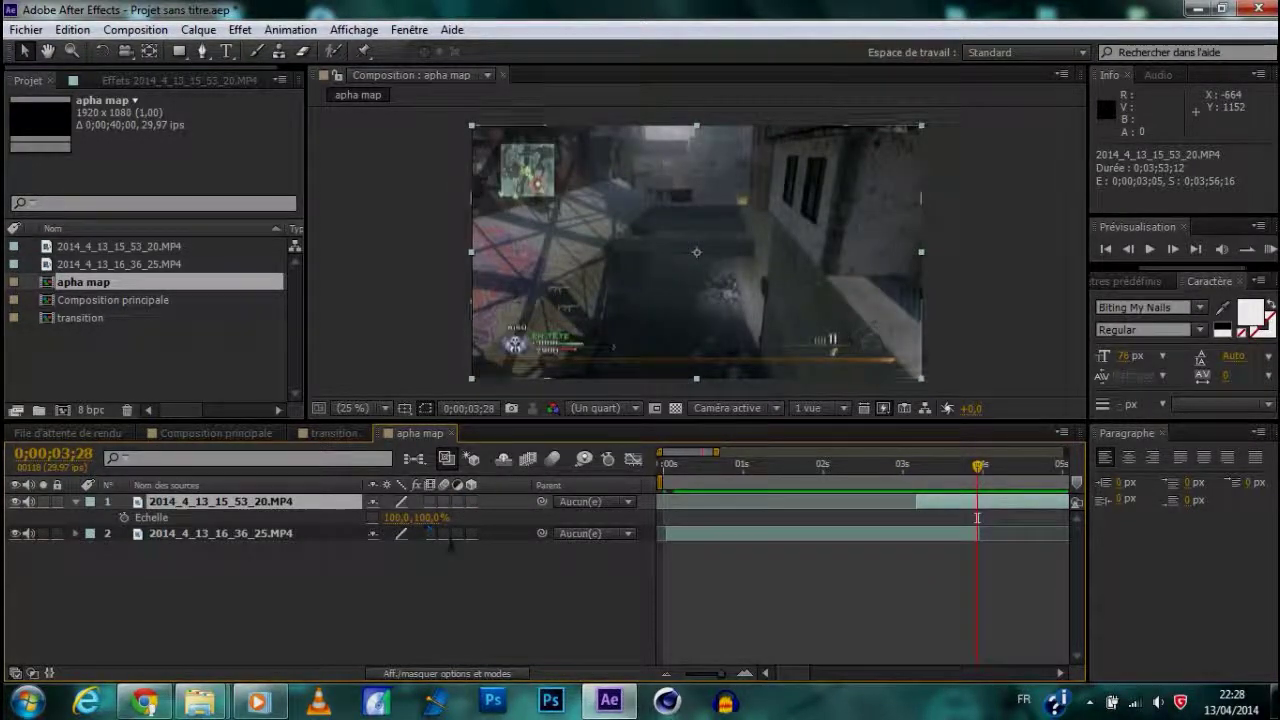
left_click_drag(430, 517, 455, 527)
key("ctrl+z")
left_click_drag(398, 517, 221, 533)
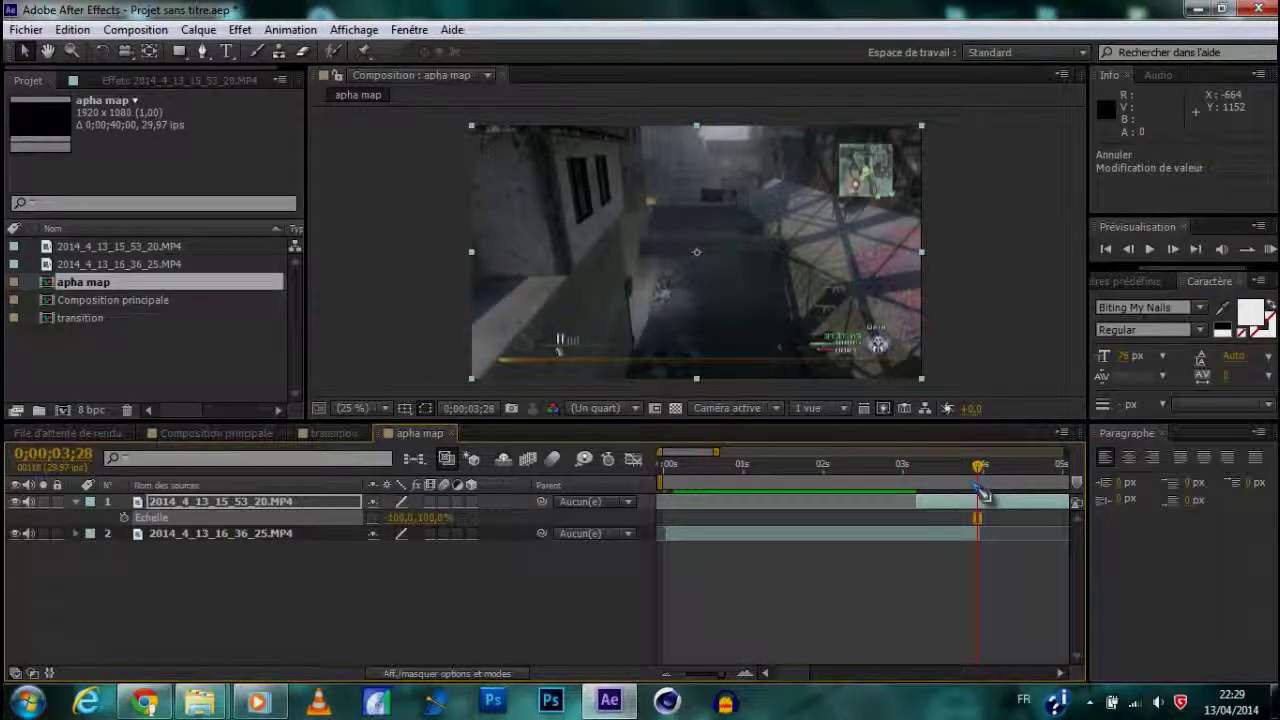
mouse_move(978, 466)
left_mouse_down()
mouse_move(925, 502)
mouse_move(945, 503)
left_mouse_up()
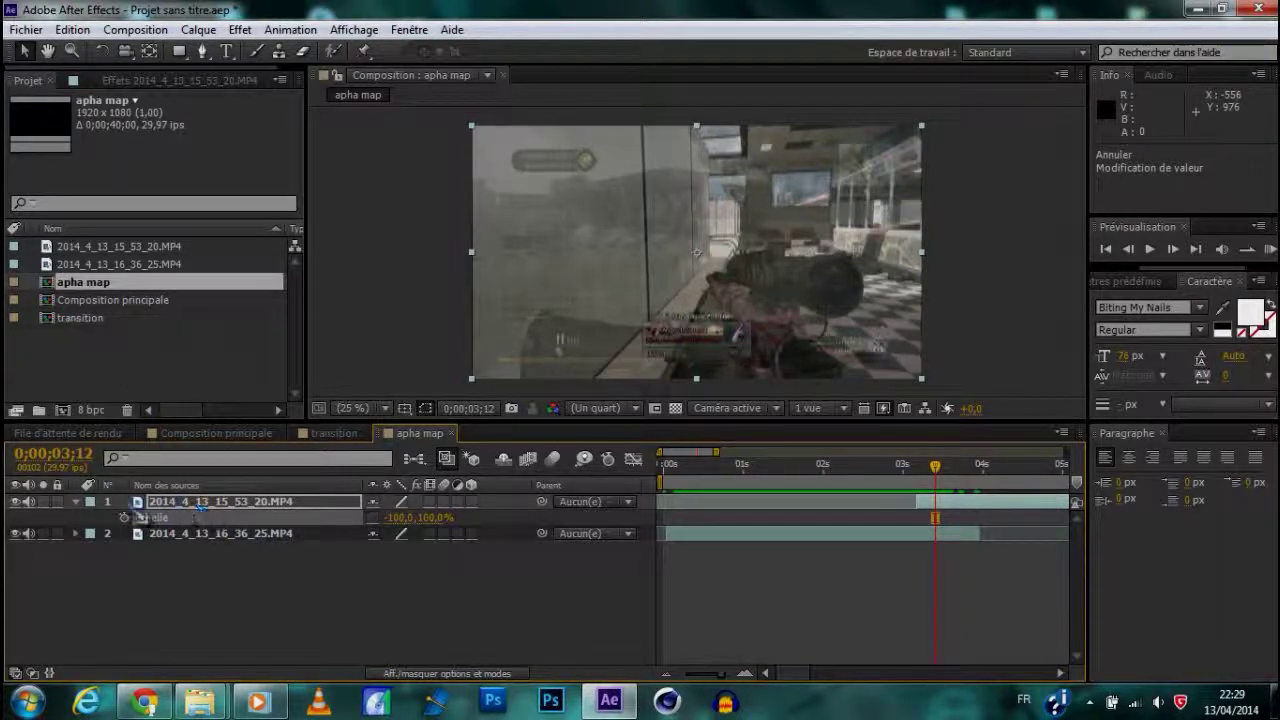
left_click(76, 502)
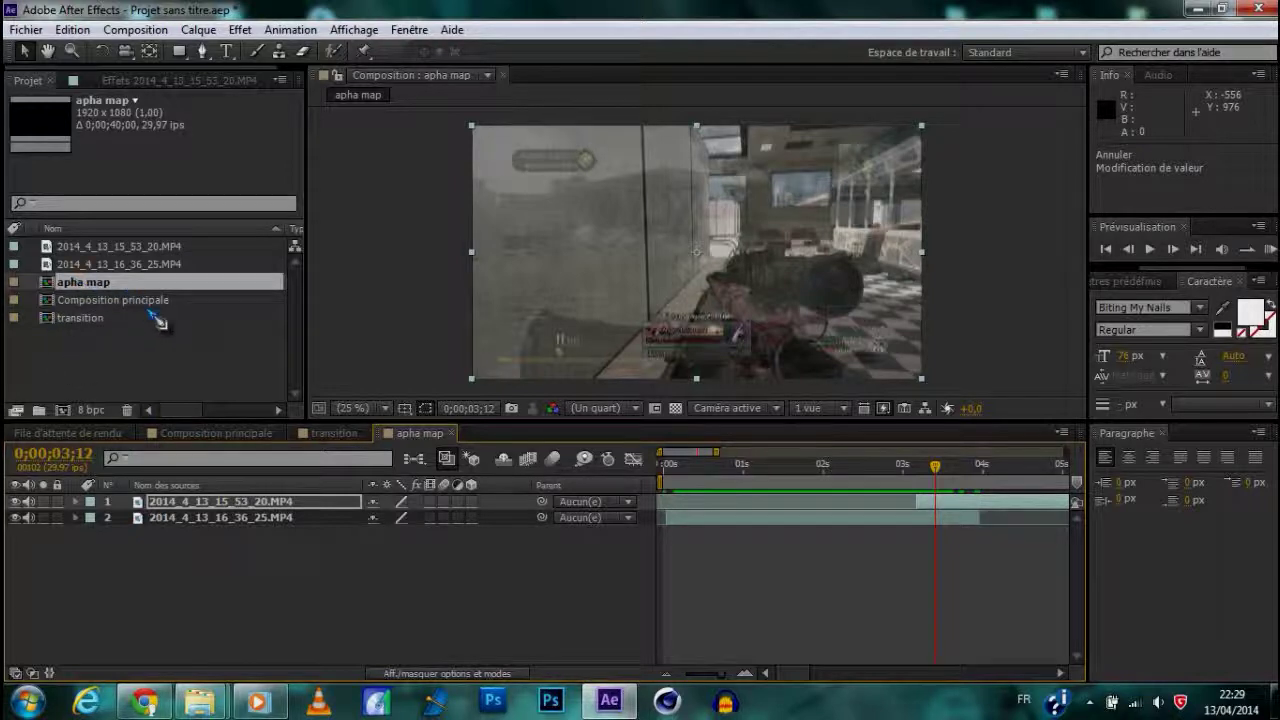
Duplicate the apha map composition in the project and rename the copy "displecement map"
key("ctrl+d")
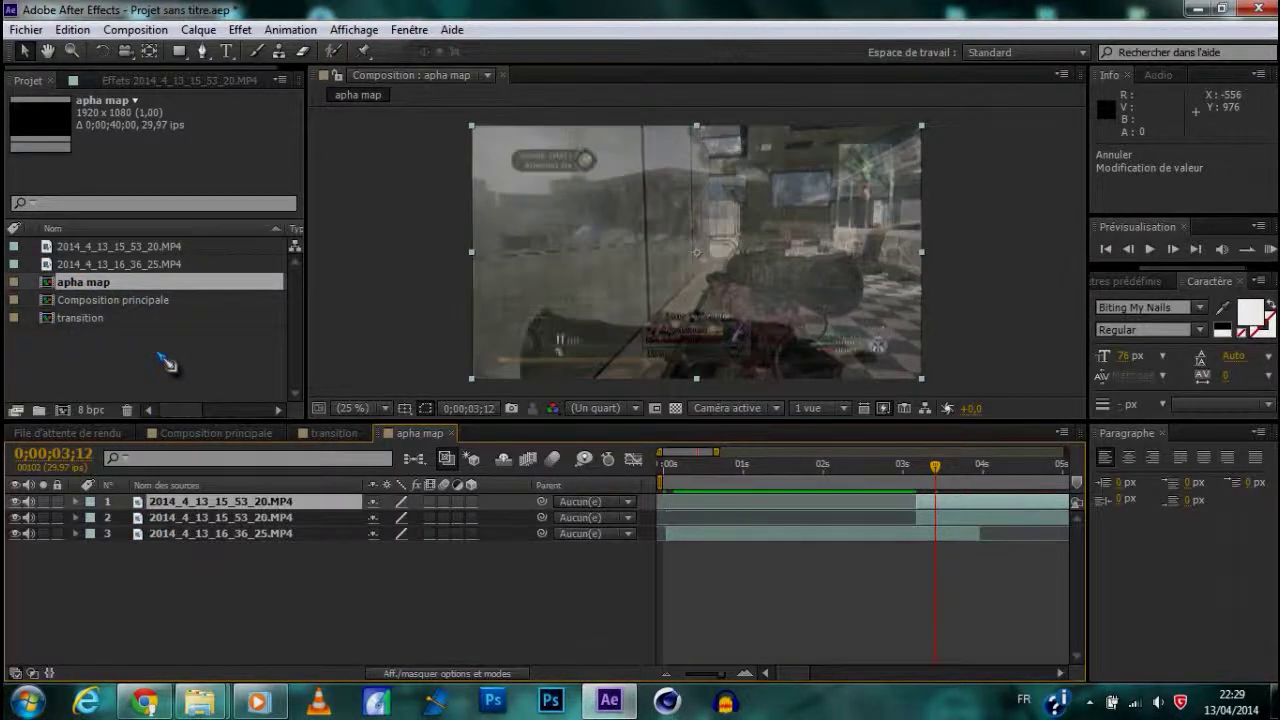
key("Delete")
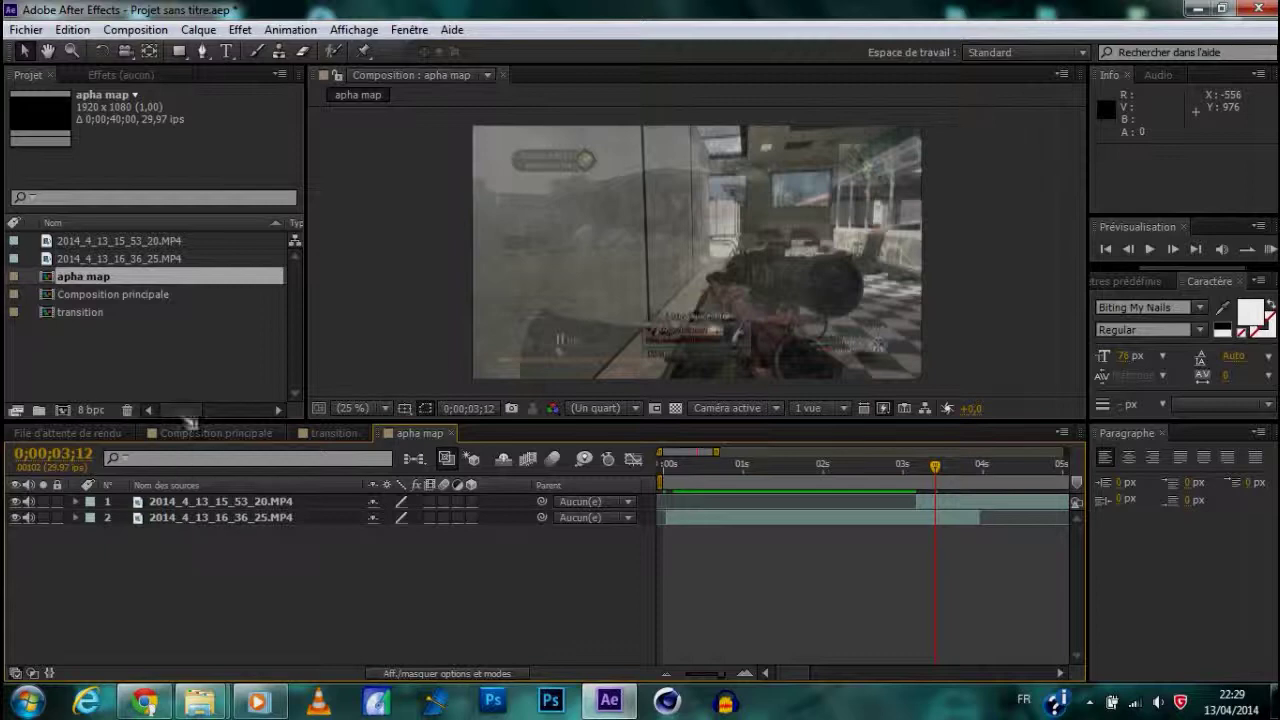
left_click(88, 276)
left_click(80, 298)
left_click(94, 280)
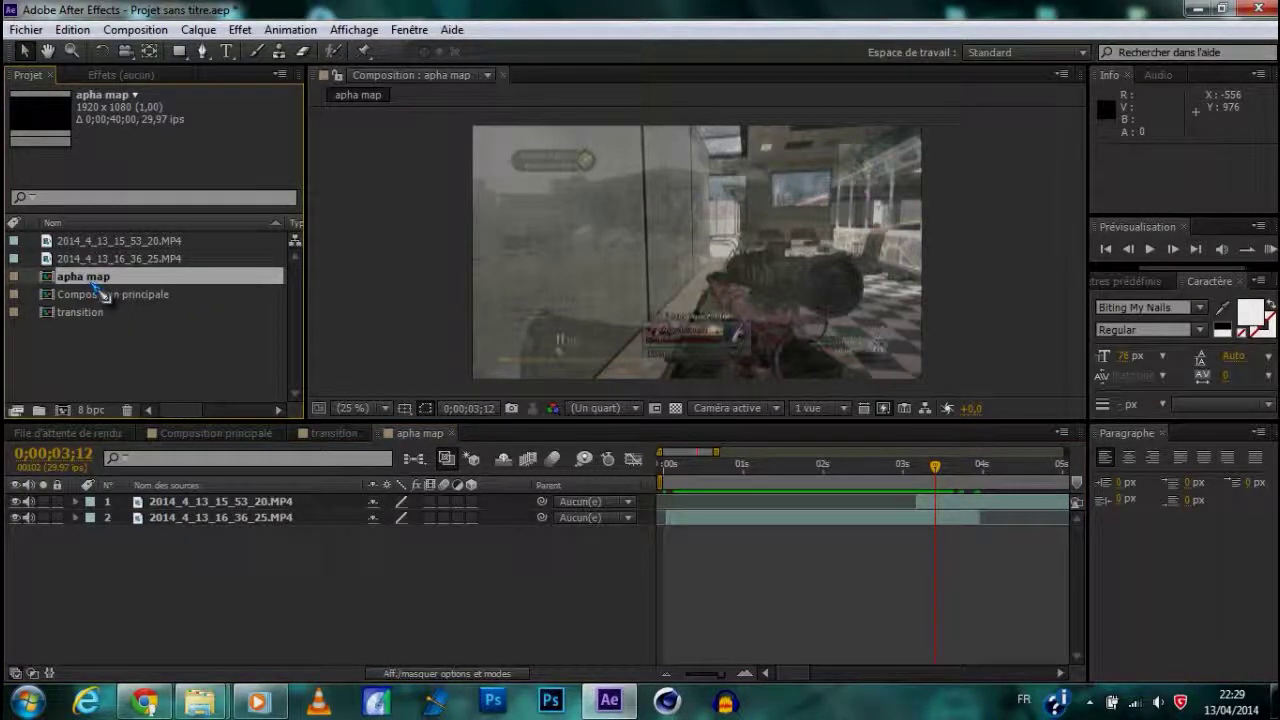
key("ctrl+d")
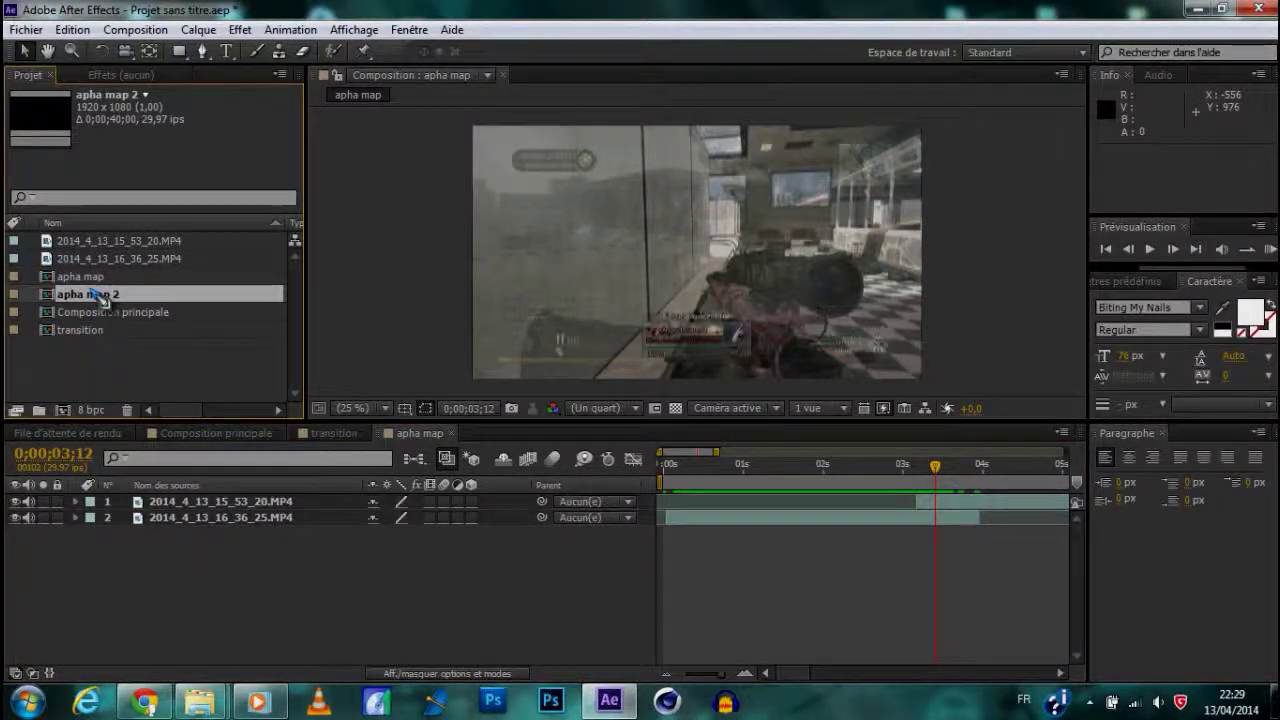
right_click(98, 293)
left_click(116, 530)
type("displecement map")
key("Return")
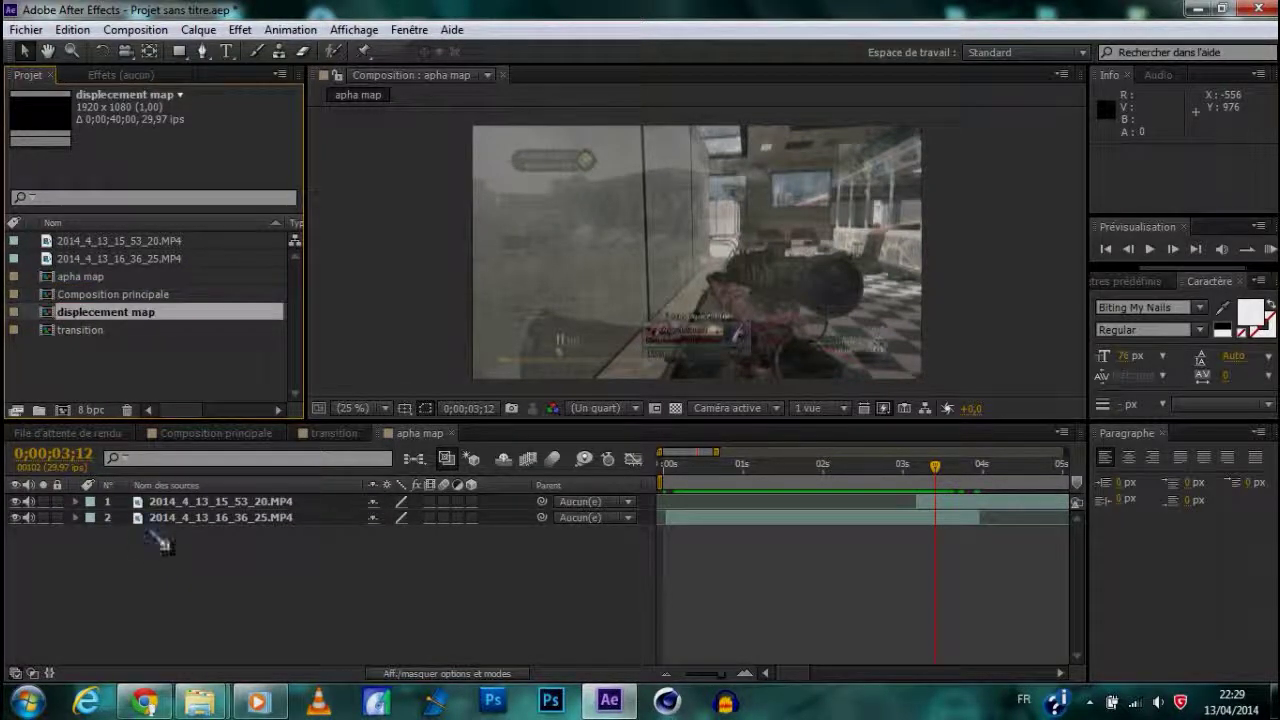
Add the apha map, displecement map and transition compositions as layers in Composition principale
mouse_move(88, 278)
left_mouse_down()
mouse_move(105, 320)
mouse_move(108, 281)
mouse_move(92, 278)
left_mouse_up()
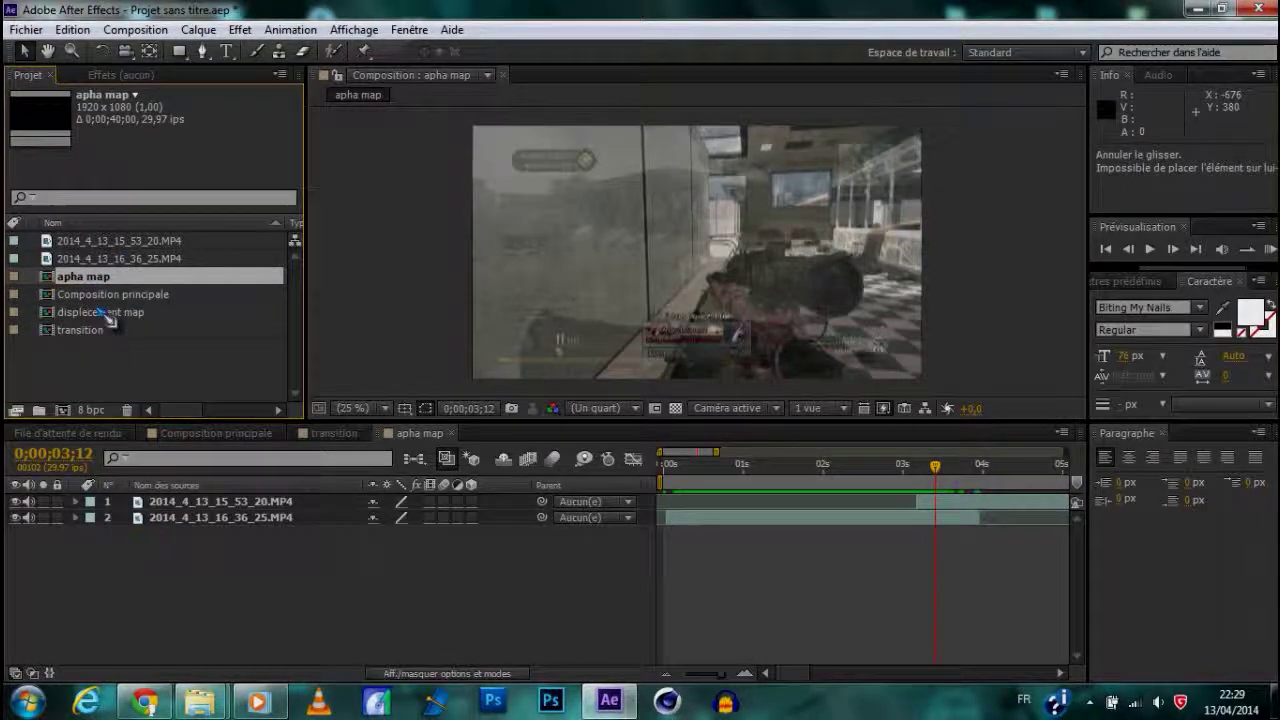
left_click(110, 314, "ctrl")
left_click(95, 330, "ctrl")
left_click(222, 436)
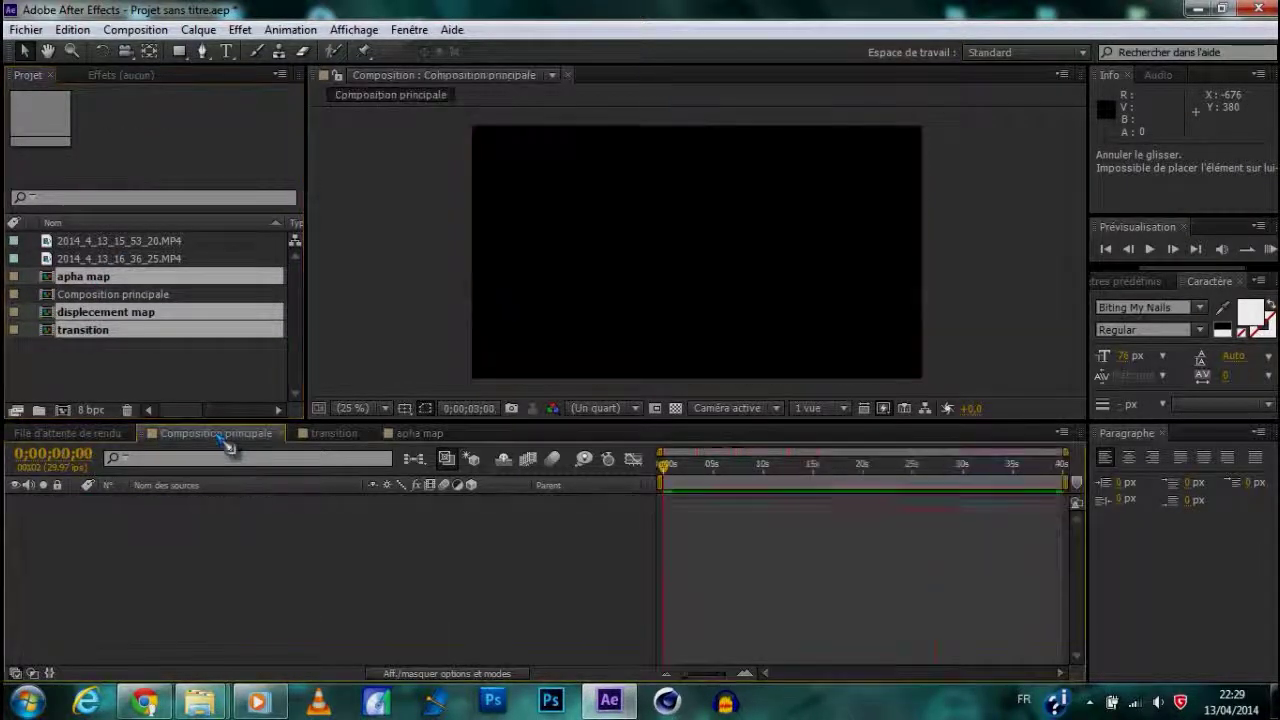
left_click_drag(88, 284, 182, 514)
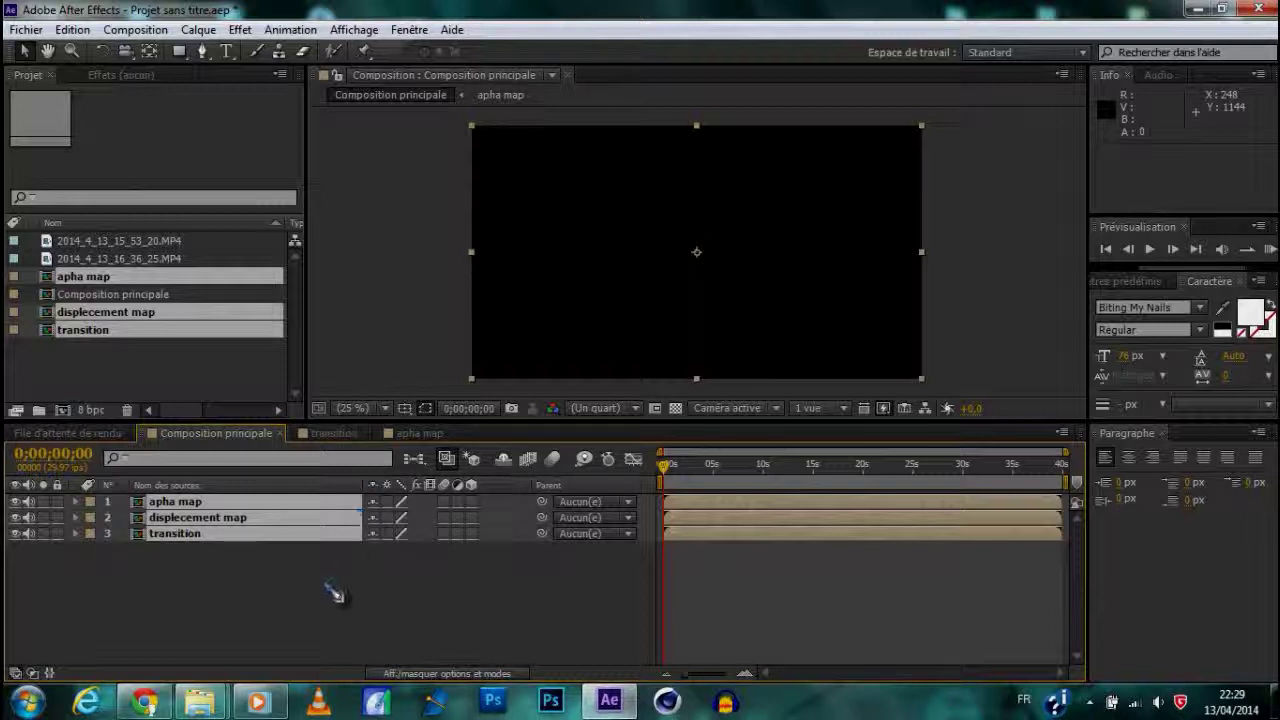
Create a white solid named "form" in Composition principale
right_click(306, 614)
mouse_move(360, 372)
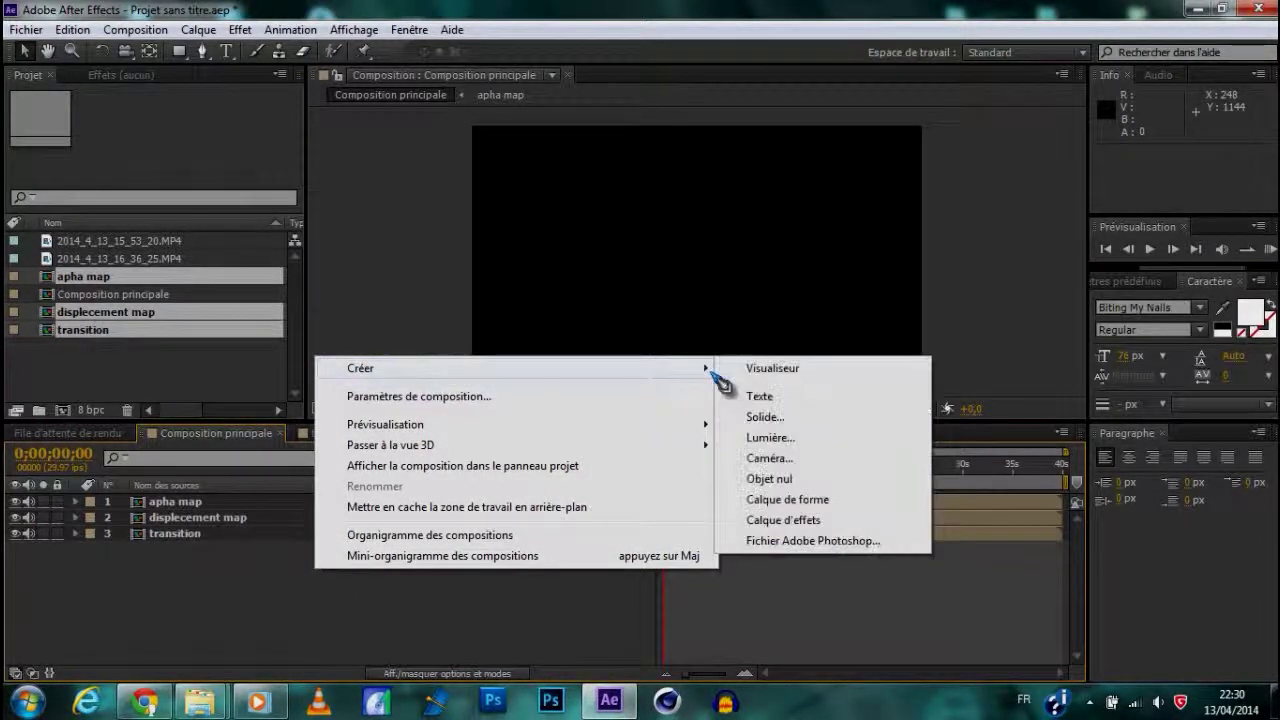
left_click(766, 417)
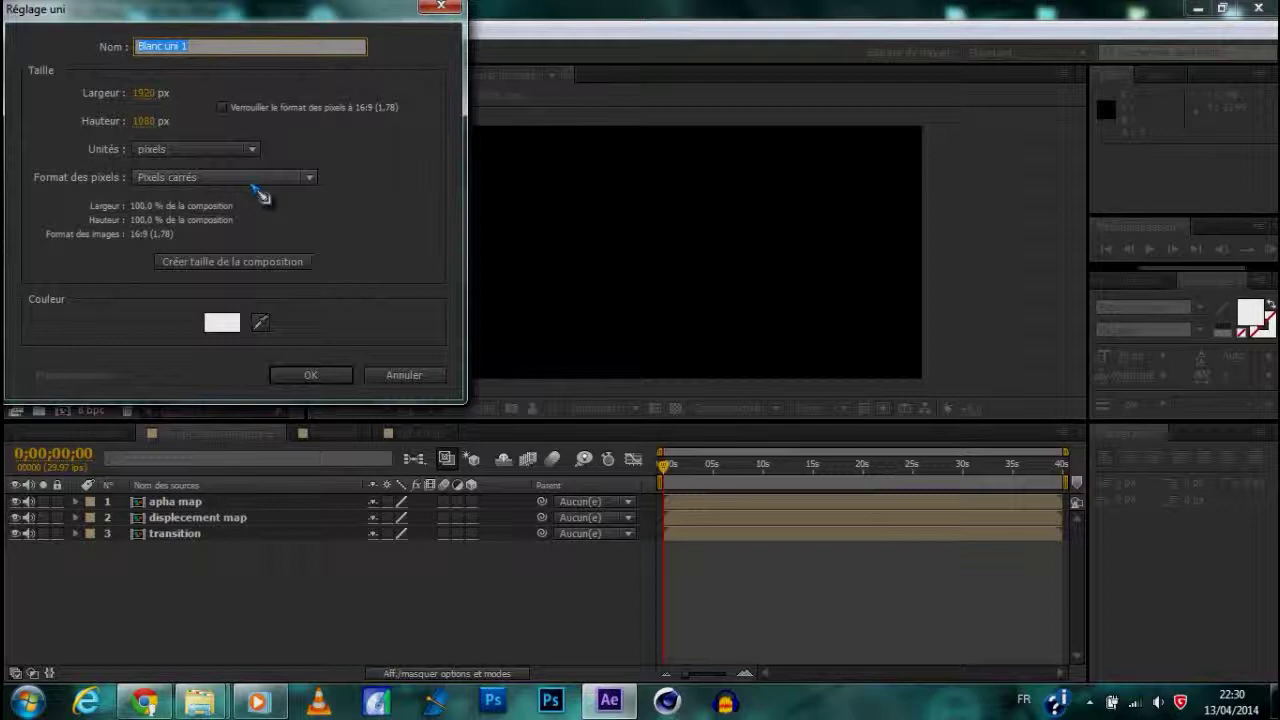
type("f")
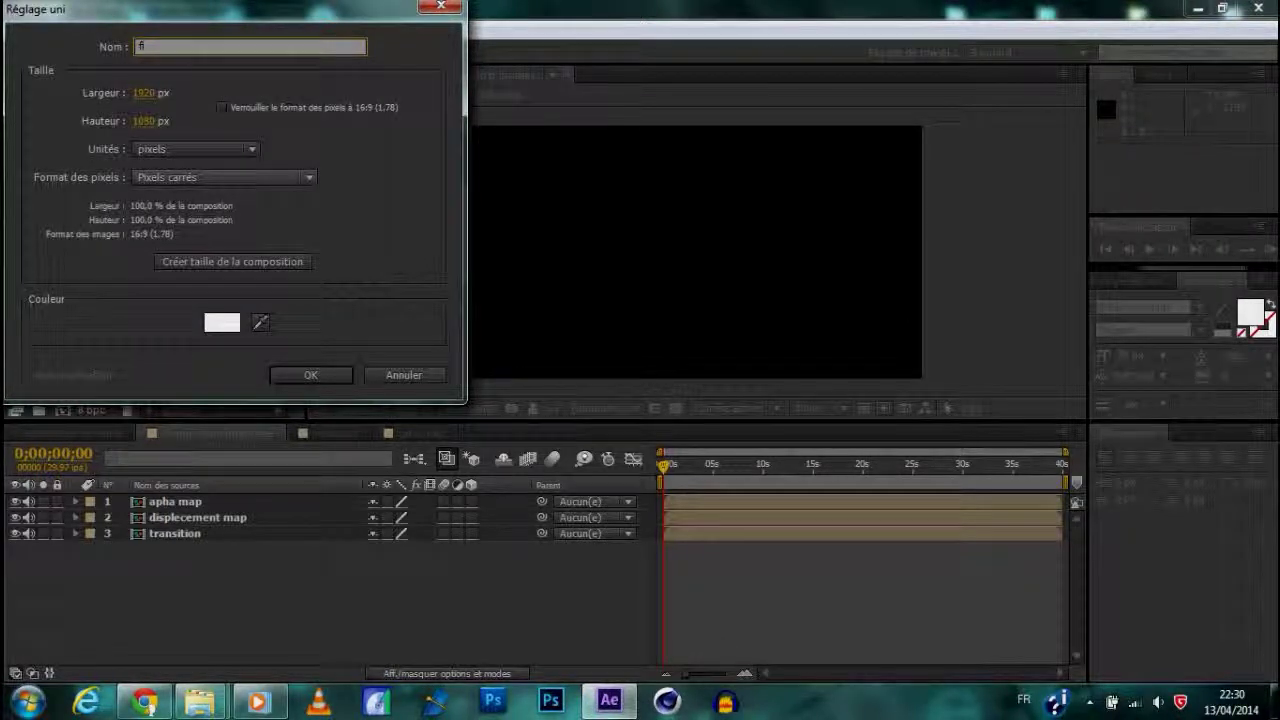
type("orm")
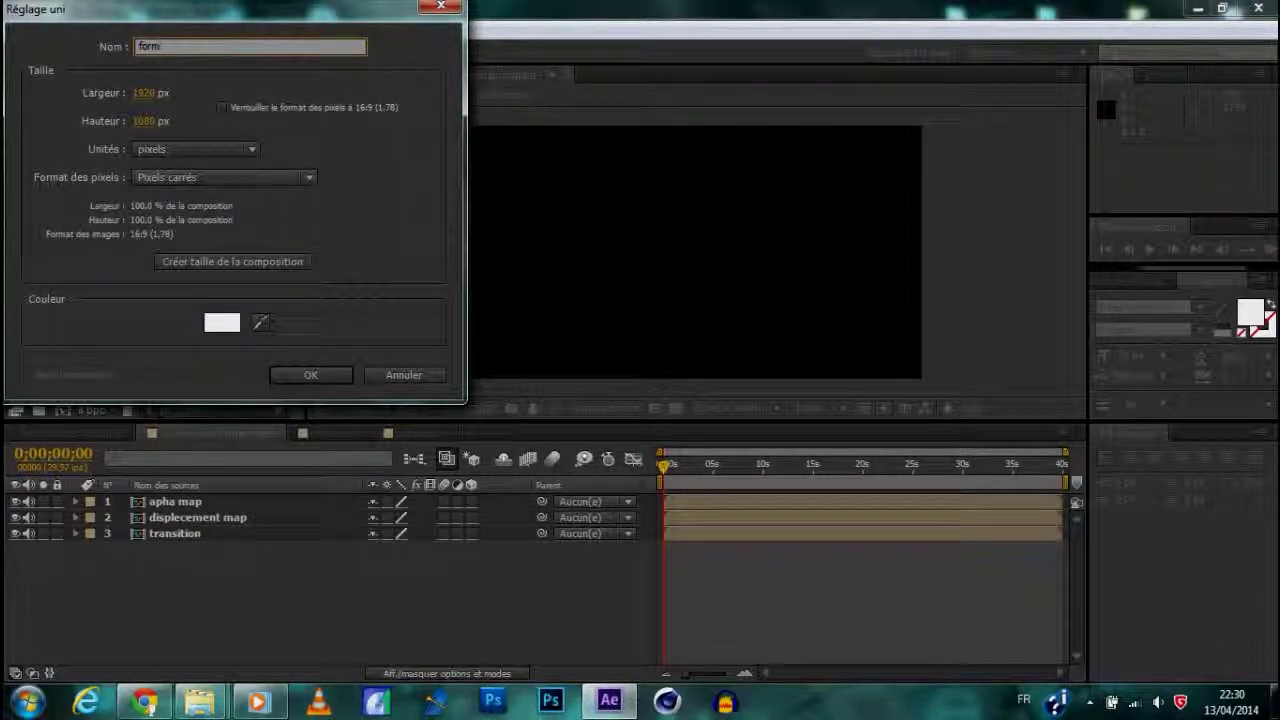
left_click(338, 378)
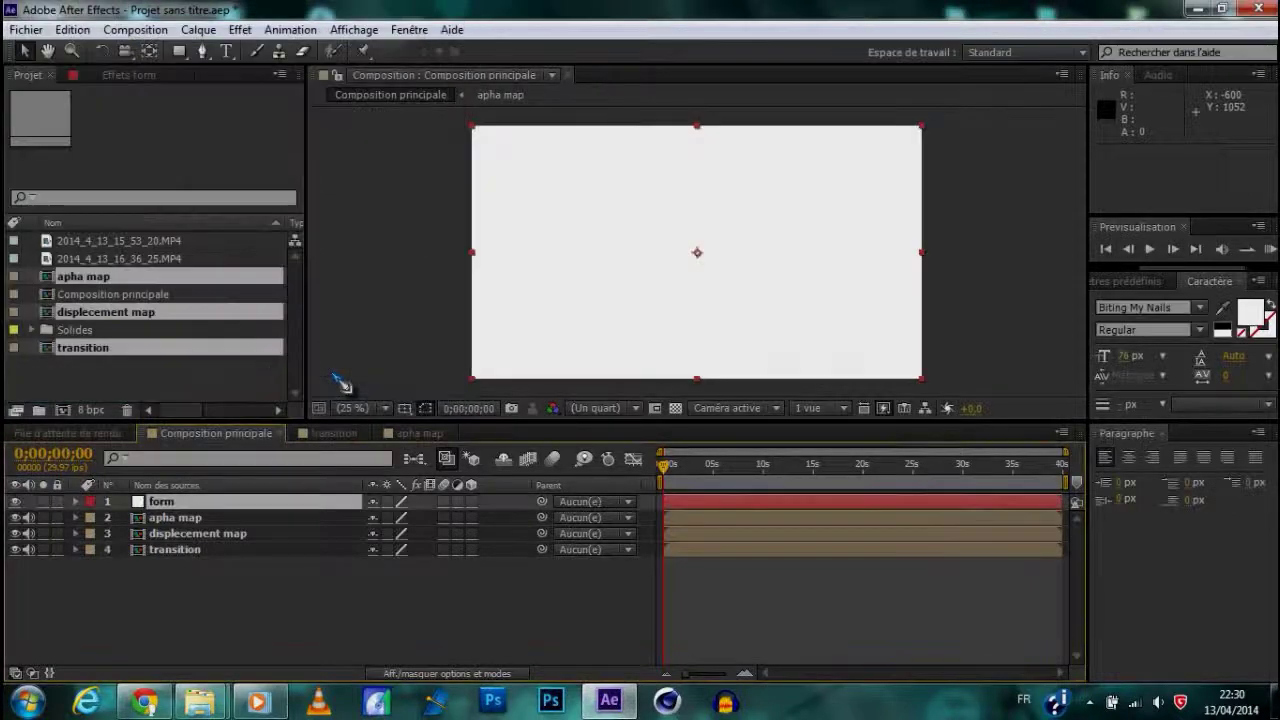
Apply the Trapcode Form effect to the form solid
left_click(241, 30)
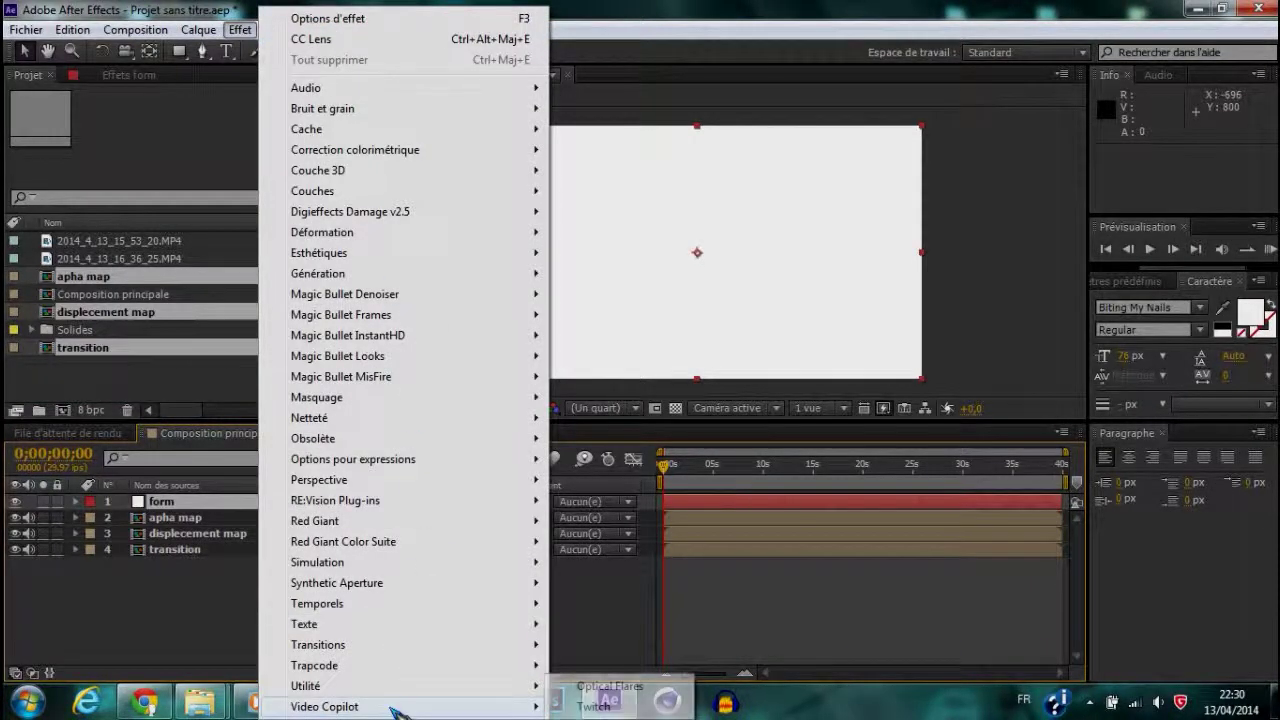
mouse_move(368, 665)
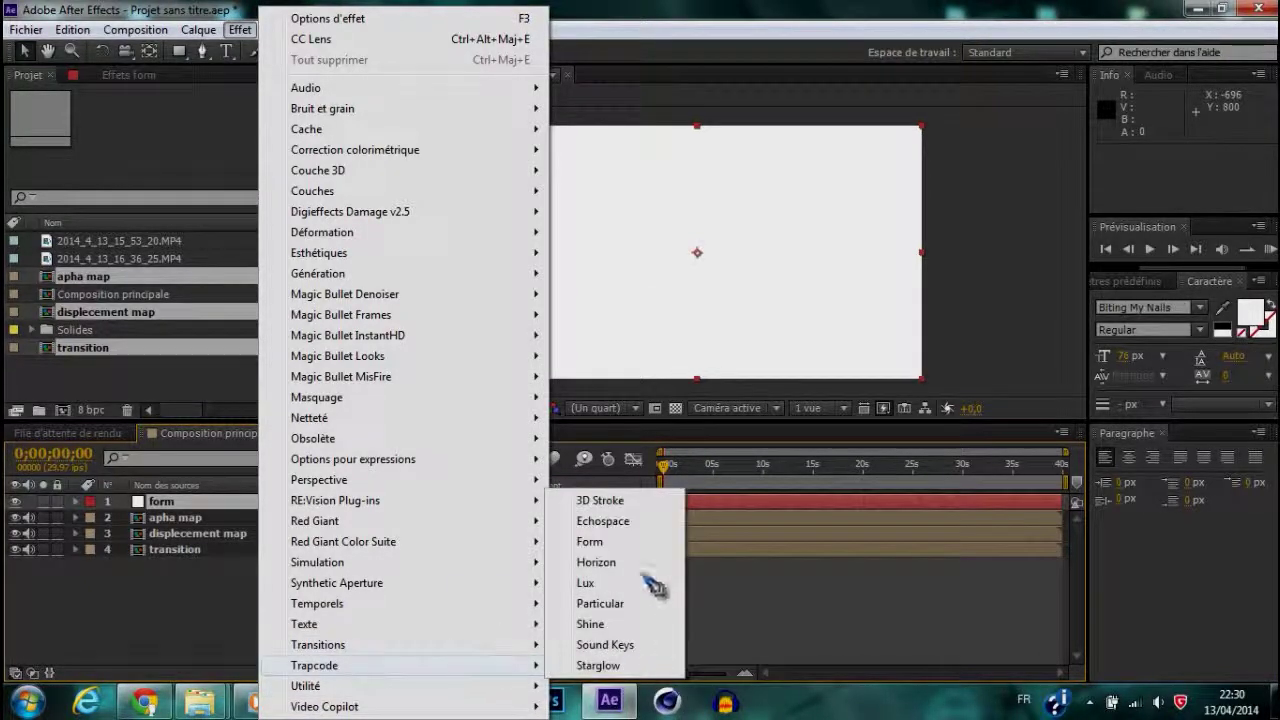
left_click(589, 541)
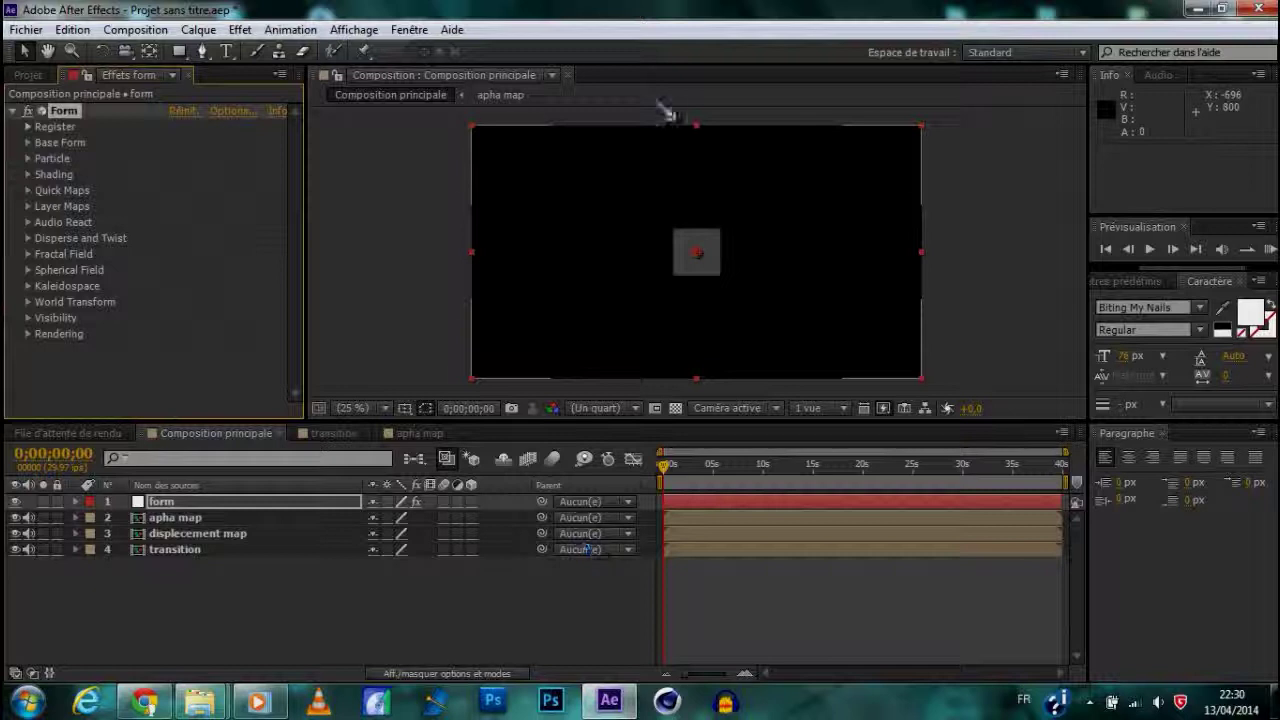
Set the Form effect's base form size to 1920 in X and 1080 in Y
left_click(29, 143)
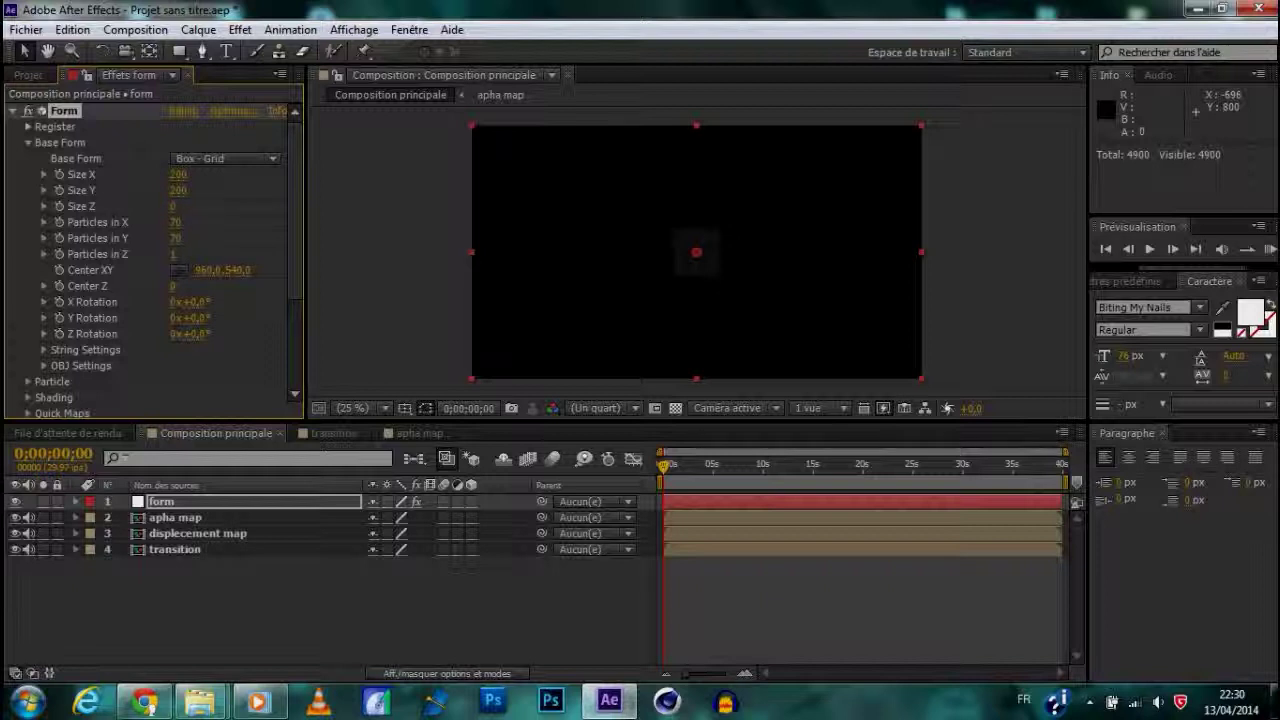
left_click_drag(178, 174, 228, 174)
left_click(185, 174)
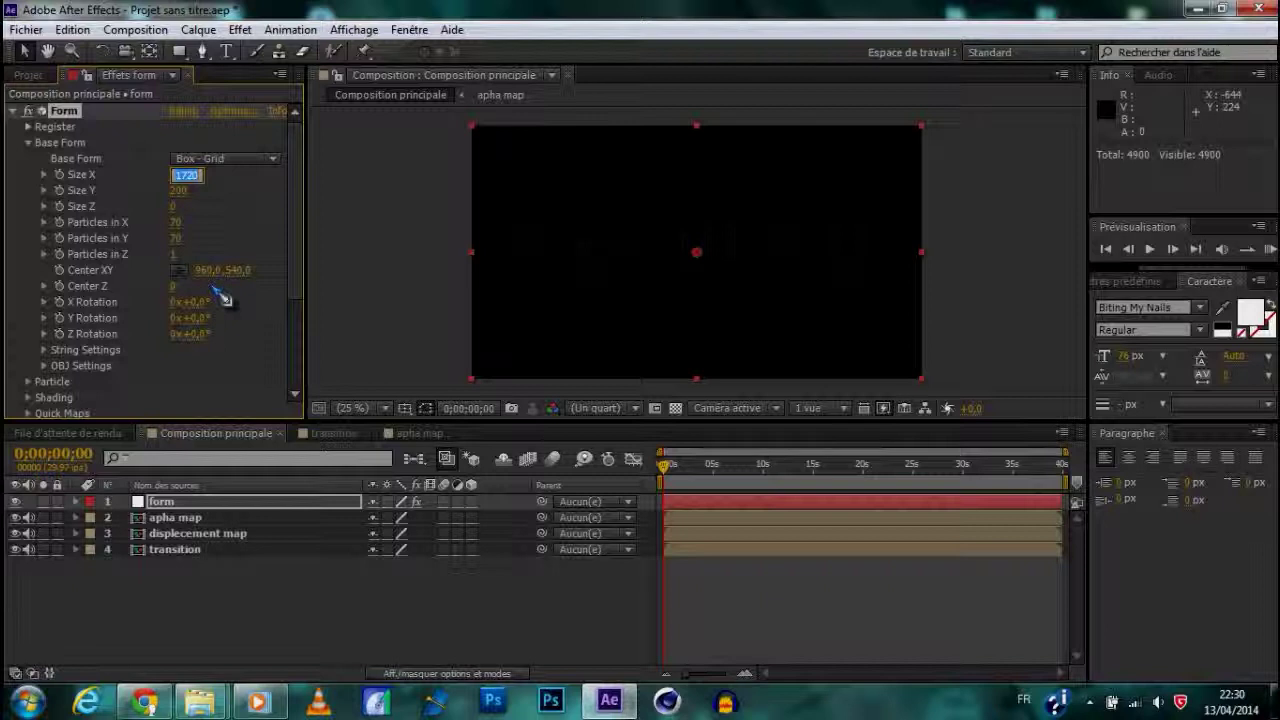
type("1")
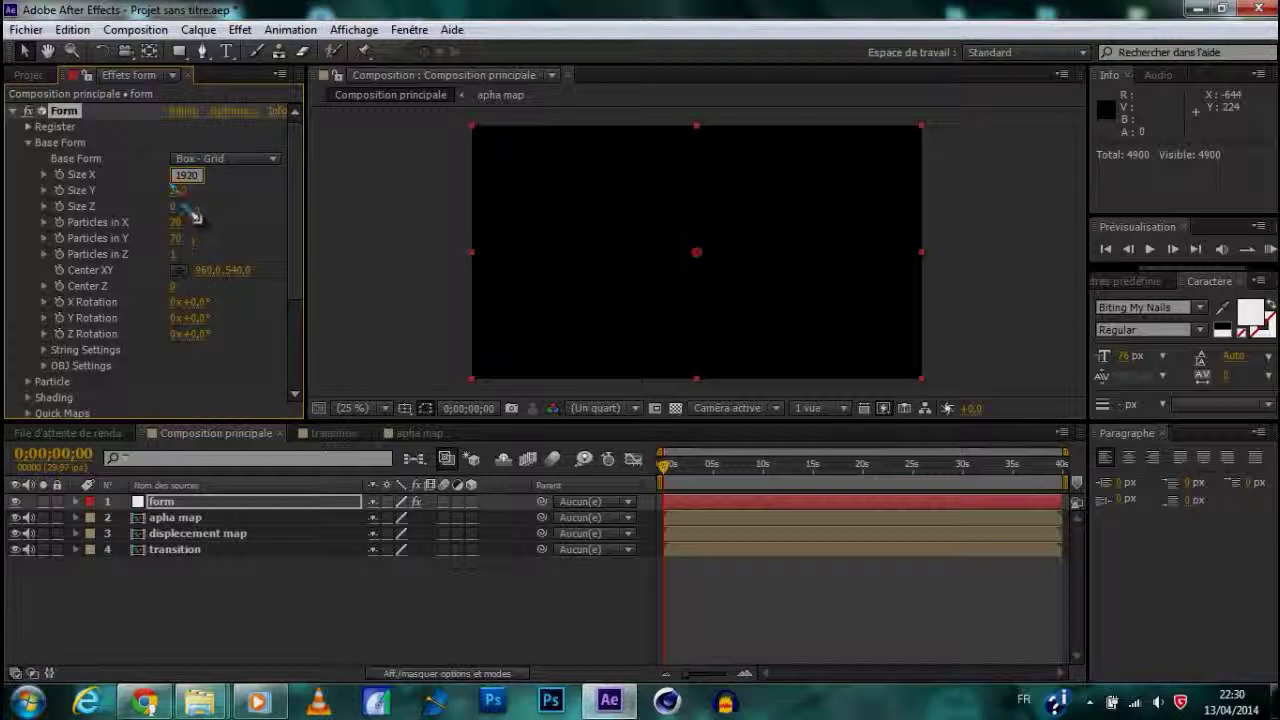
key("Tab")
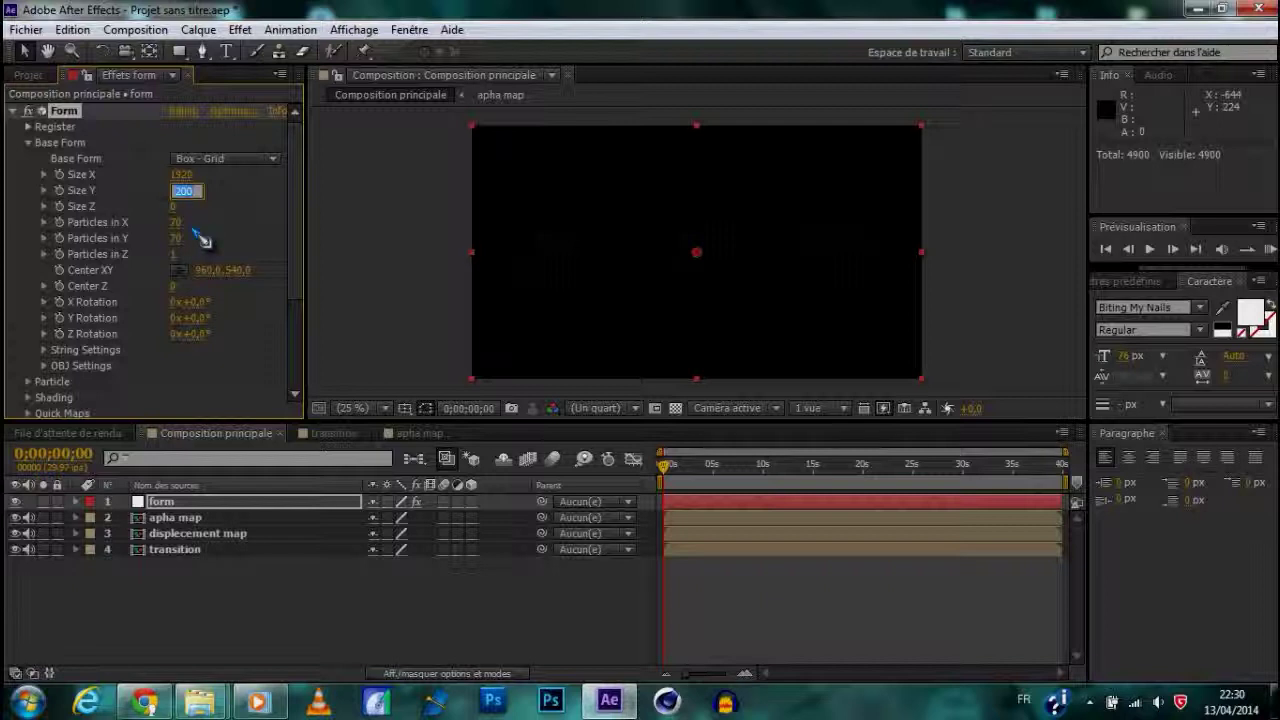
type("1080")
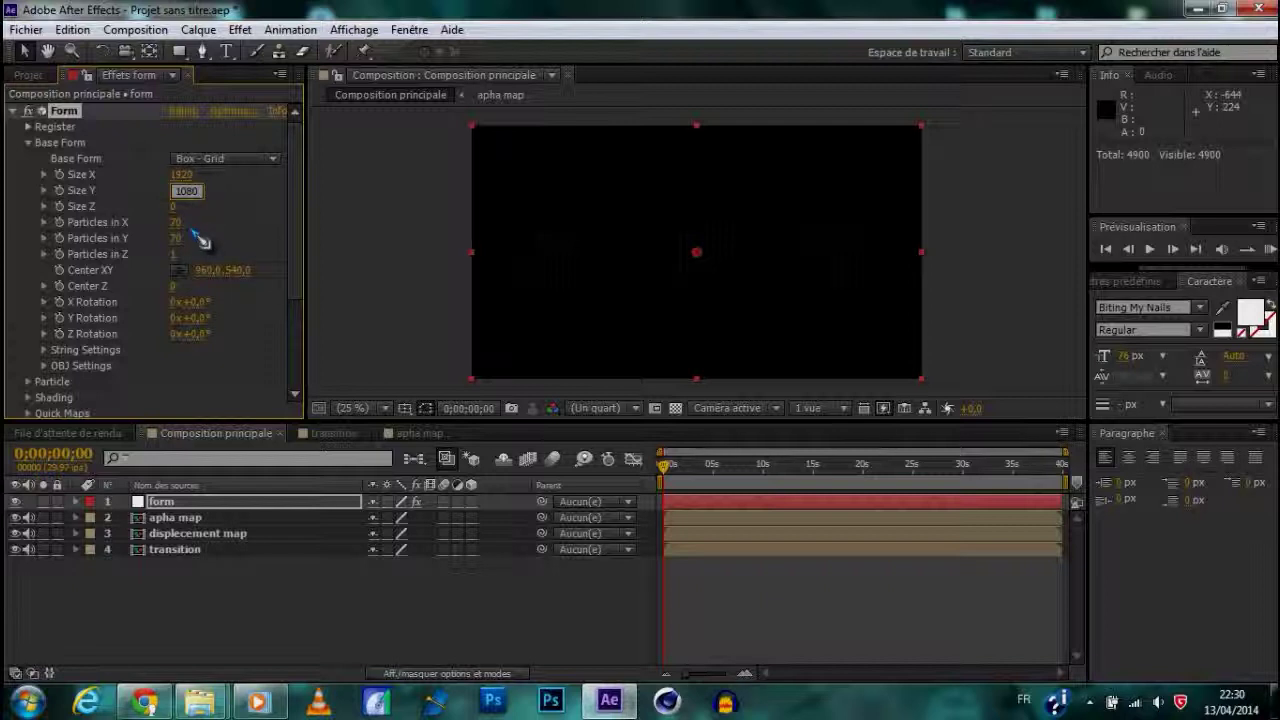
left_click(194, 366)
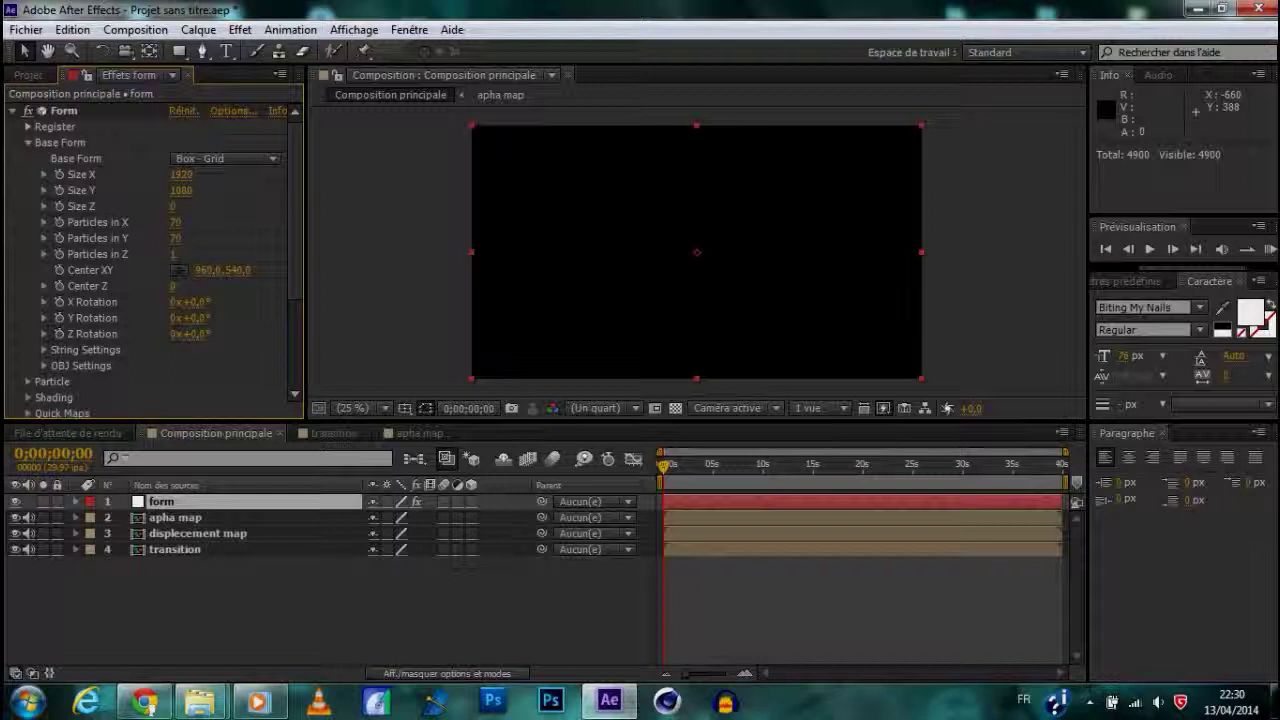
Set the Form effect's particle counts to 1920/3 in X and 1080/3 in Y
left_click(176, 222)
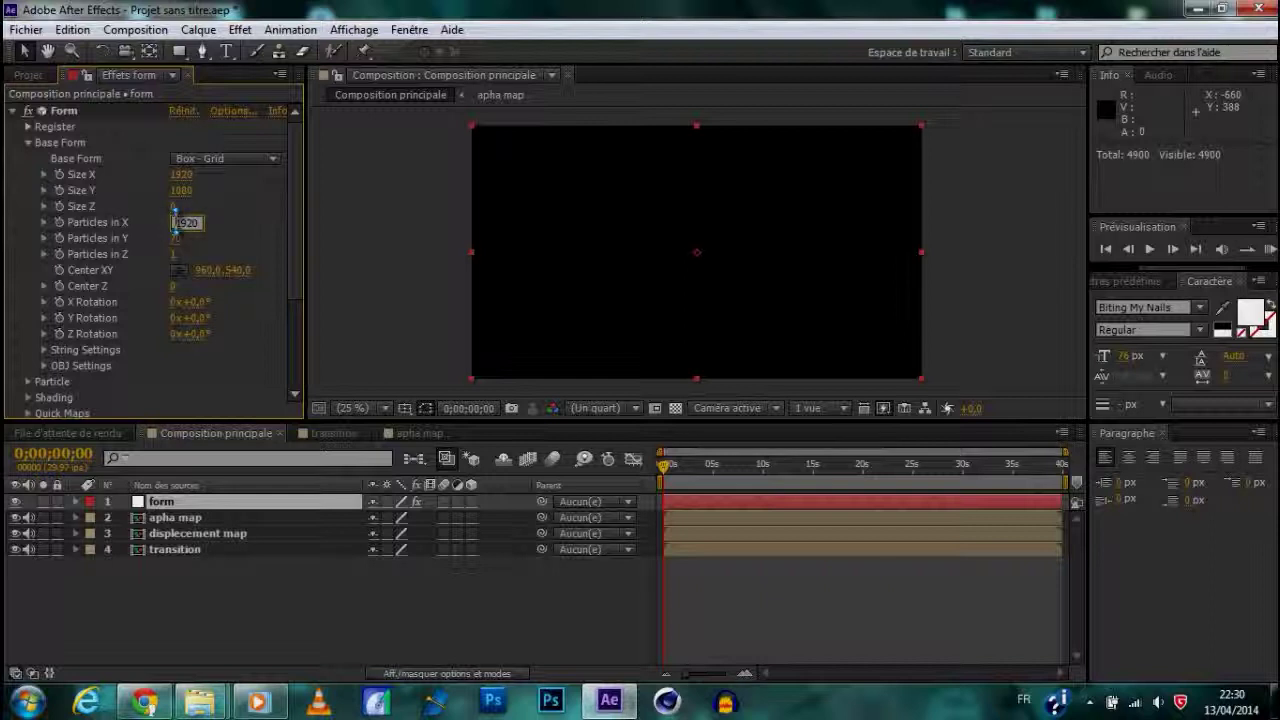
type("1920/3")
key("Return")
left_click(178, 238)
type("1")
type("080")
type("/")
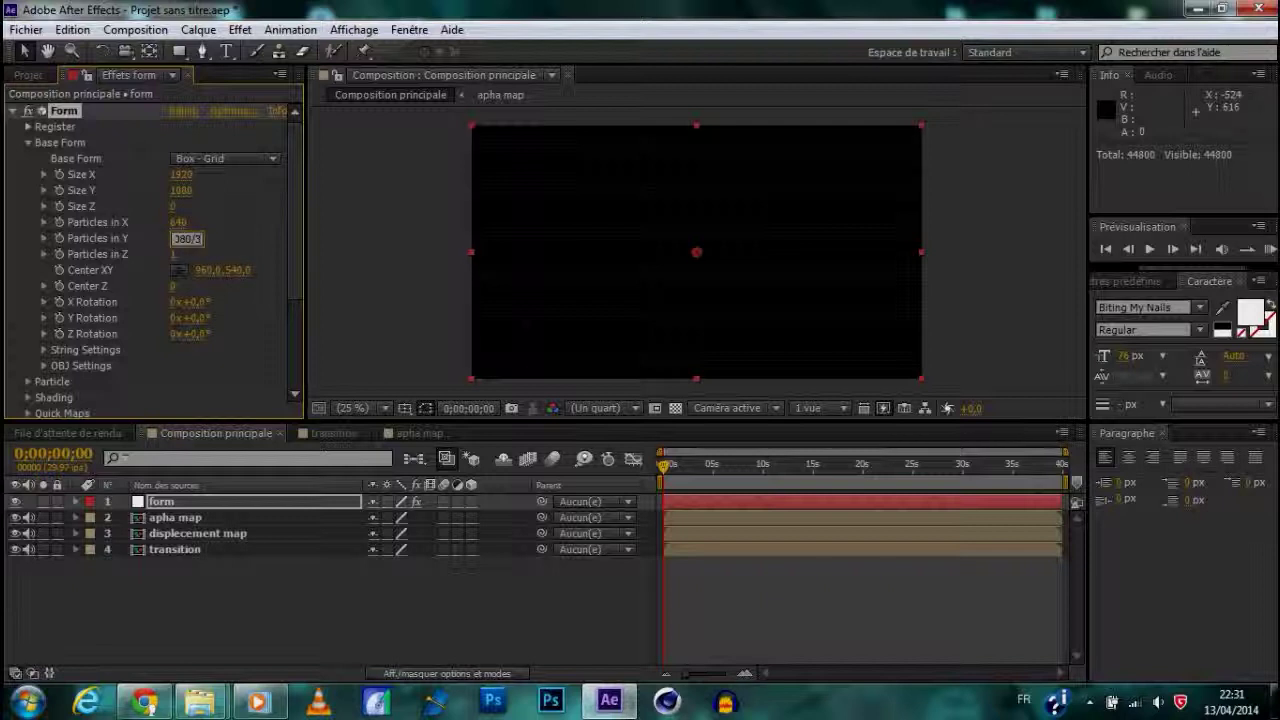
type("3")
key("Return")
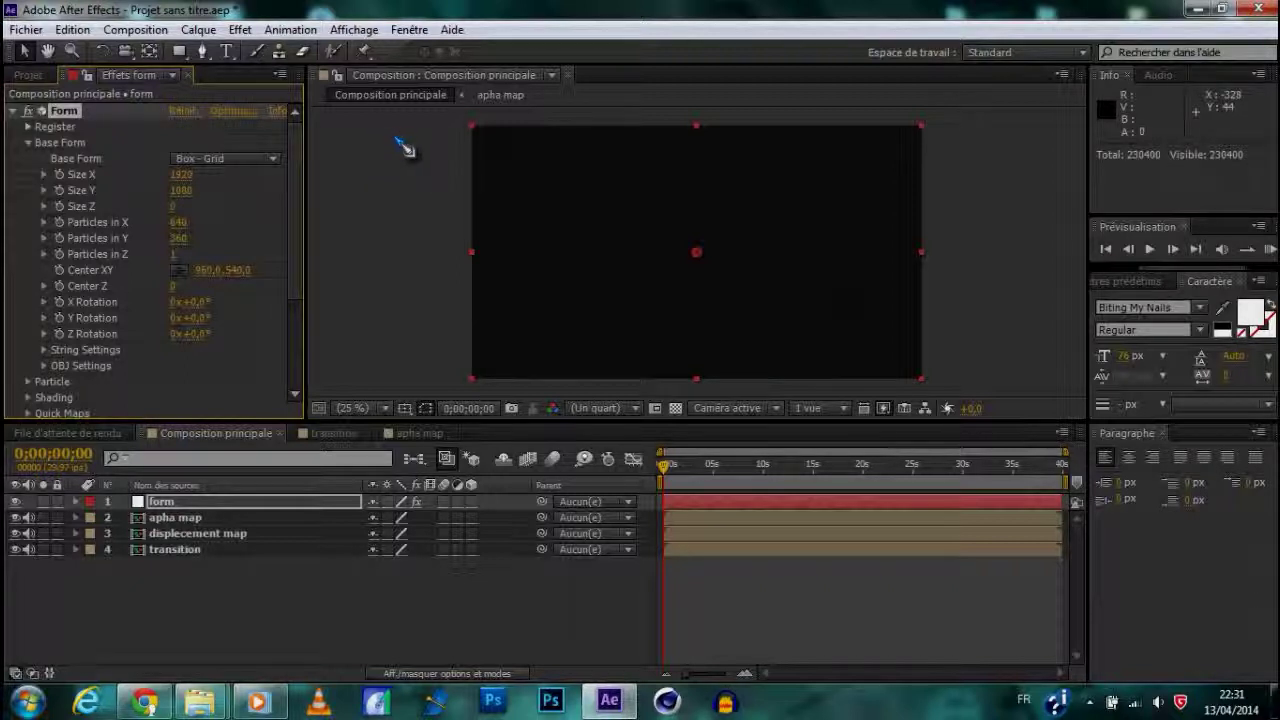
Set the particle size of the Form effect to 2
scroll(55, 278, "down", 3)
left_click(29, 297)
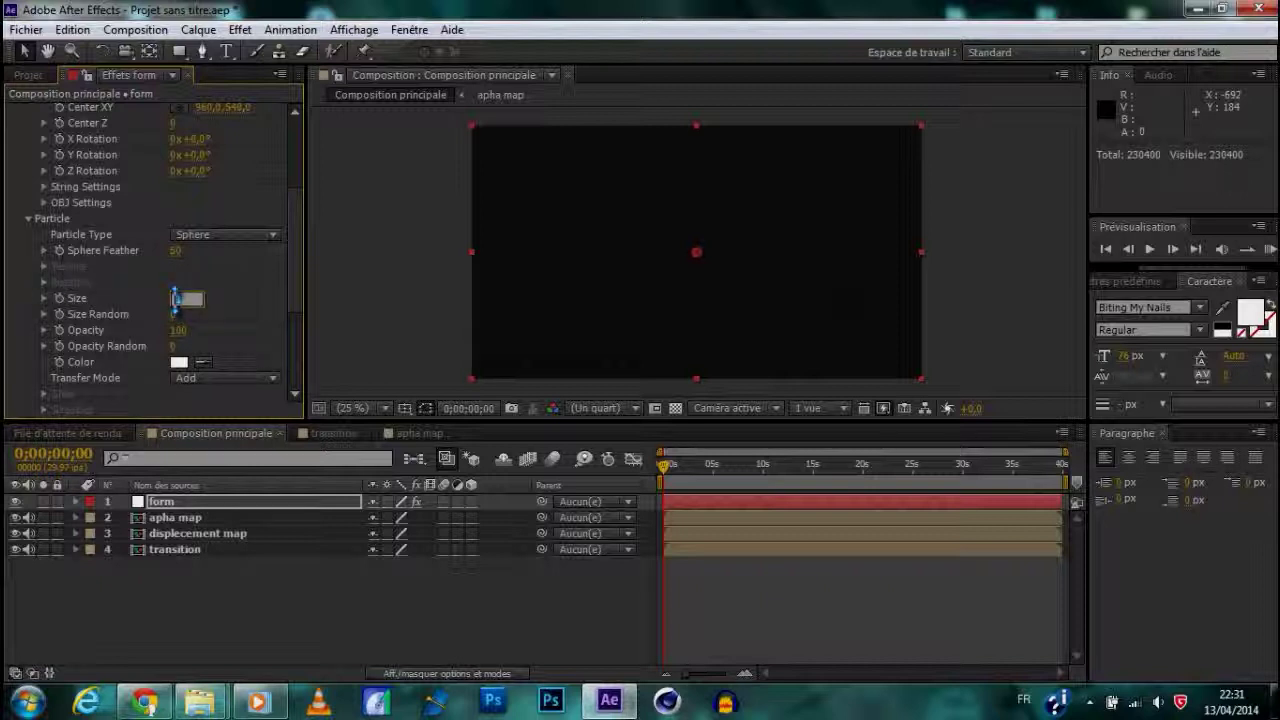
key("Return")
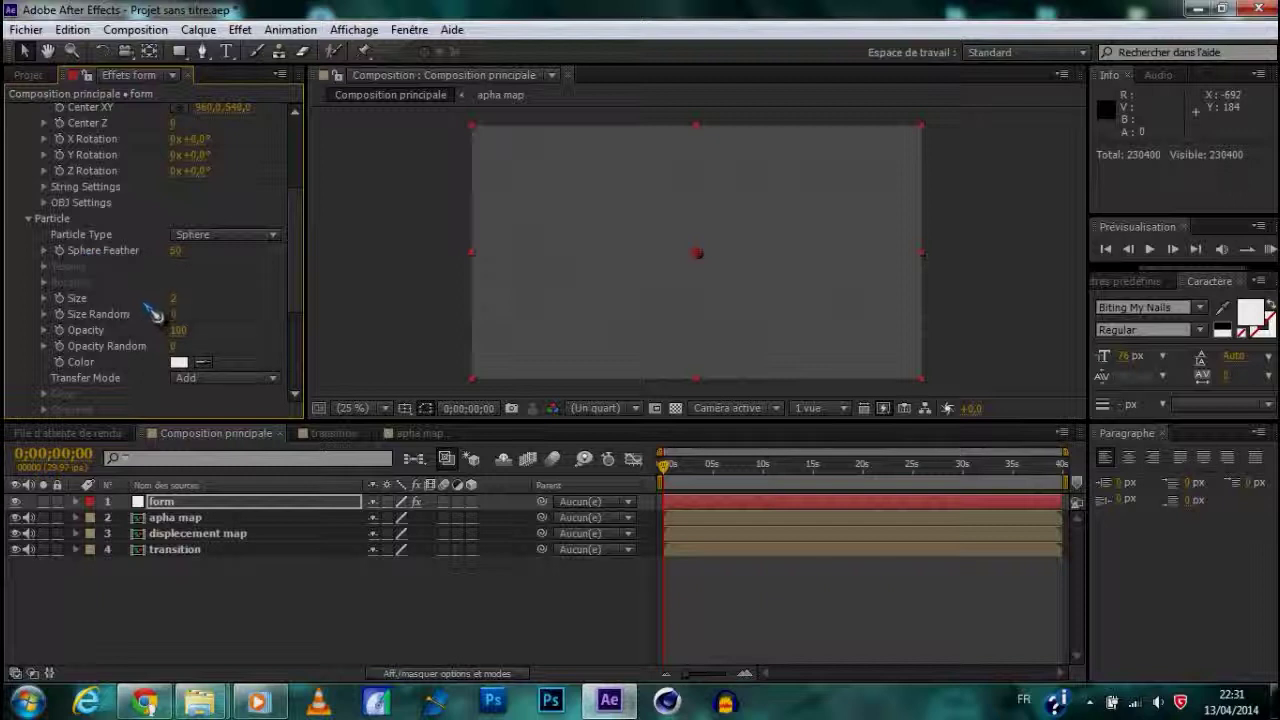
Assign the apha map layer as the Color and Alpha layer map of the Form effect
scroll(152, 316, "down", 3)
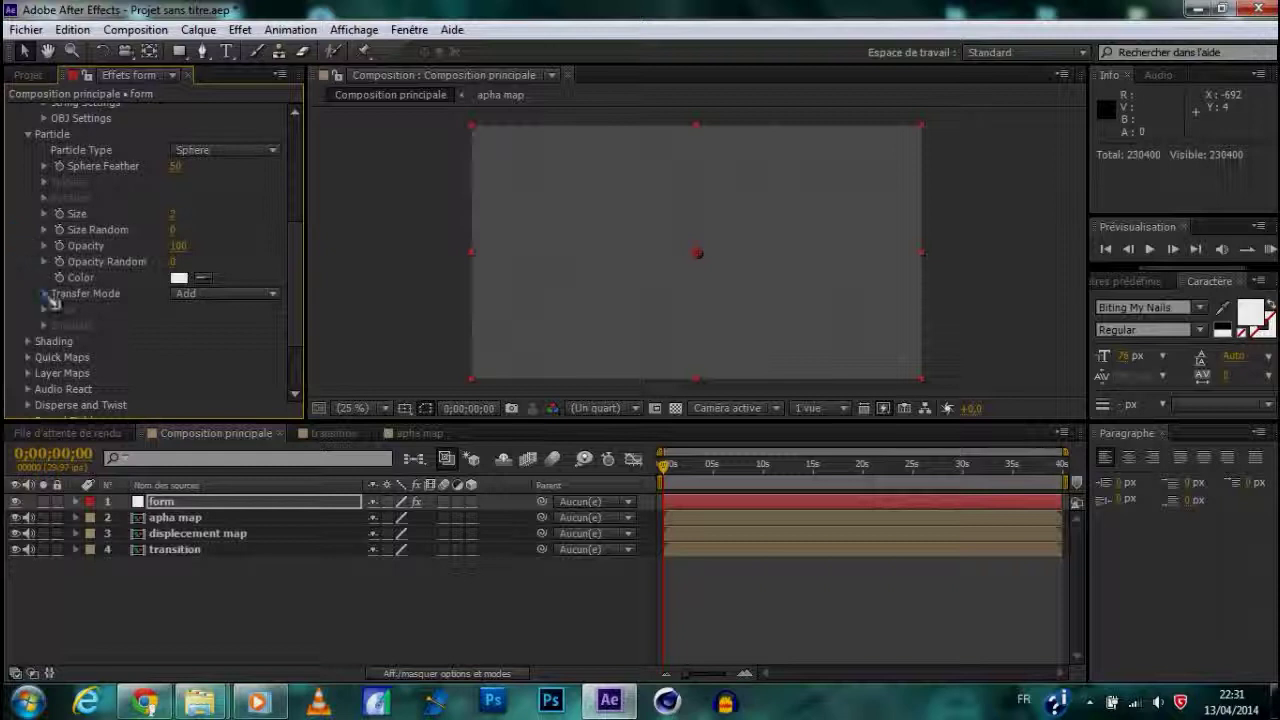
scroll(40, 310, "down", 2)
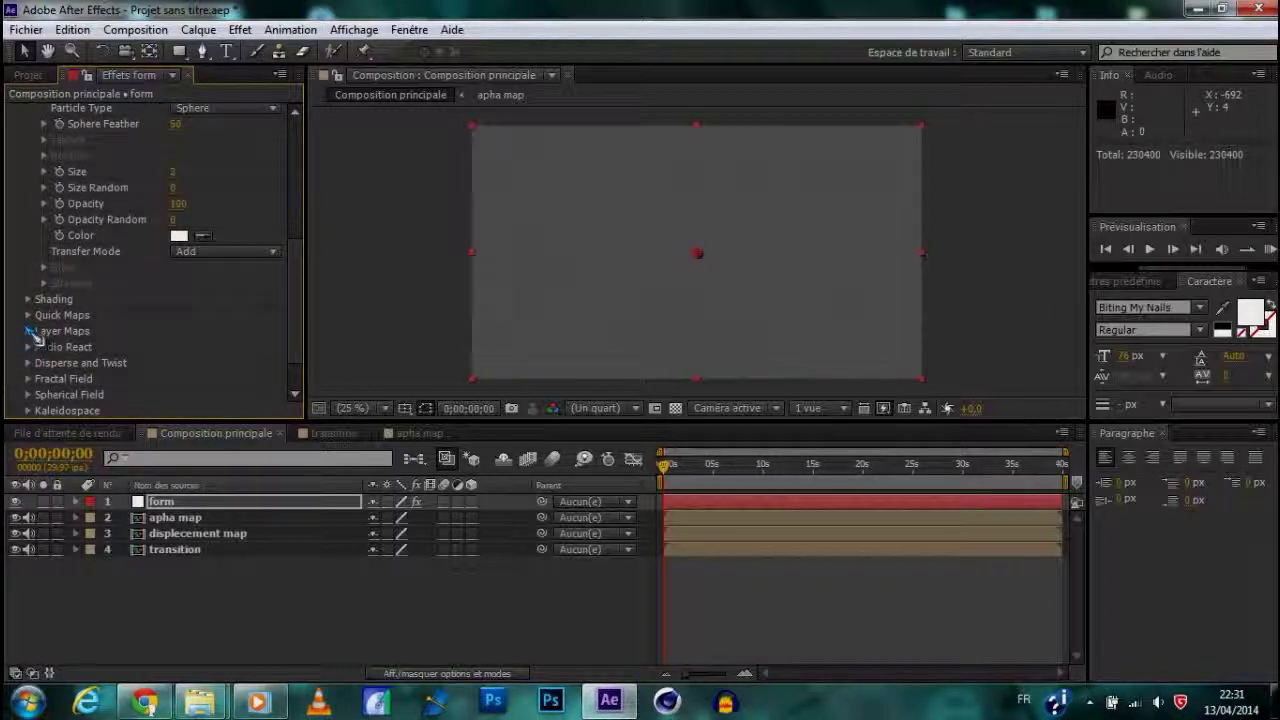
left_click(27, 331)
scroll(40, 334, "down", 5)
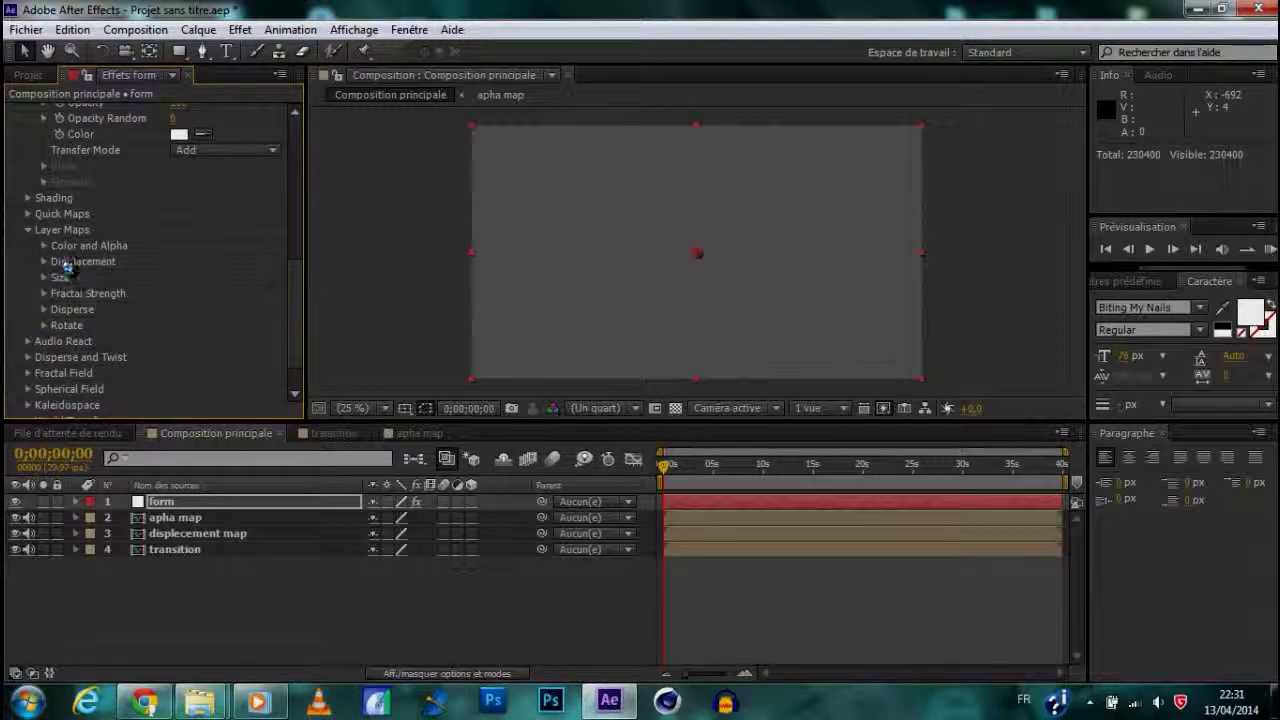
left_click(44, 246)
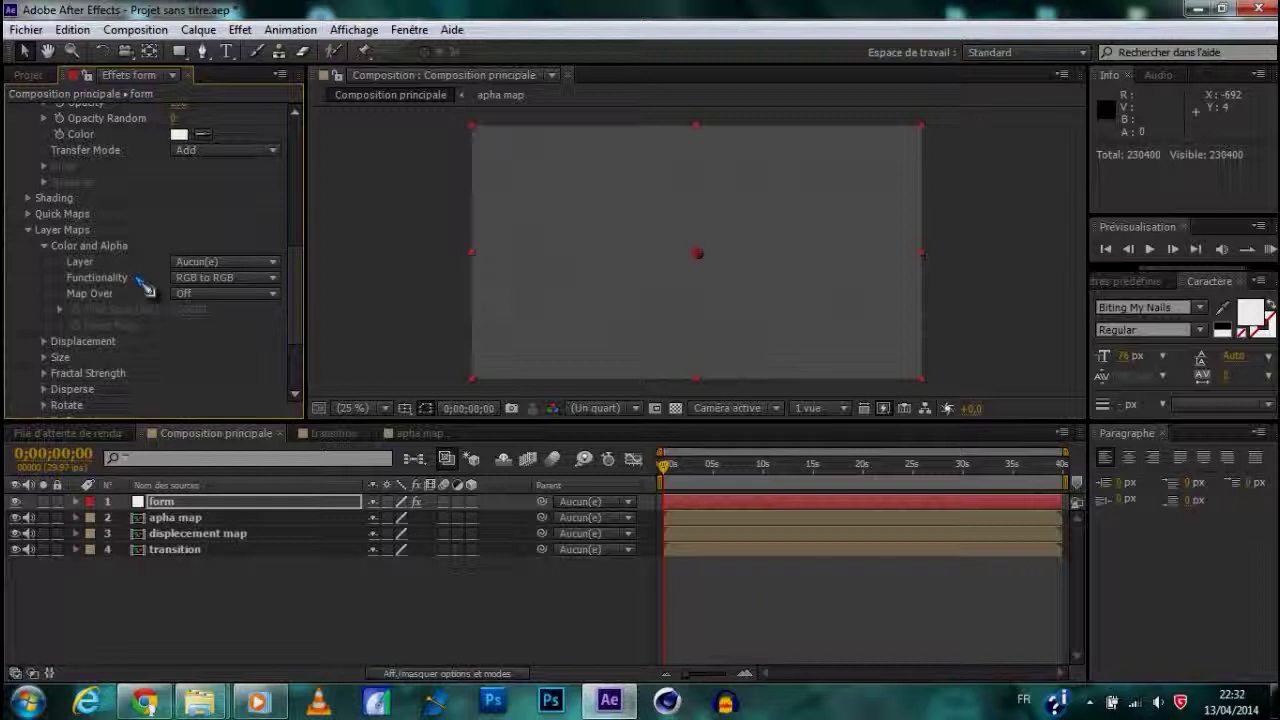
left_click(225, 262)
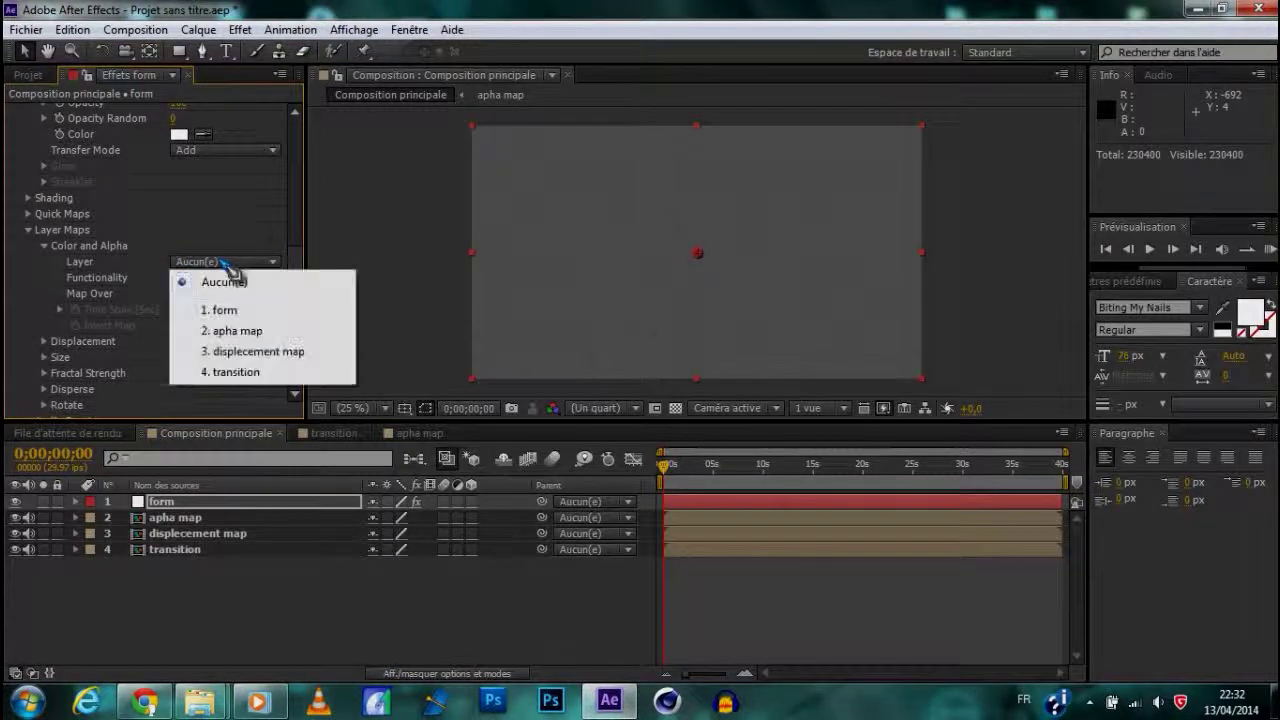
left_click(246, 331)
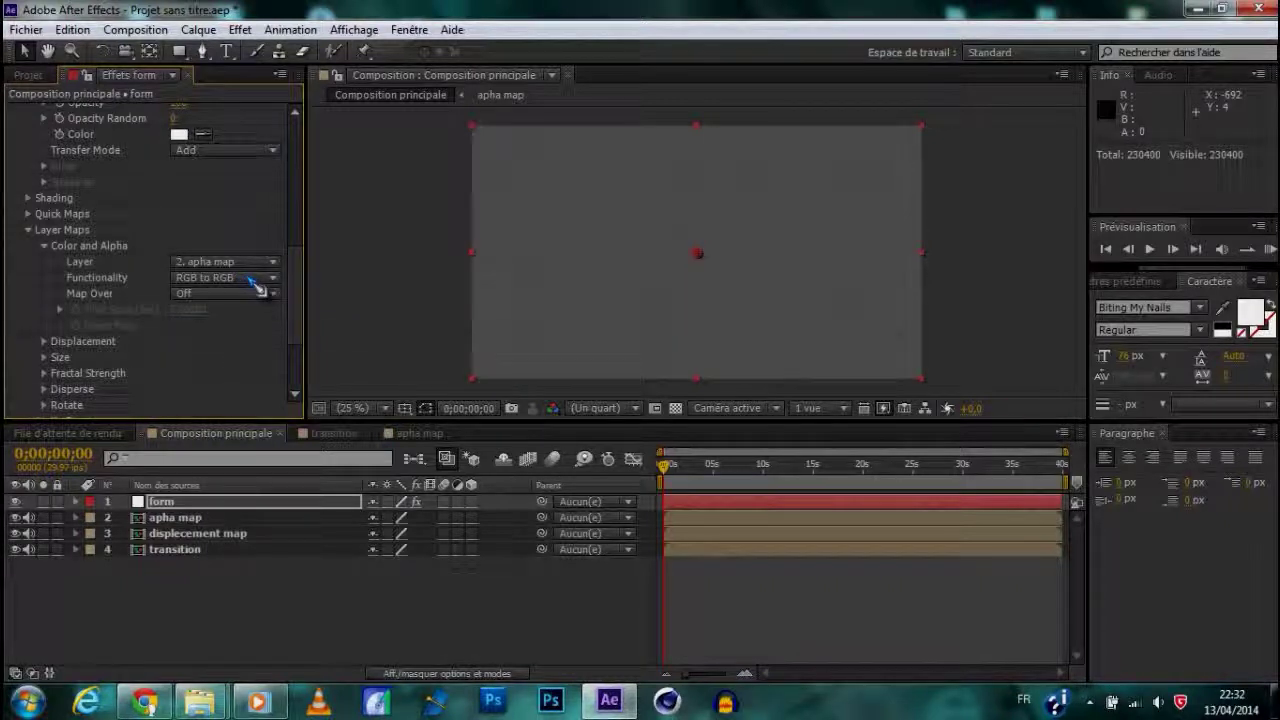
Set the Color and Alpha map's functionality to RGBA to RGBA and its Map Over option to XY
left_click(262, 278)
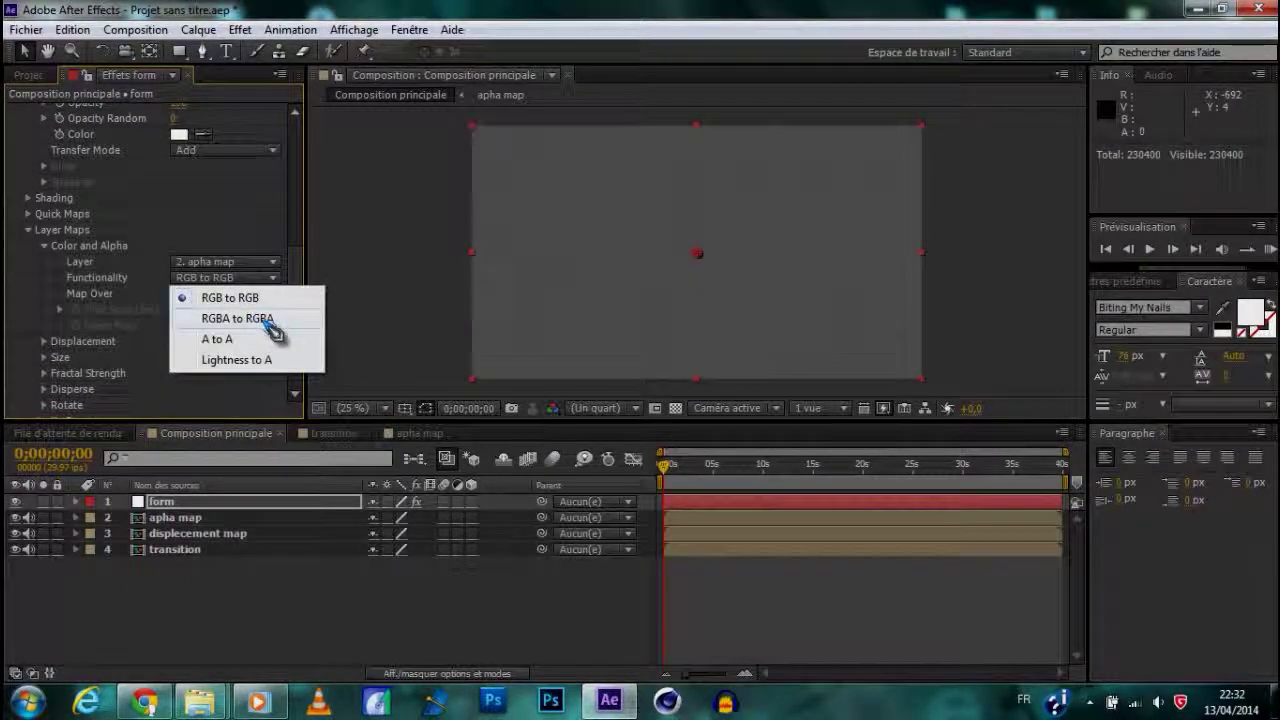
left_click(268, 325)
left_click(256, 294)
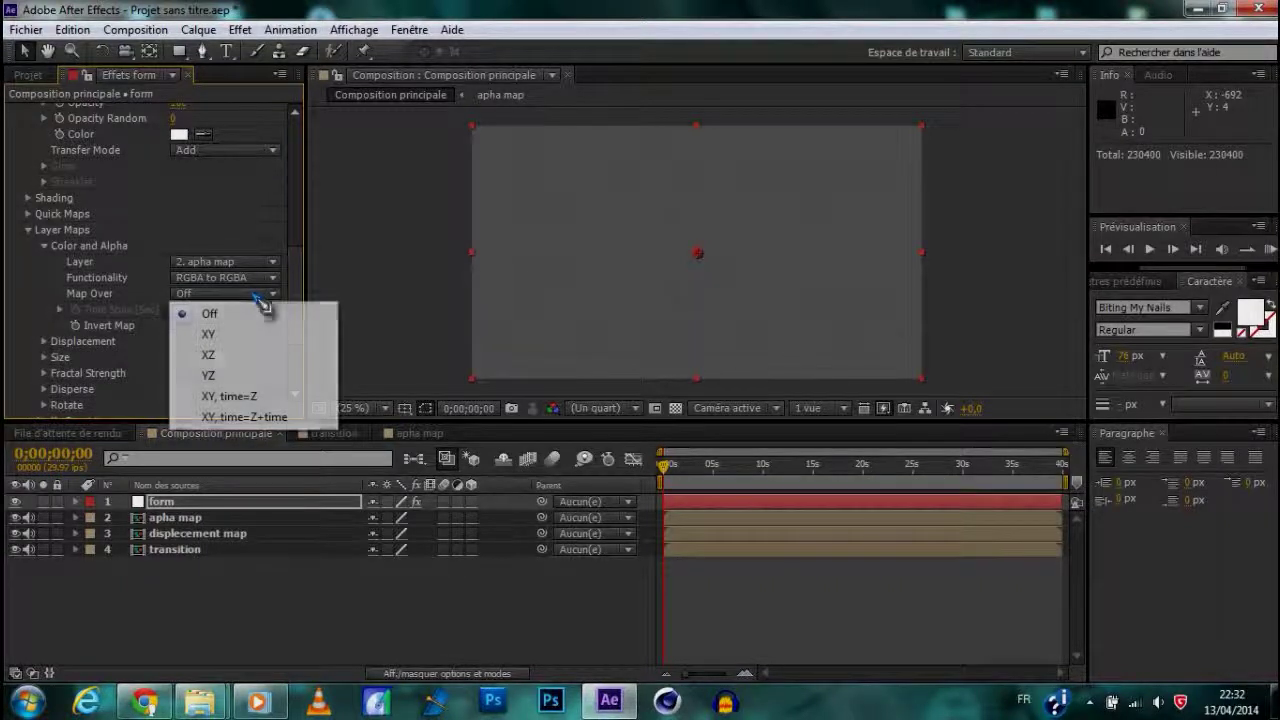
left_click(253, 340)
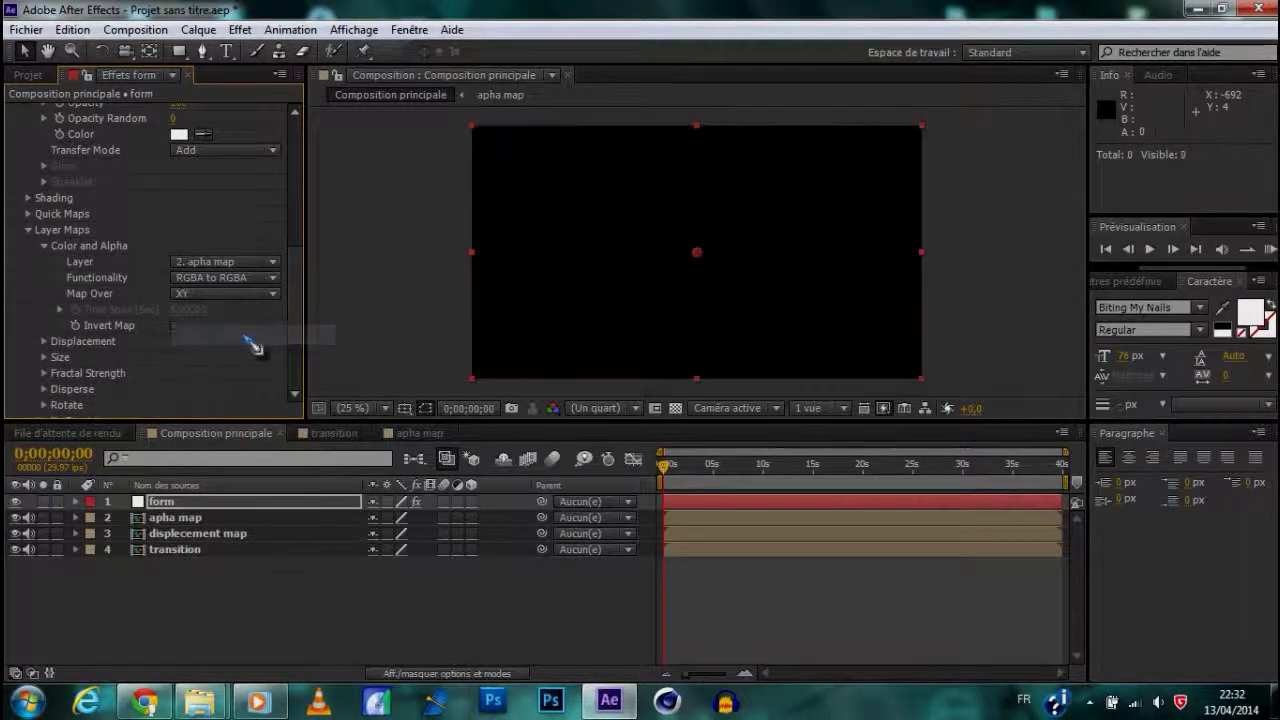
Place the current time at 0;00;03;17, where the two clips overlap in the transition composition, and return to Composition principale
left_click(773, 466)
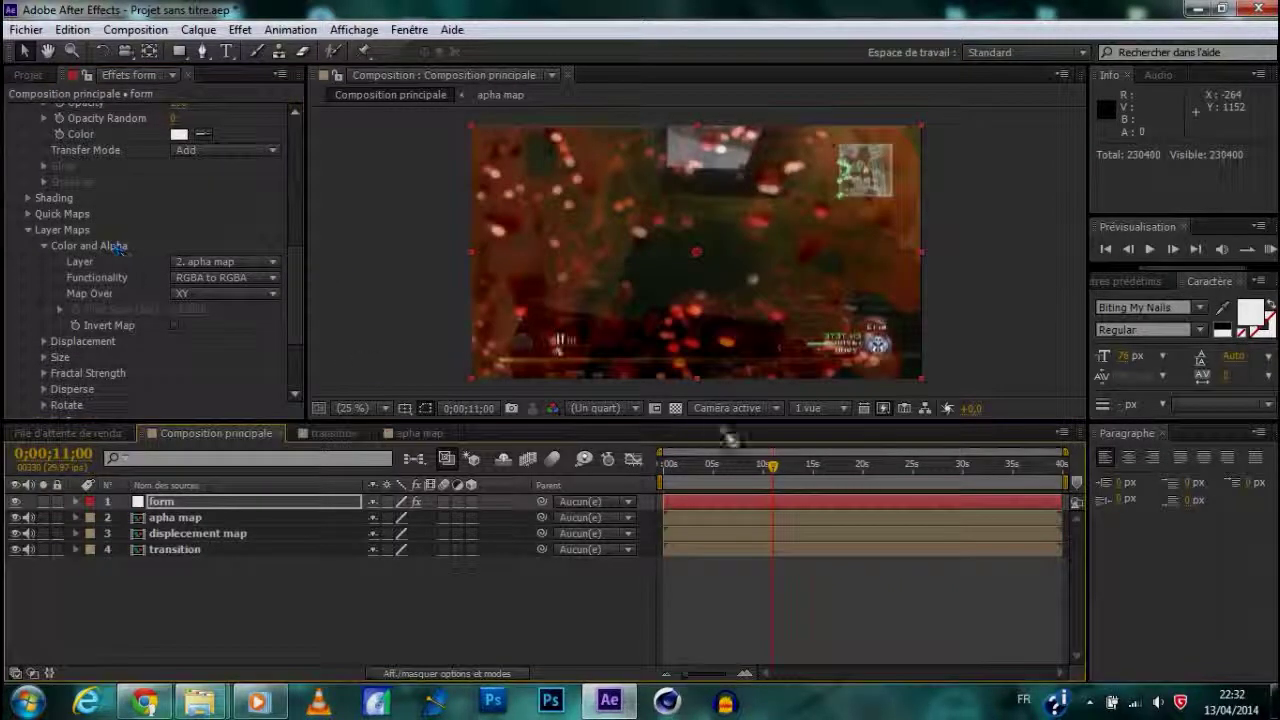
left_click(333, 436)
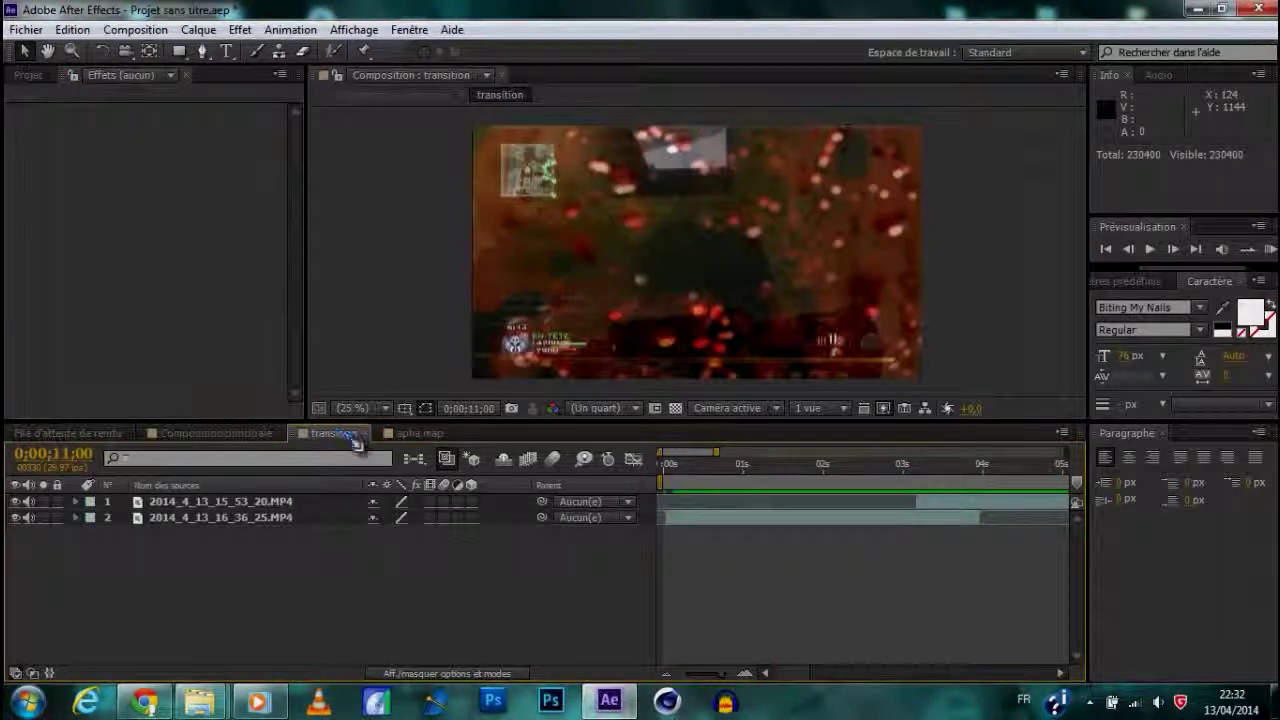
left_click(946, 466)
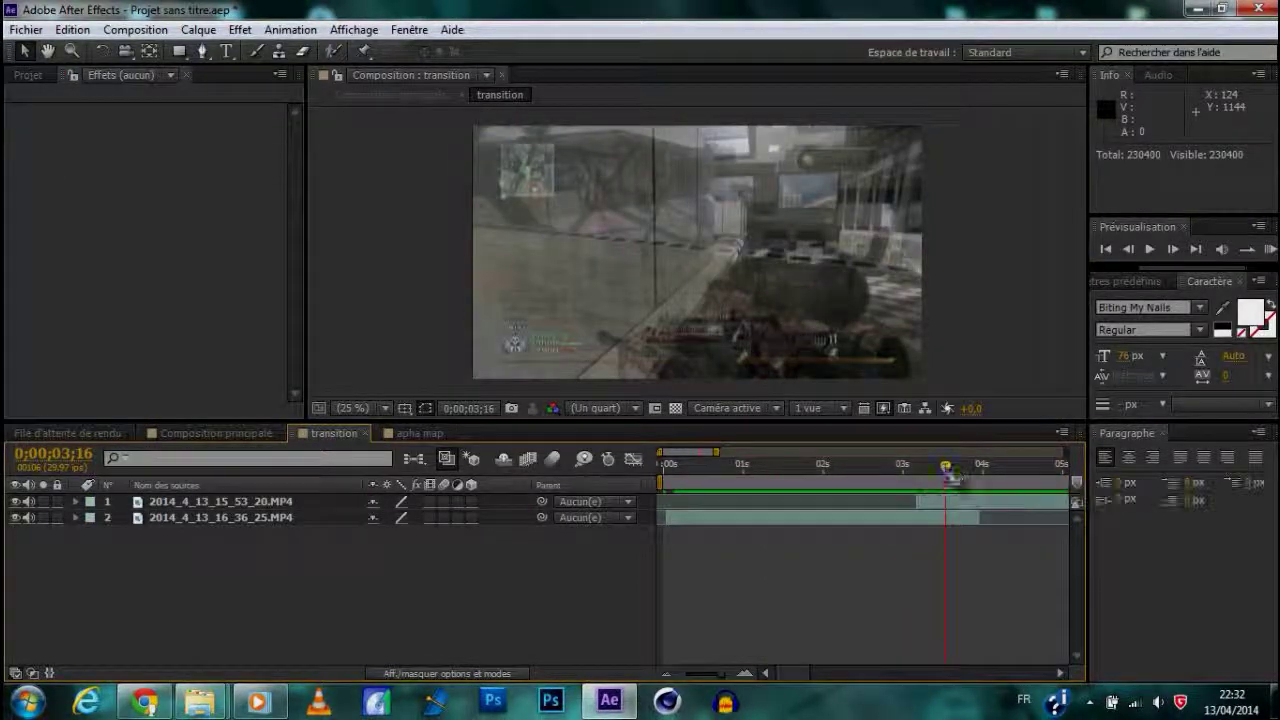
left_click(197, 436)
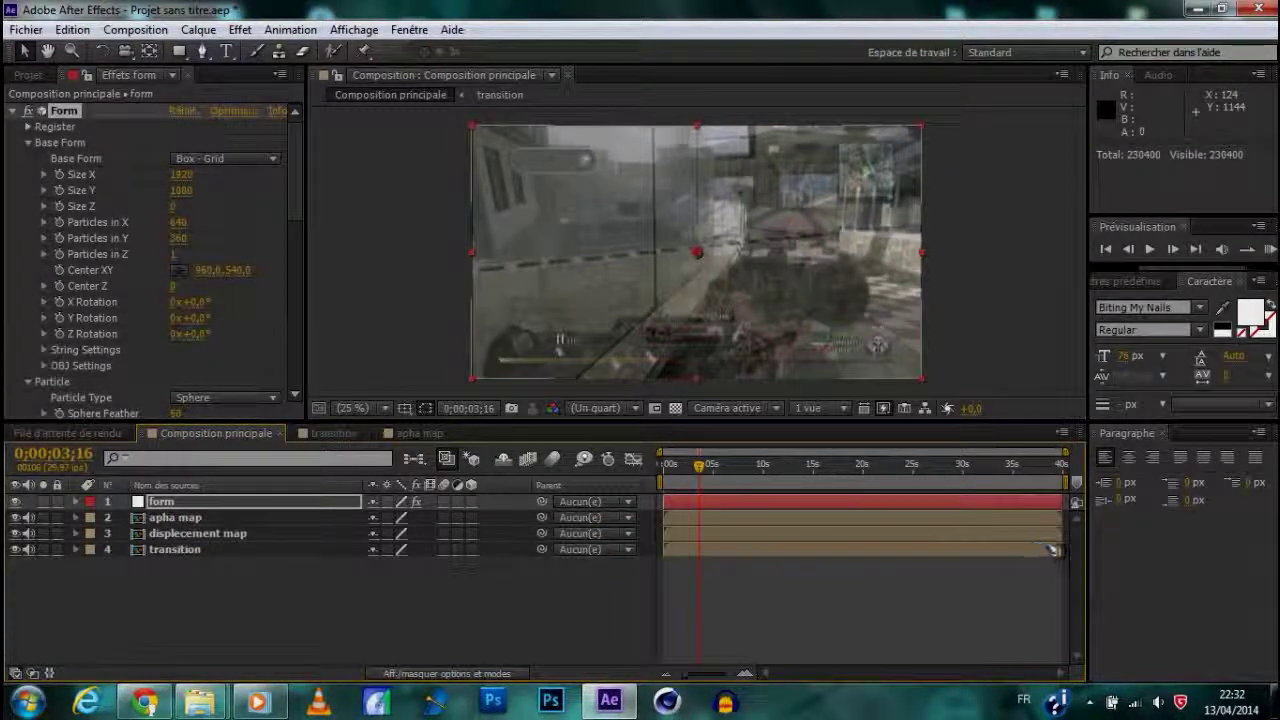
left_click(755, 679)
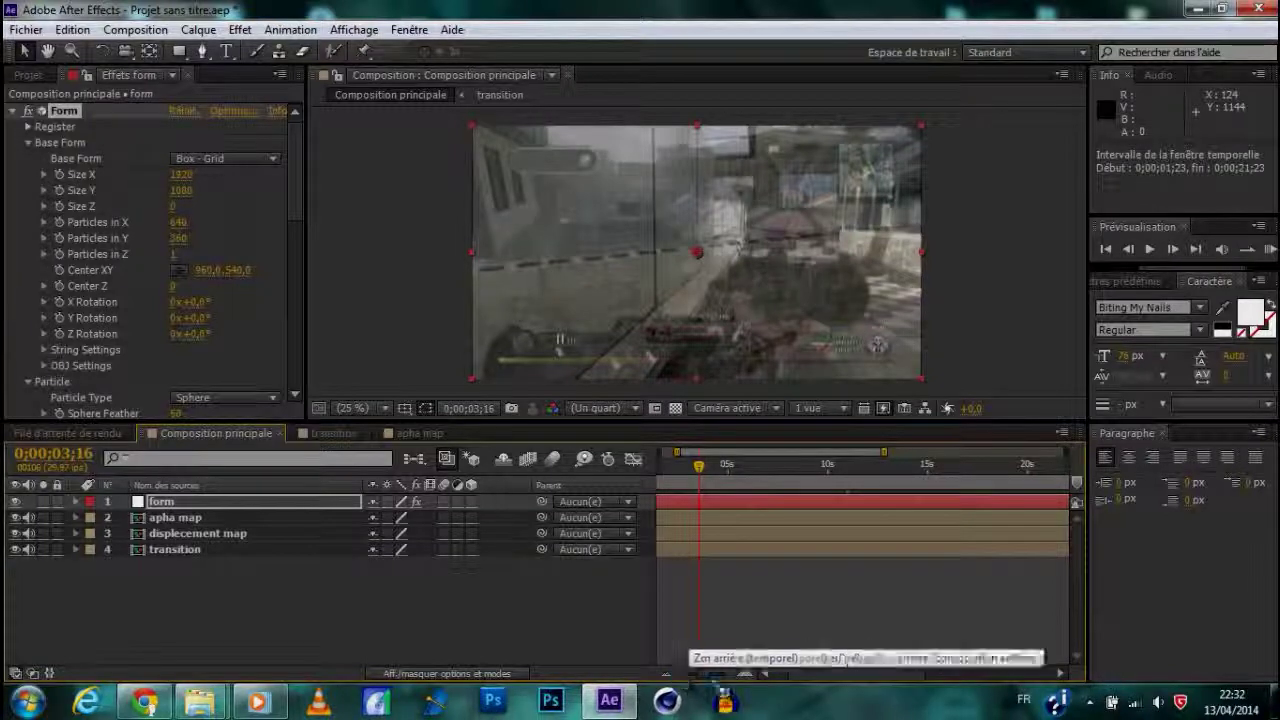
left_click(748, 674)
left_click(752, 678)
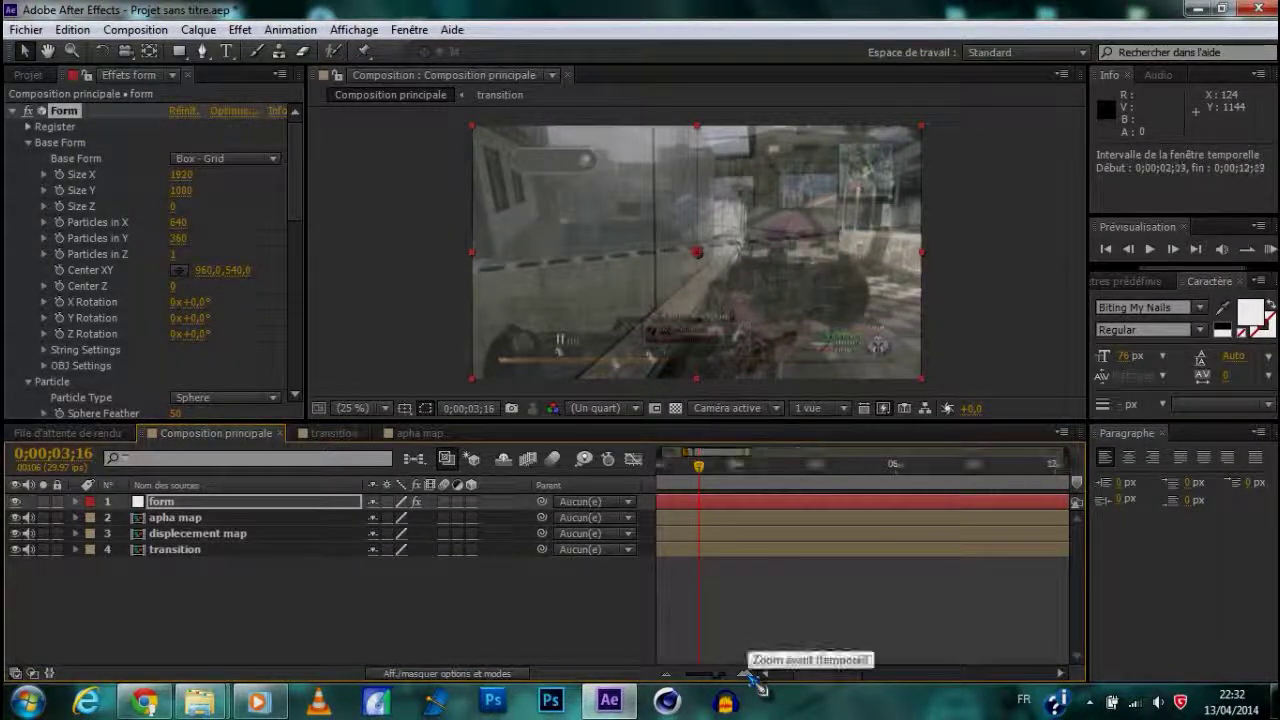
left_click_drag(812, 674, 801, 674)
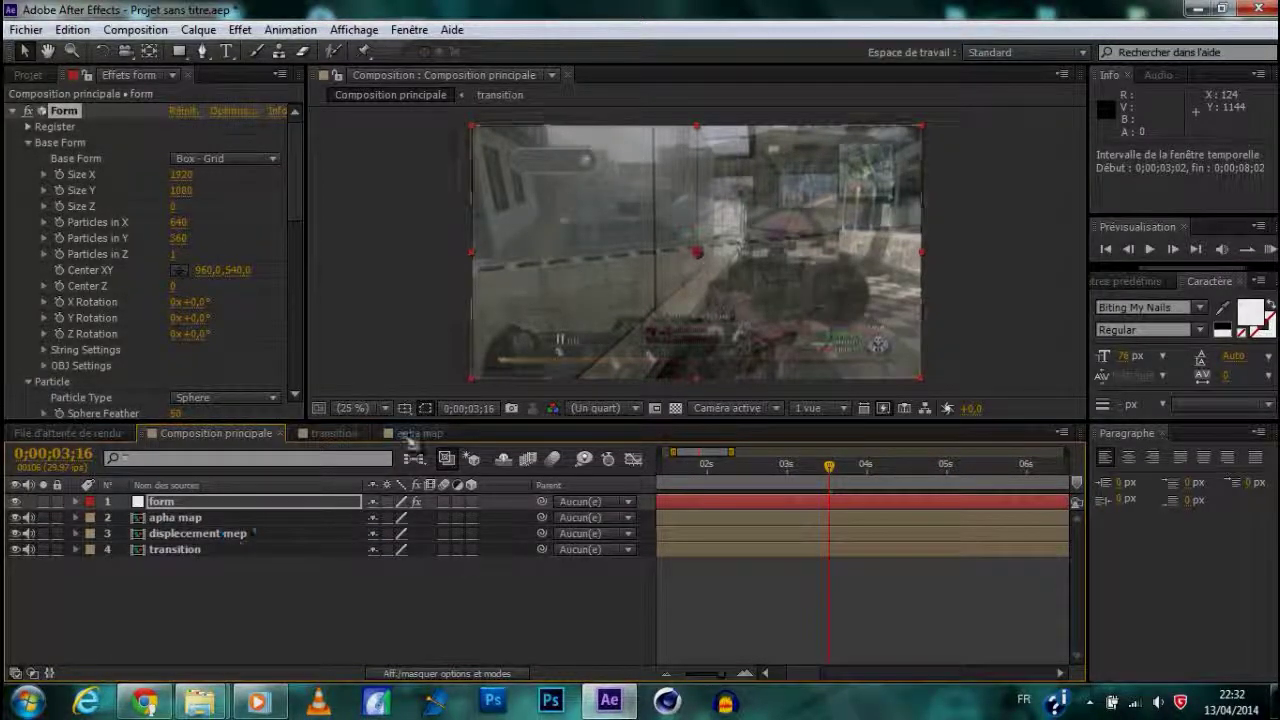
left_click(338, 438)
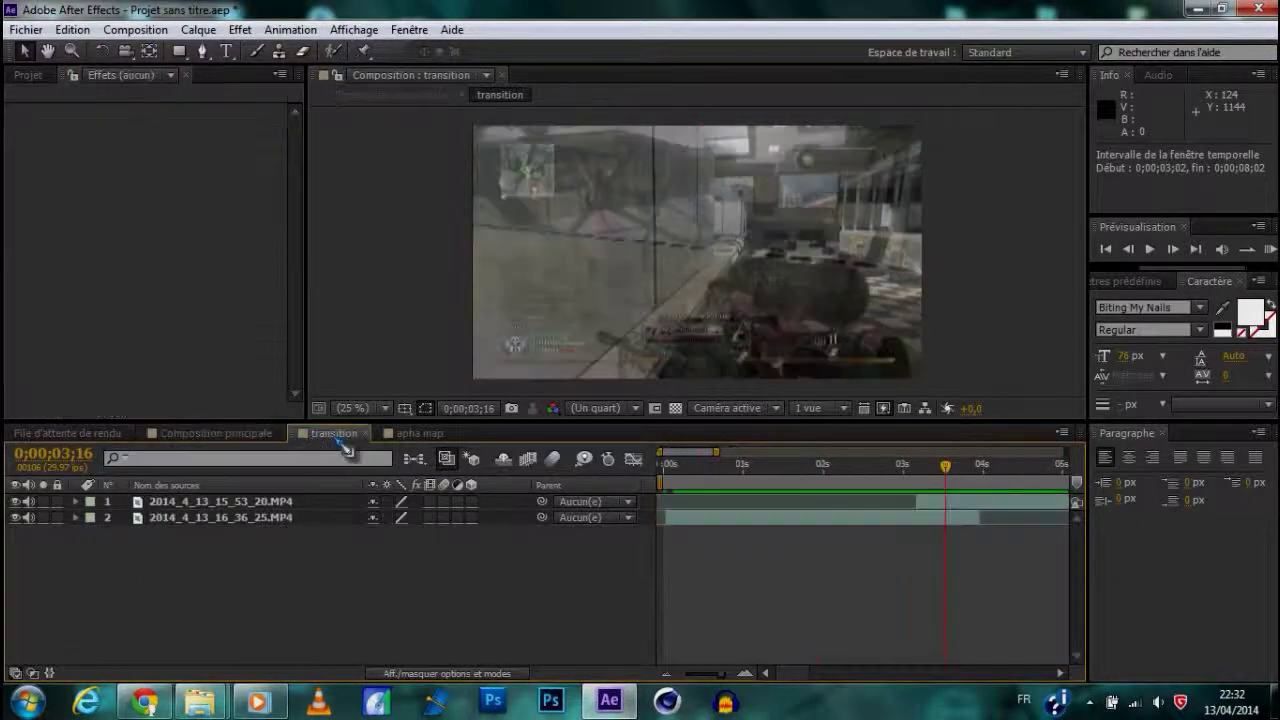
left_click(953, 468)
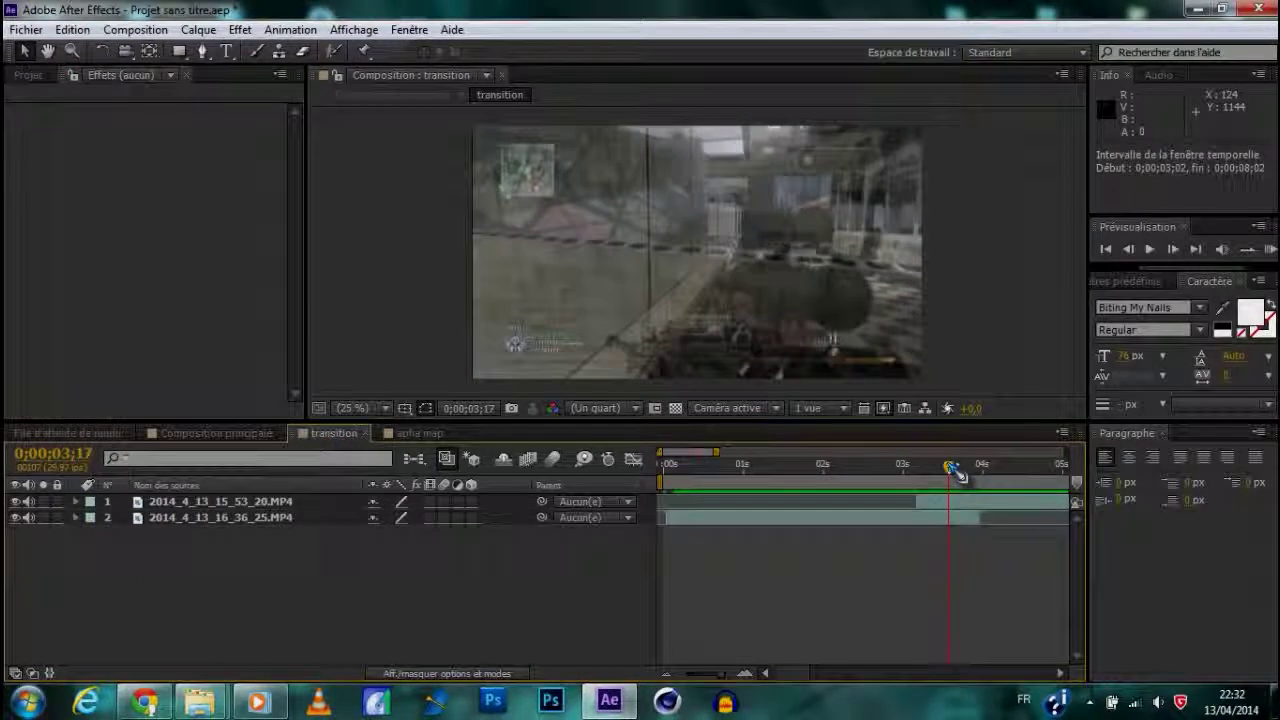
left_click(215, 433)
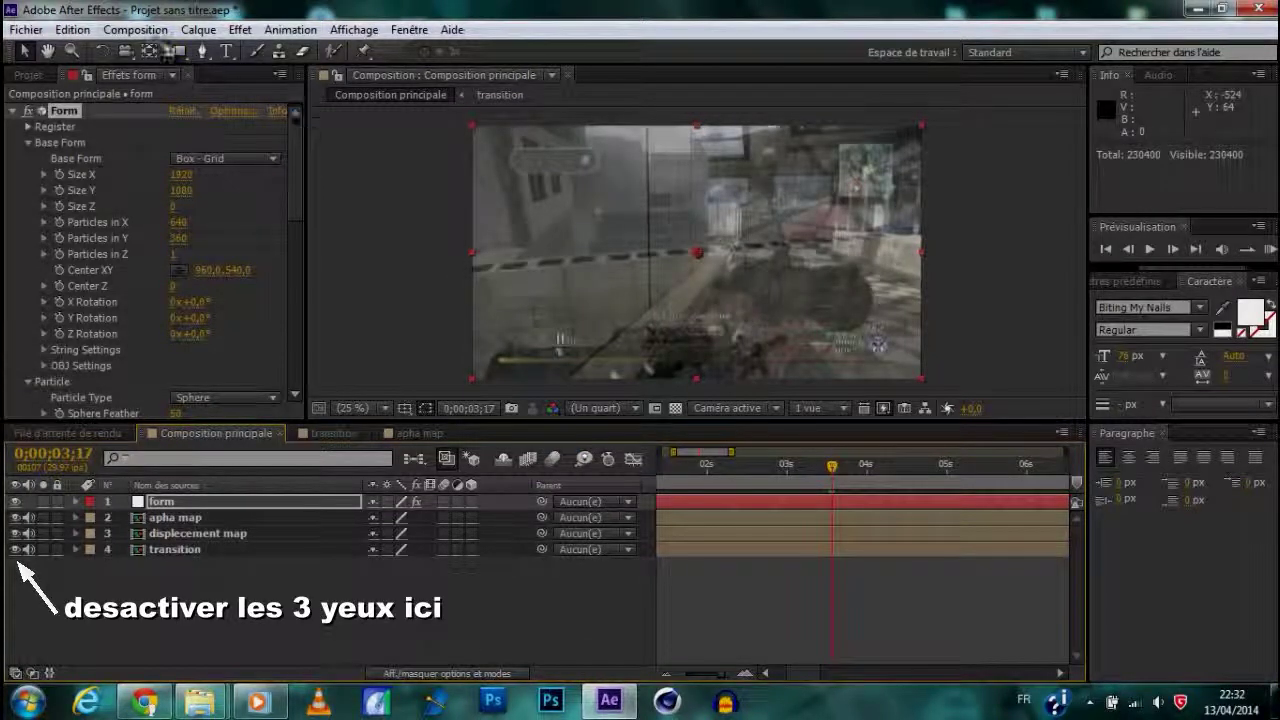
Add a layer marker to the form layer at the current time
left_click(160, 33)
mouse_move(205, 33)
mouse_move(283, 481)
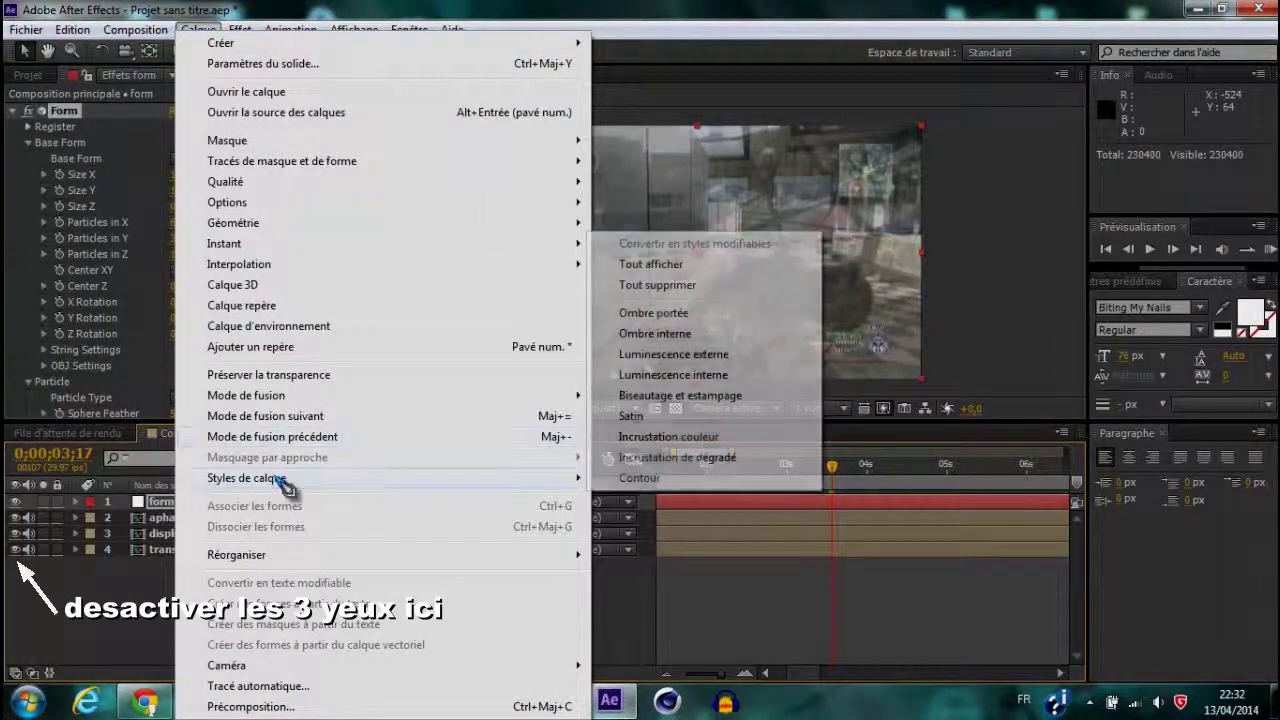
left_click(295, 350)
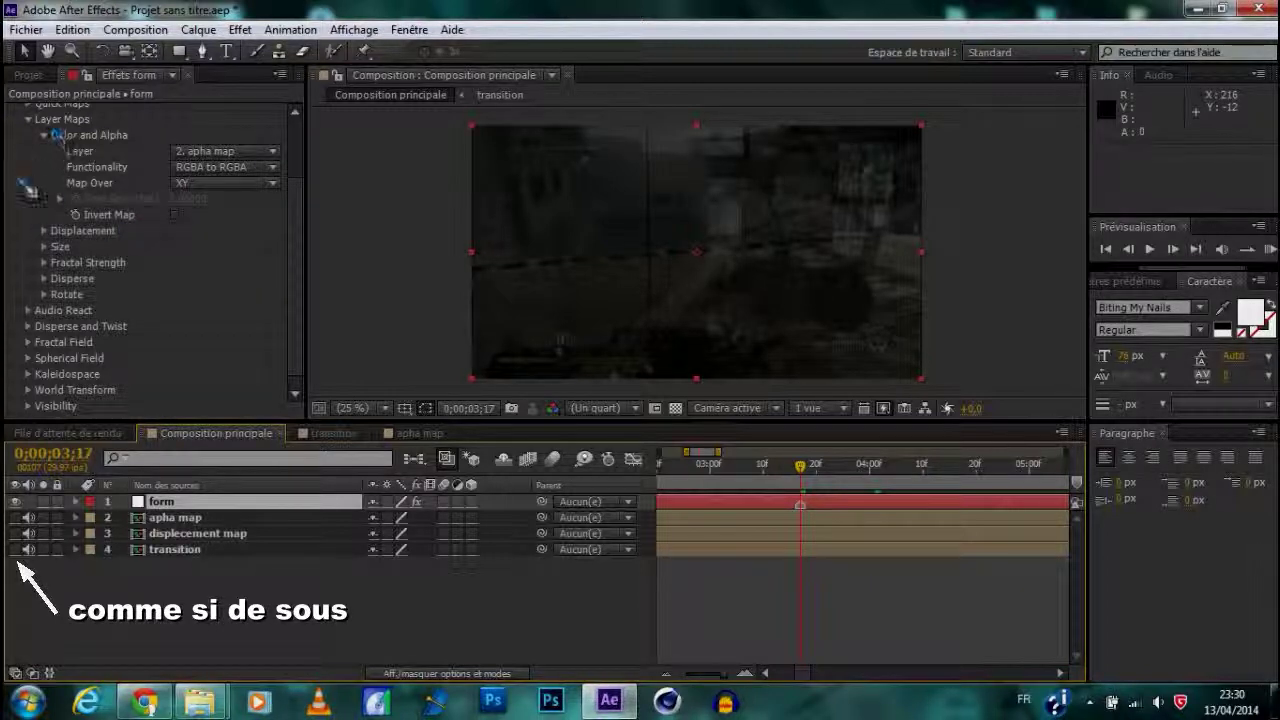
Set the Form effect's Displacement layer map to Individual XYZ functionality, mapped over XY
left_click(44, 231)
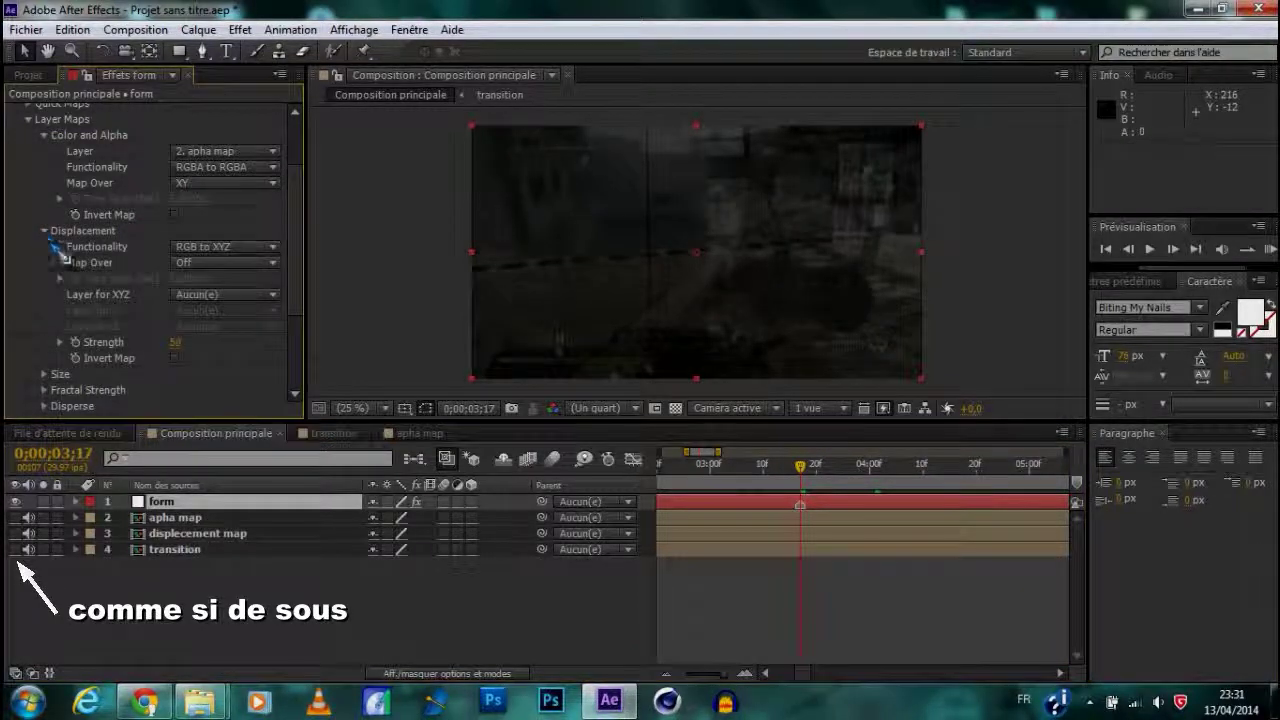
left_click(273, 247)
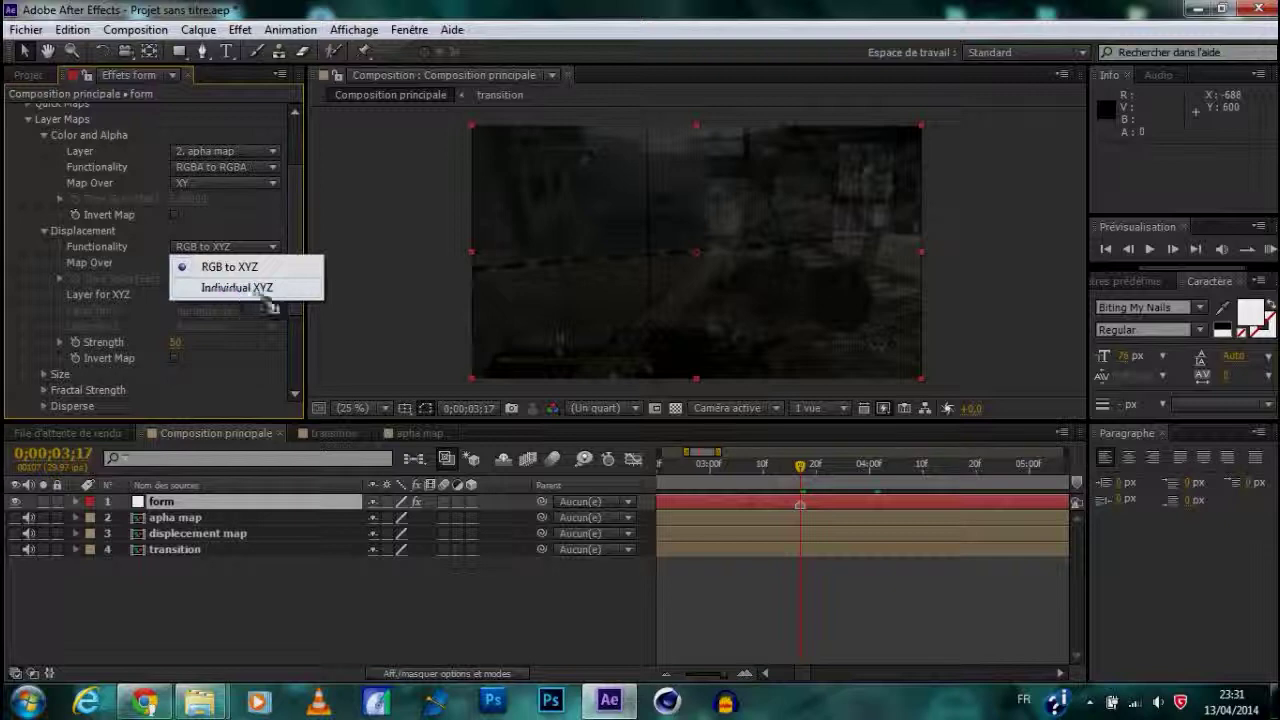
left_click(277, 296)
left_click(228, 262)
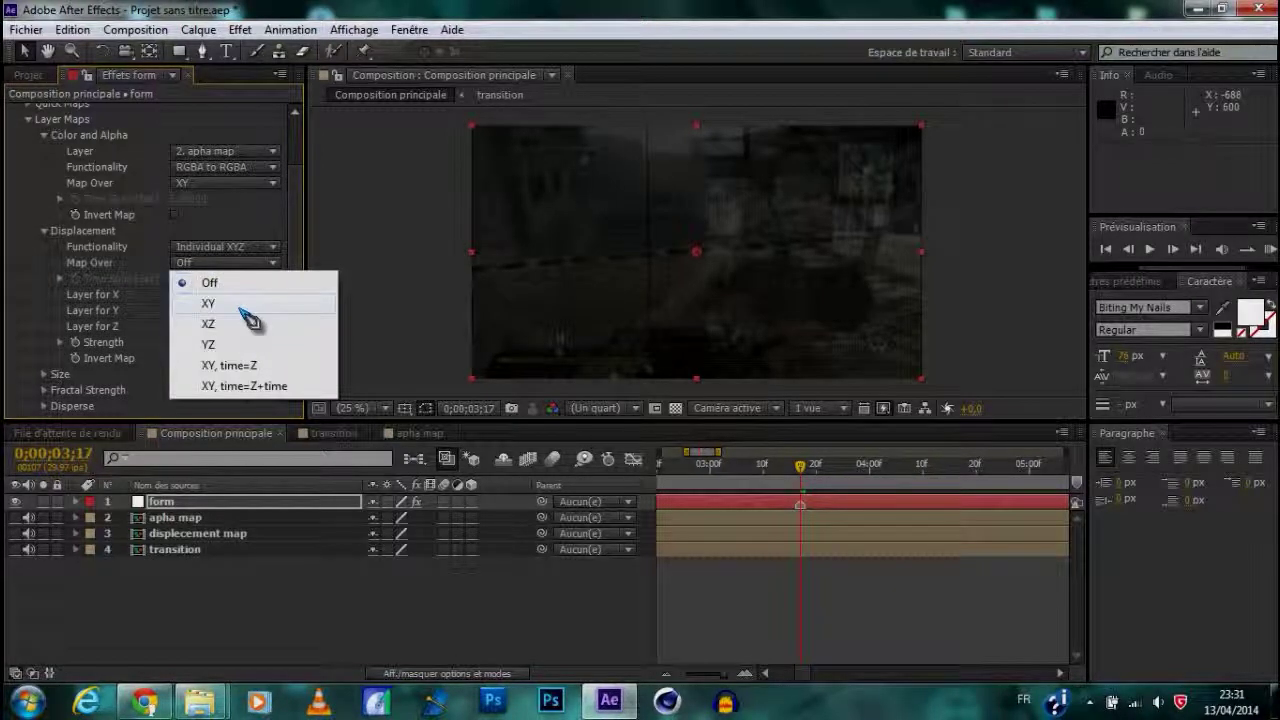
left_click(241, 307)
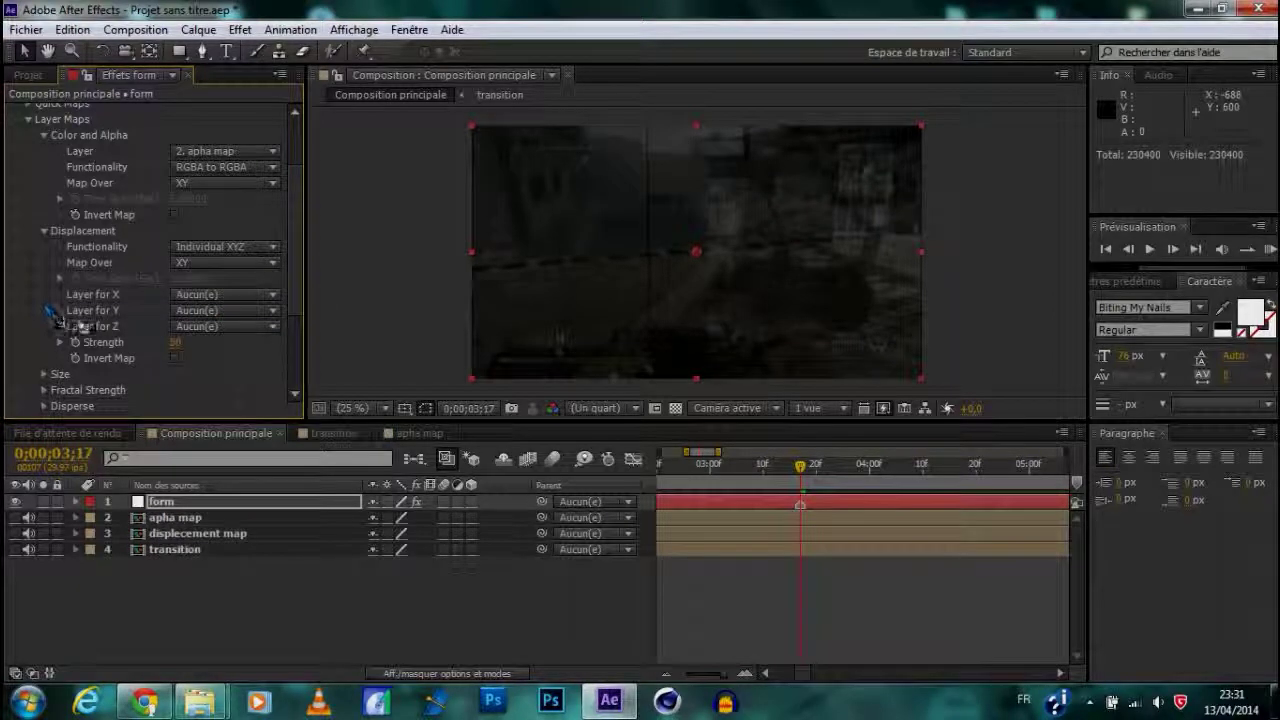
Assign the displecement map layer to the Displacement map's Z axis and set its strength to 0
left_click(245, 327)
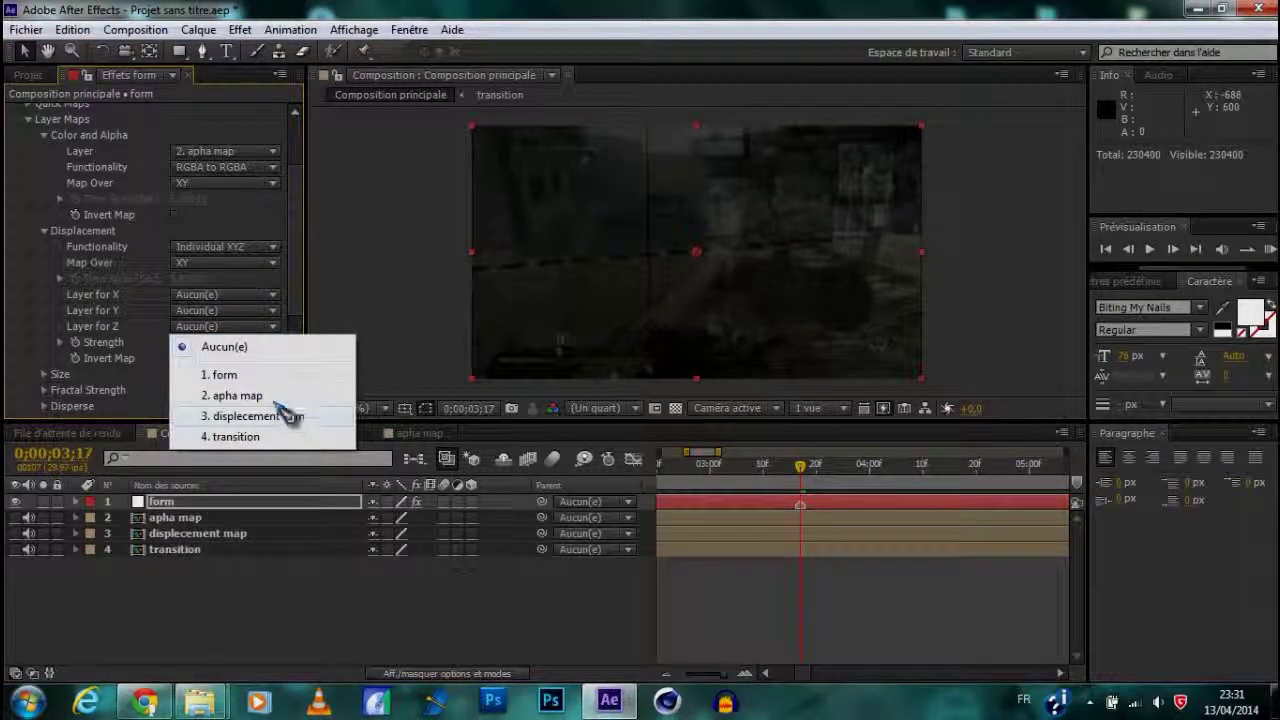
left_click(281, 421)
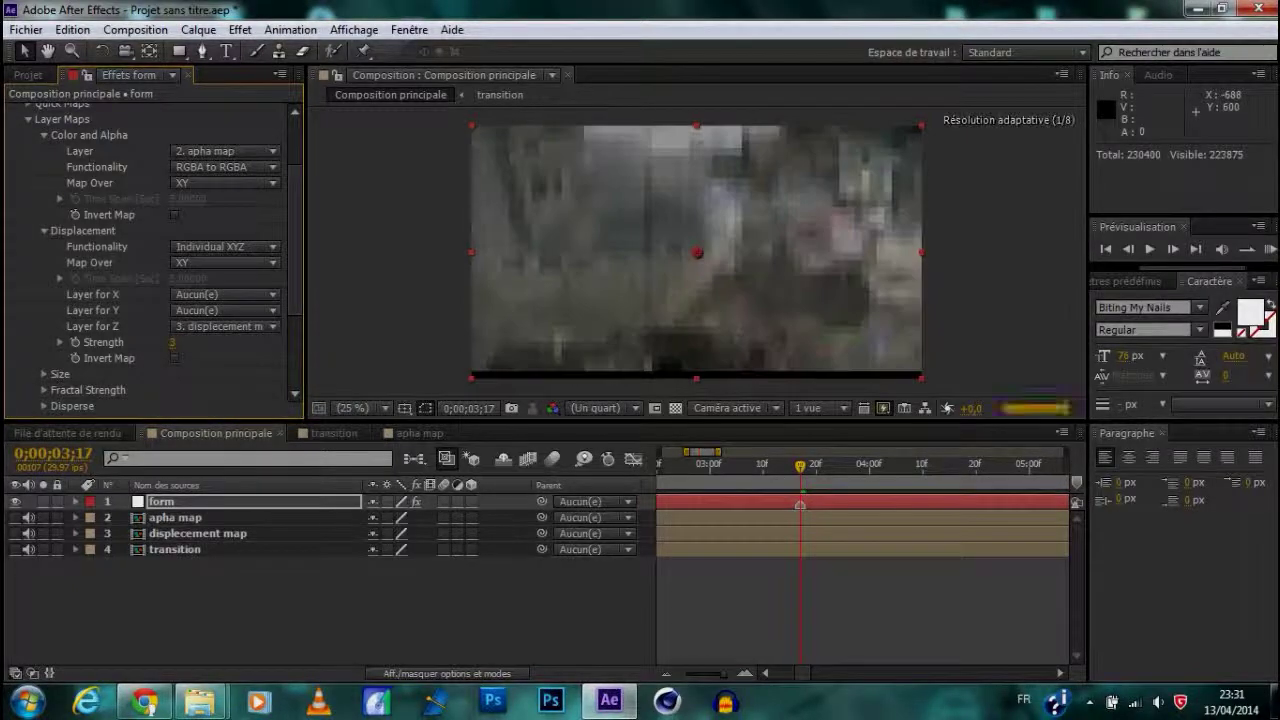
left_click(180, 342)
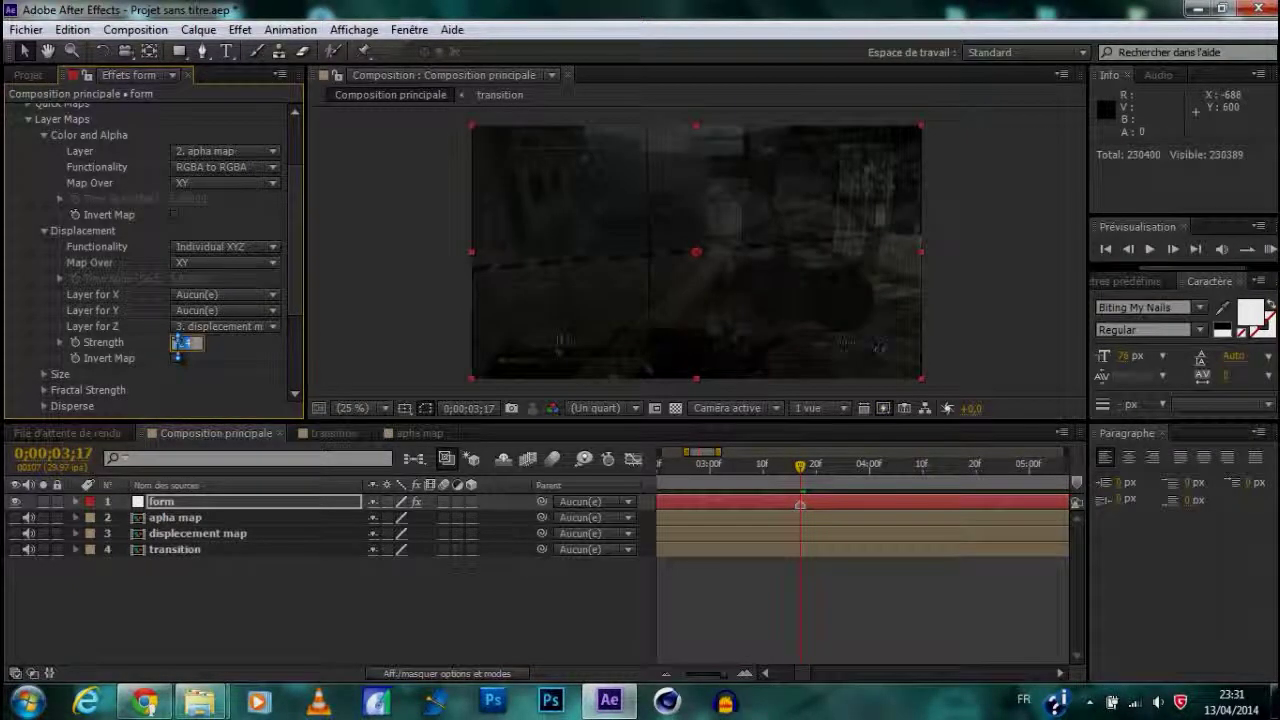
type("0")
key("Return")
Set the Fractal Field's displacement mode to XYZ Individual and its Flow Z to 50
scroll(185, 358, "down", 1)
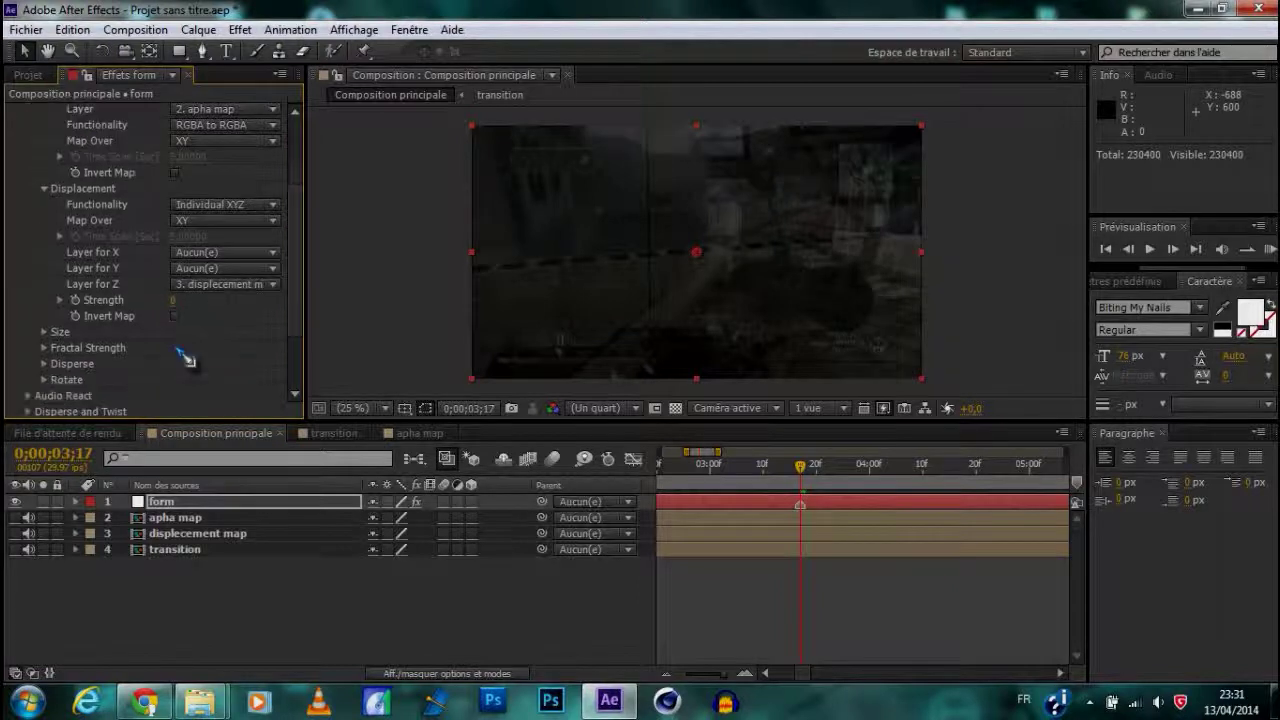
scroll(185, 358, "down", 2)
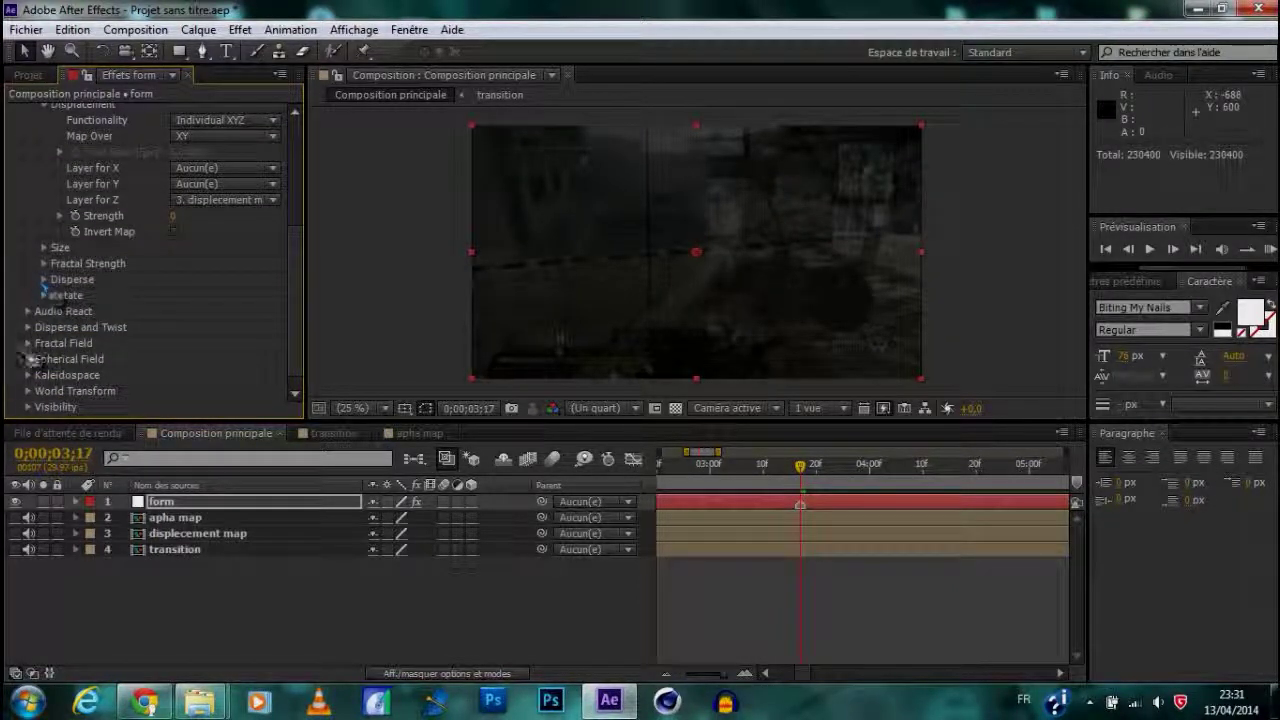
left_click(30, 345)
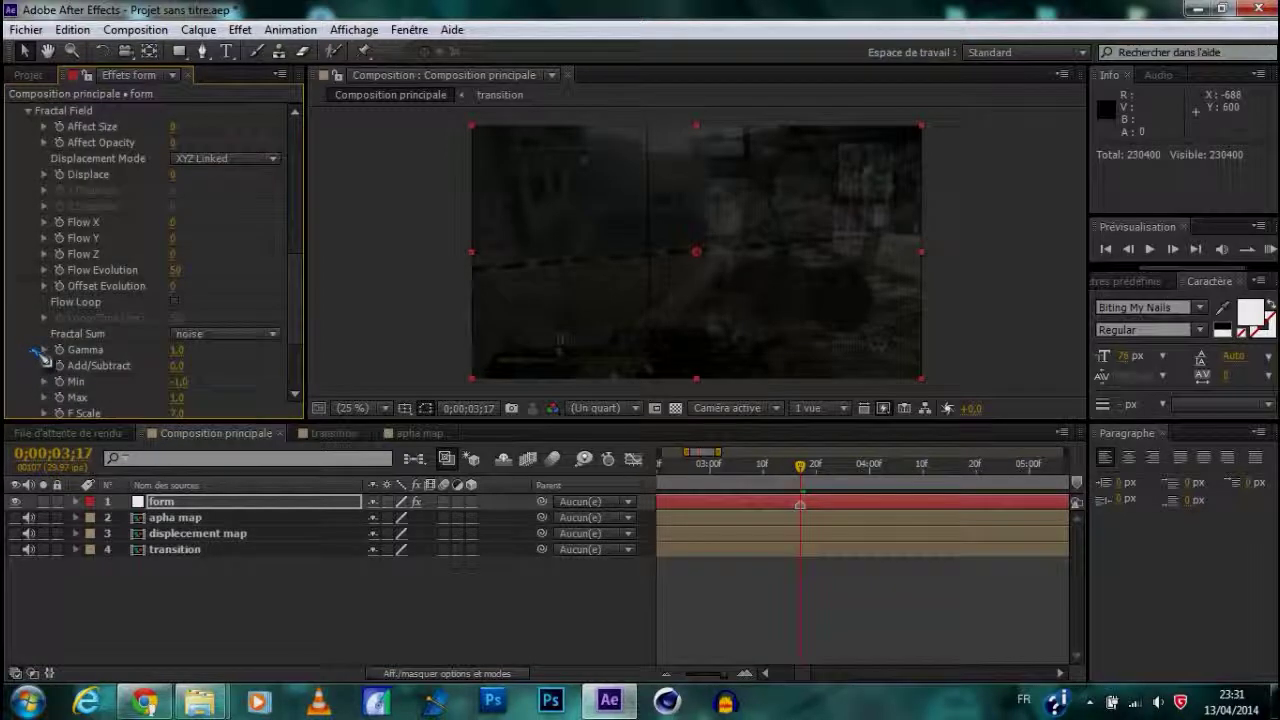
left_click(272, 162)
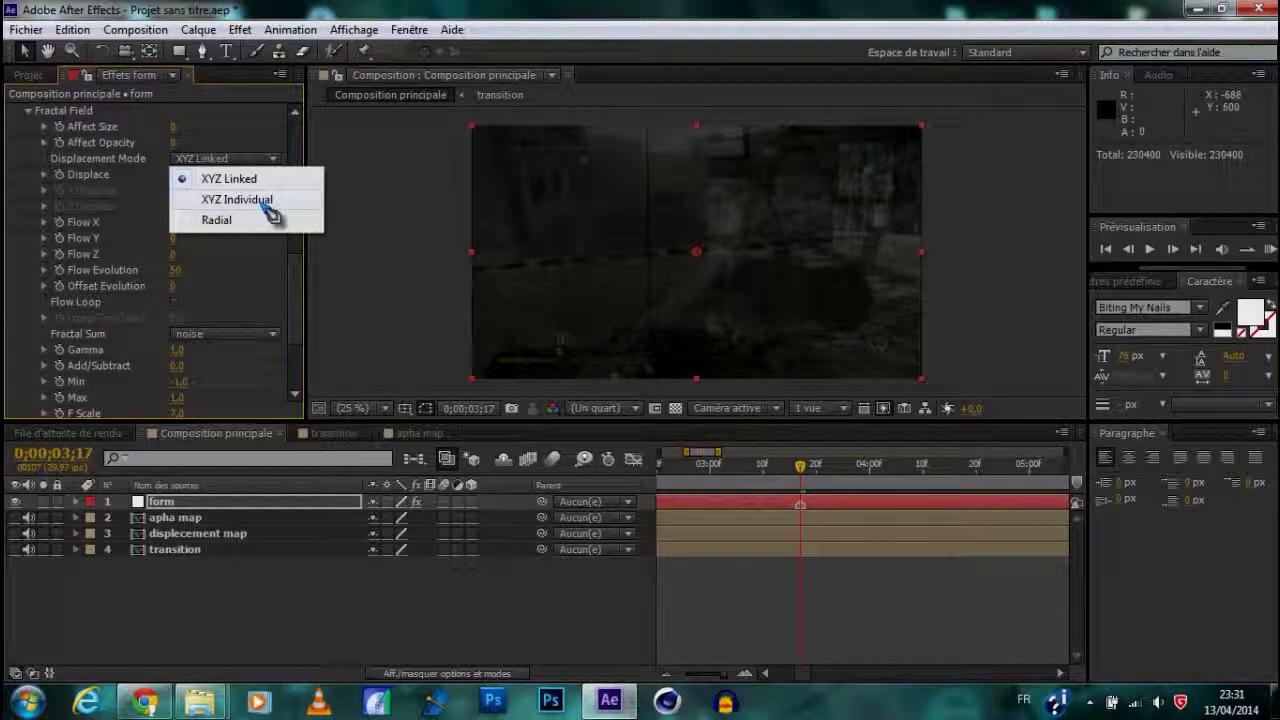
left_click(236, 200)
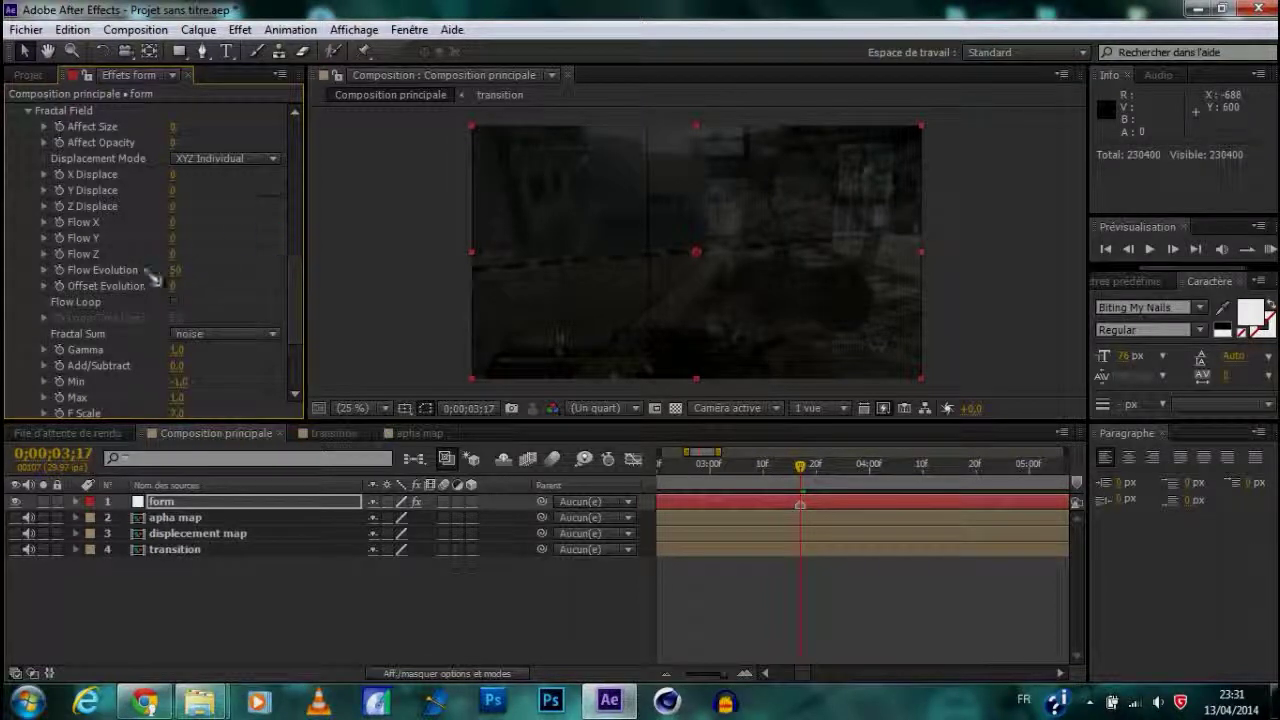
left_click_drag(172, 271, 107, 261)
key("Return")
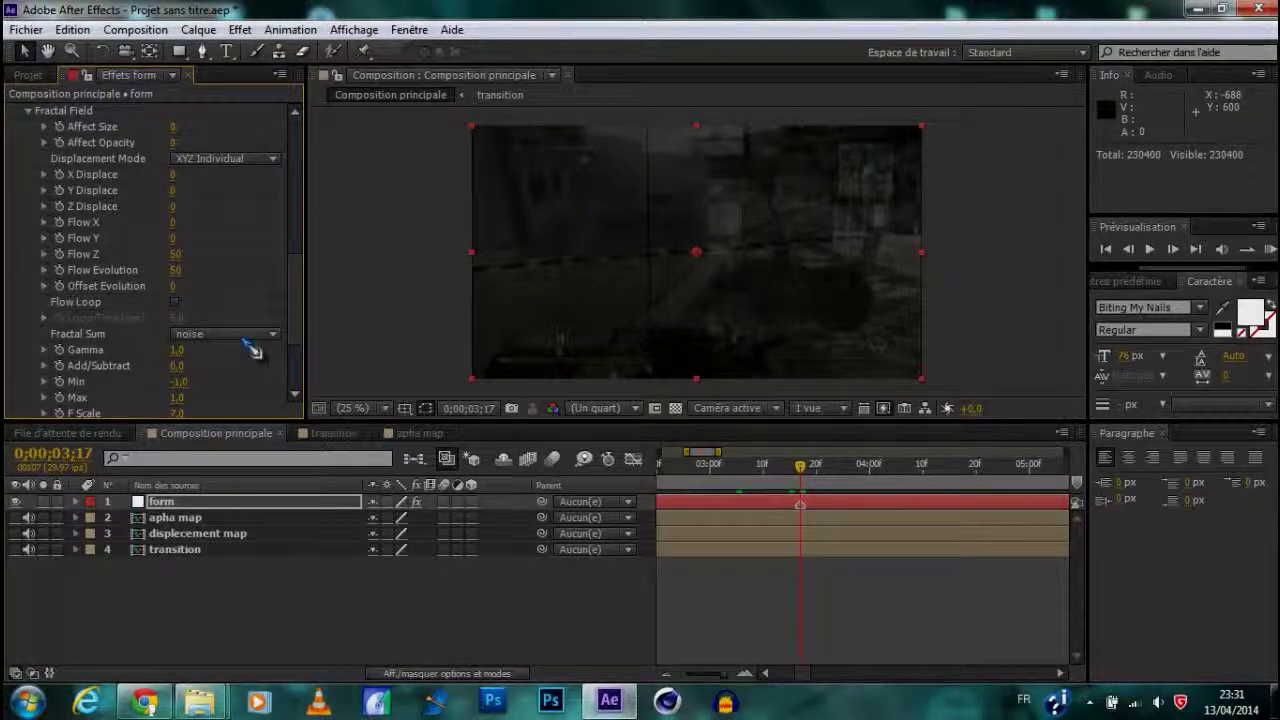
scroll(250, 360, "down", 1)
scroll(250, 360, "down", 1)
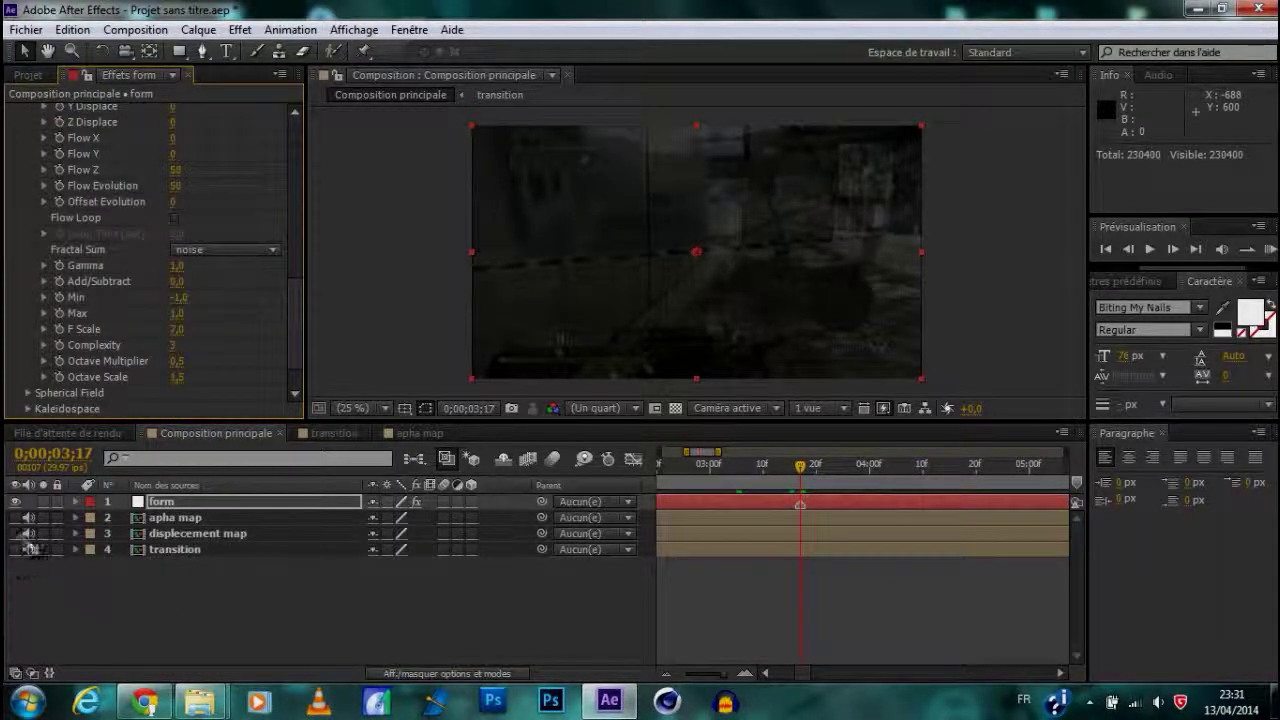
Show the apha map, displecement map and transition layers briefly, then hide them again
left_click(16, 519)
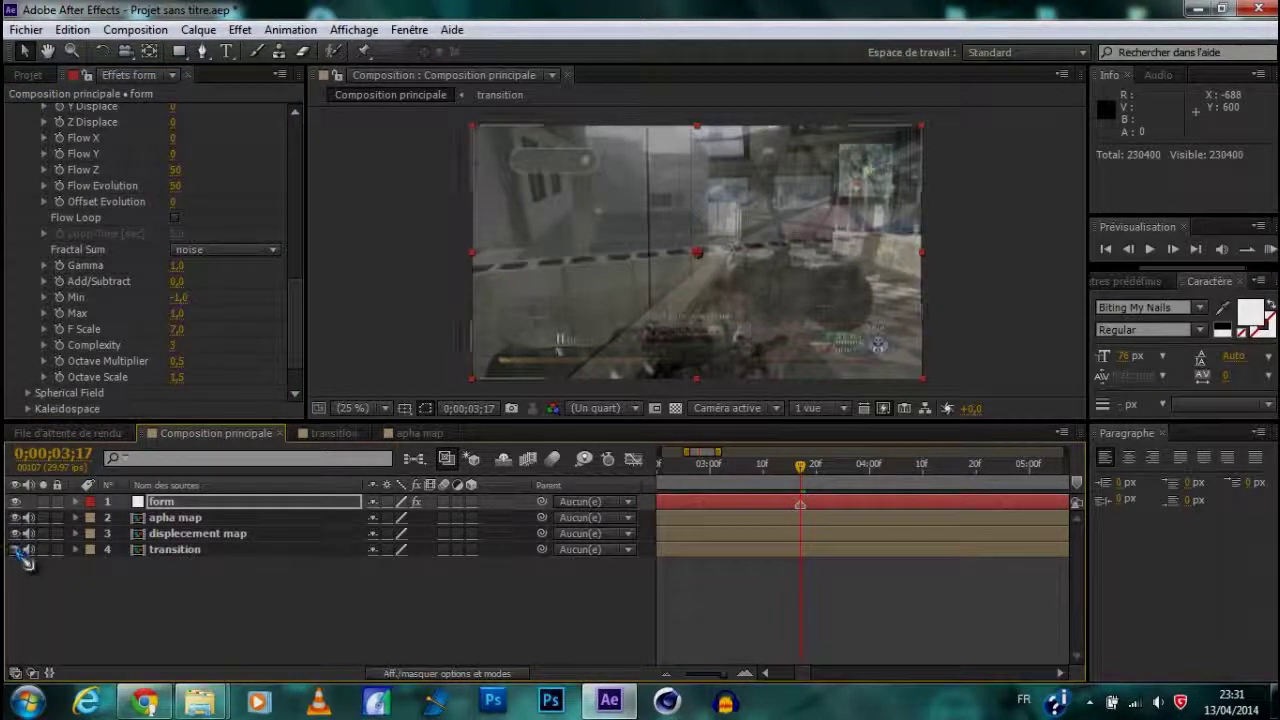
left_click_drag(16, 517, 16, 535)
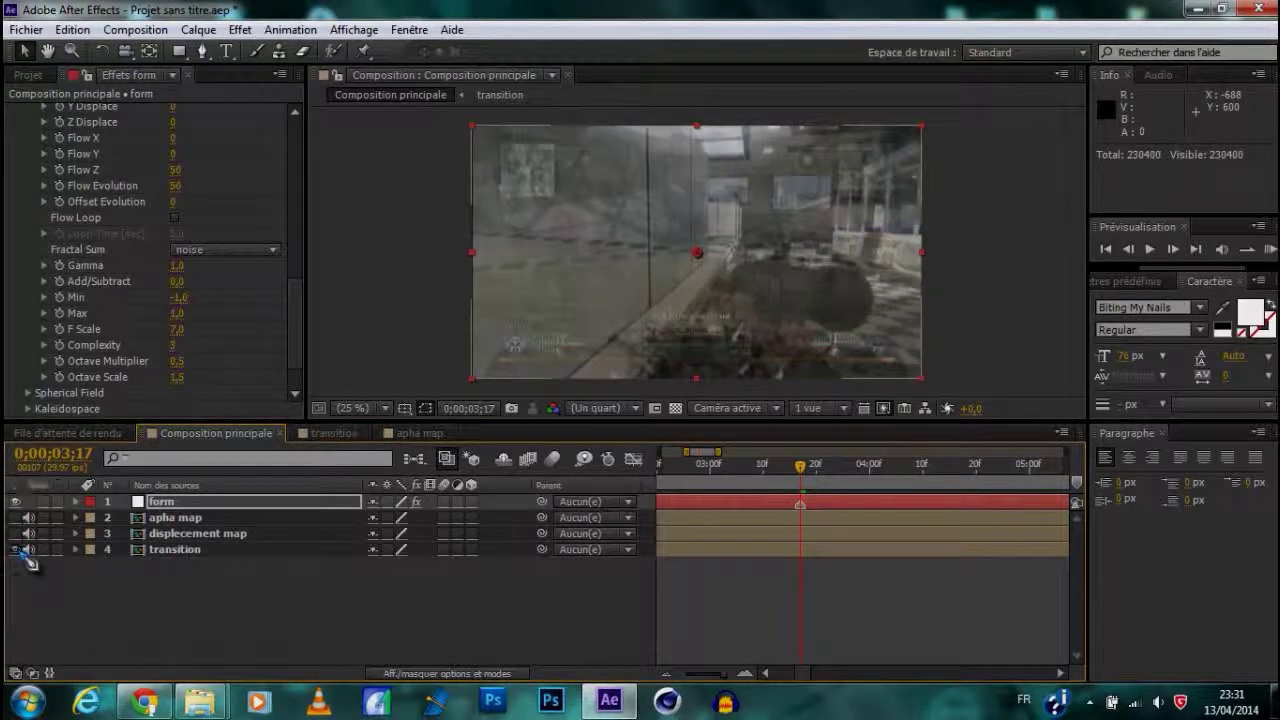
left_click(17, 549)
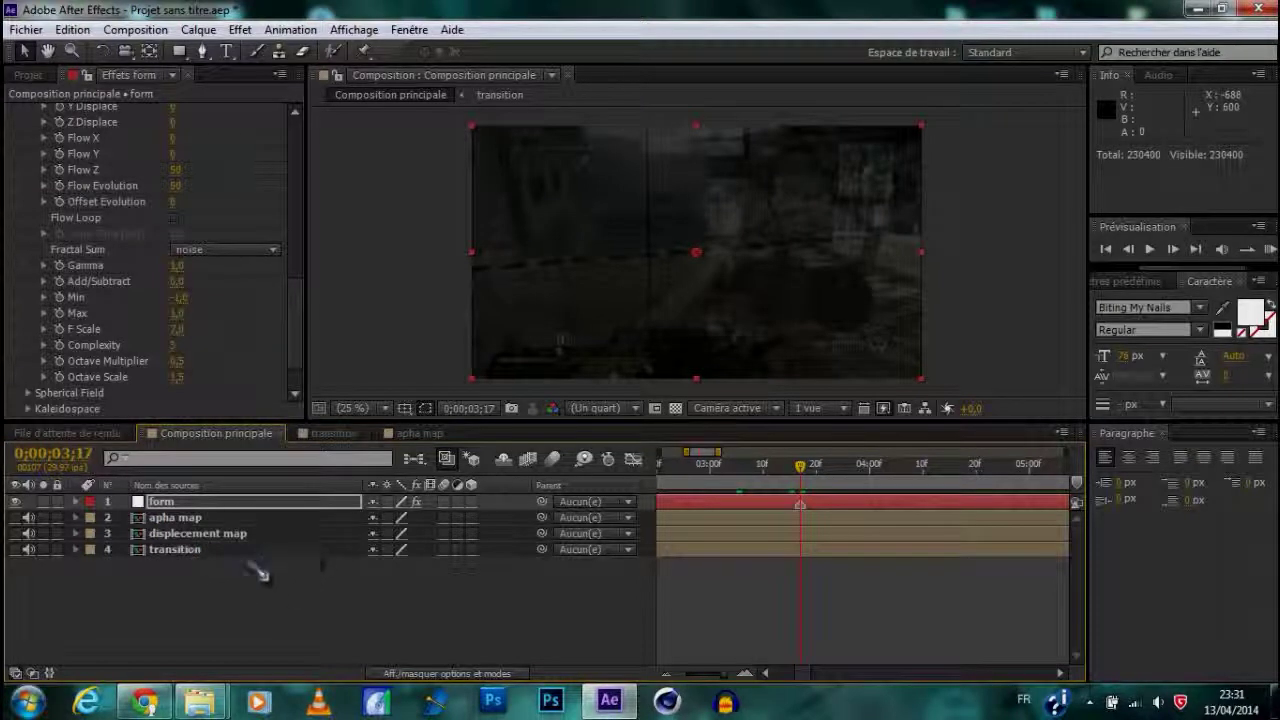
Keyframe the Fractal Field's Z Displace at 0 where the transition starts, 0;00;03;05, and at 403 on the marker, 0;00;03;17
scroll(237, 306, "up", 2)
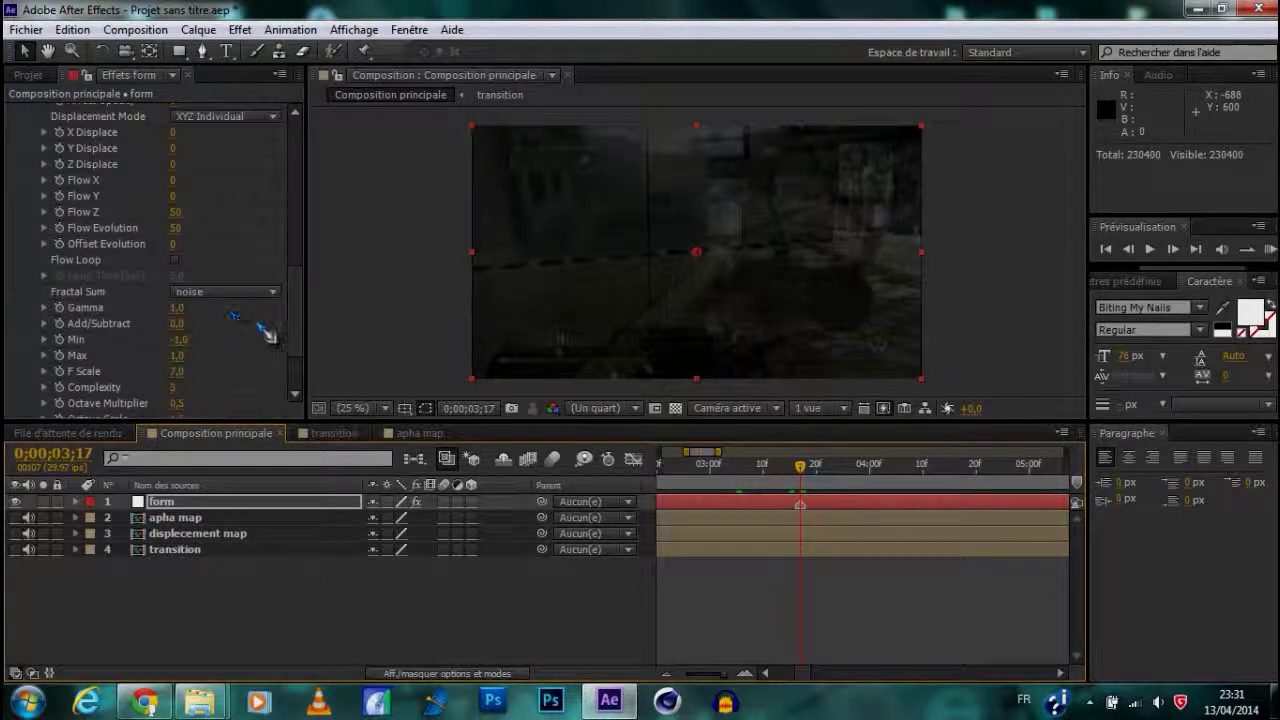
scroll(250, 341, "up", 4)
scroll(246, 340, "up", 2)
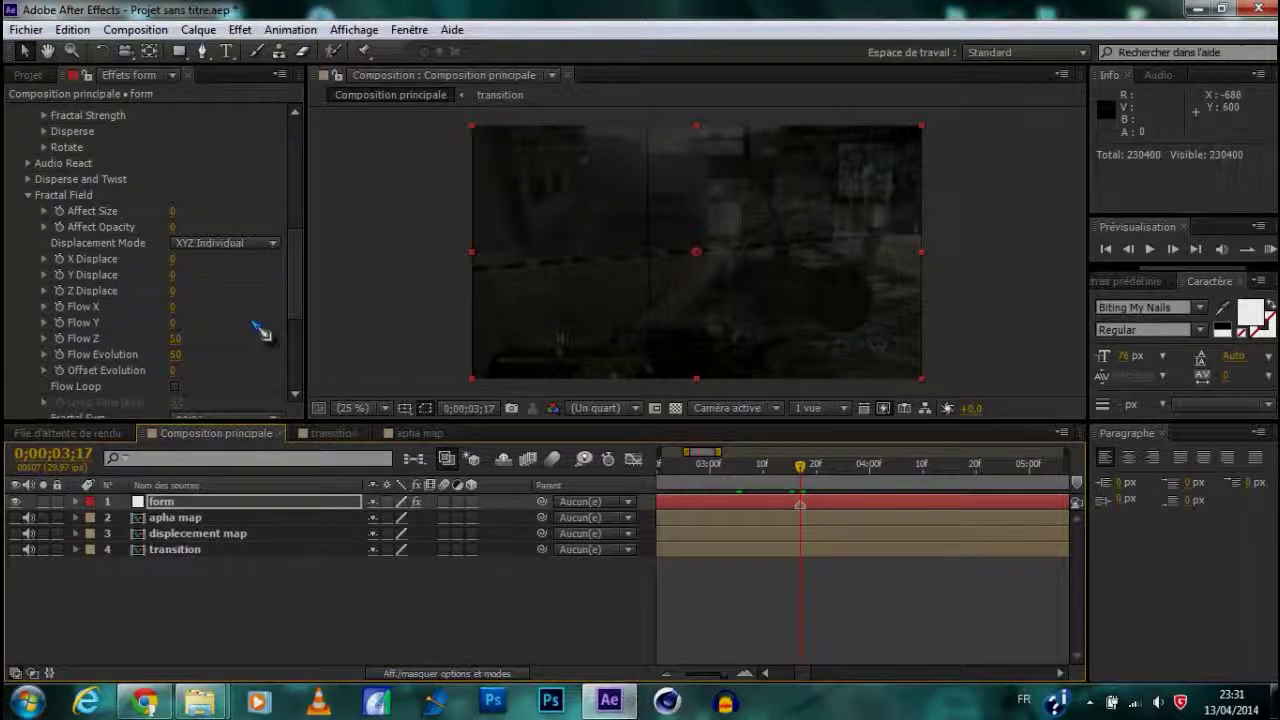
scroll(222, 334, "up", 2)
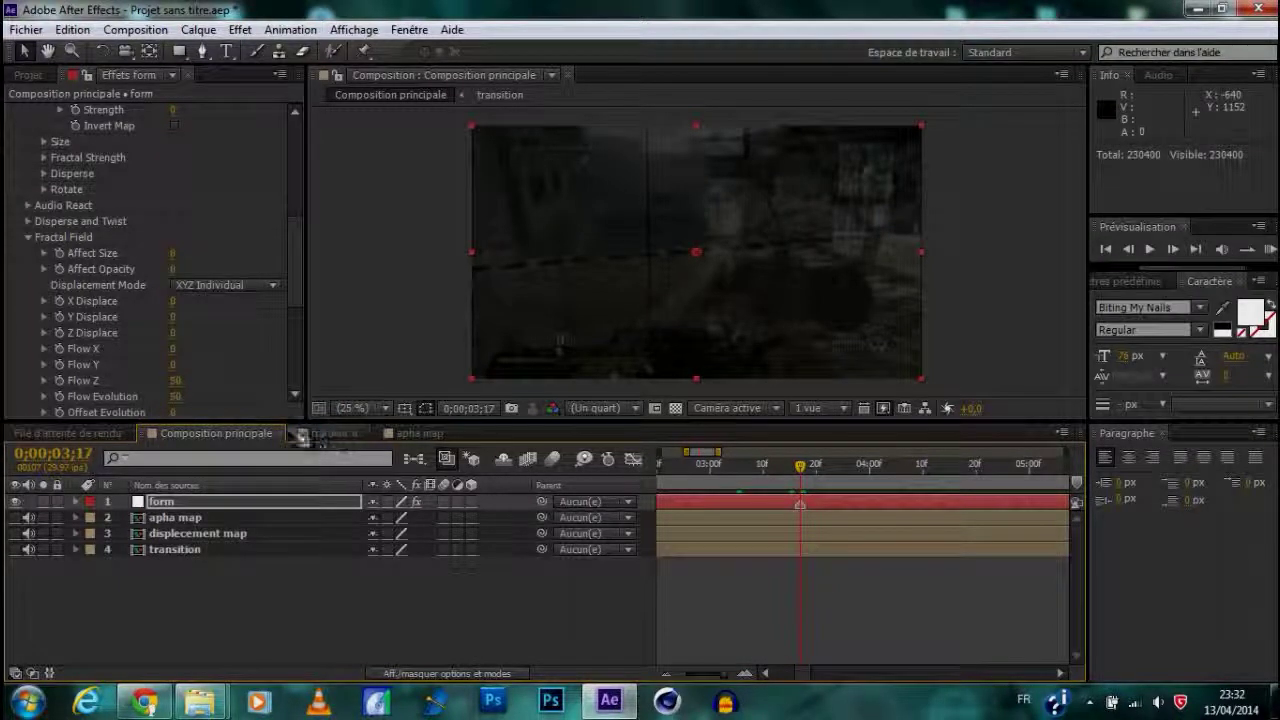
left_click(334, 433)
left_click_drag(935, 481, 916, 476)
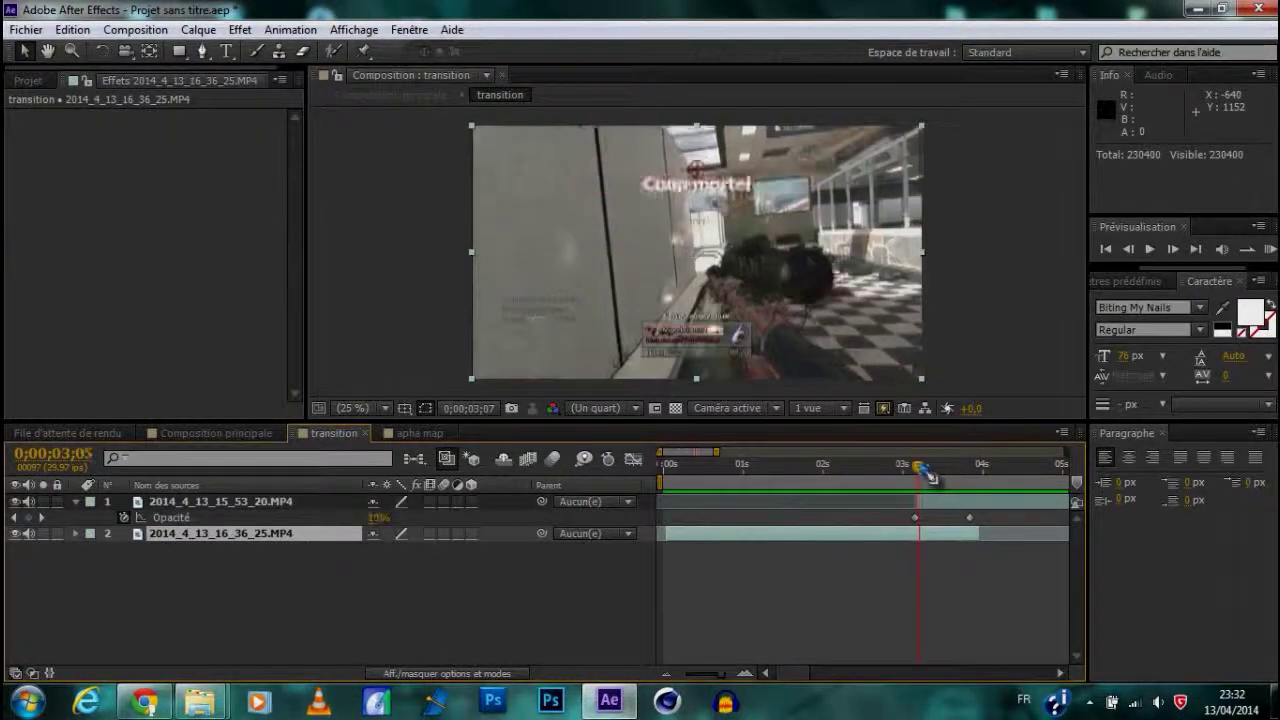
left_click(245, 437)
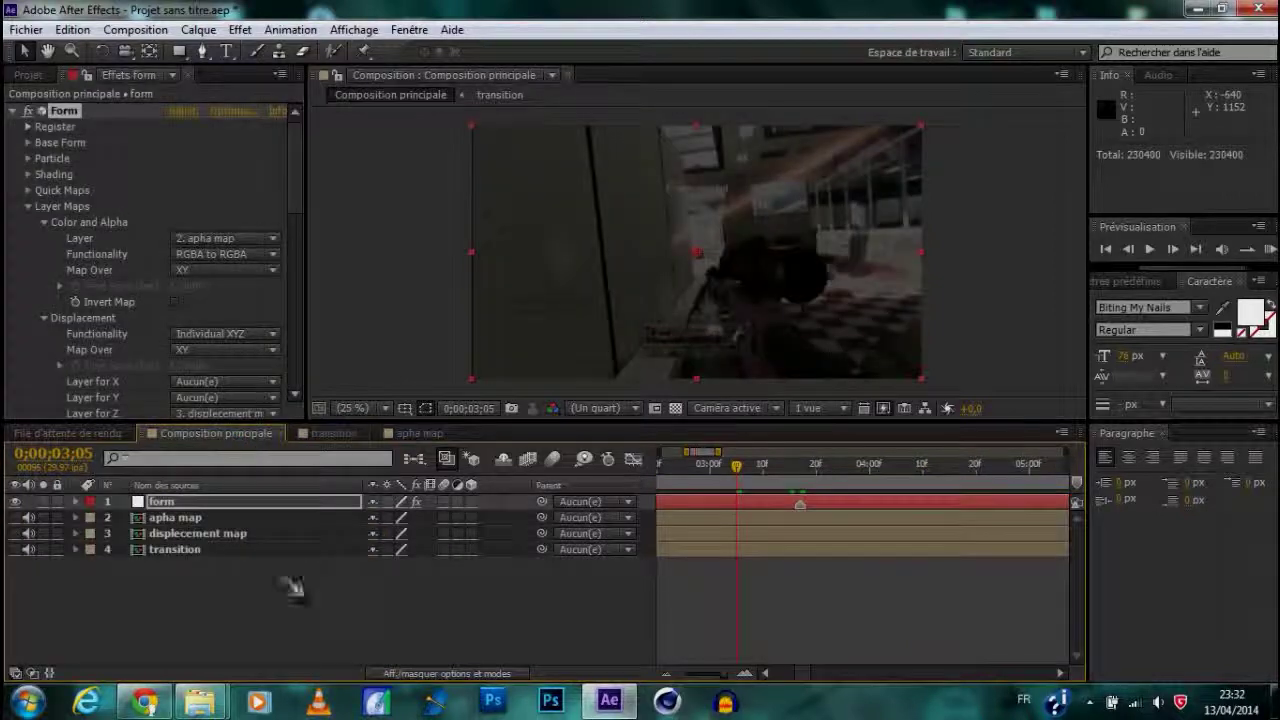
scroll(160, 230, "down", 2)
scroll(47, 200, "down", 10)
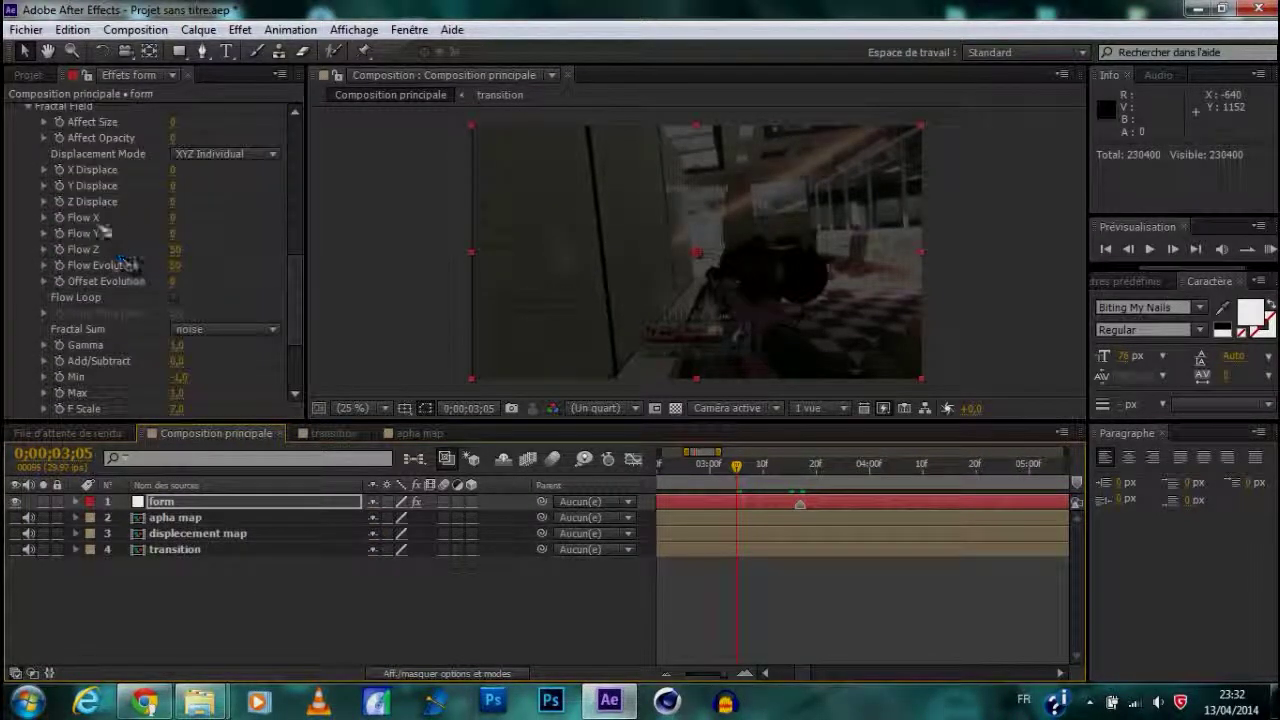
left_click(67, 217)
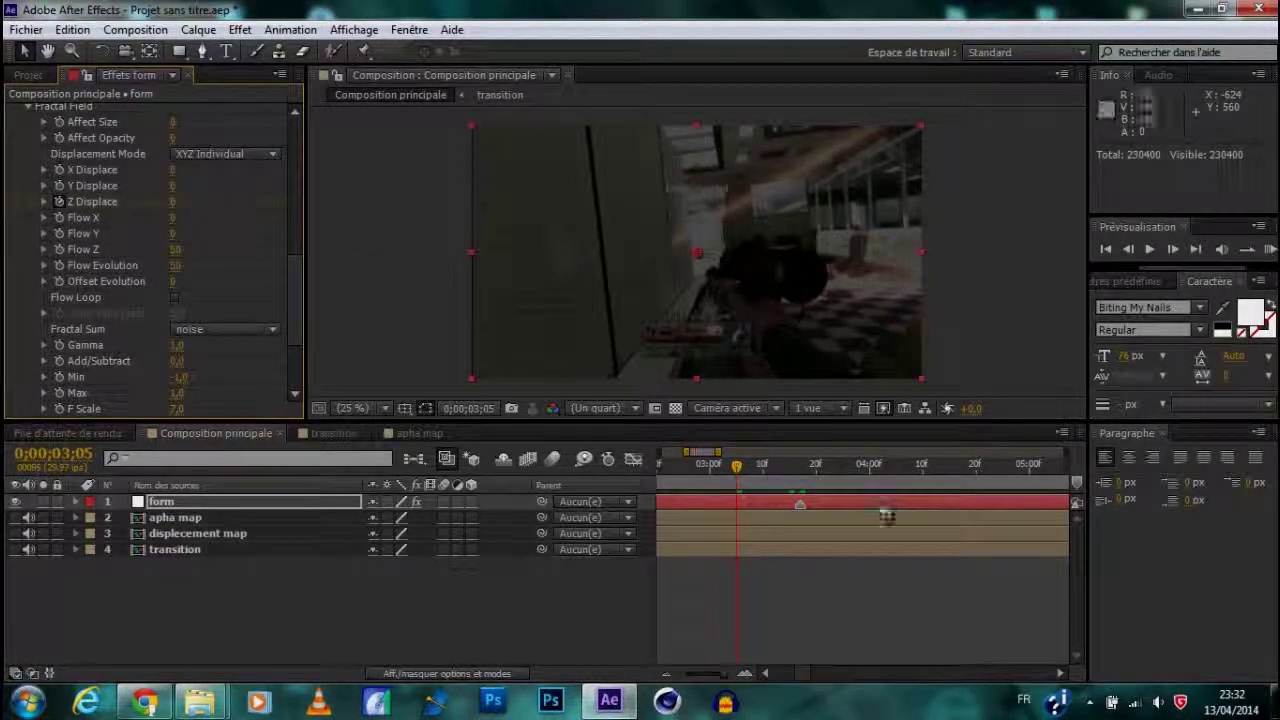
left_click(813, 477)
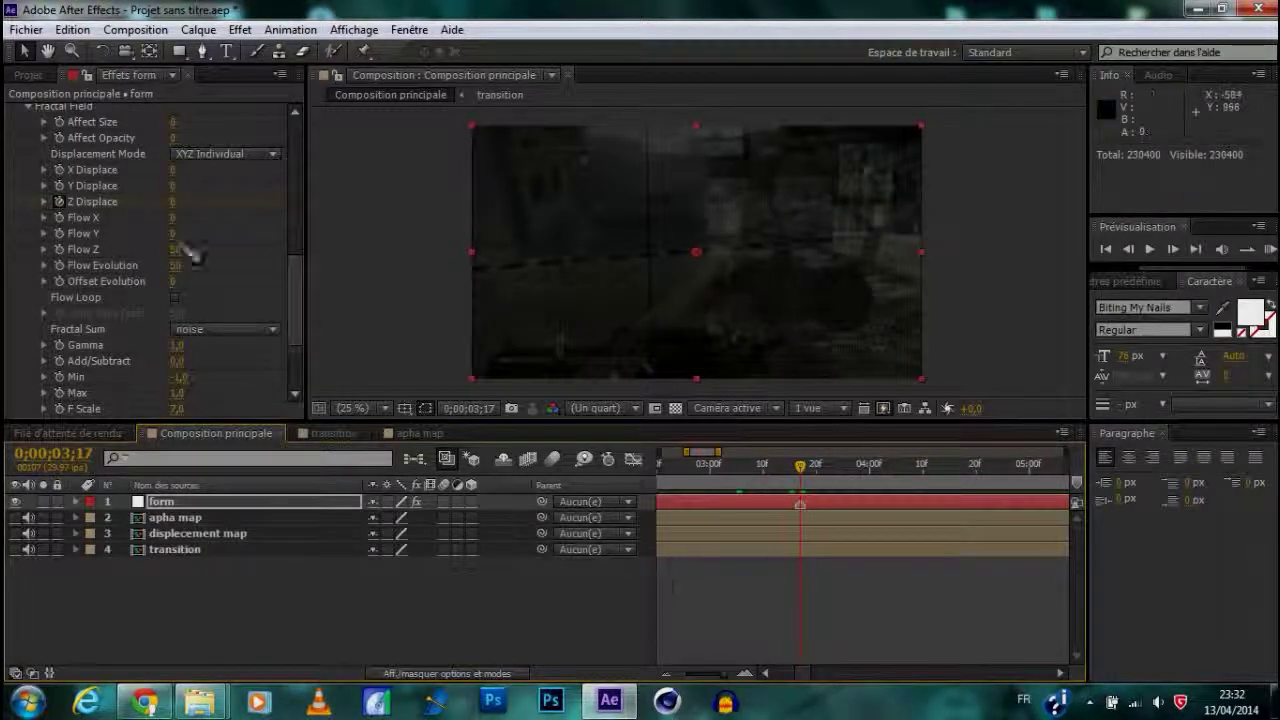
left_click_drag(172, 201, 558, 201)
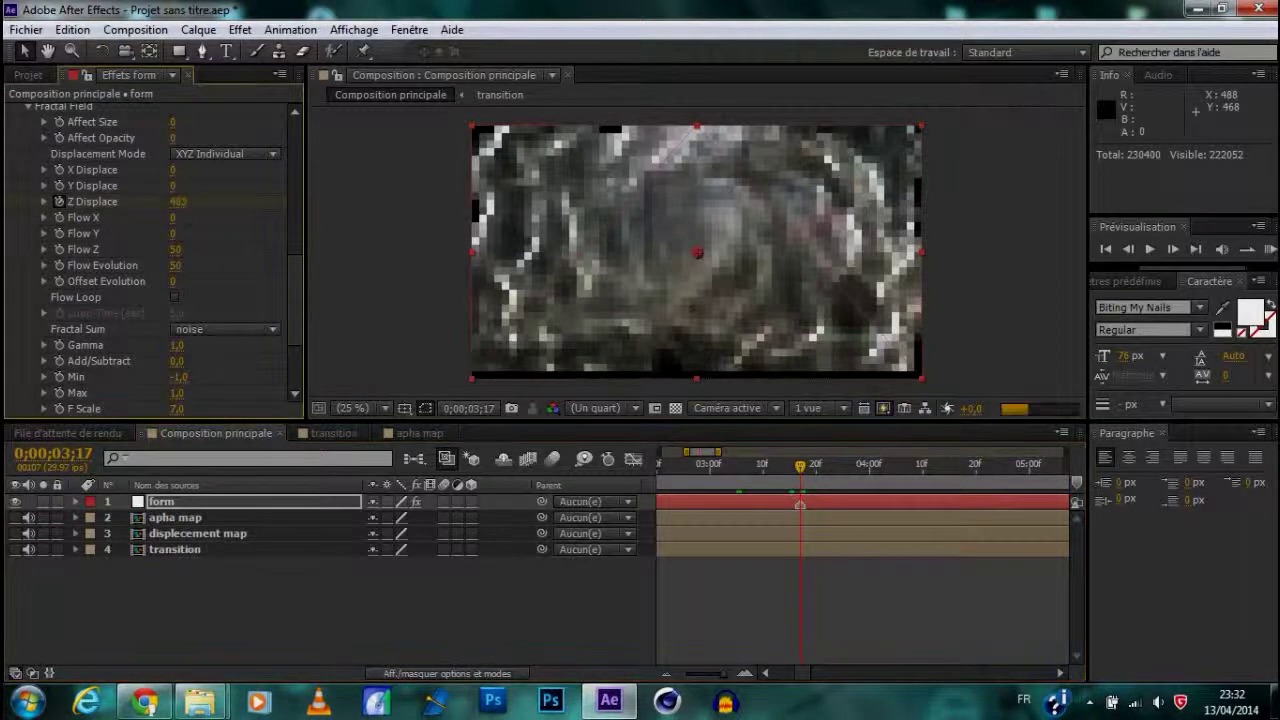
Add a Z Displace keyframe of 0 at the transition's end, 0;00;03;29, and reveal the form layer's keyframes
left_click(849, 470)
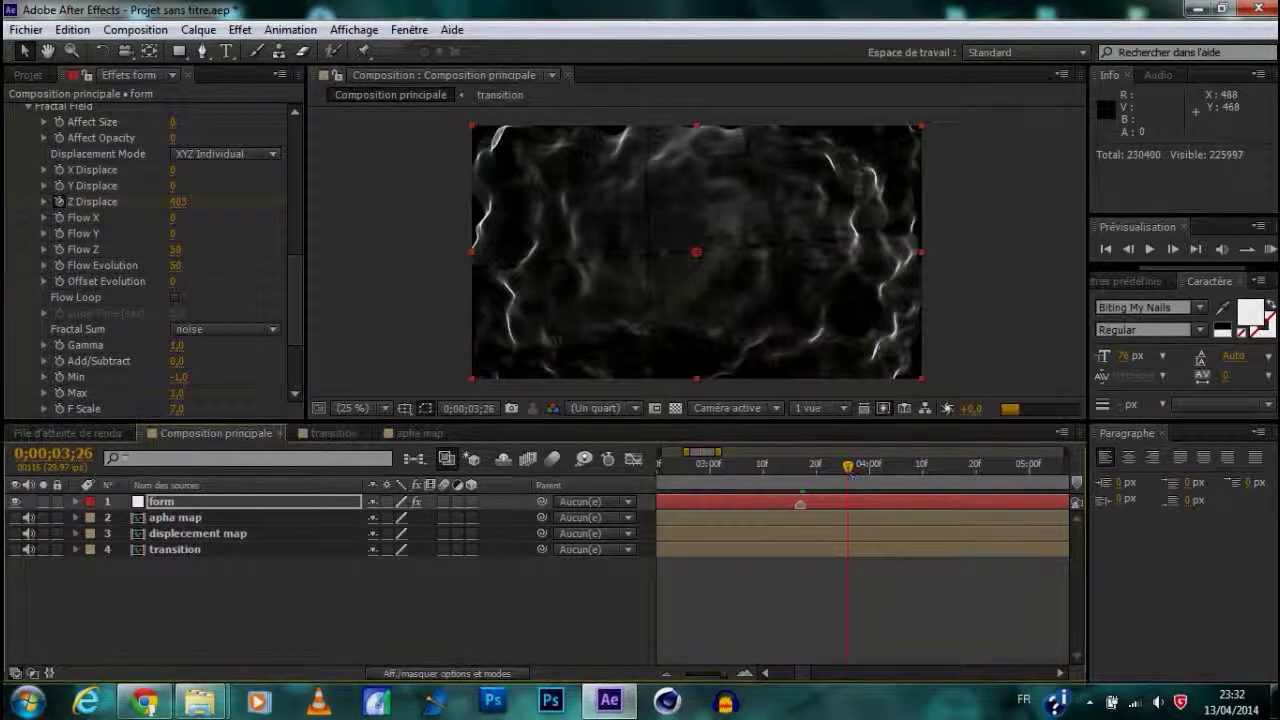
left_click(333, 433)
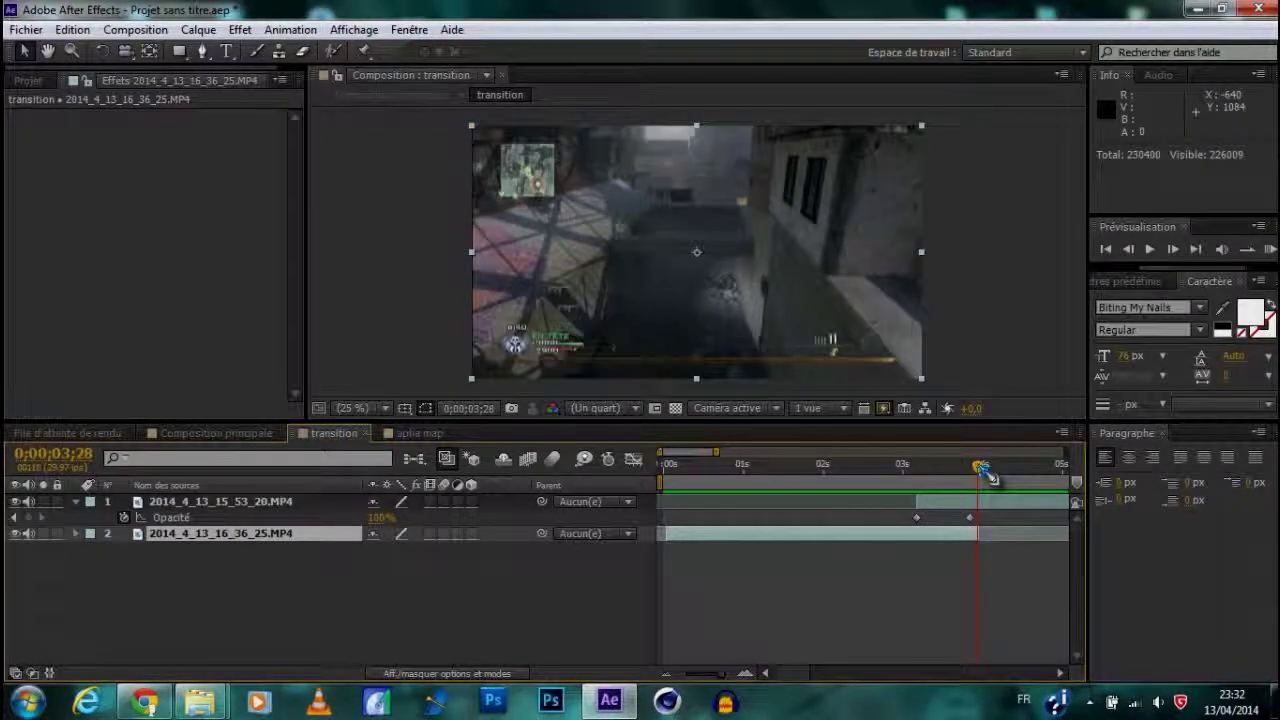
left_click(250, 436)
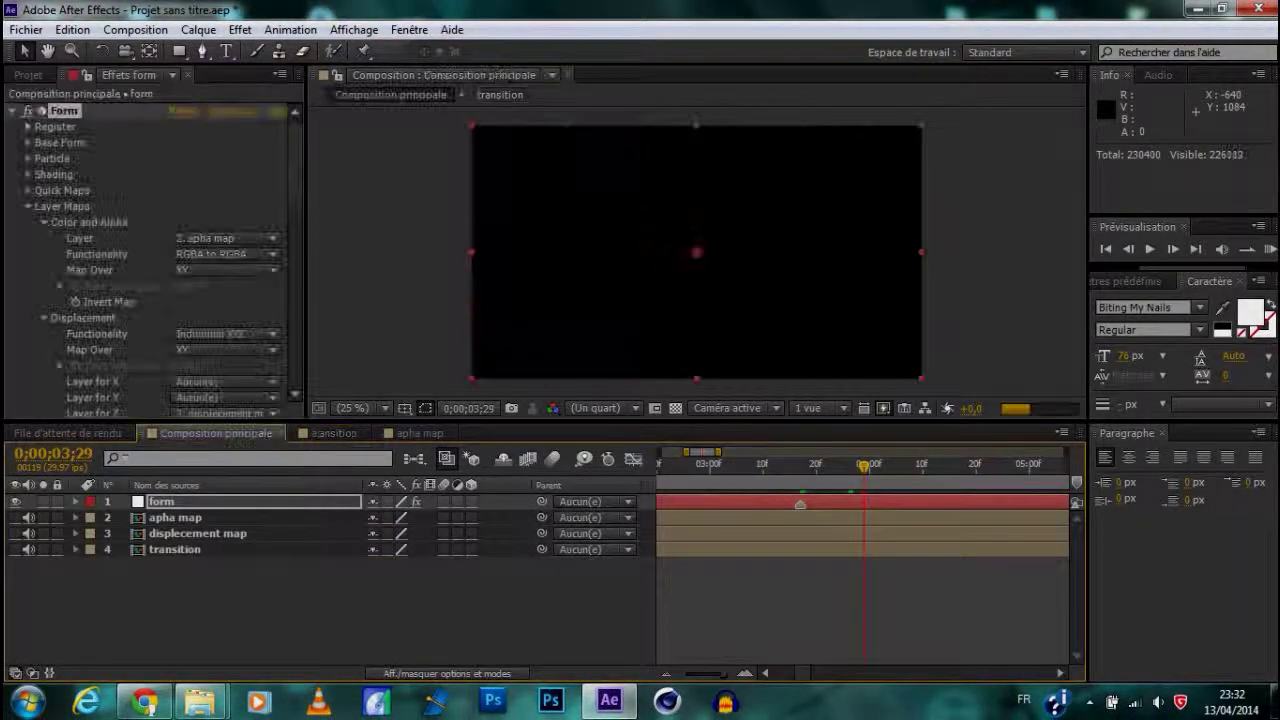
scroll(108, 305, "down", 15)
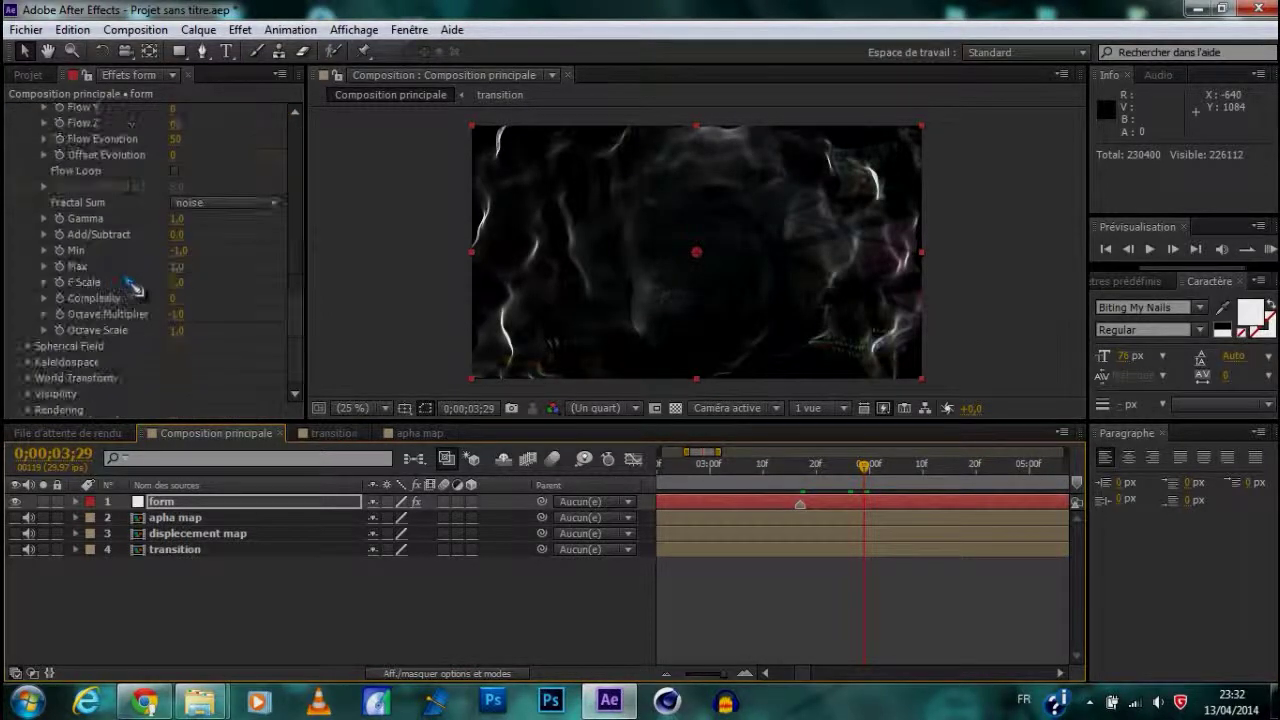
left_click(180, 117)
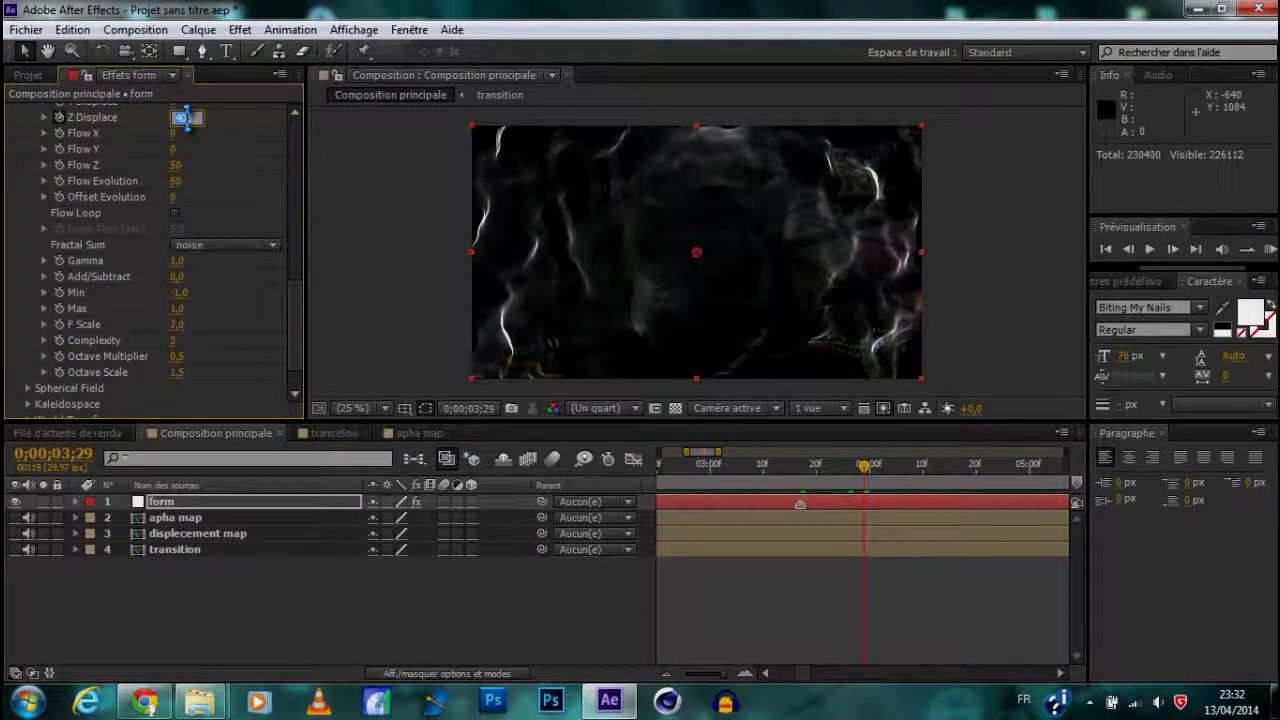
type("0")
key("Return")
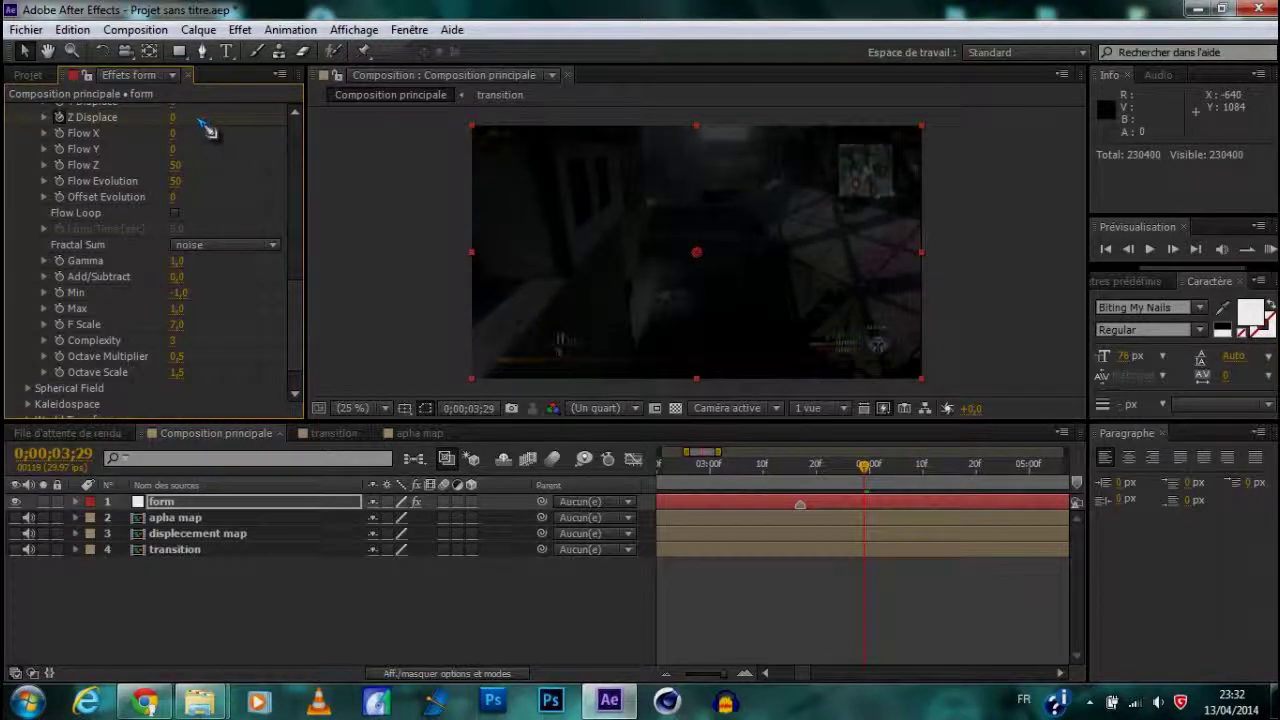
key("u")
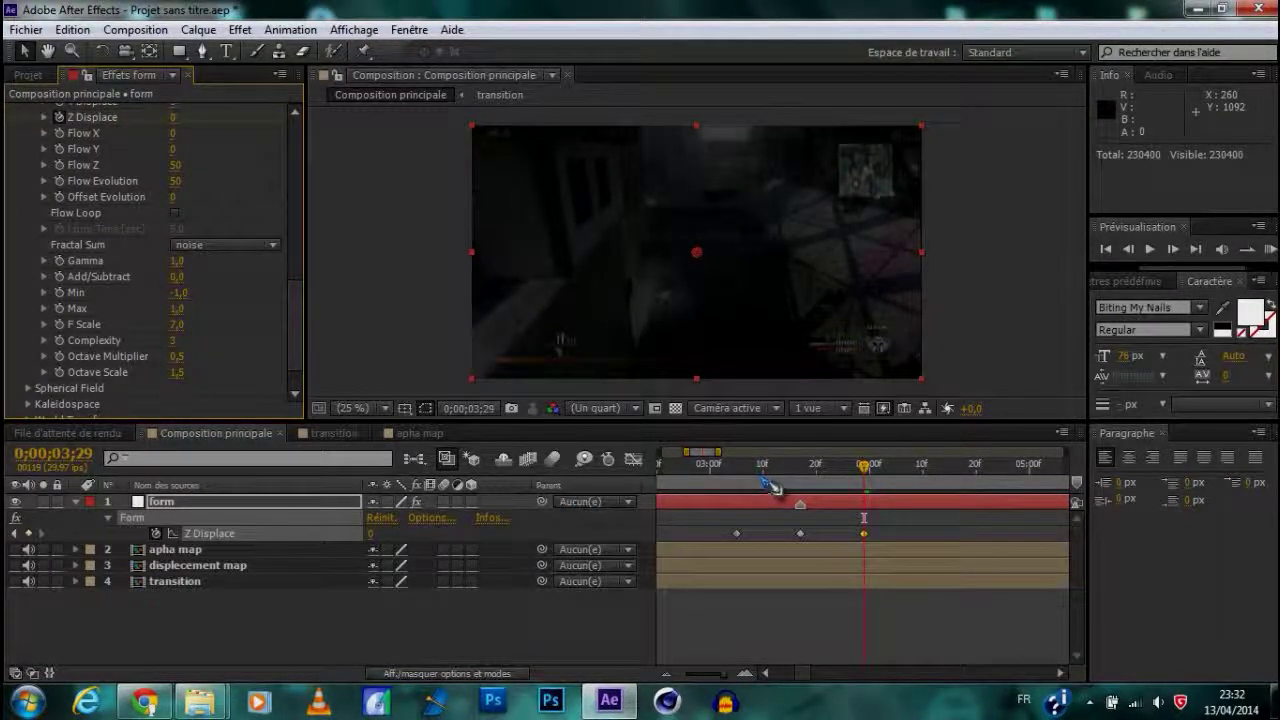
Keyframe Disperse under Disperse and Twist at 0 at 0;00;03;29 and at 3 on the marker, 0;00;03;17
scroll(135, 345, "up", 3)
scroll(133, 345, "up", 3)
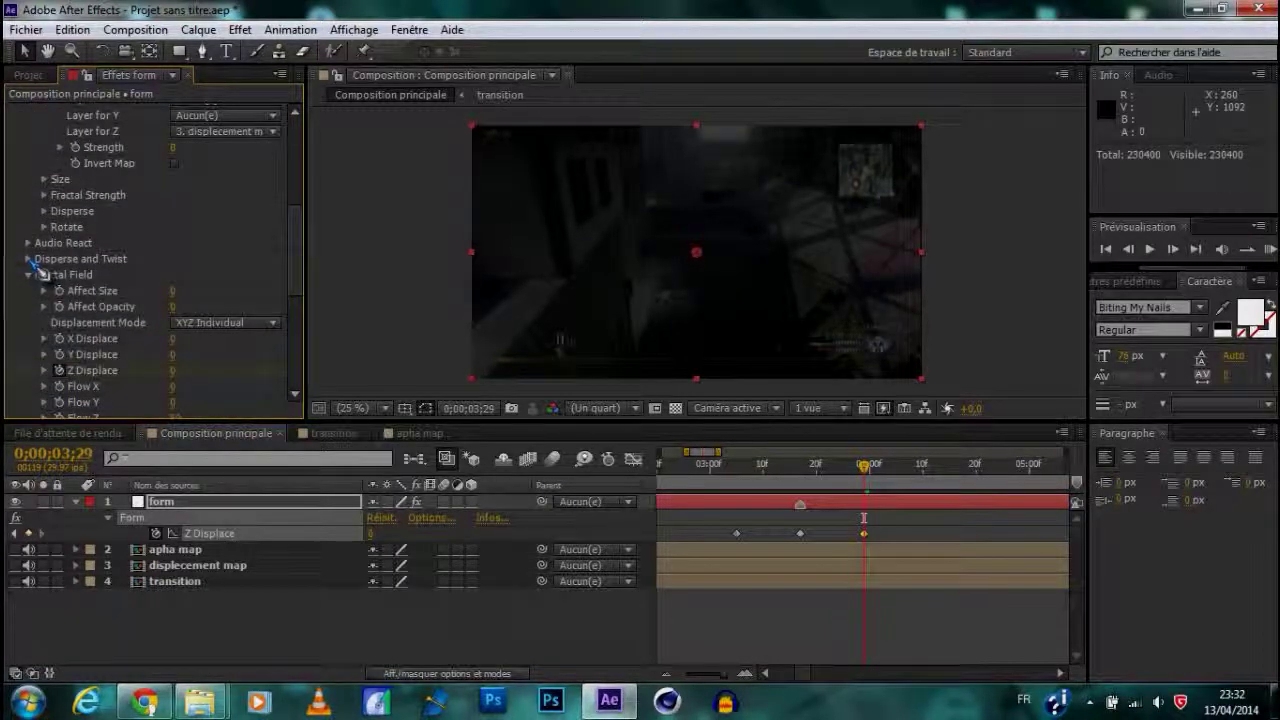
left_click(29, 259)
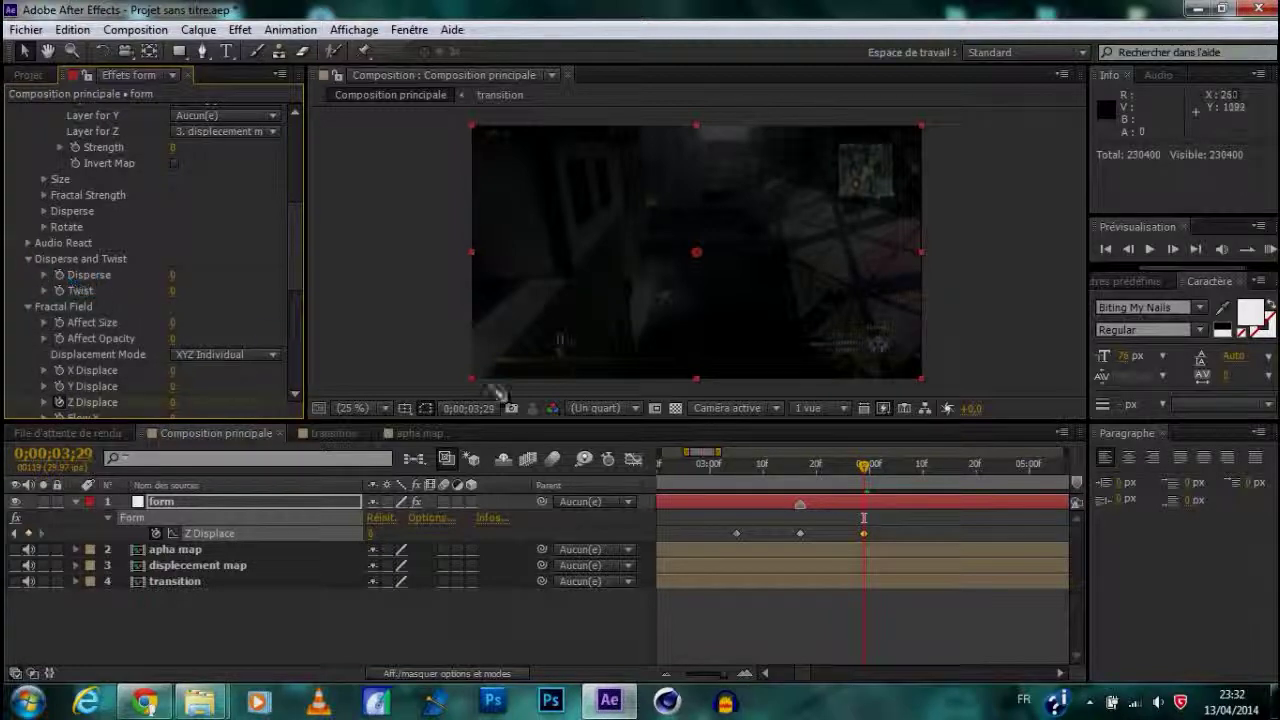
left_click(60, 275)
left_click(799, 466)
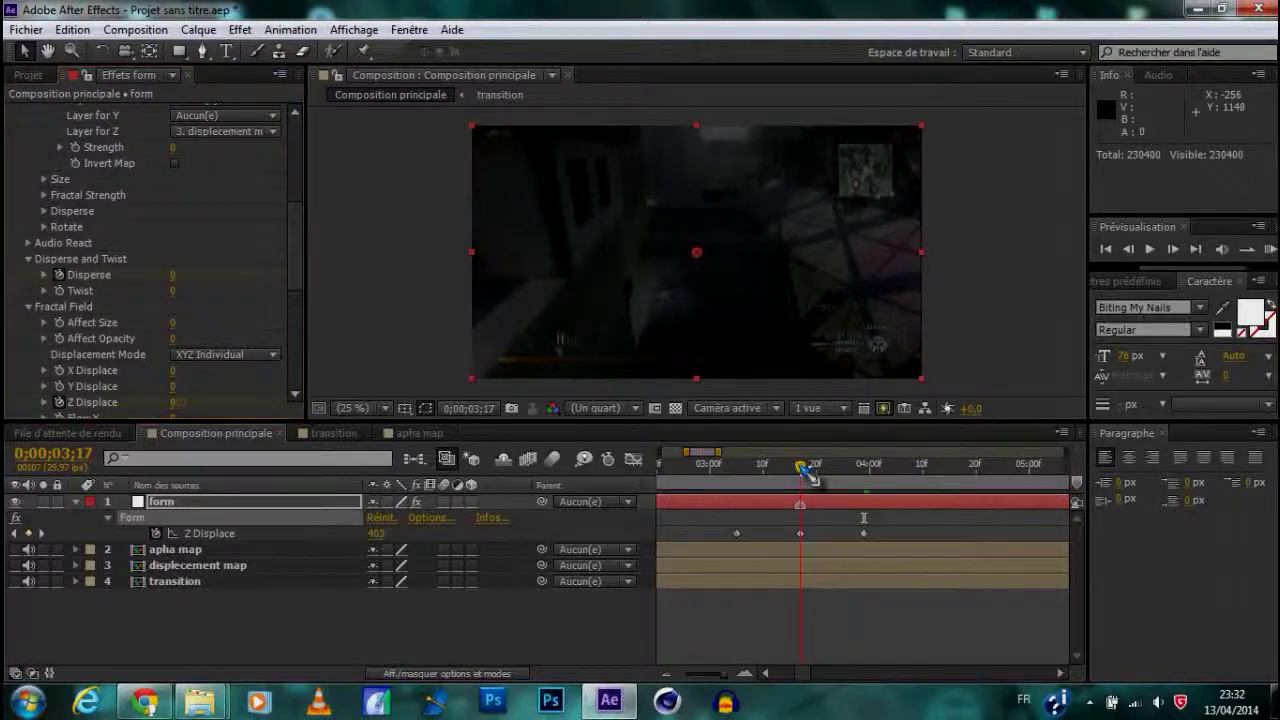
left_click(178, 276)
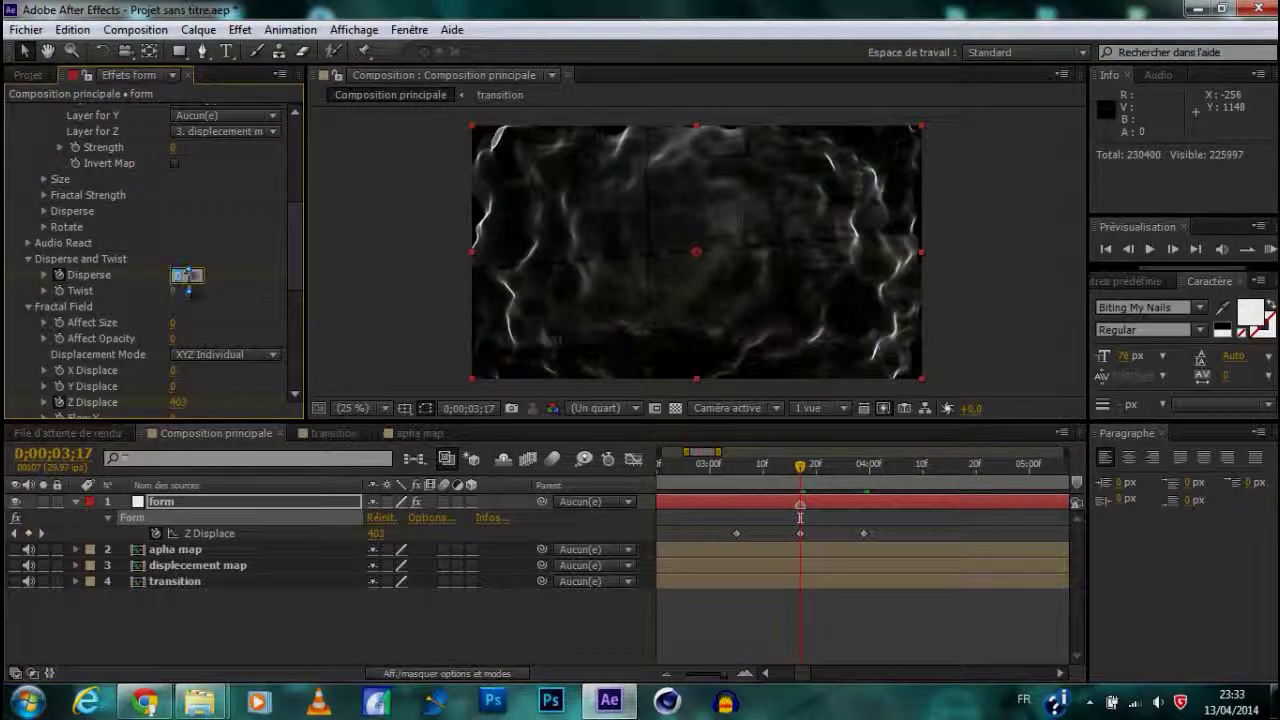
key("Return")
Add a Disperse keyframe of 0 at the transition's start, 0;00;03;05
left_click(739, 470)
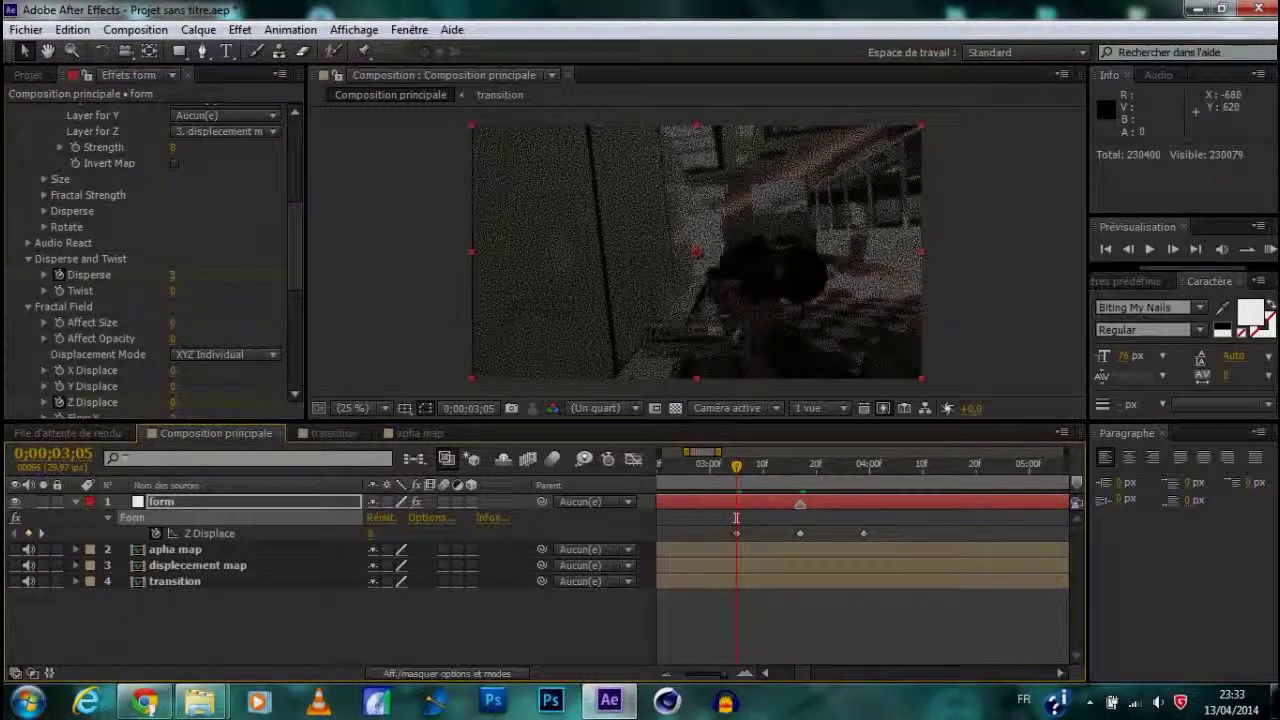
left_click(177, 275)
type("0")
key("Return")
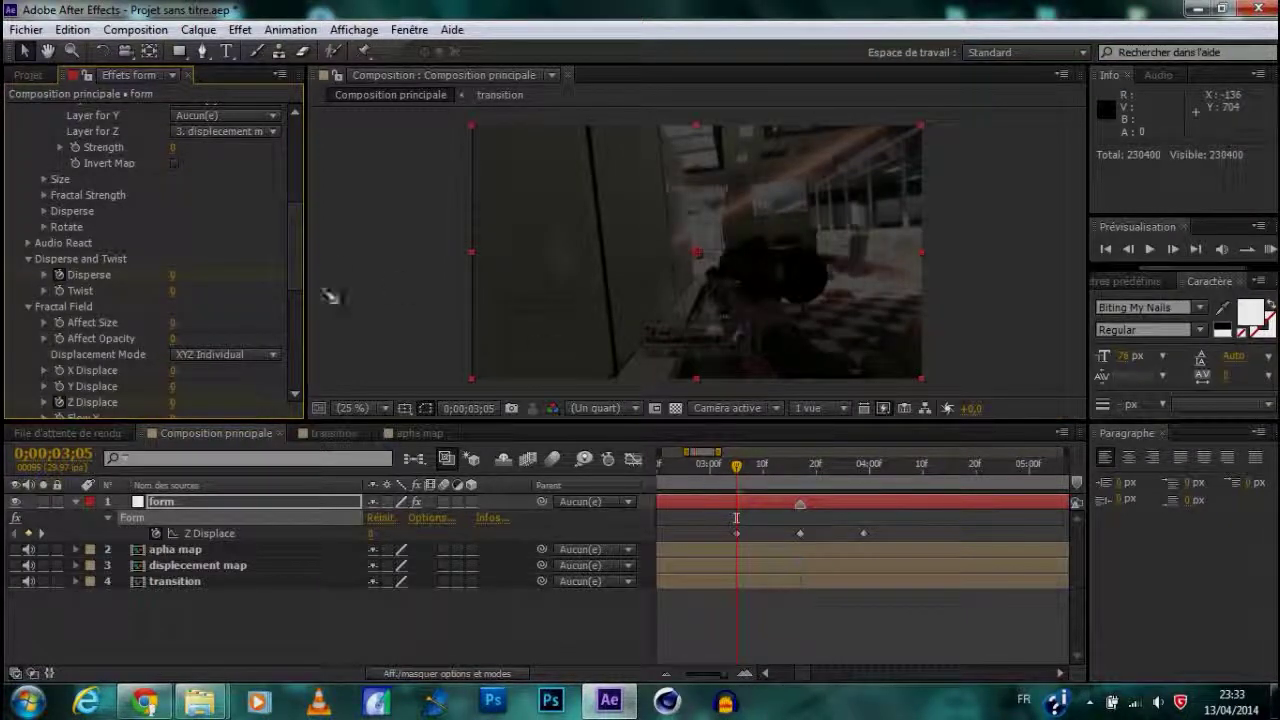
Enable keyframing for the Displacement layer map's Strength at 0;00;03;05
scroll(80, 292, "up", 2)
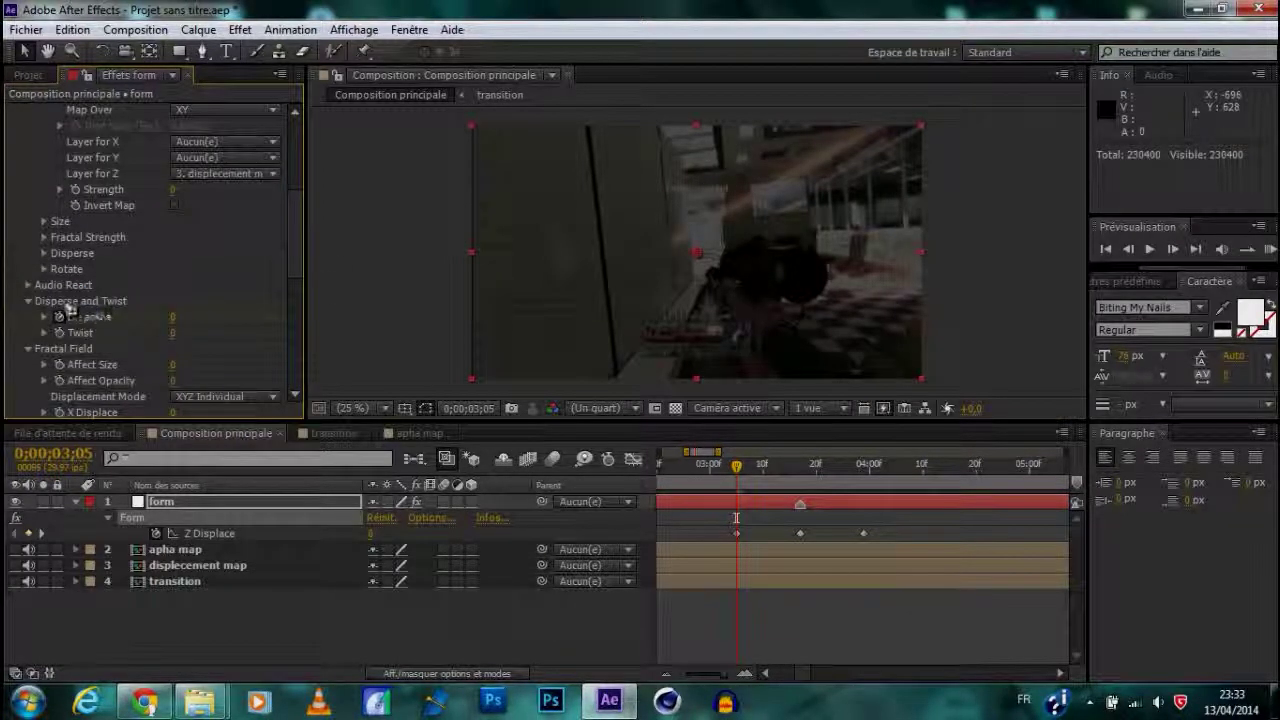
scroll(85, 300, "up", 2)
scroll(150, 290, "down", 6)
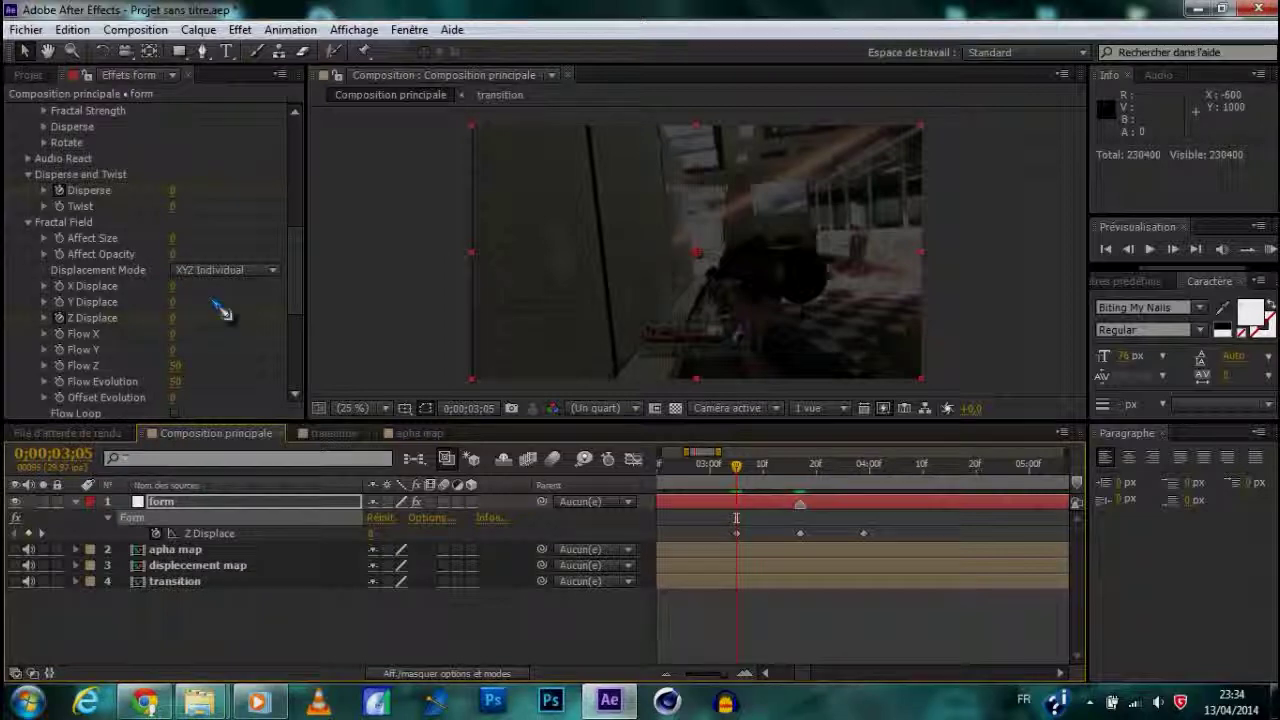
scroll(245, 338, "up", 10)
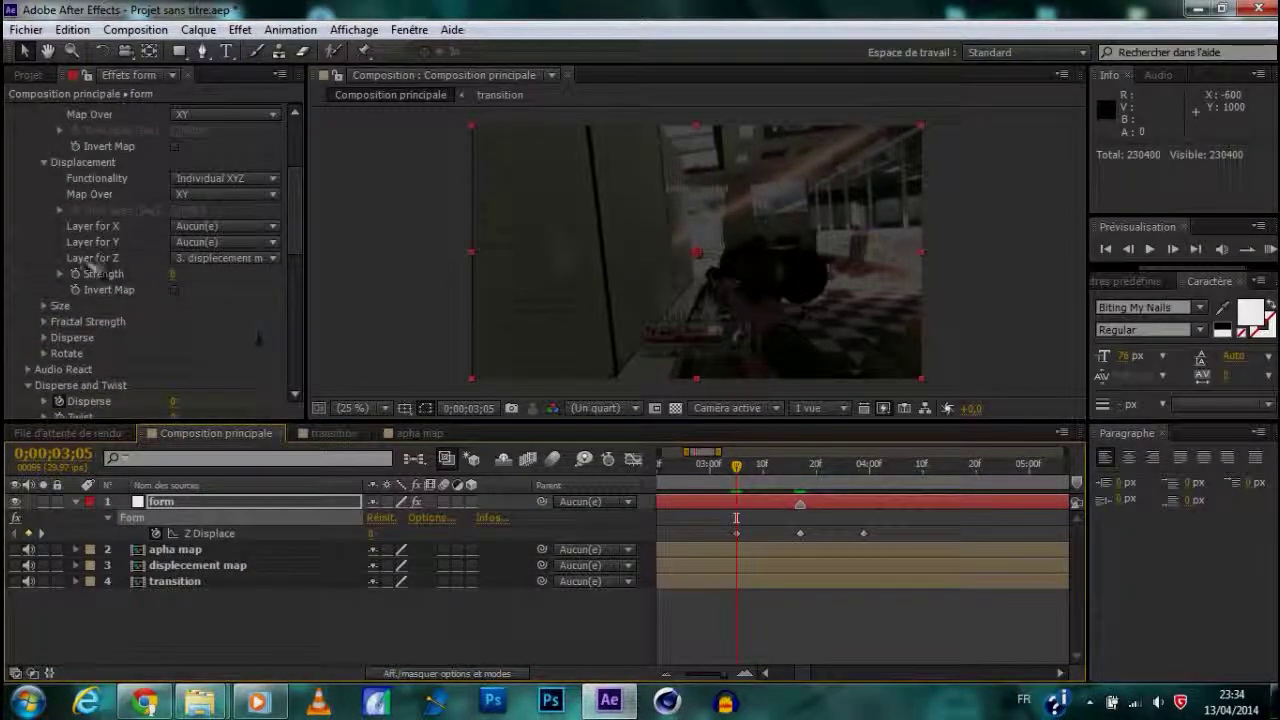
left_click(87, 288)
Set the Displacement map's Strength to 142 at the marker, 0;00;03;17
left_click(812, 481)
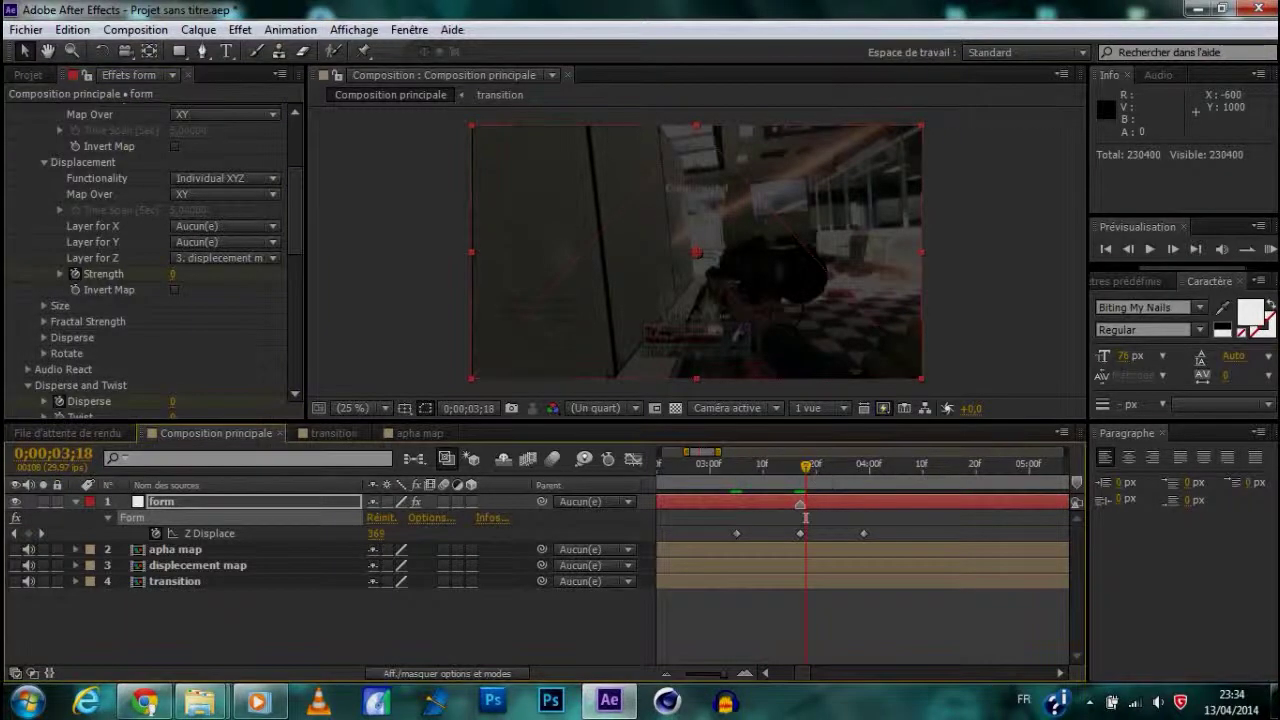
left_click(175, 274)
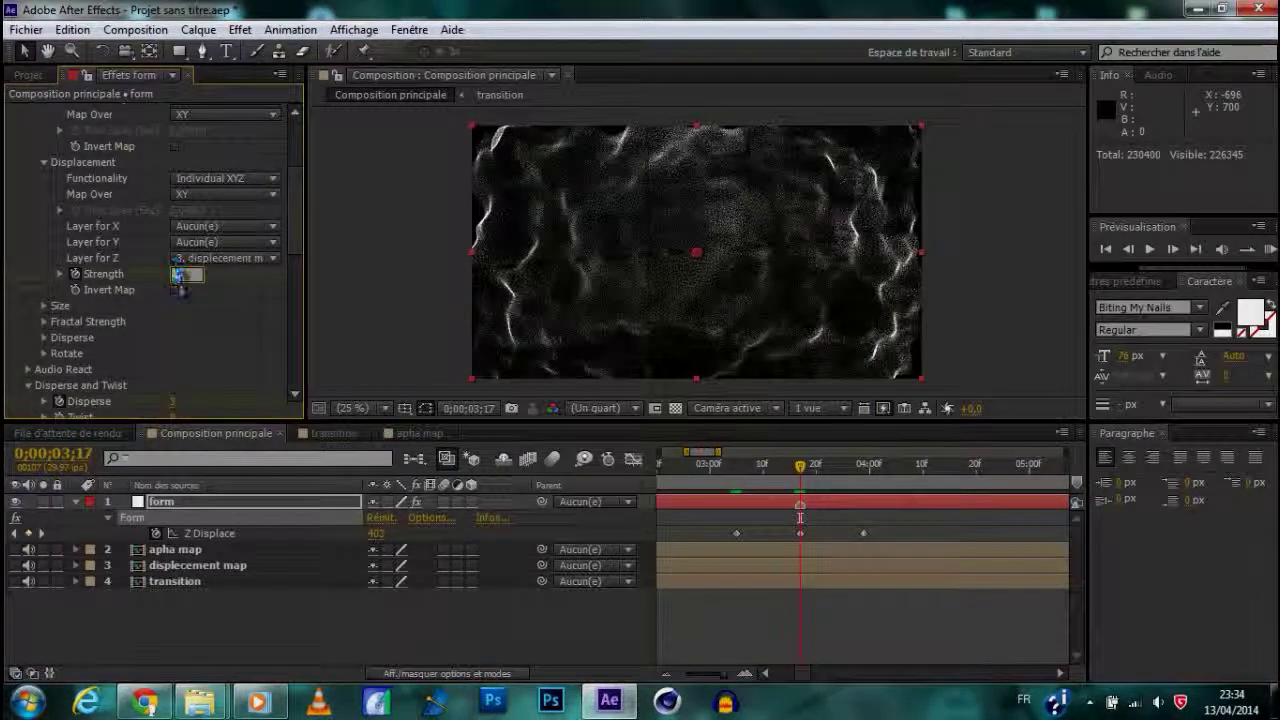
type("50")
key("Return")
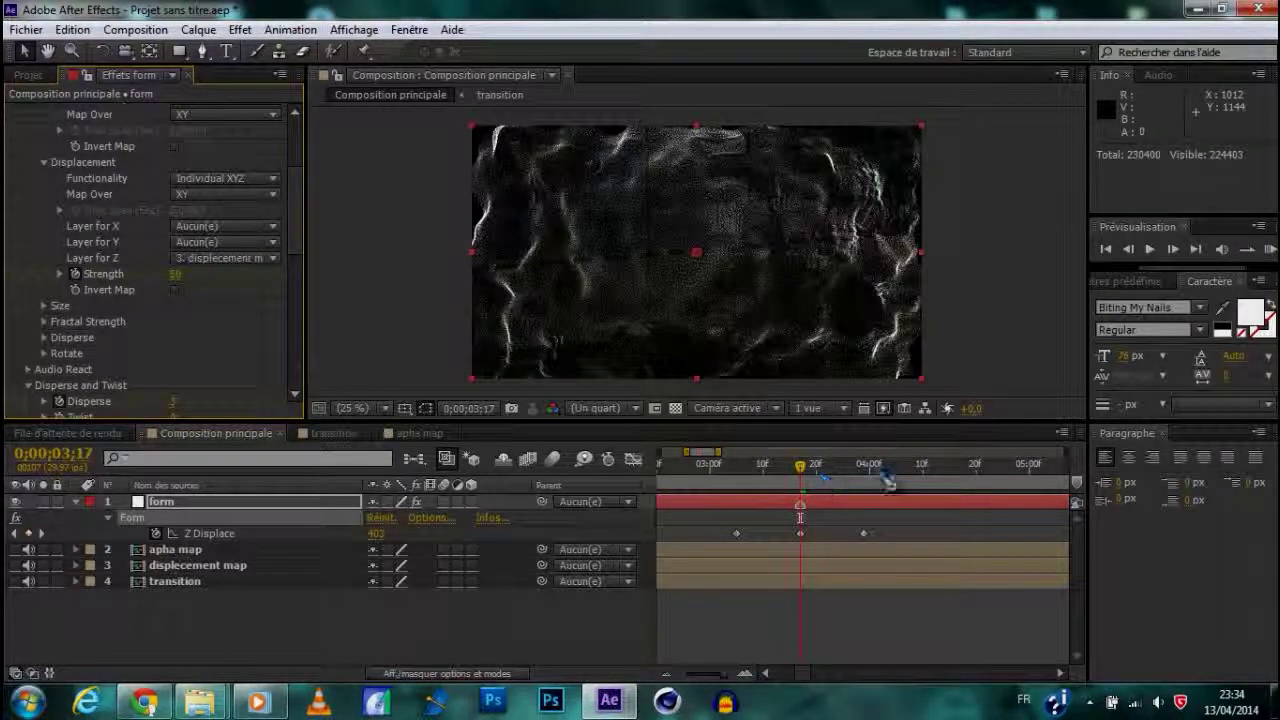
left_click_drag(175, 274, 510, 274)
left_click_drag(391, 274, 308, 274)
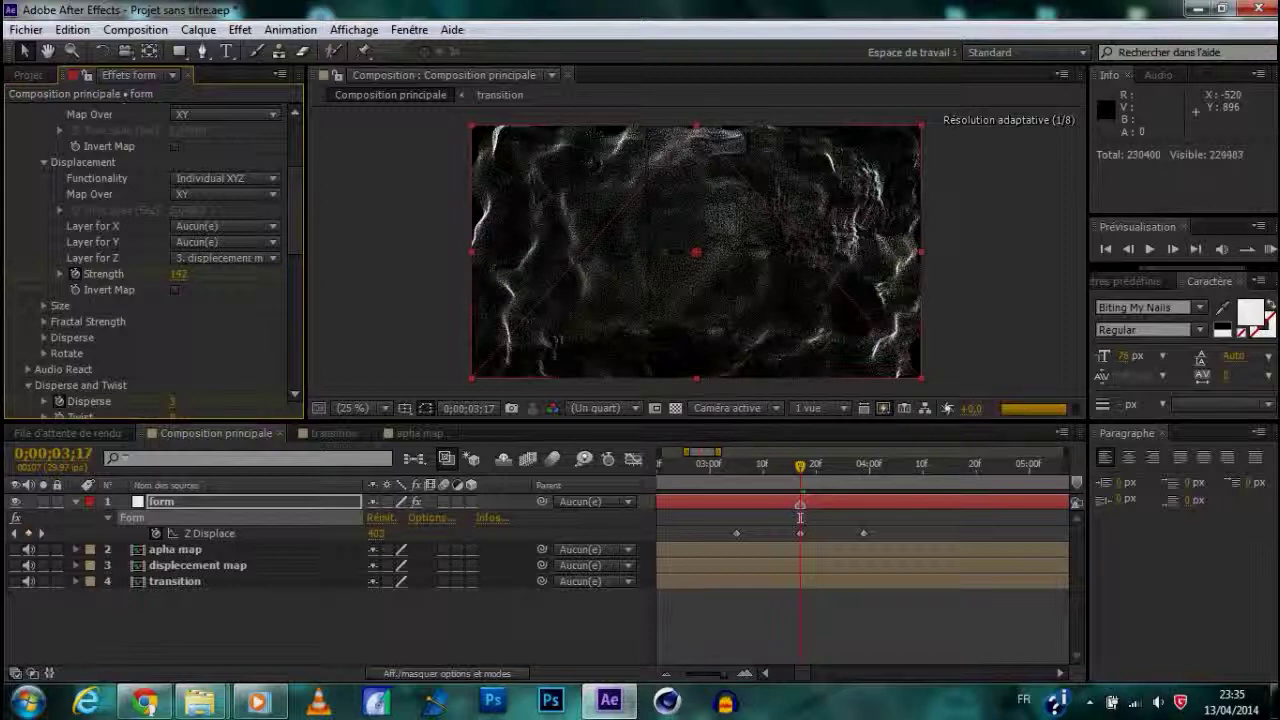
Add a Displacement Strength keyframe of 0 at the transition's end, 0;00;03;29
left_click(866, 466)
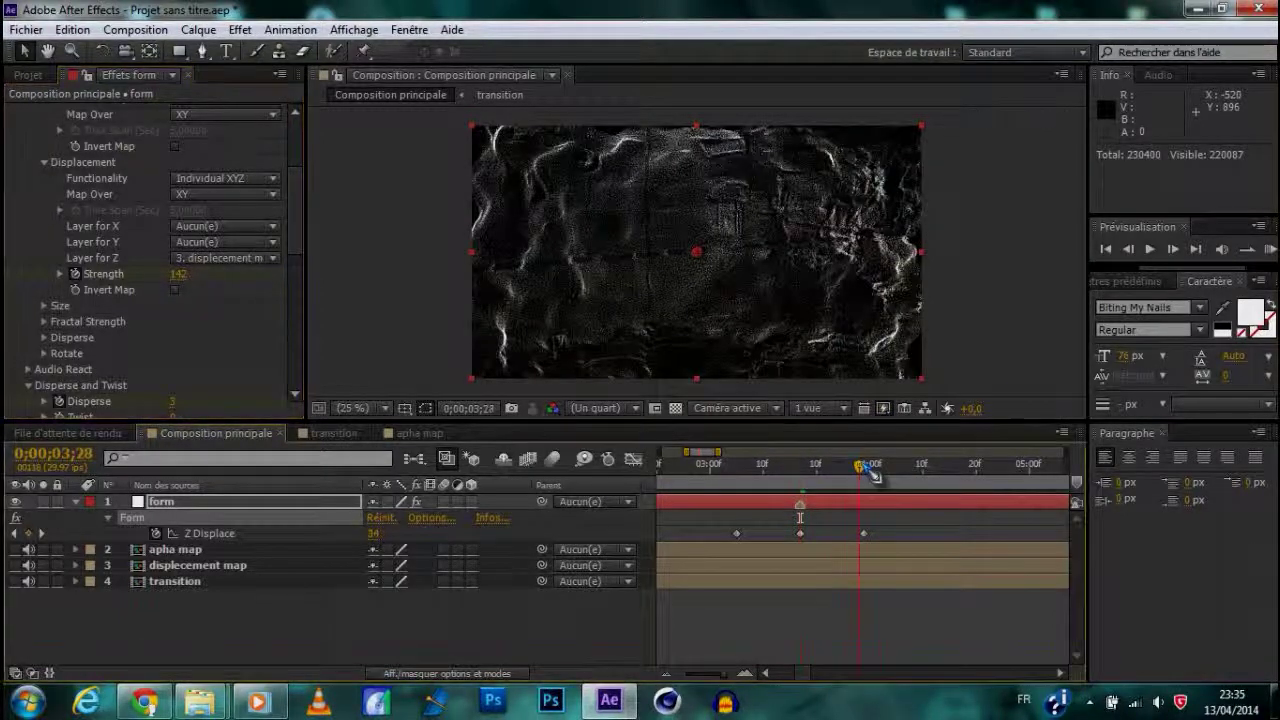
left_click(868, 466)
left_click(180, 274)
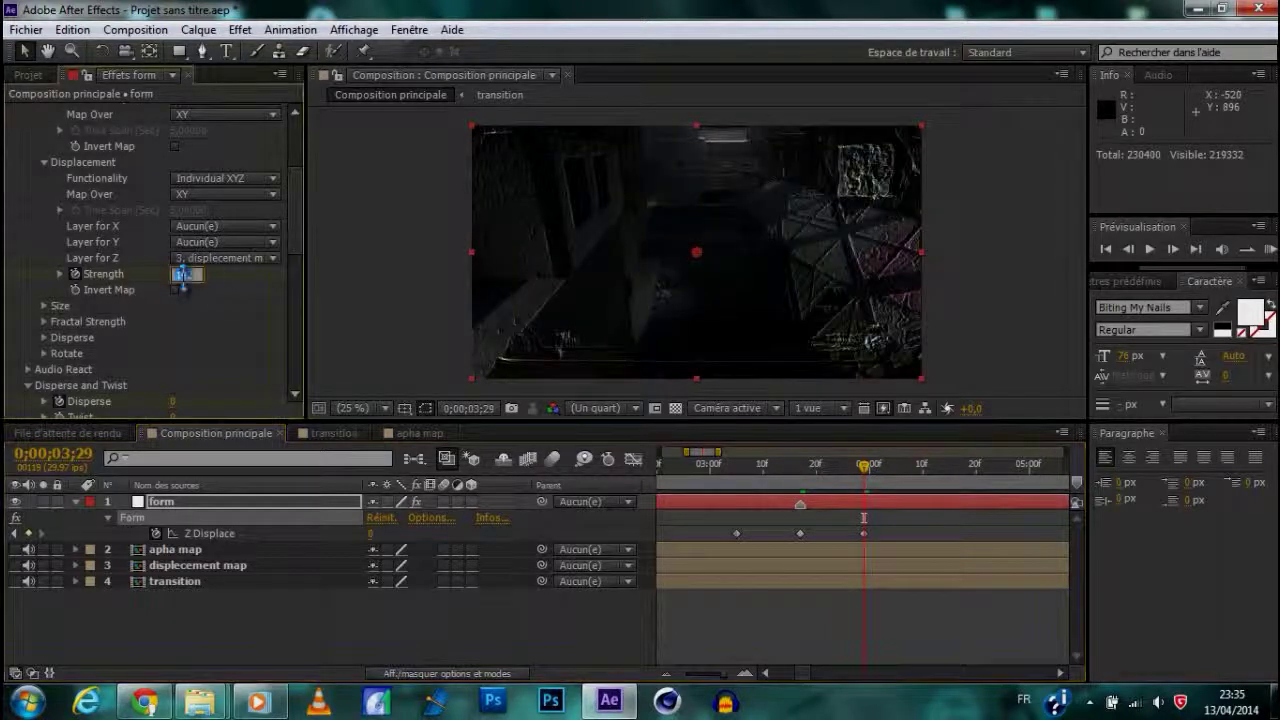
type("0")
key("Return")
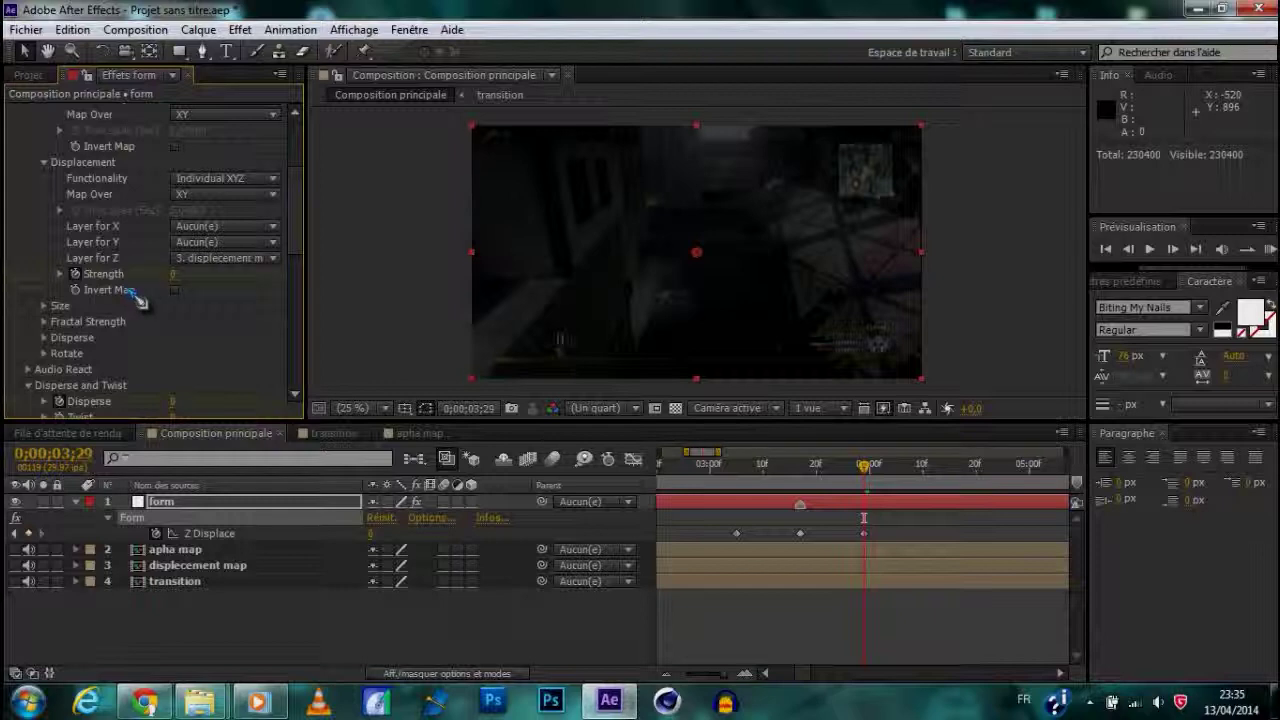
Set the Fractal Field's F Scale to 7 in the Form effect
scroll(140, 330, "down", 6)
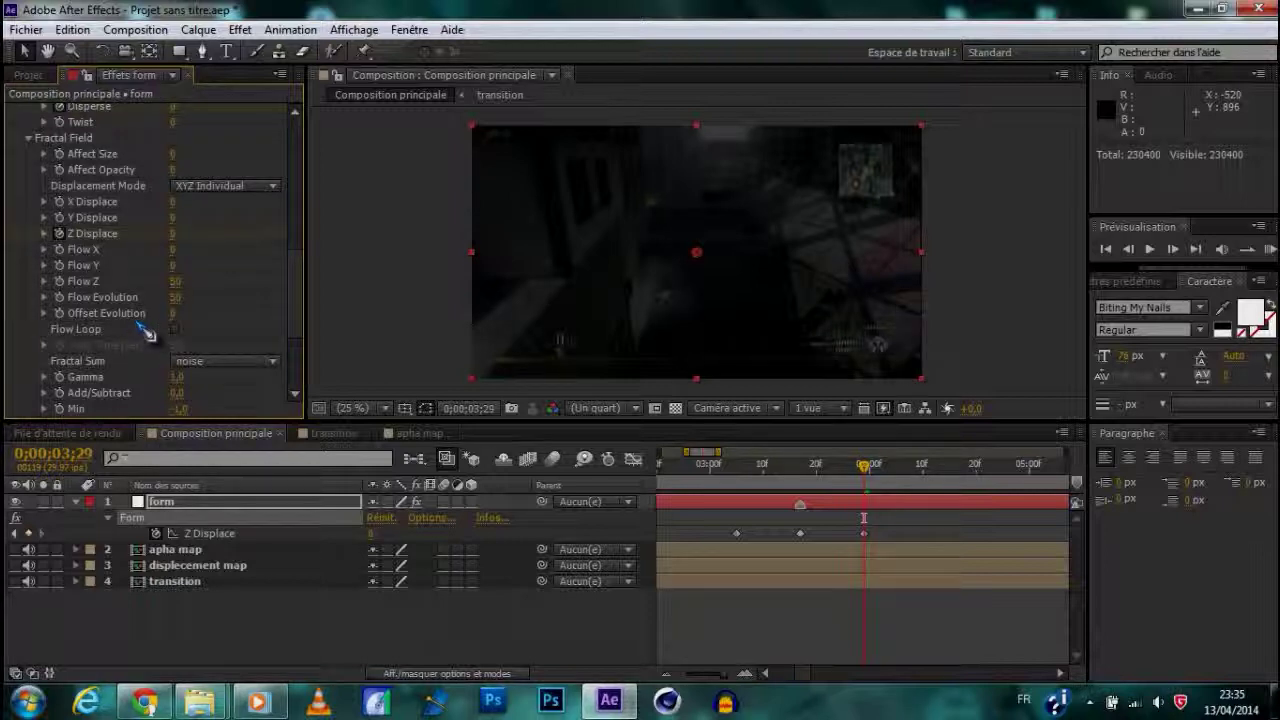
scroll(150, 330, "up", 3)
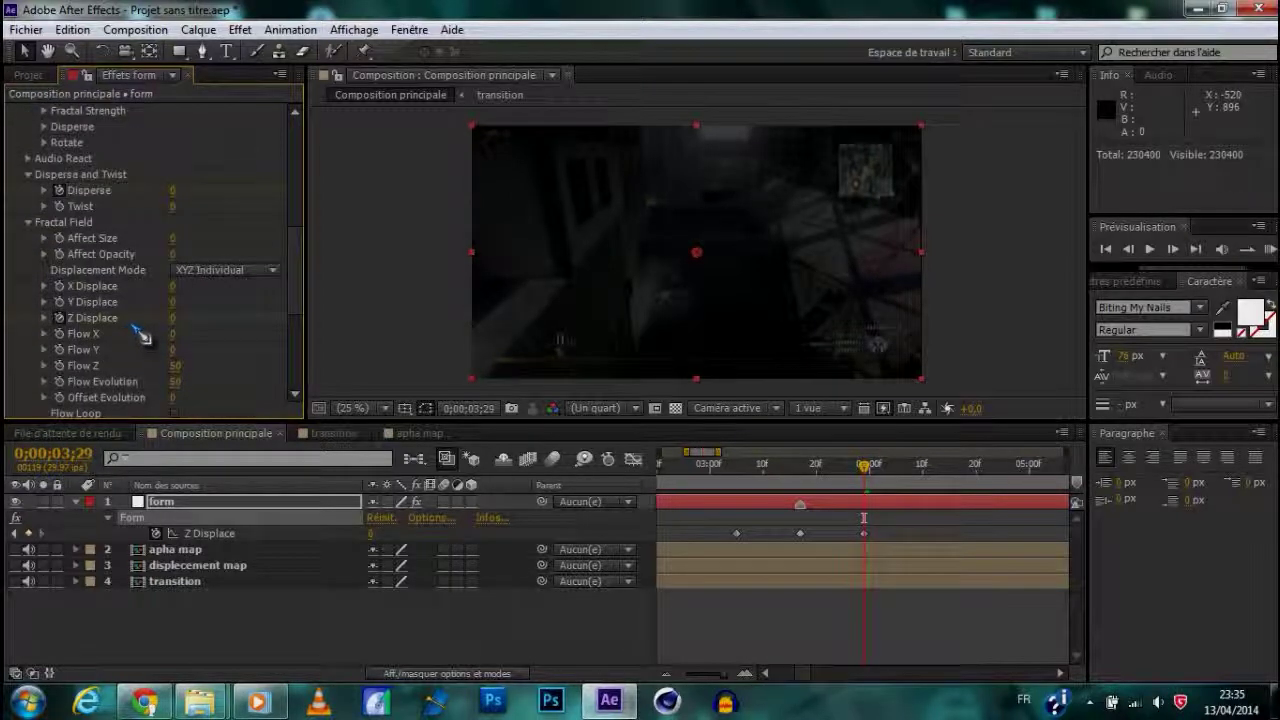
scroll(140, 335, "up", 3)
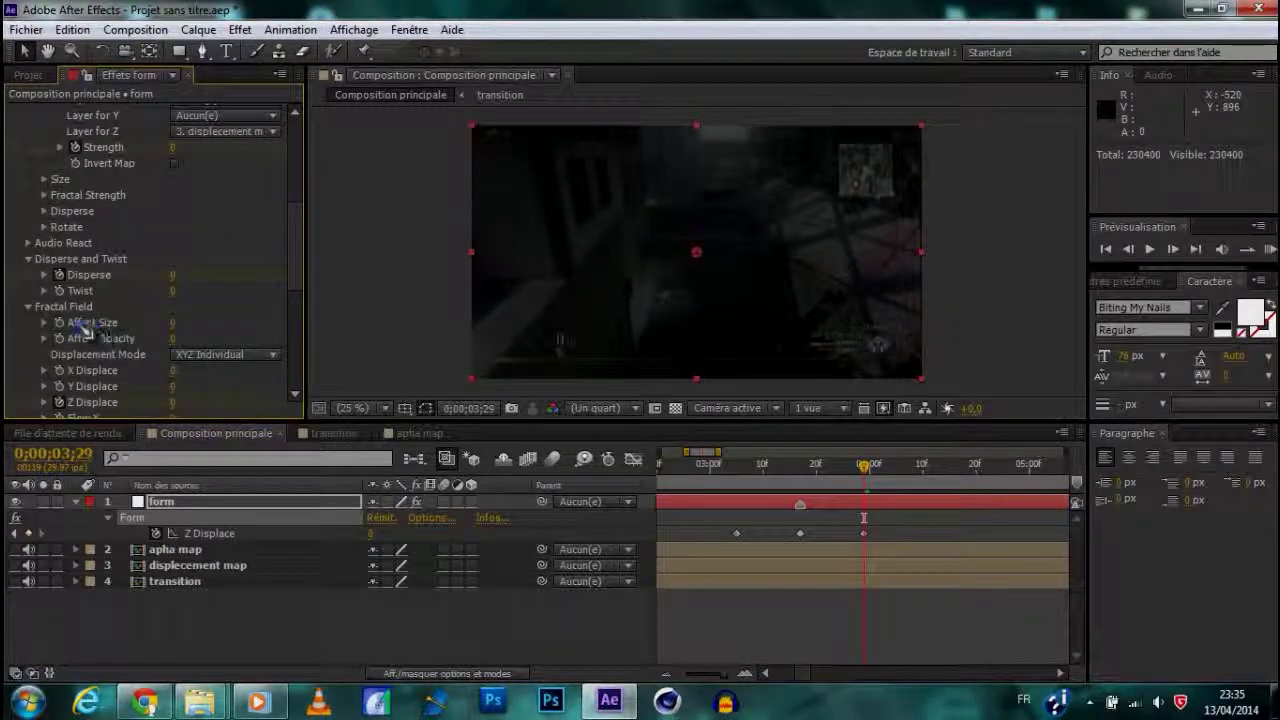
scroll(65, 350, "down", 10)
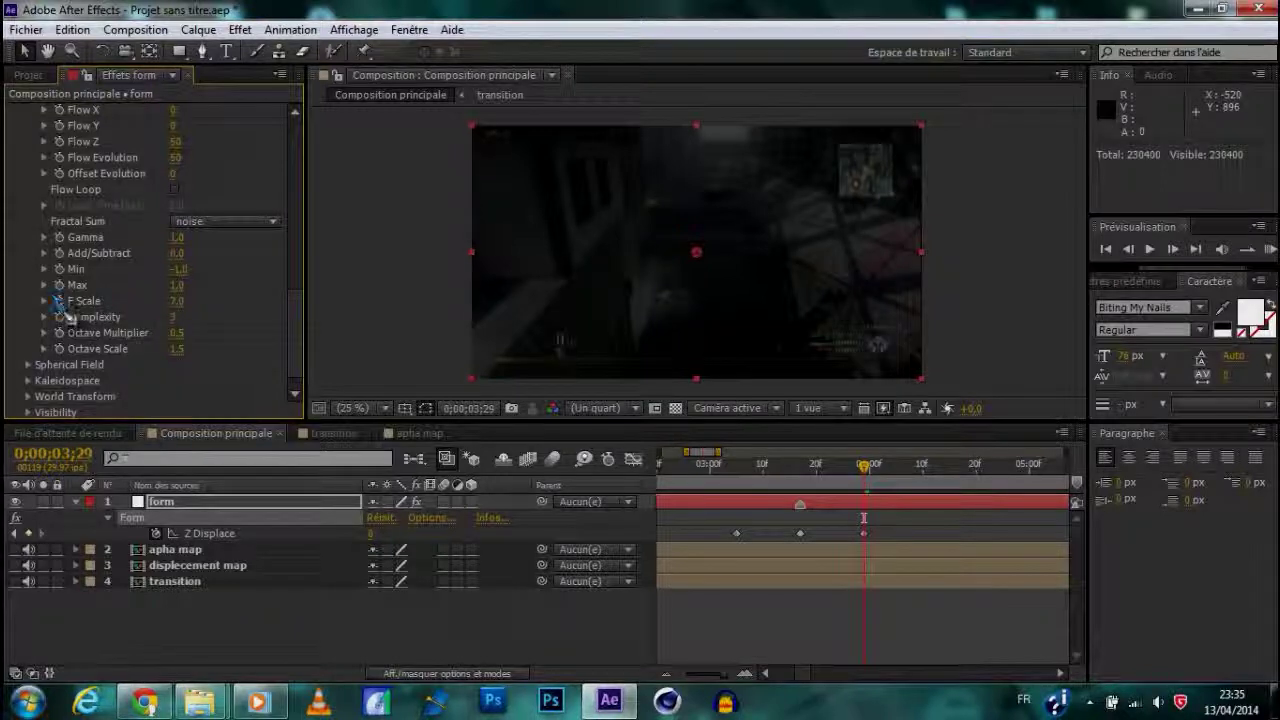
left_click(182, 301)
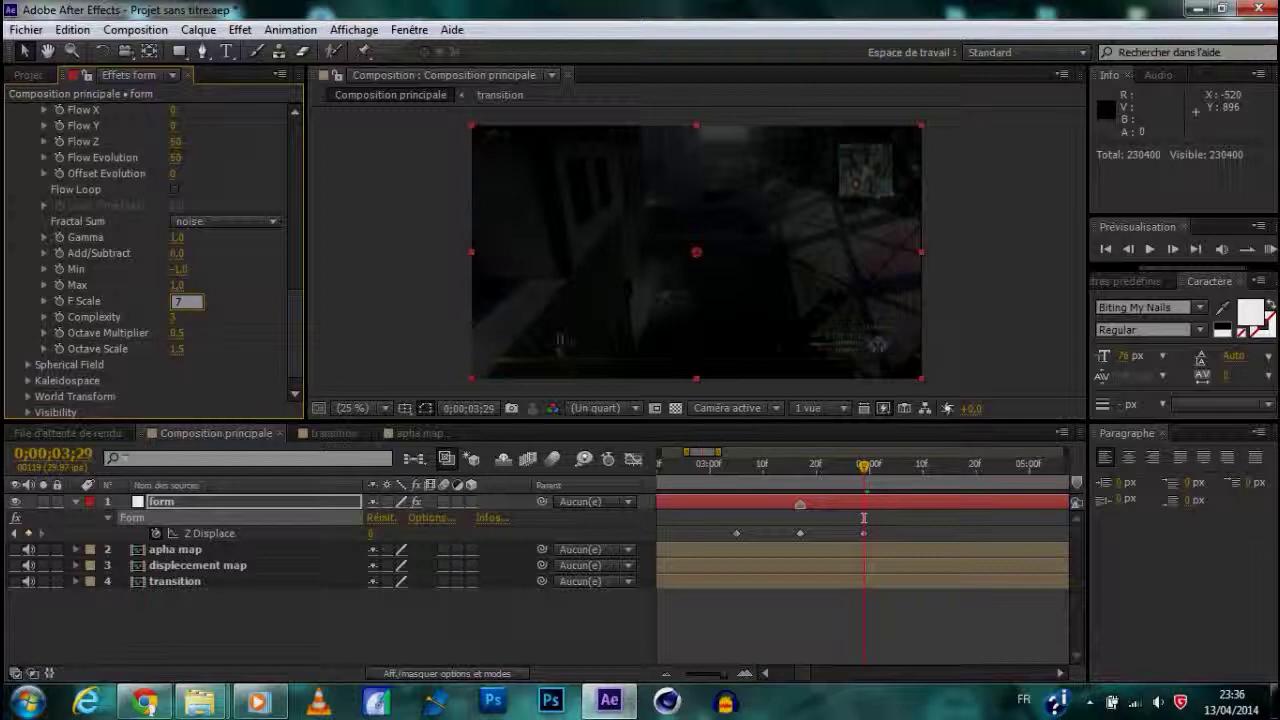
key("Return")
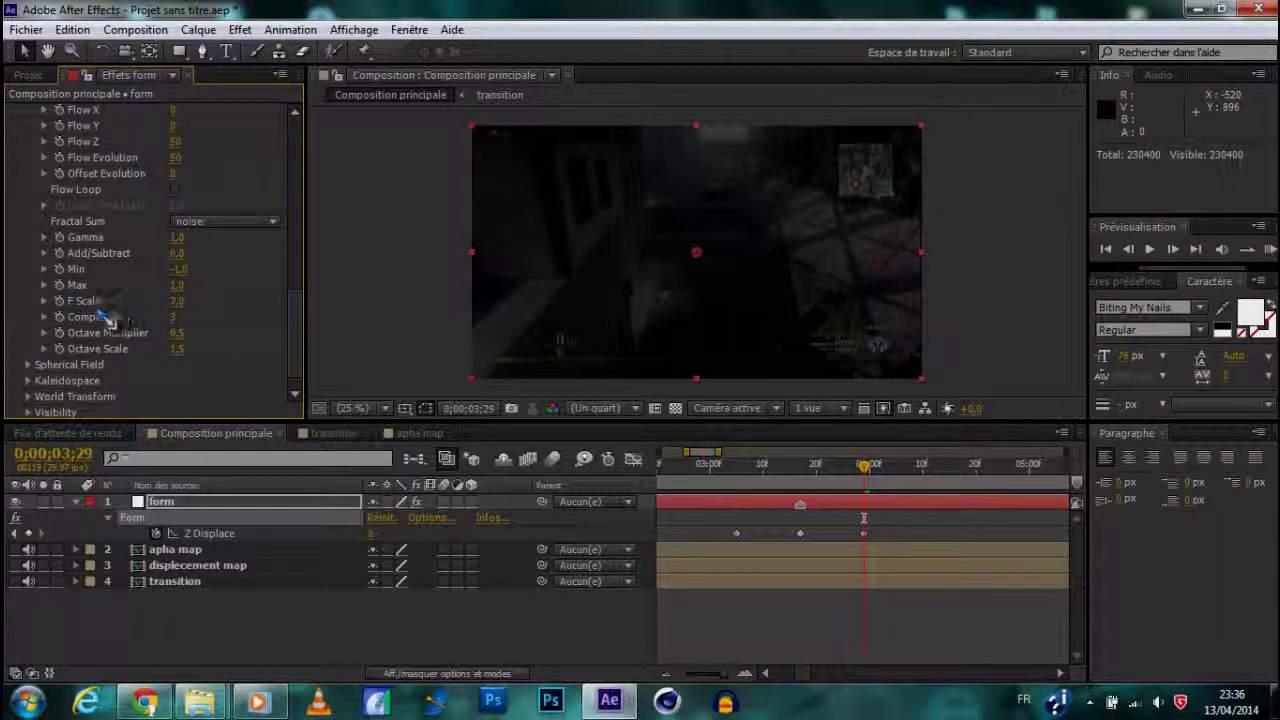
left_click_drag(166, 327, 162, 325)
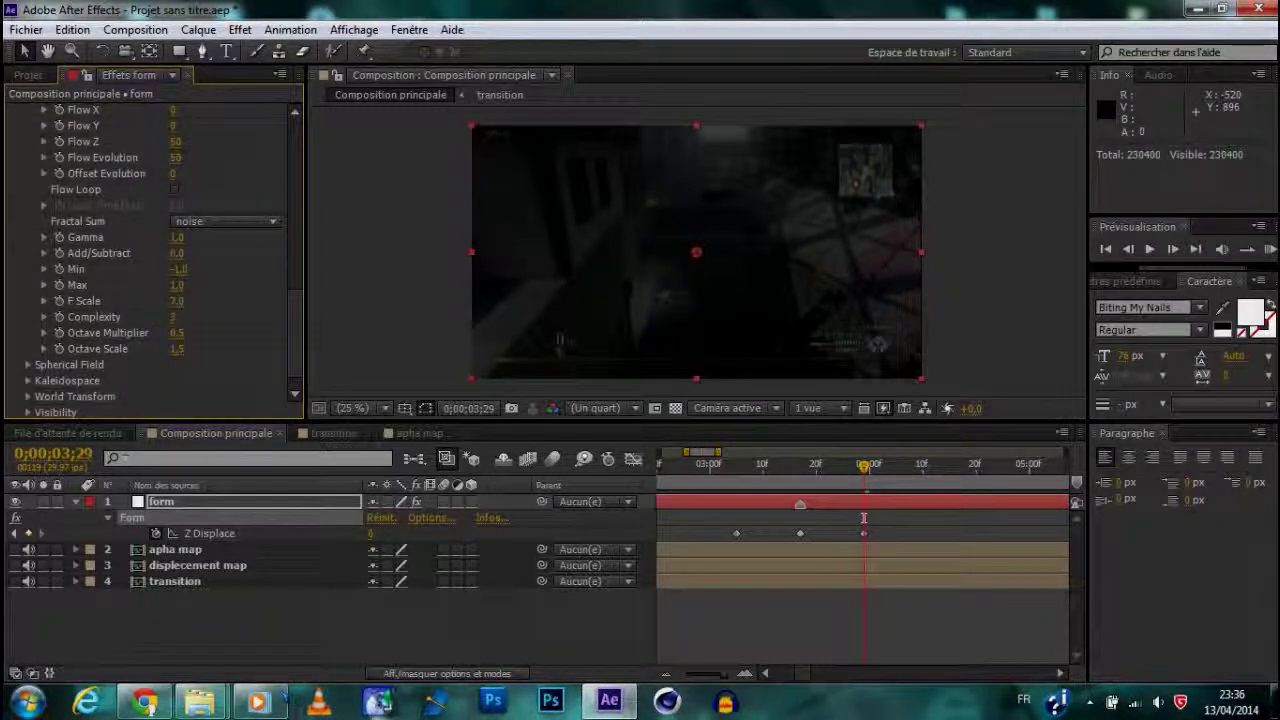
Add a camera to the main composition
right_click(561, 622)
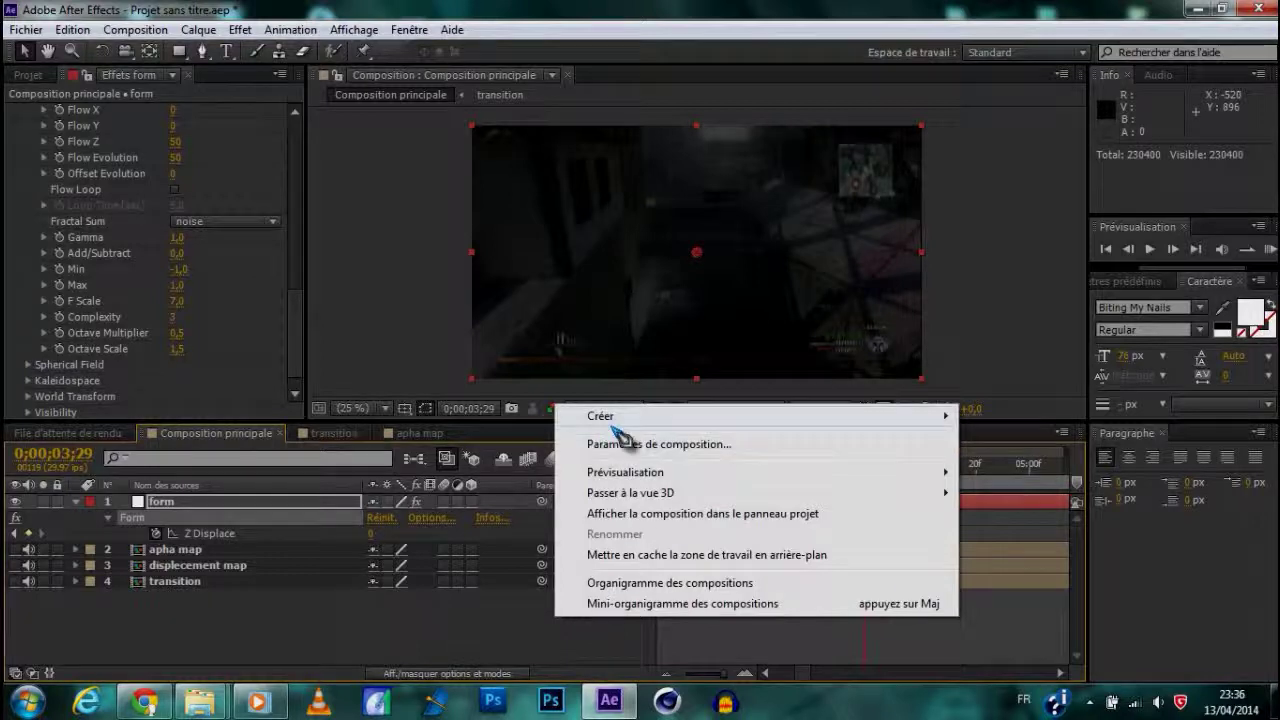
mouse_move(610, 417)
left_click(1009, 506)
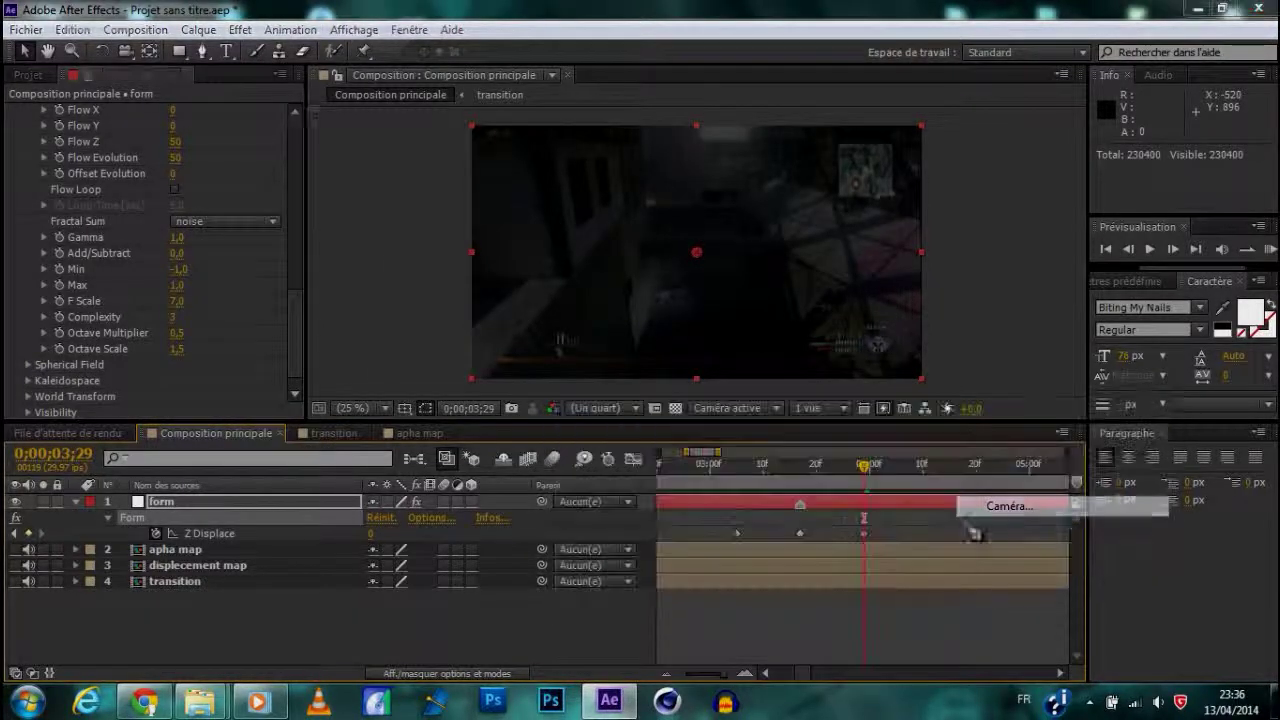
left_click(835, 552)
Add a null object to the main composition
right_click(465, 636)
mouse_move(560, 445)
left_click(917, 550)
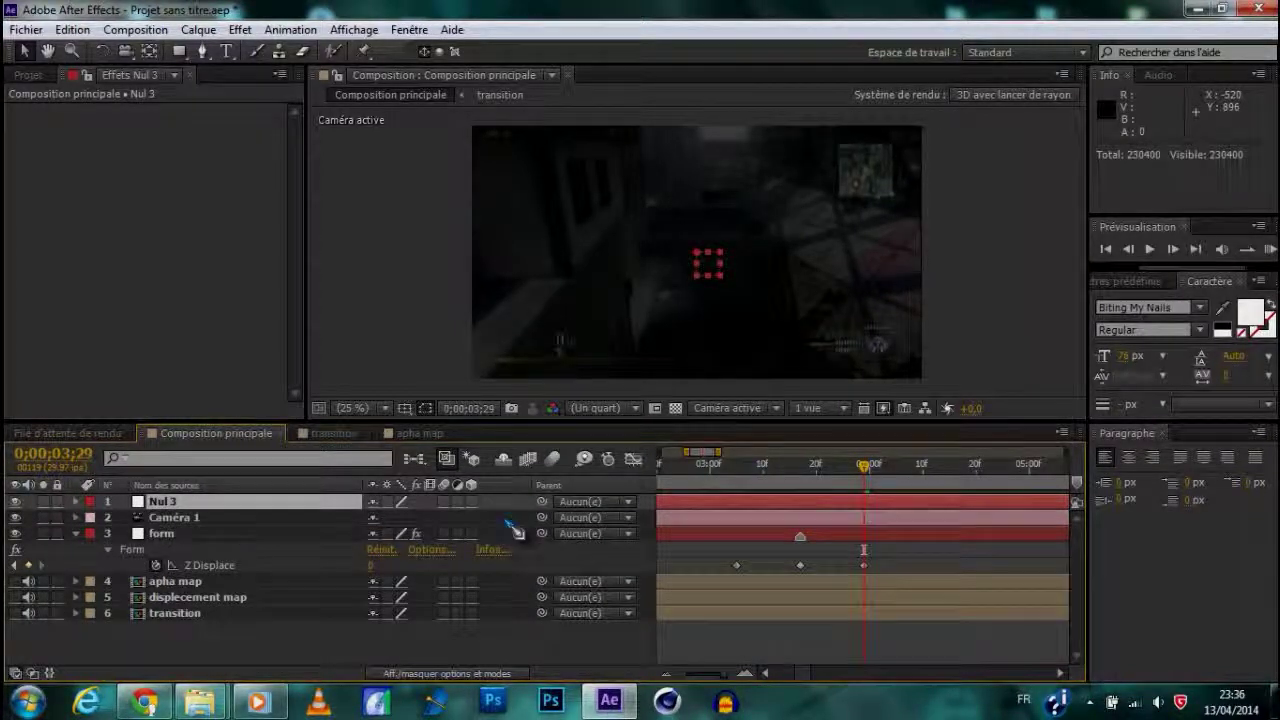
Make the null object a 3D layer and parent the camera to it
left_click(472, 501)
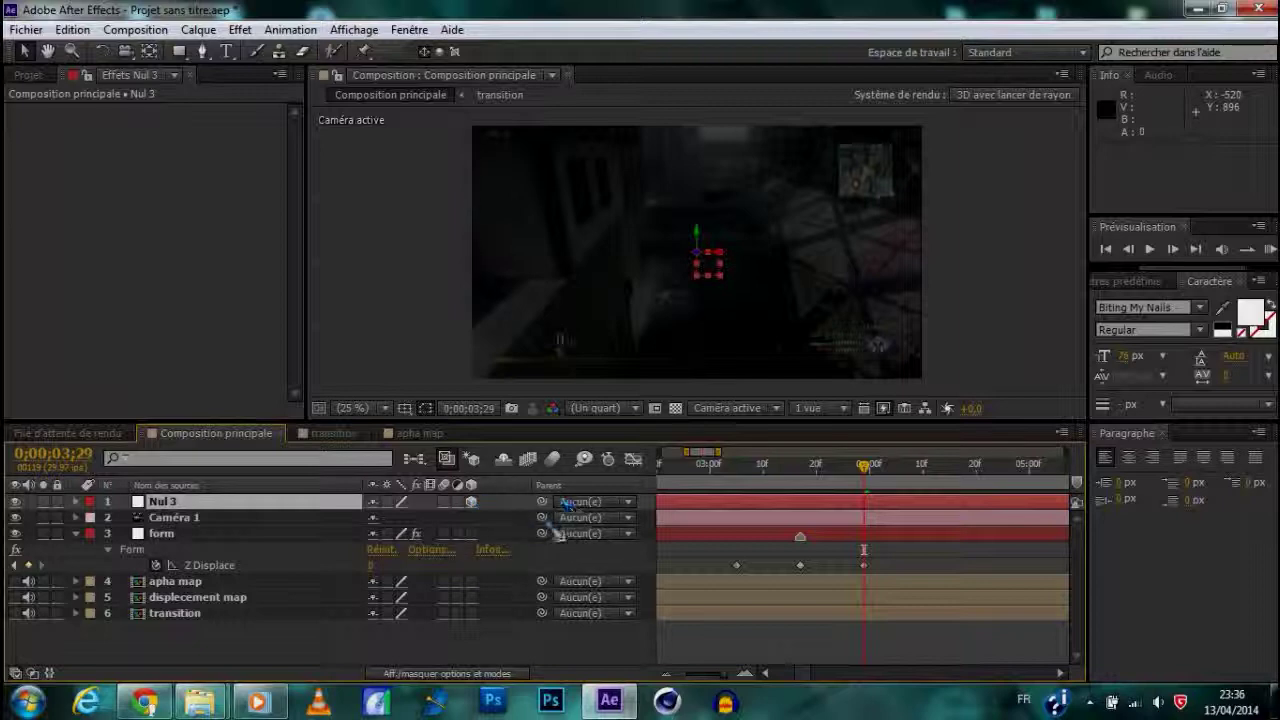
mouse_move(542, 517)
left_mouse_down()
mouse_move(548, 505)
mouse_move(540, 528)
left_mouse_up()
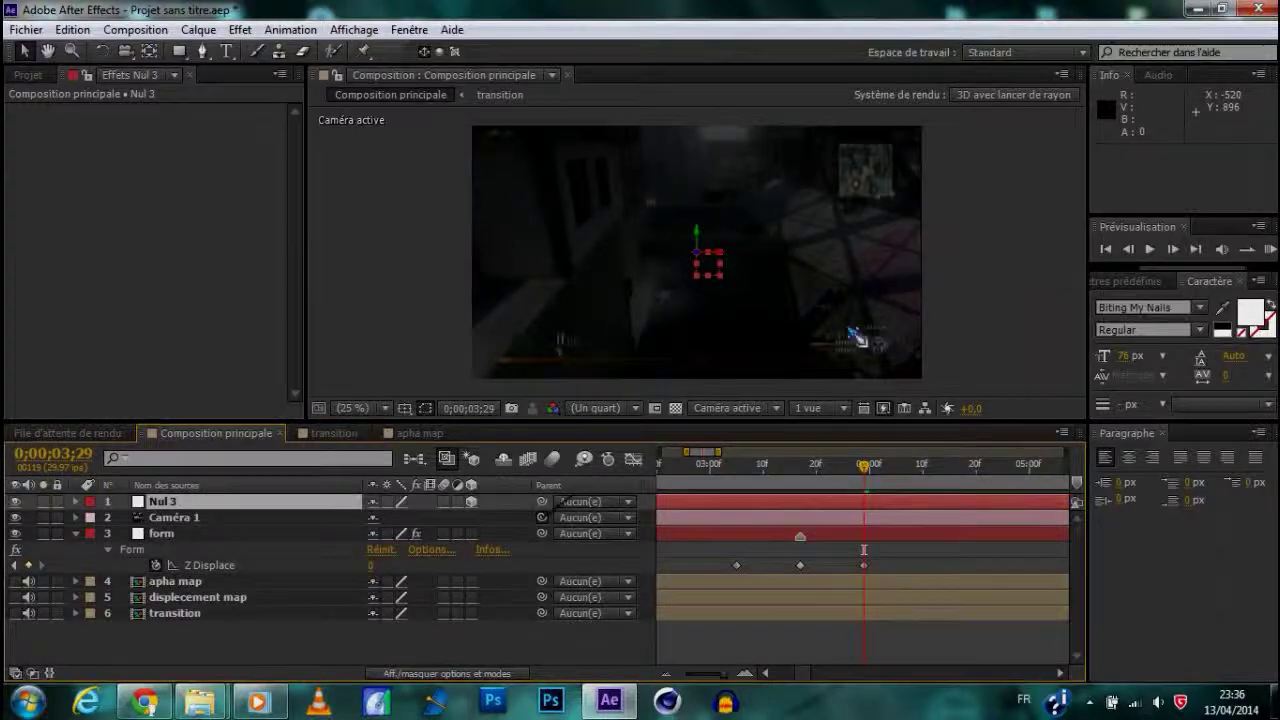
left_click_drag(550, 697, 548, 509)
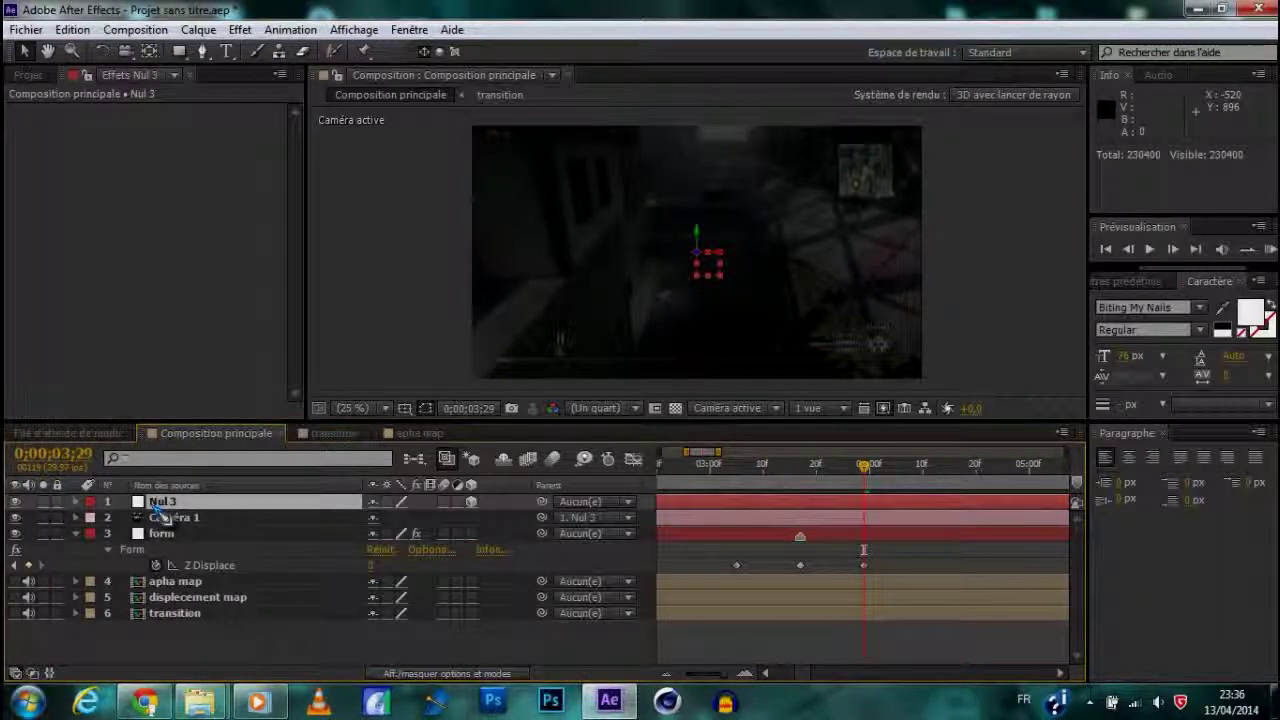
Enable keyframing for the null object's Y Rotation at the transition's start, 0;00;03;05
key("p")
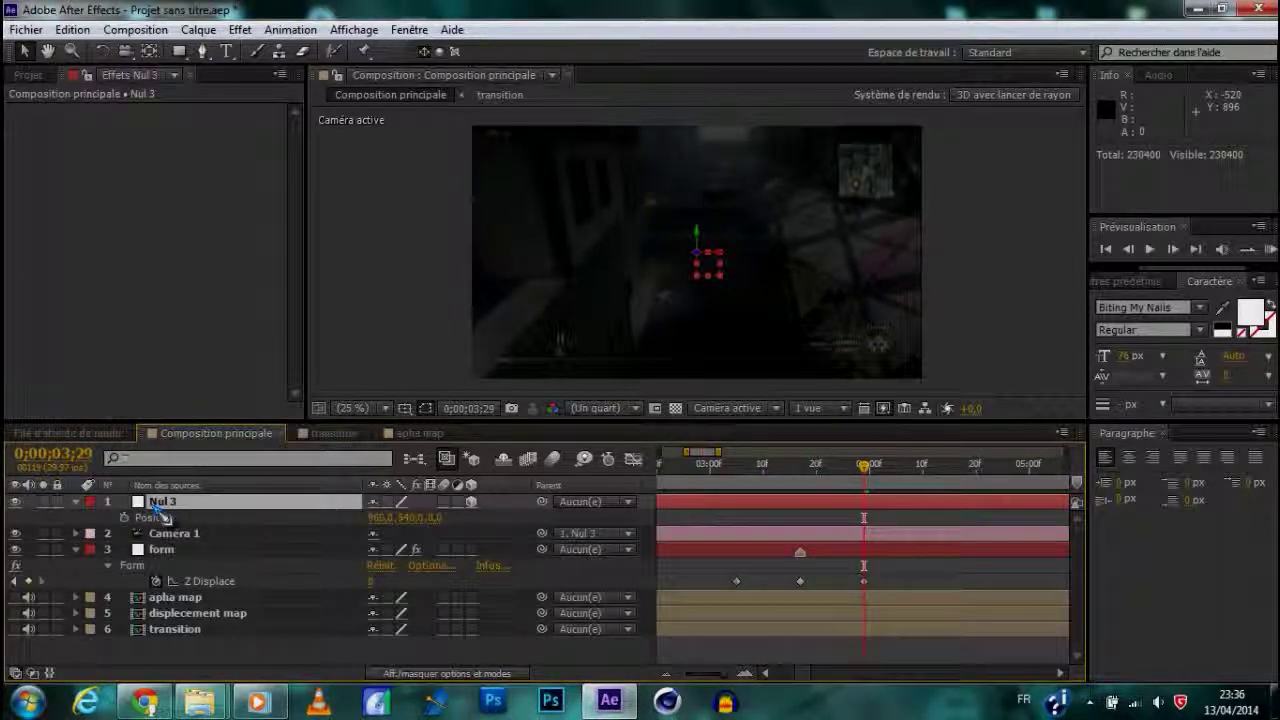
key("r")
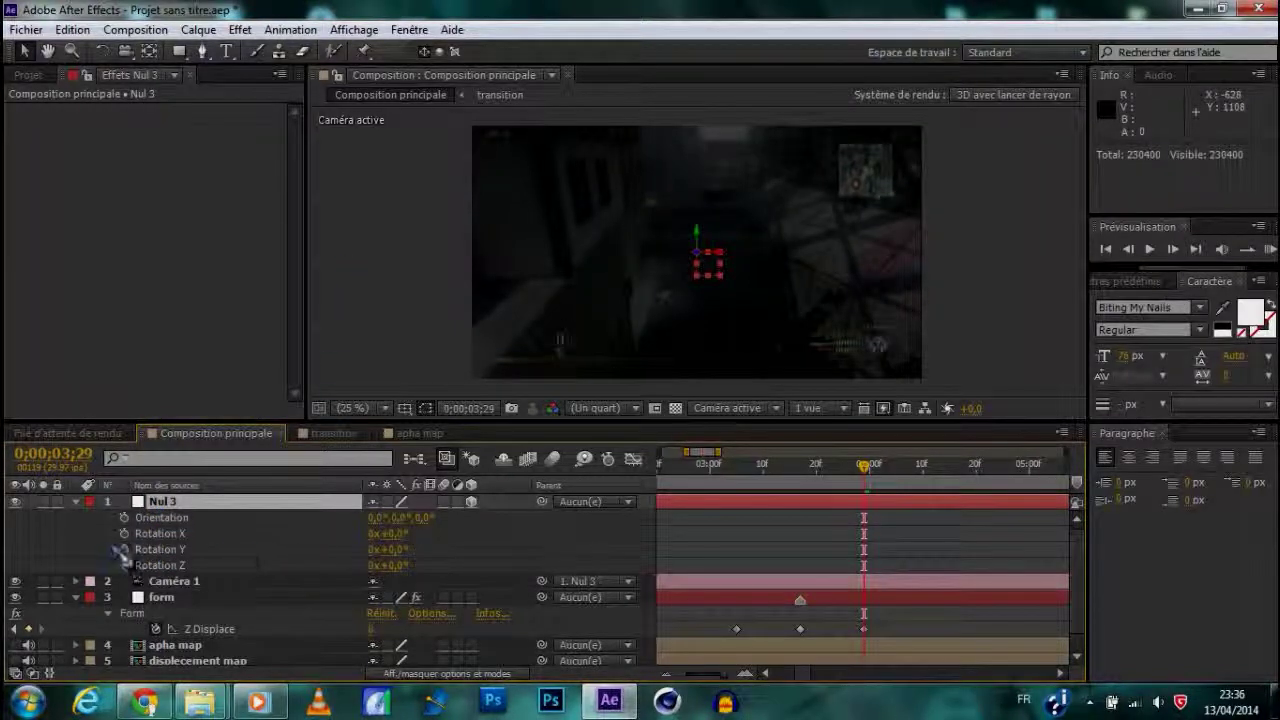
left_click(124, 549)
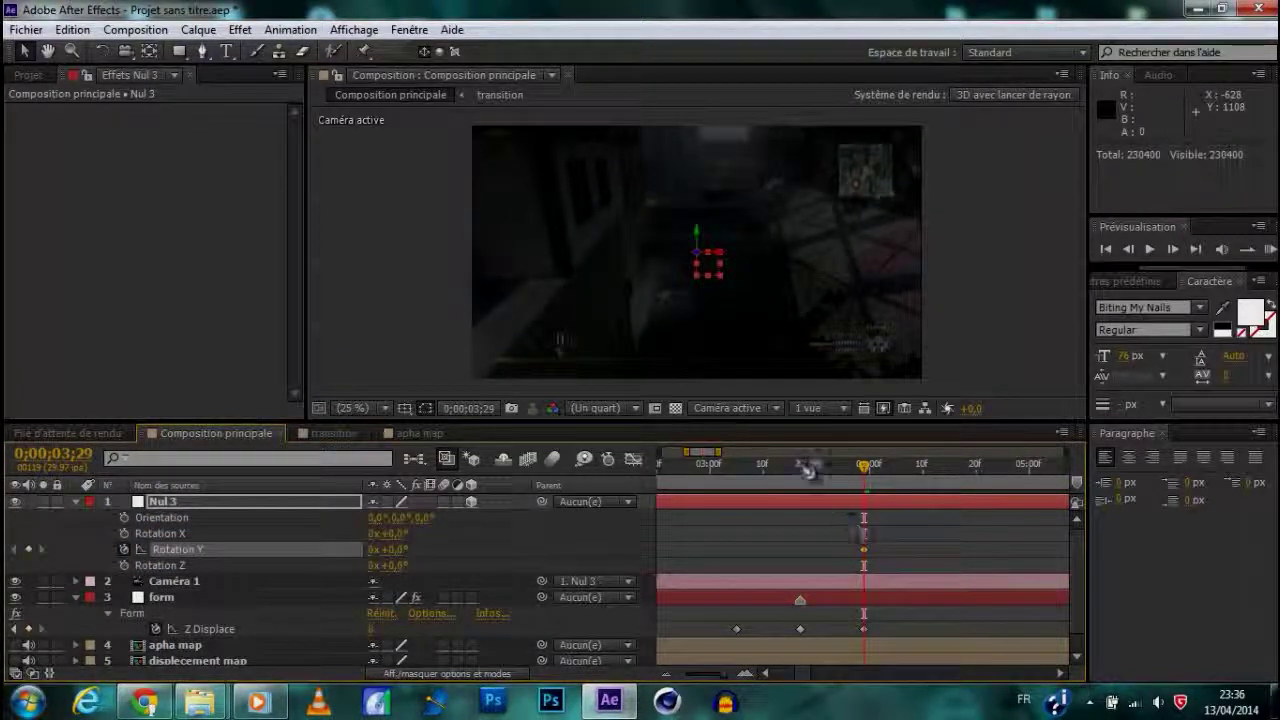
left_click(124, 549)
left_click(736, 477)
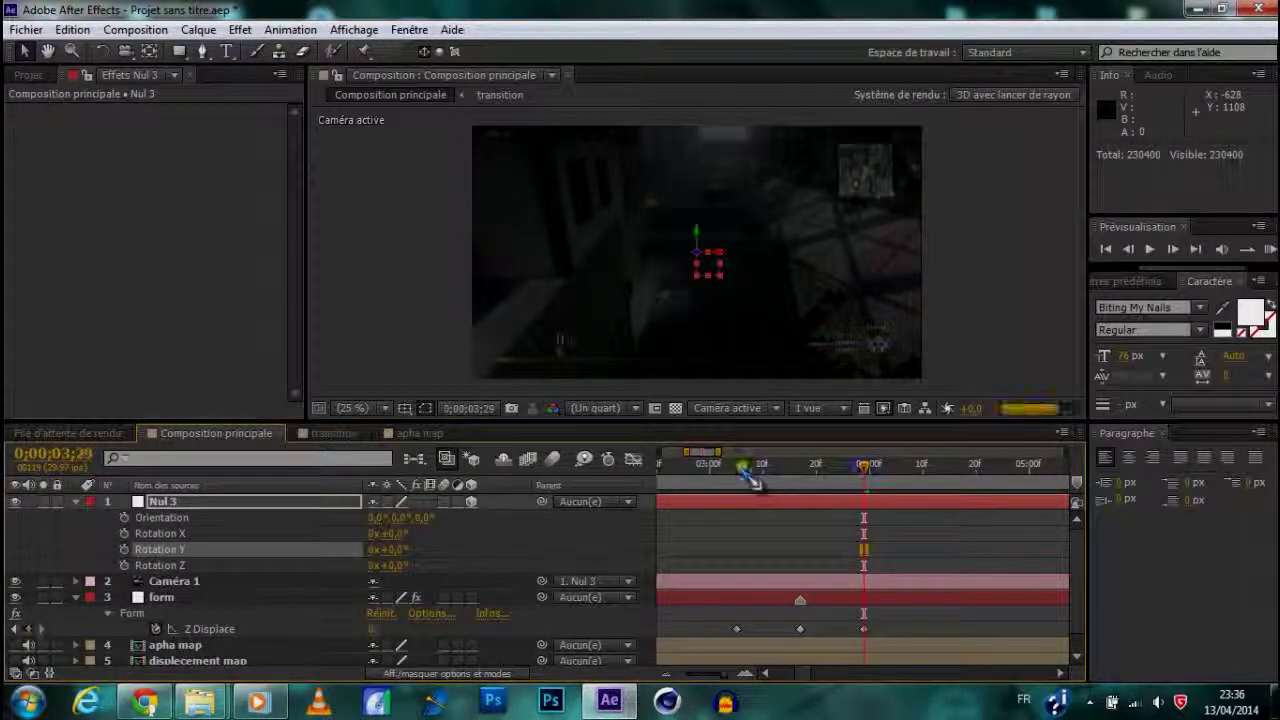
left_click(737, 476)
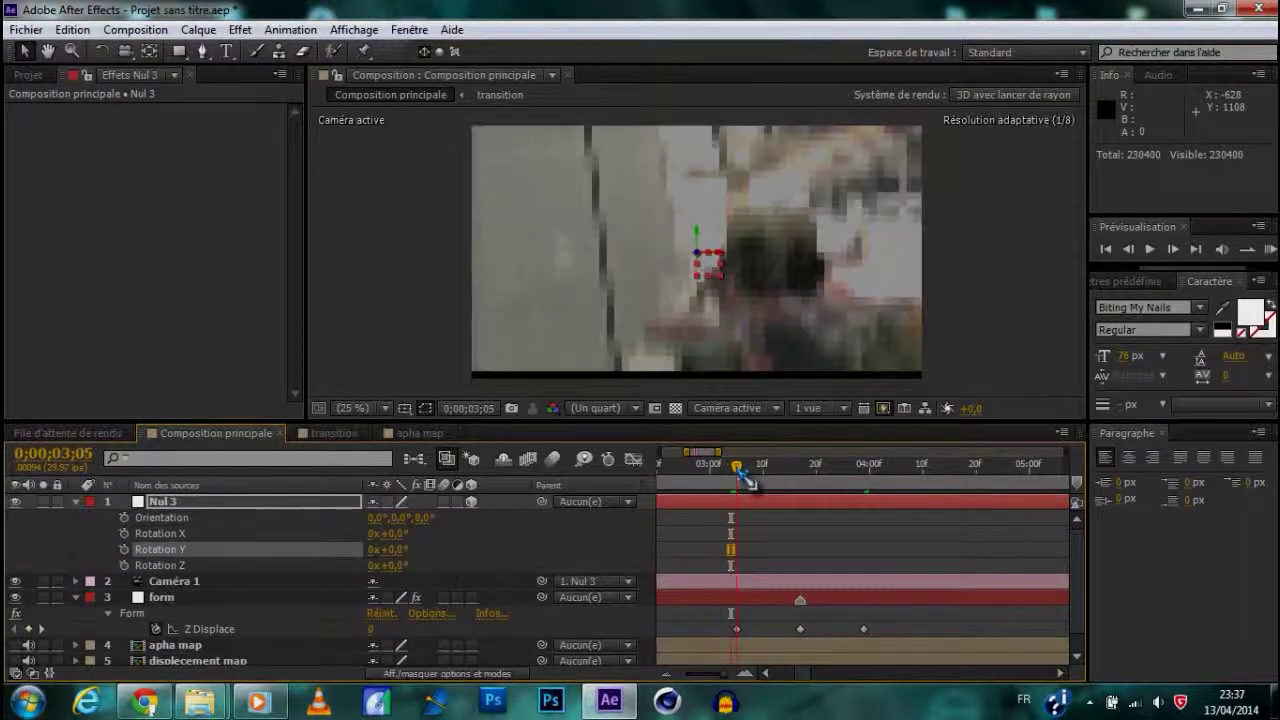
left_click(124, 549)
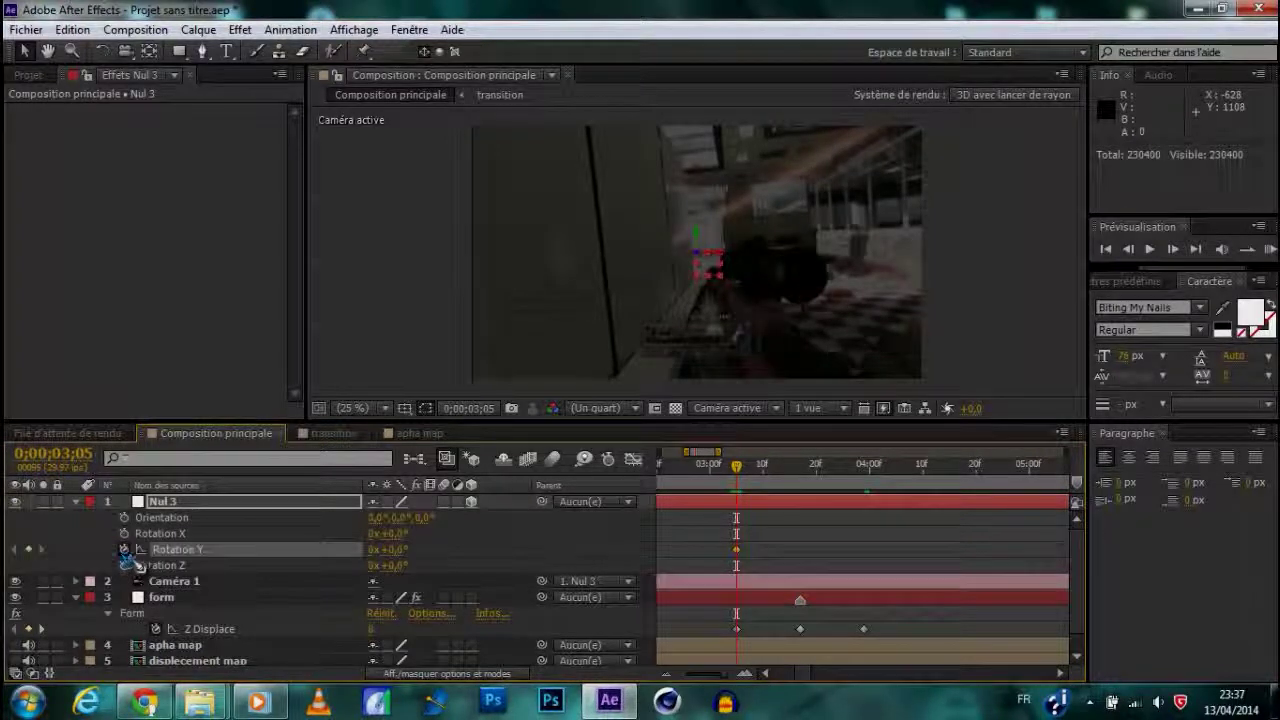
Keyframe the null object's Y Rotation at -90° at the marker, 0;00;03;17, and -180° at the transition's end, 0;00;03;29
left_click(800, 478)
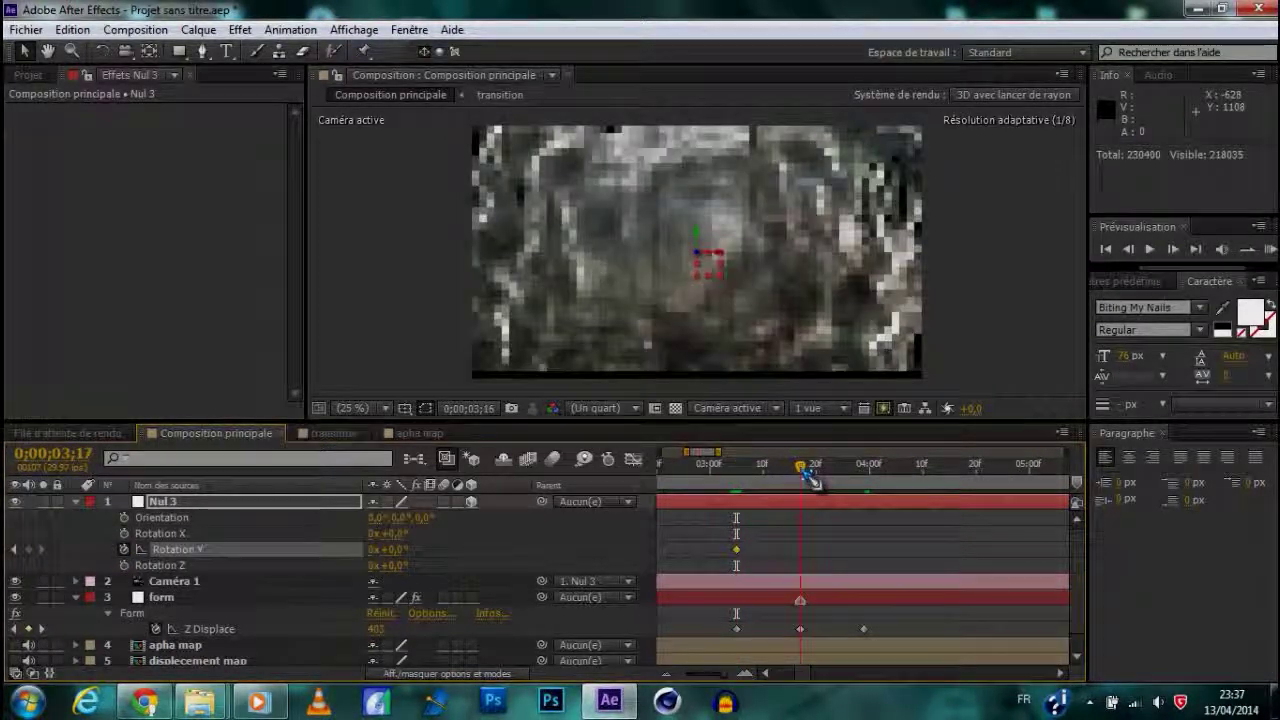
left_click(396, 549)
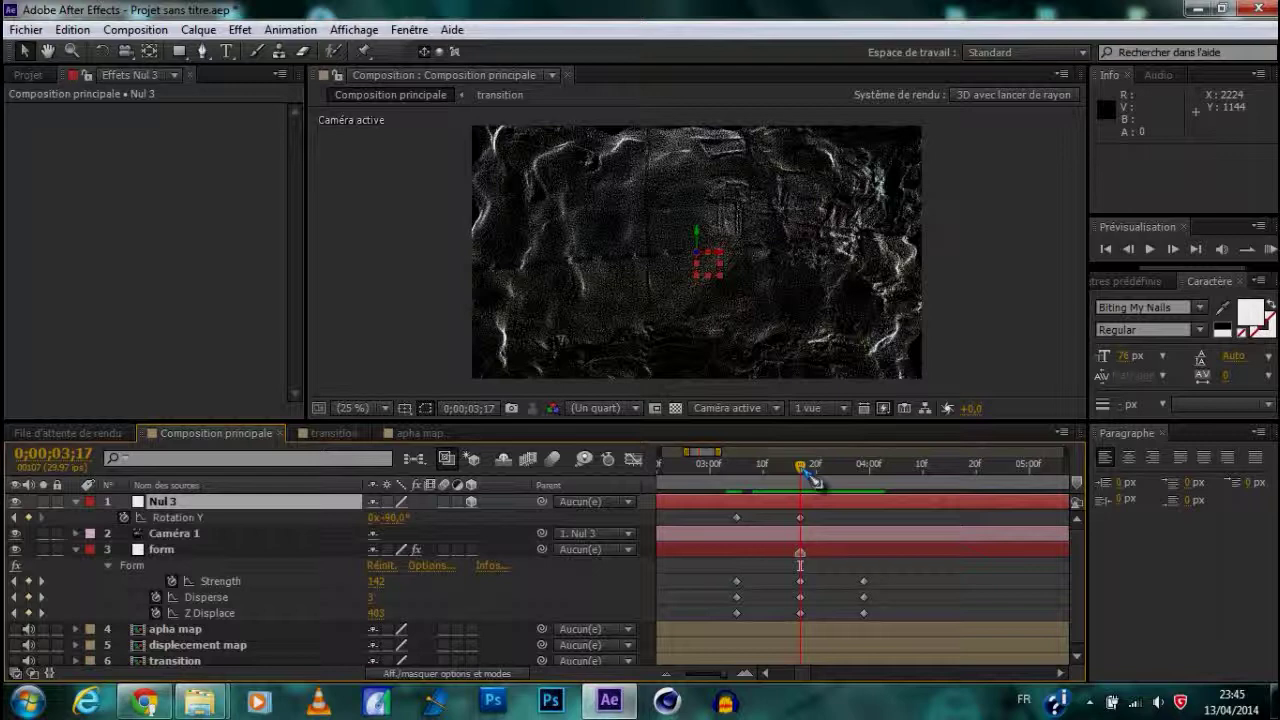
left_click_drag(814, 472, 877, 480)
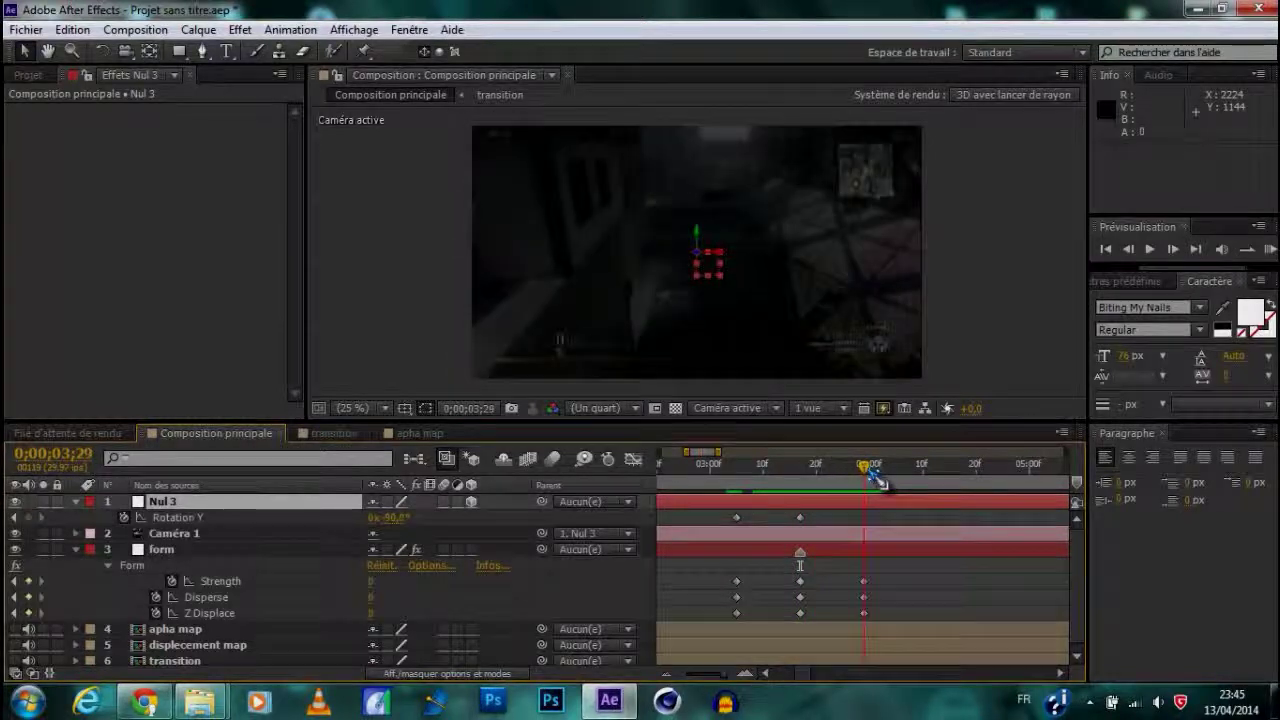
left_click(398, 517)
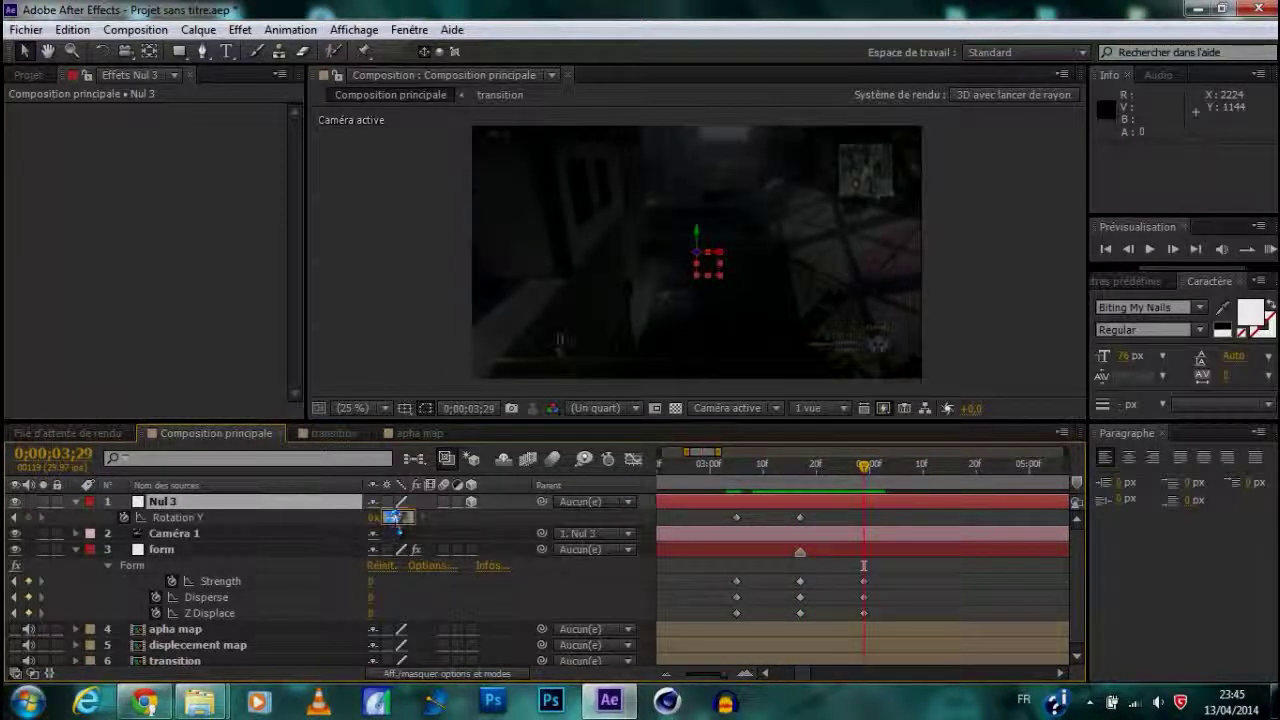
left_click(397, 517)
type("-1")
key("Return")
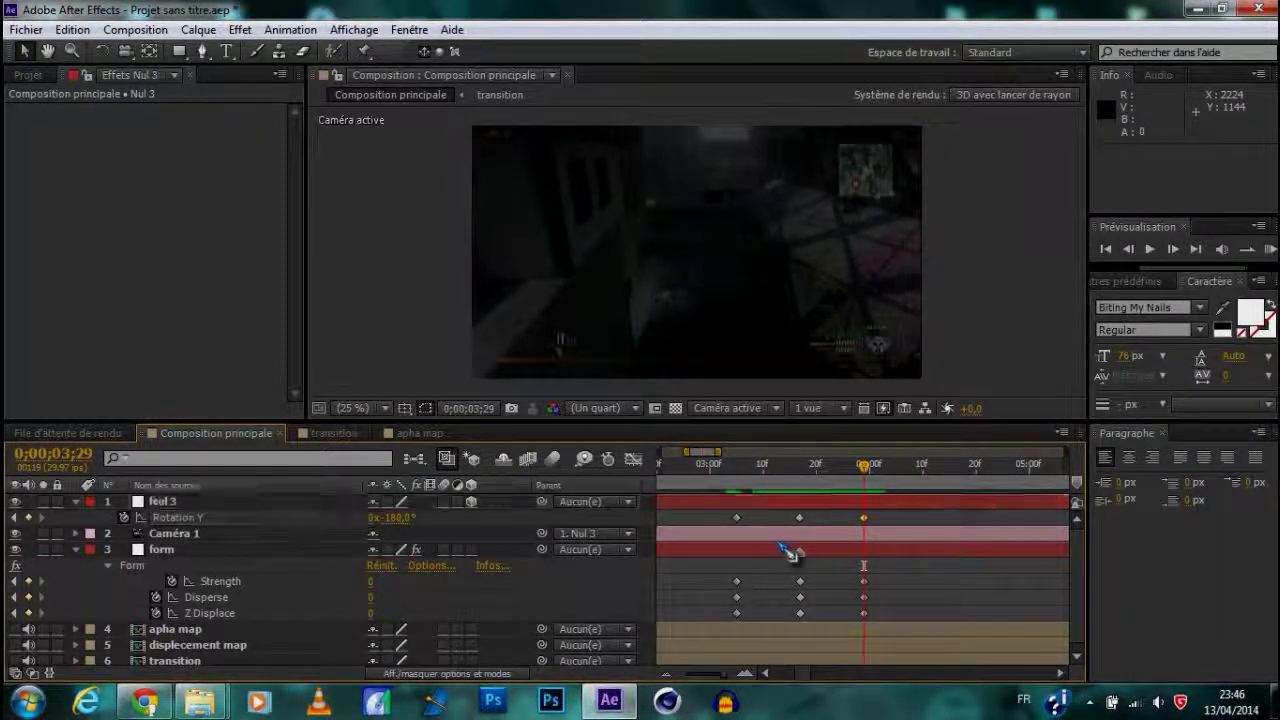
Add camera Position keyframes at the transition's end, 0;00;03;29, and at its start, 0;00;03;05
left_click(195, 540)
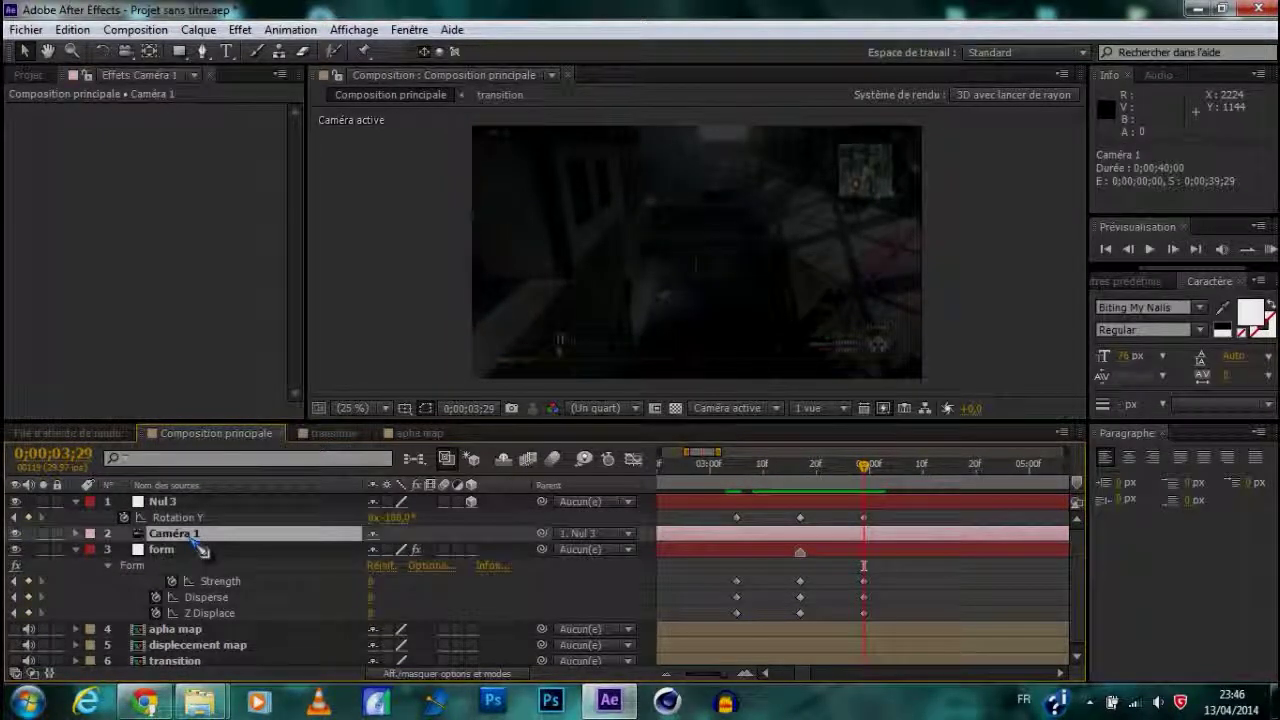
key("p")
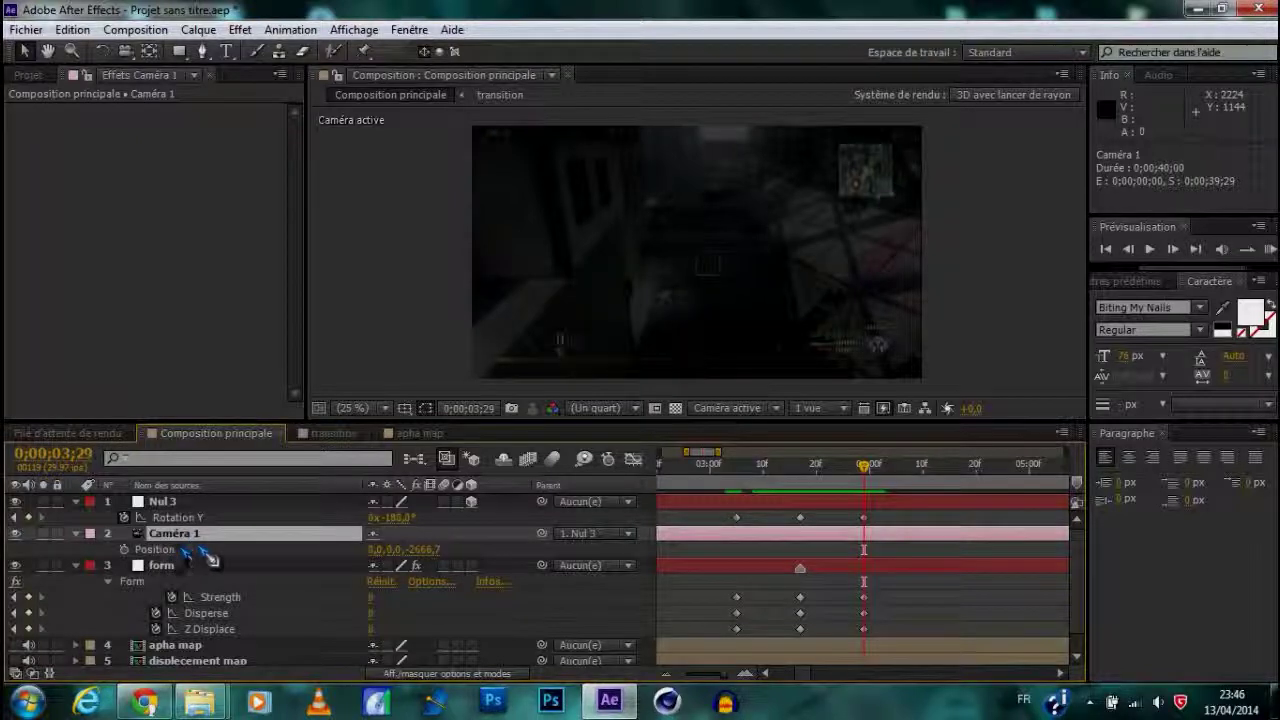
left_click(124, 549)
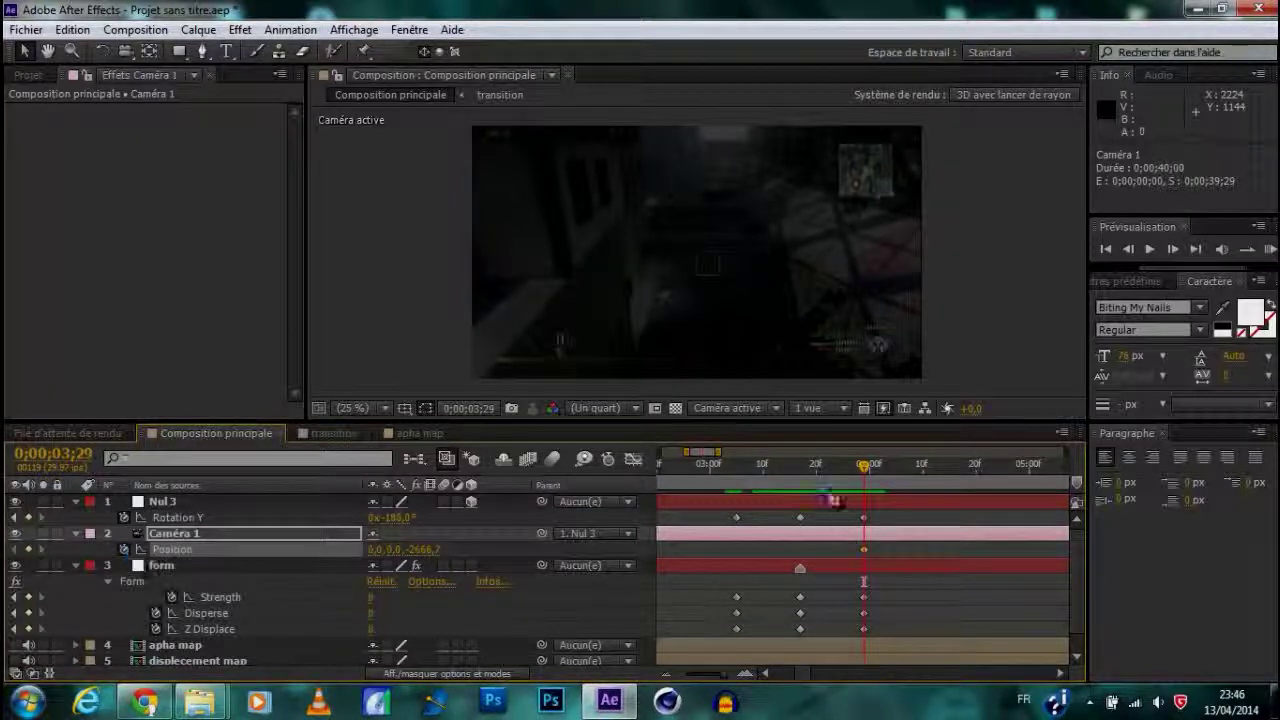
left_click(738, 474)
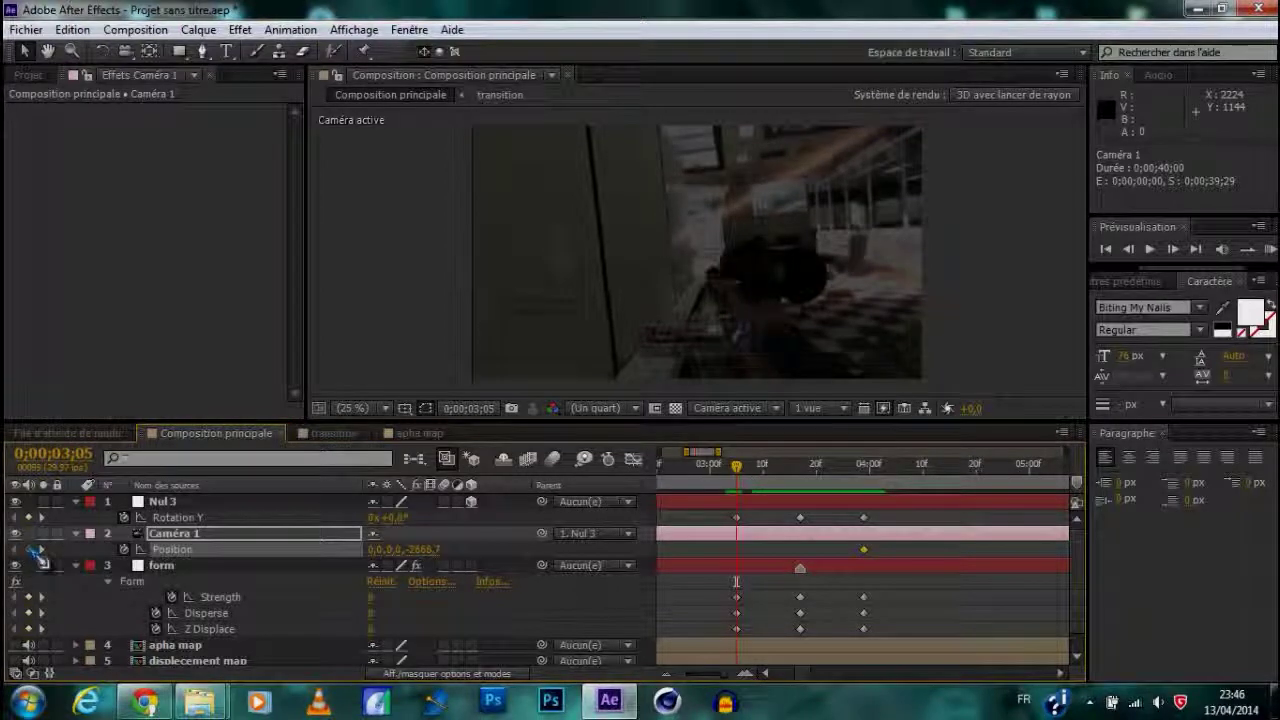
left_click(30, 550)
Keyframe the camera's Z position at about -1260 at the marker, 0;00;03;17
left_click(801, 478)
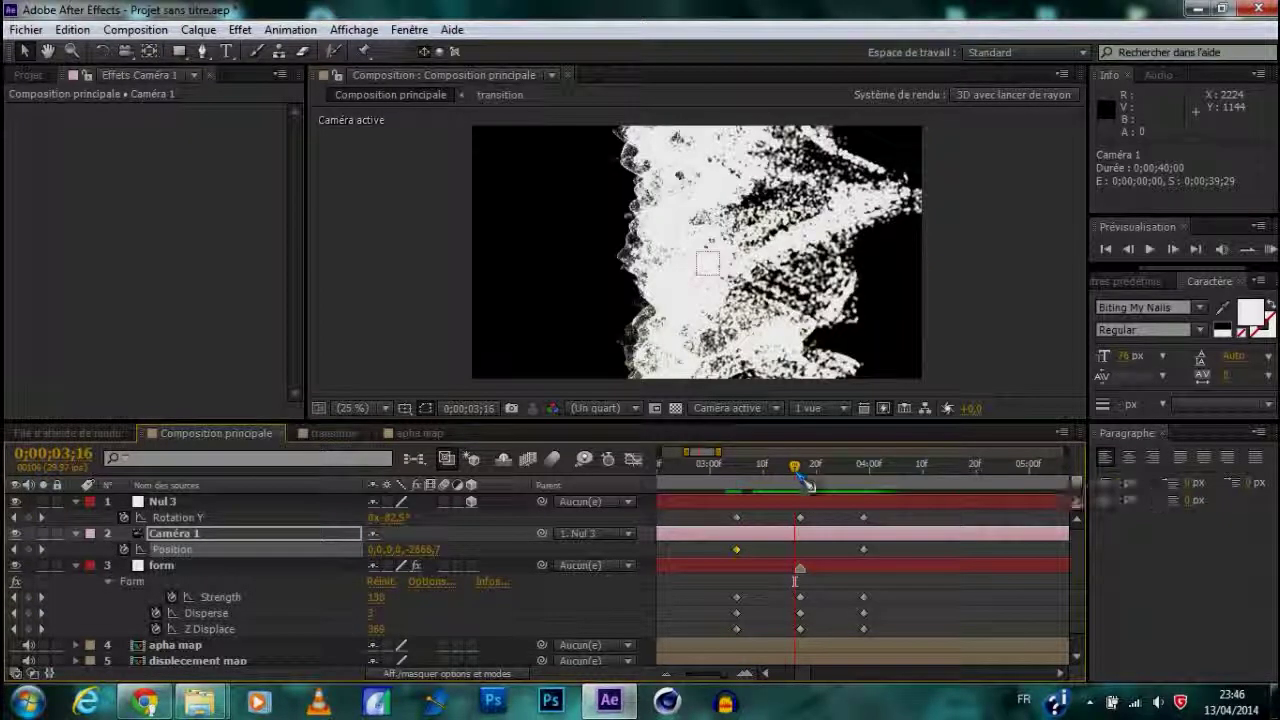
mouse_move(432, 549)
left_mouse_down()
mouse_move(455, 552)
mouse_move(440, 556)
left_mouse_up()
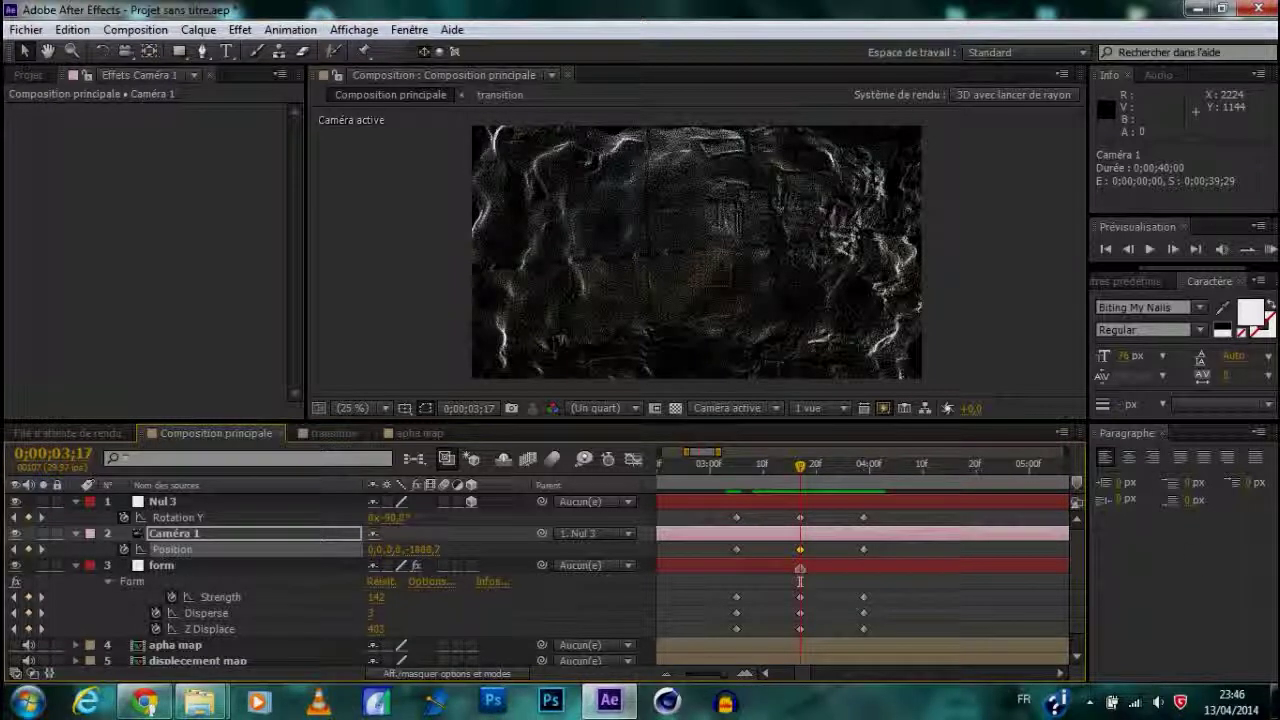
left_click(815, 479)
mouse_move(815, 479)
left_mouse_down()
mouse_move(848, 481)
mouse_move(768, 481)
mouse_move(800, 481)
left_mouse_up()
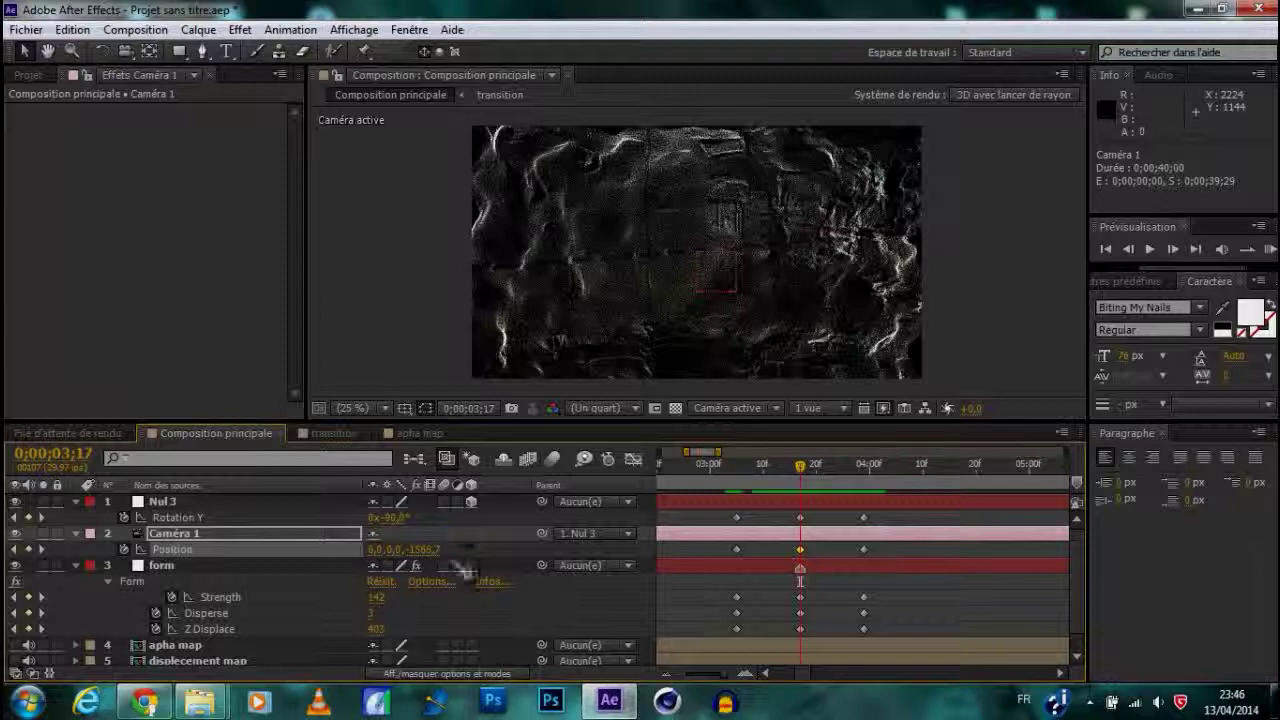
left_click(736, 549)
mouse_move(800, 481)
left_mouse_down()
mouse_move(868, 480)
mouse_move(764, 489)
mouse_move(813, 489)
left_mouse_up()
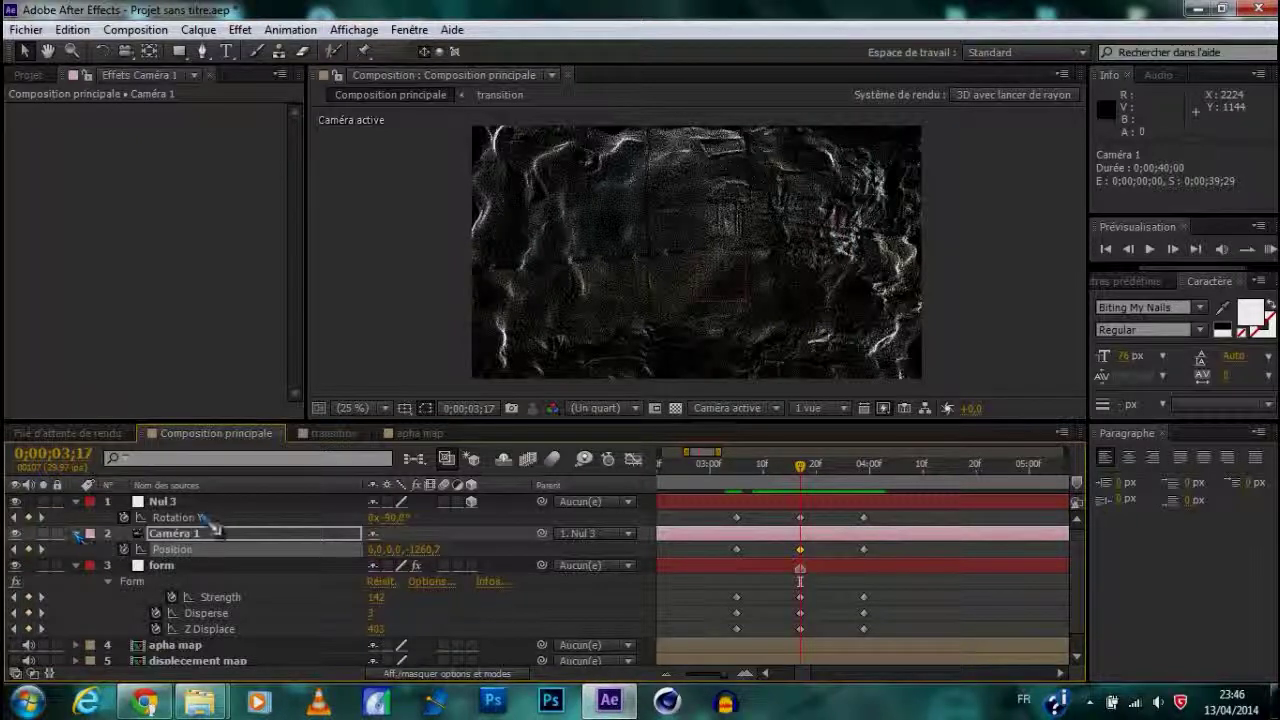
Keyframe the form layer's Opacity at 0% at the transition's start, 0;00;03;05, and at its end, 0;00;03;29
left_click(160, 566)
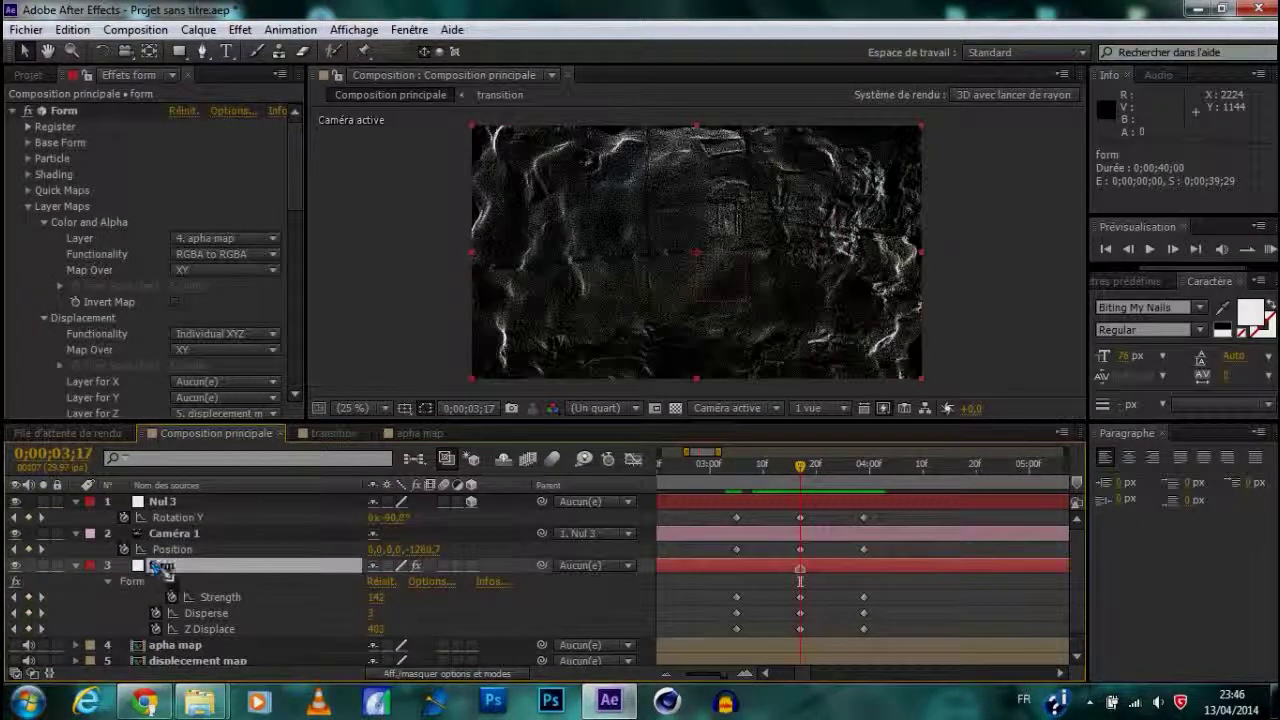
left_click(737, 466)
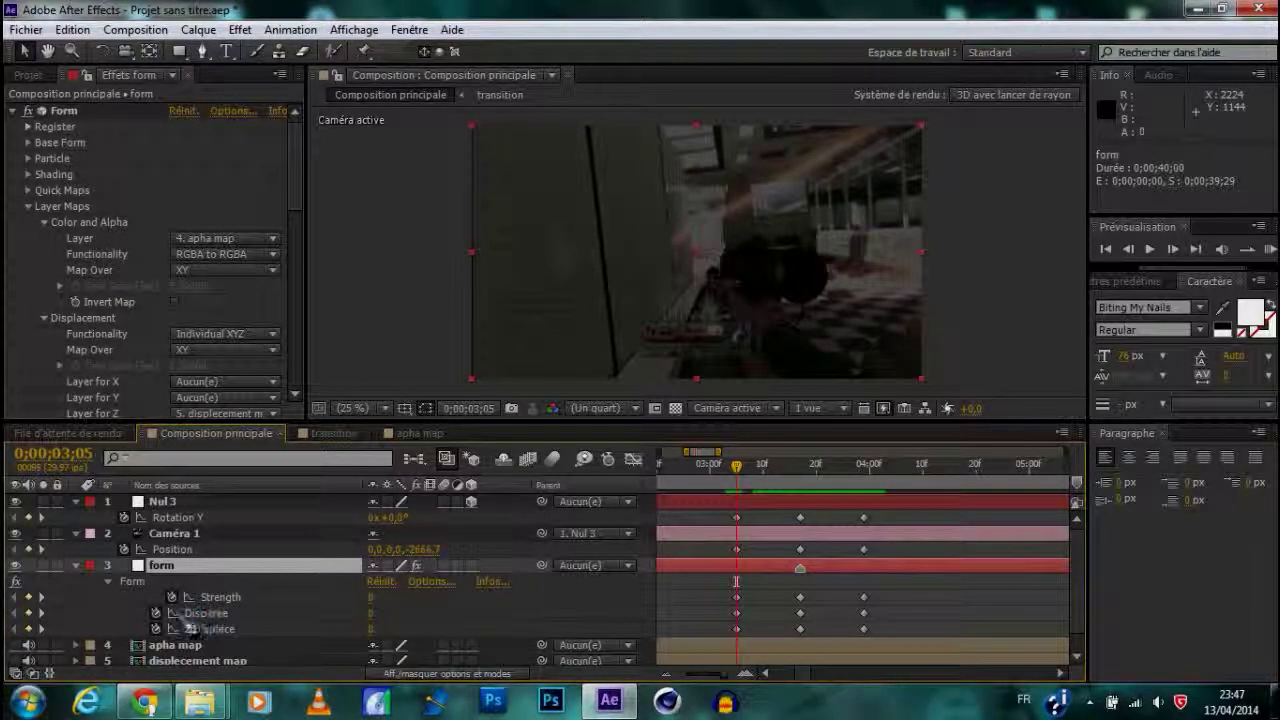
scroll(155, 628, "down", 1)
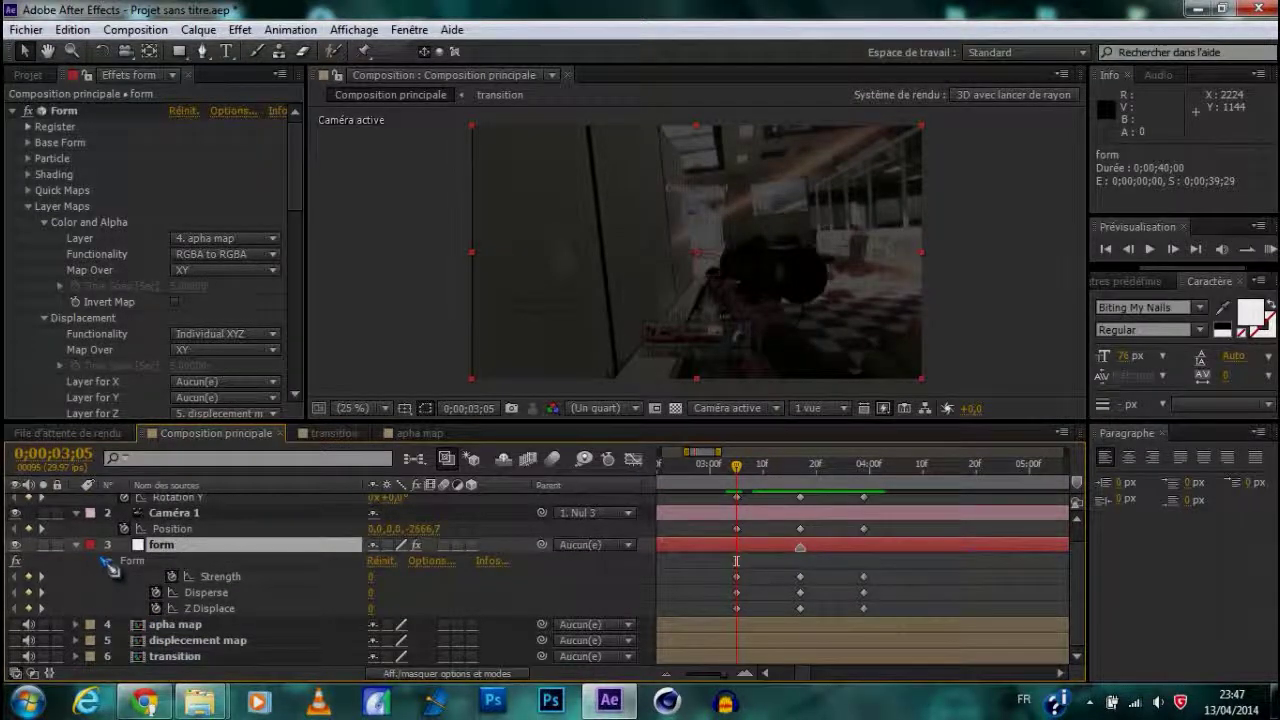
key("t")
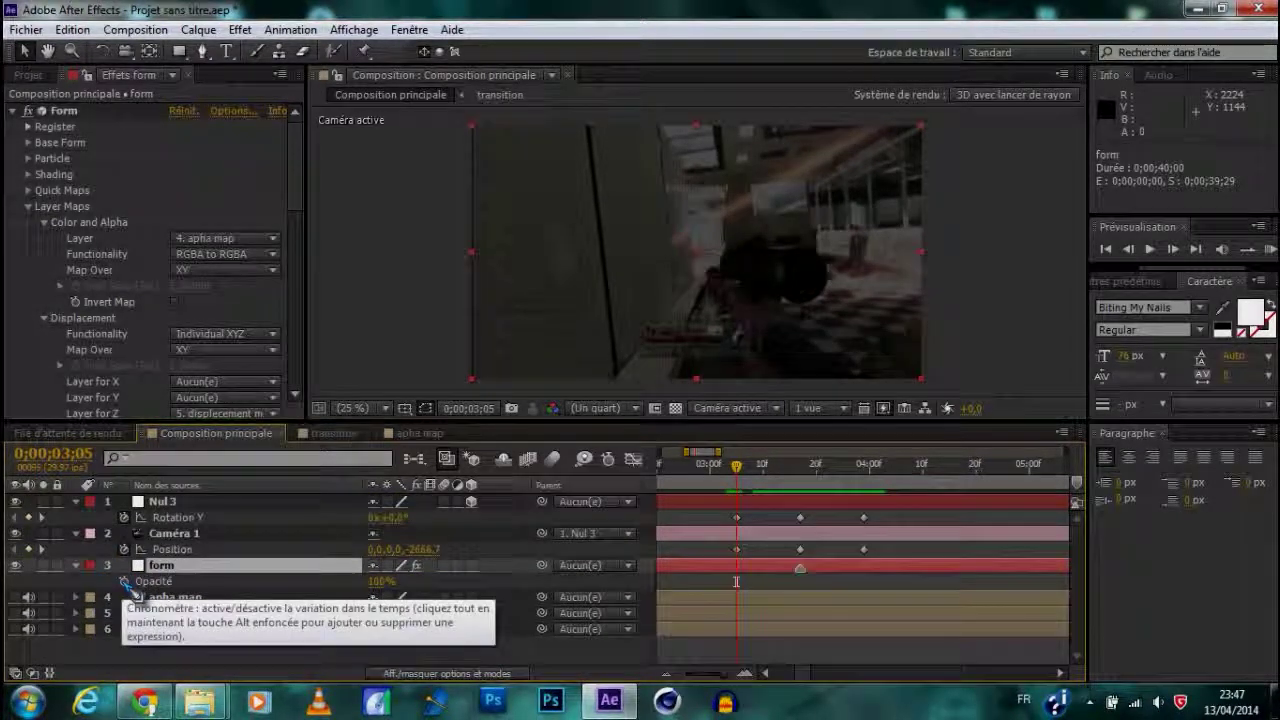
left_click(126, 581)
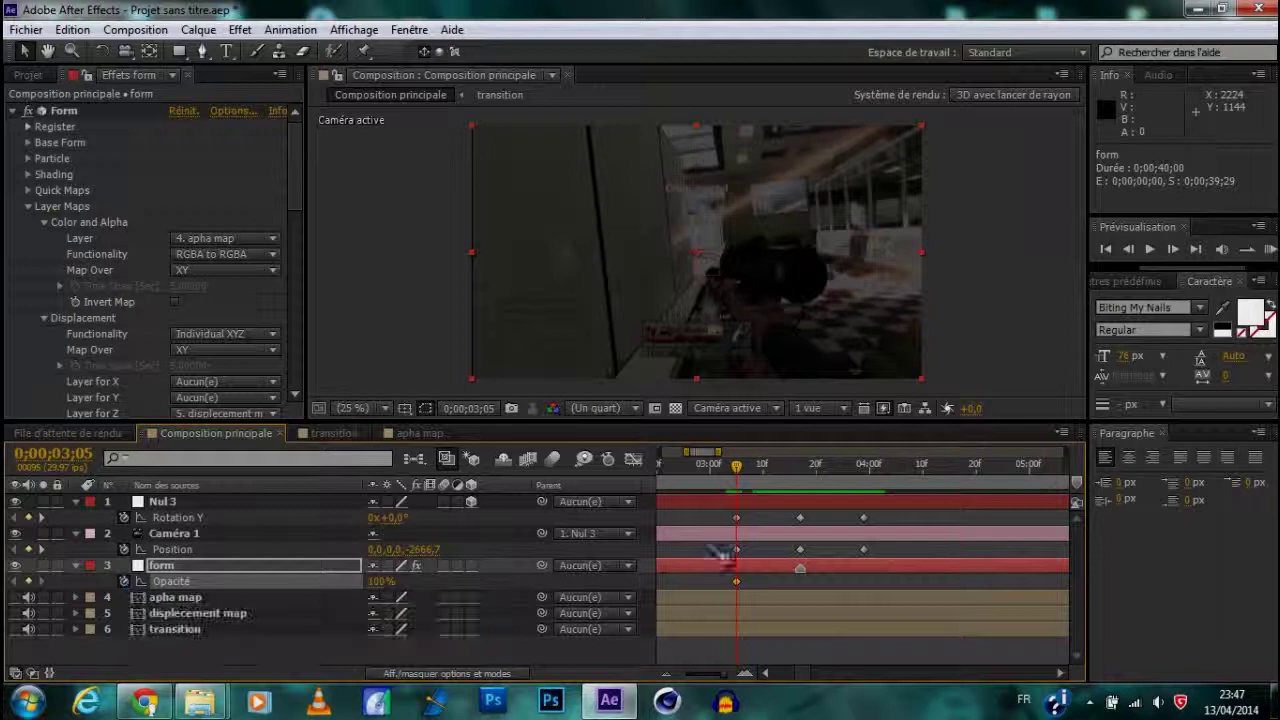
type("0")
key("Return")
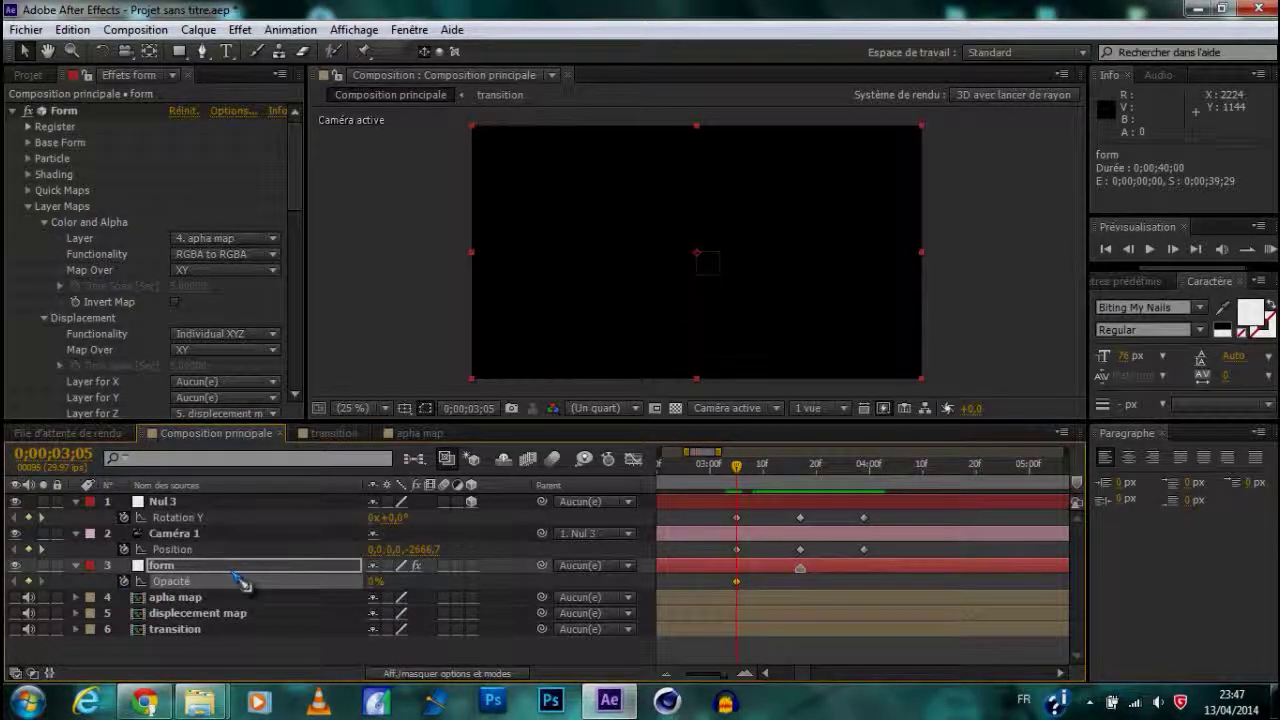
left_click(865, 466)
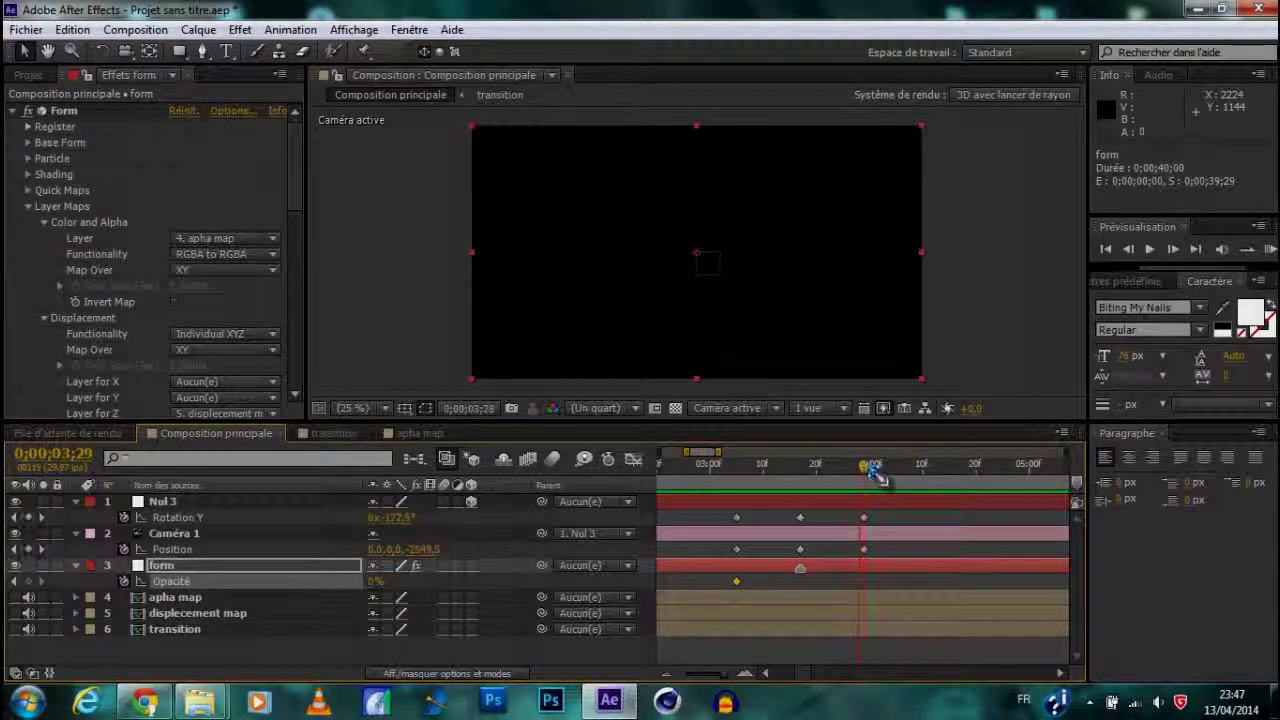
left_click(28, 581)
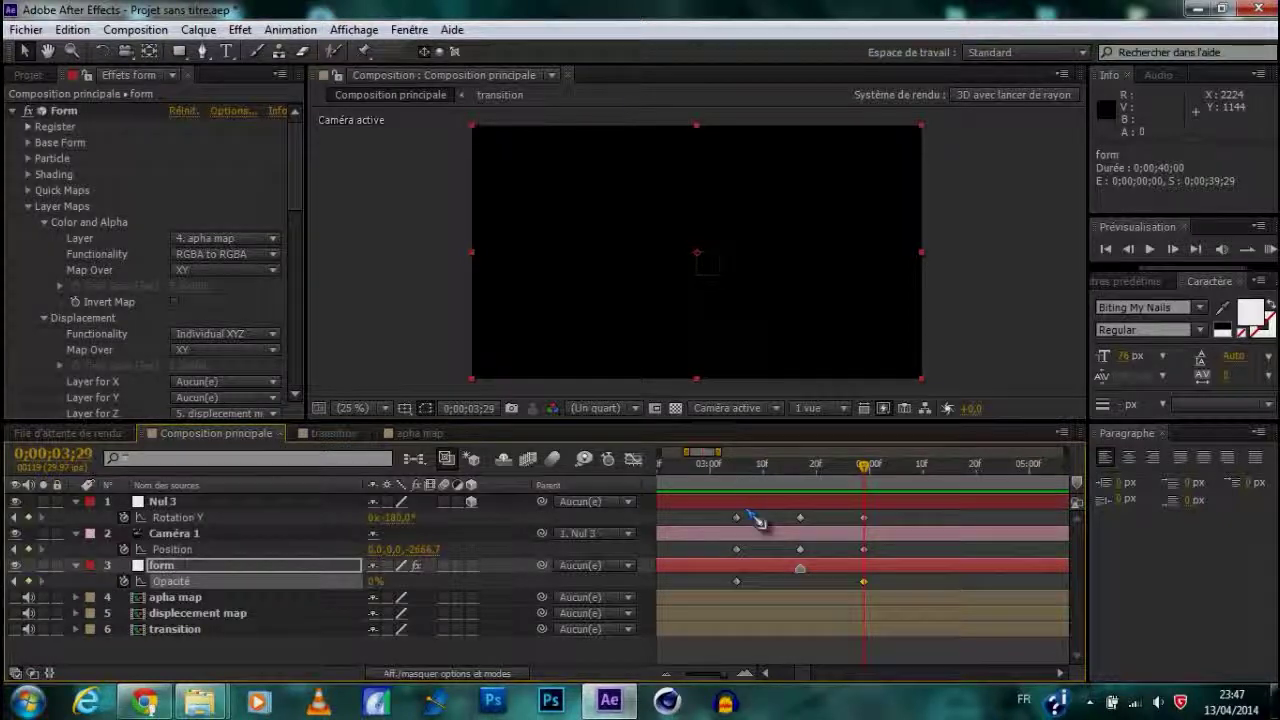
Keyframe the form layer's Opacity at 100% at 0;00;03;07 and at 0;00;03;27
left_click(754, 466)
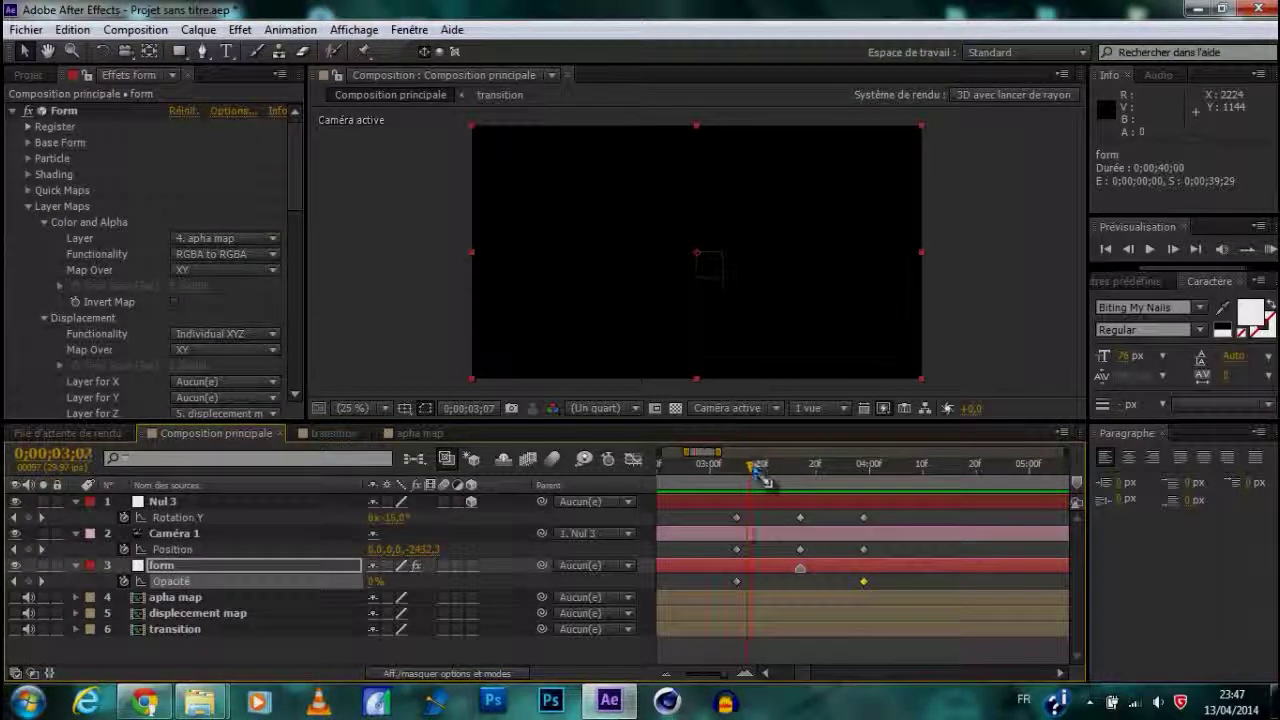
left_click_drag(751, 470, 748, 468)
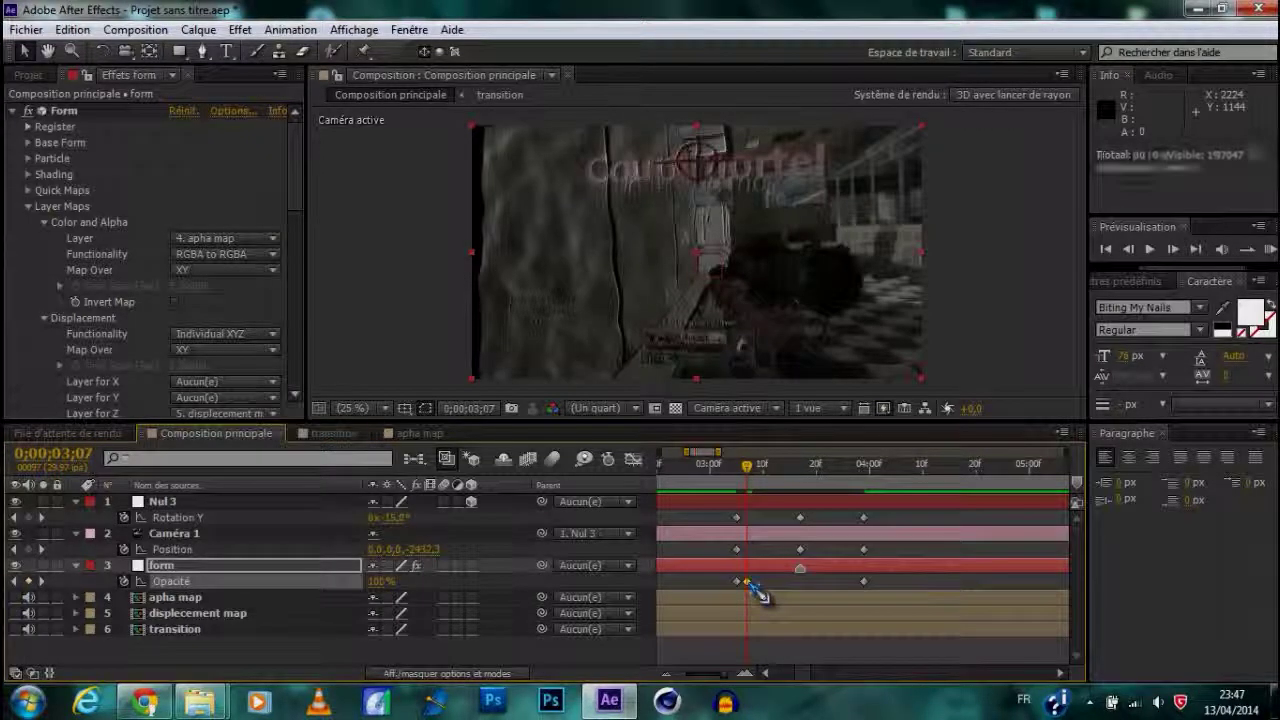
left_click(860, 468)
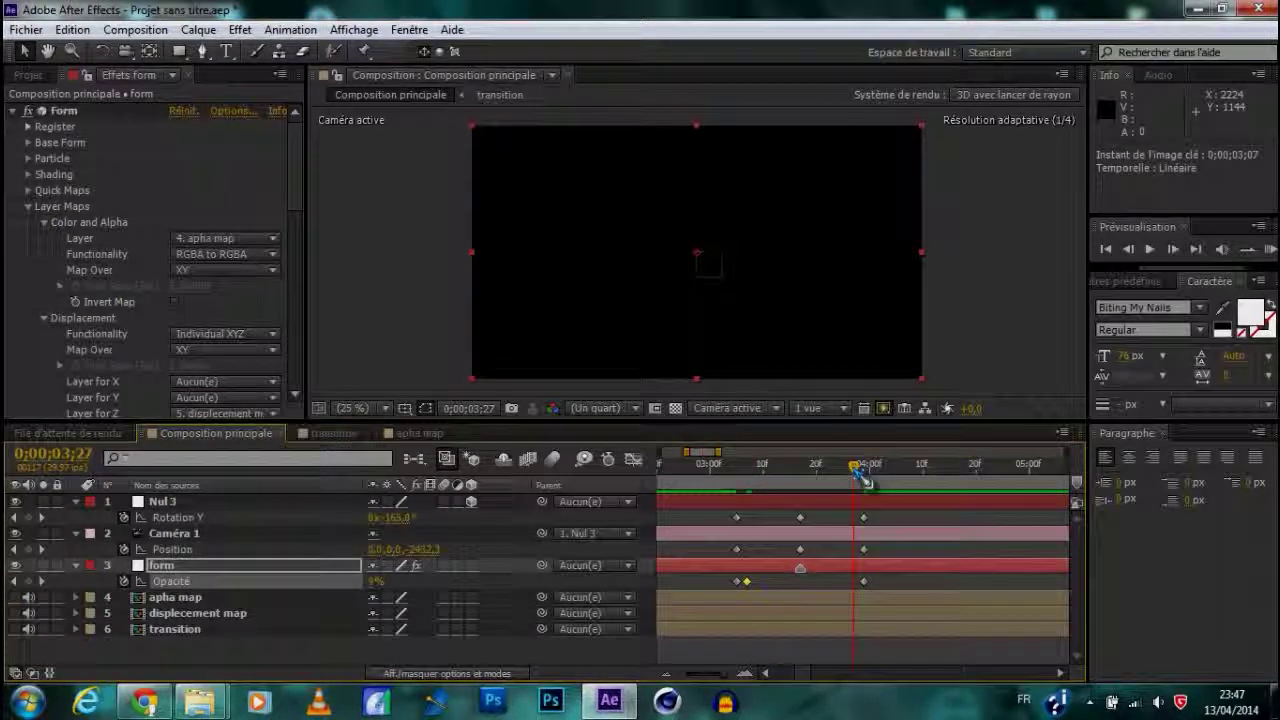
left_click_drag(860, 467, 855, 468)
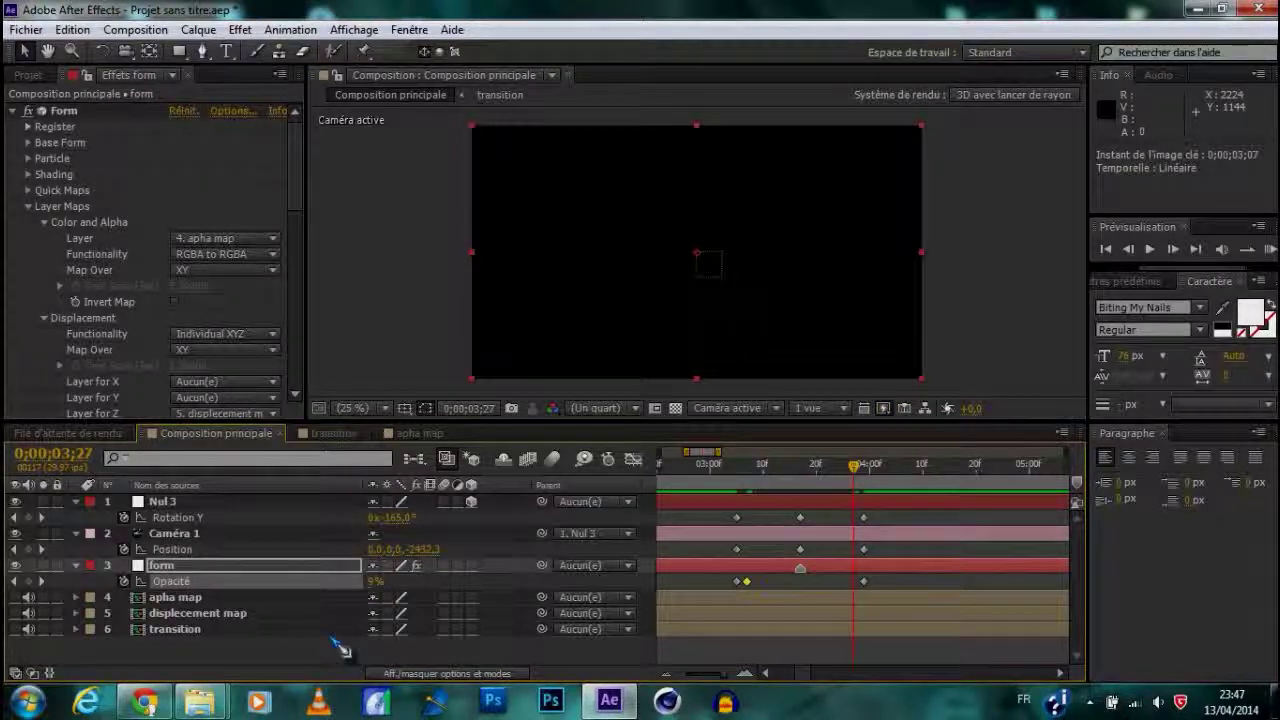
left_click_drag(376, 581, 655, 572)
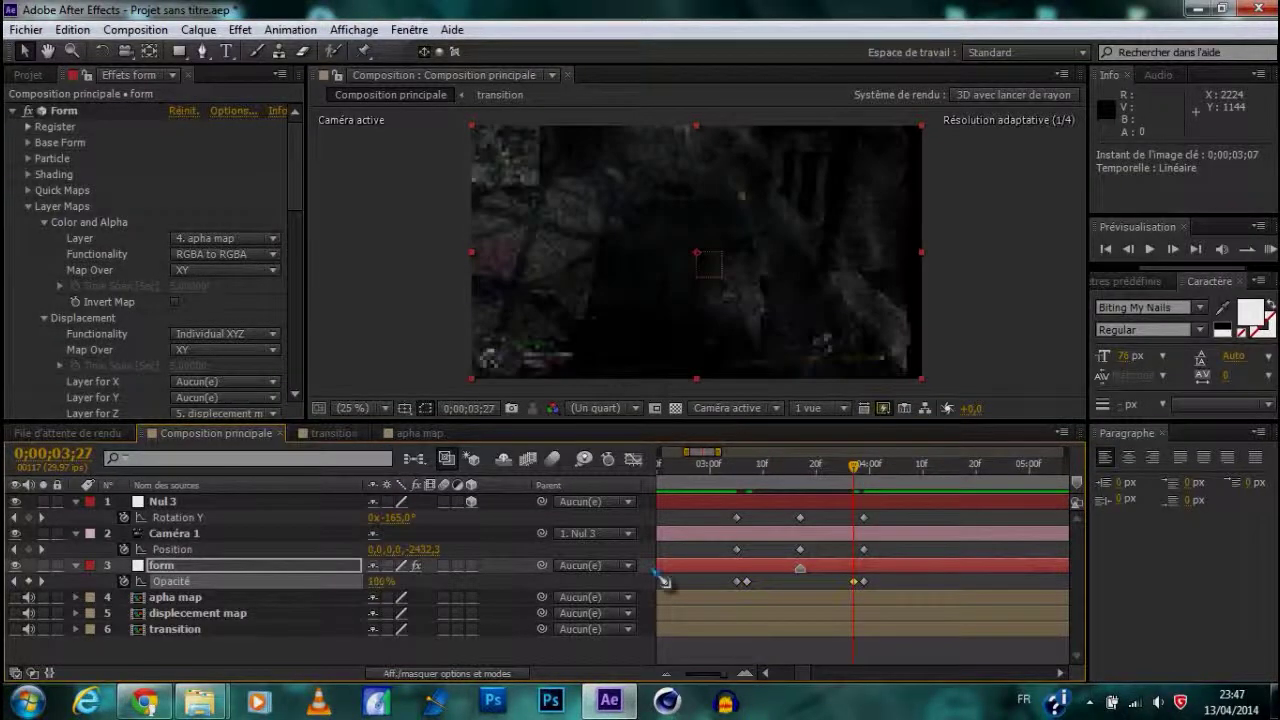
left_click(860, 466)
left_click_drag(857, 472, 758, 488)
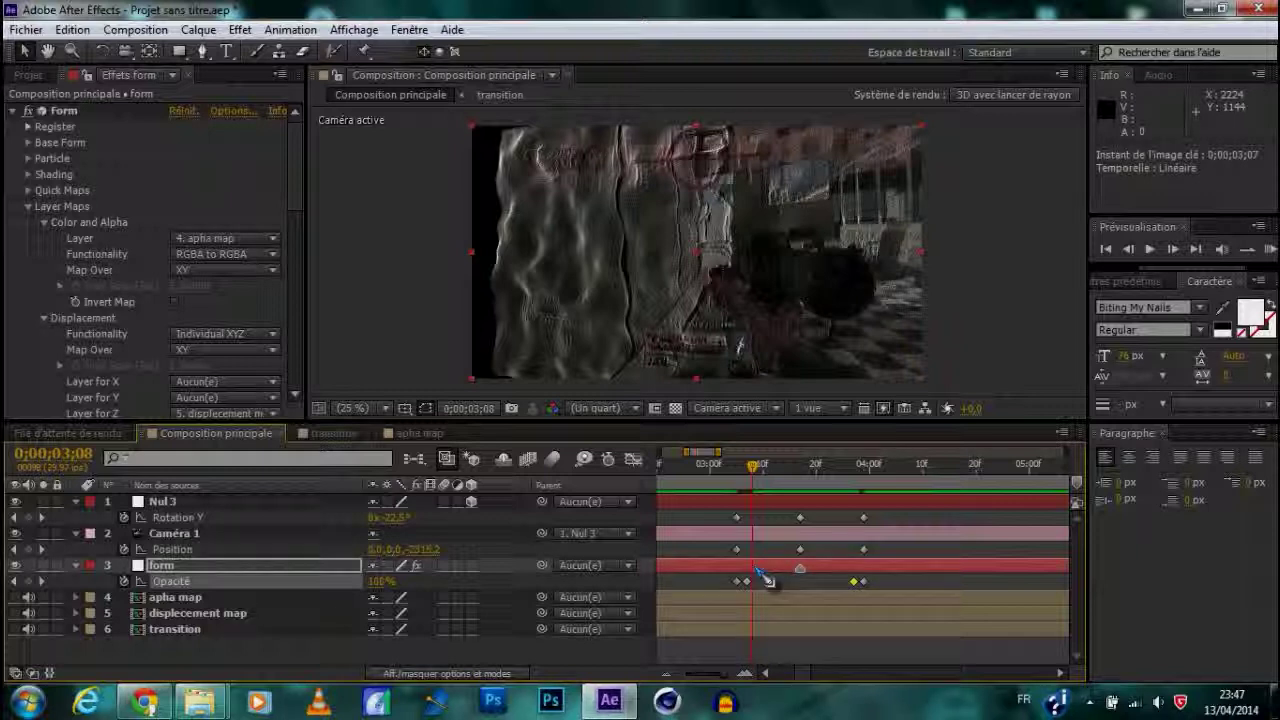
Keyframe the transition layer's Opacity at 100% at 0;00;03;05 and at 30% at 0;00;03;09
left_click(198, 632)
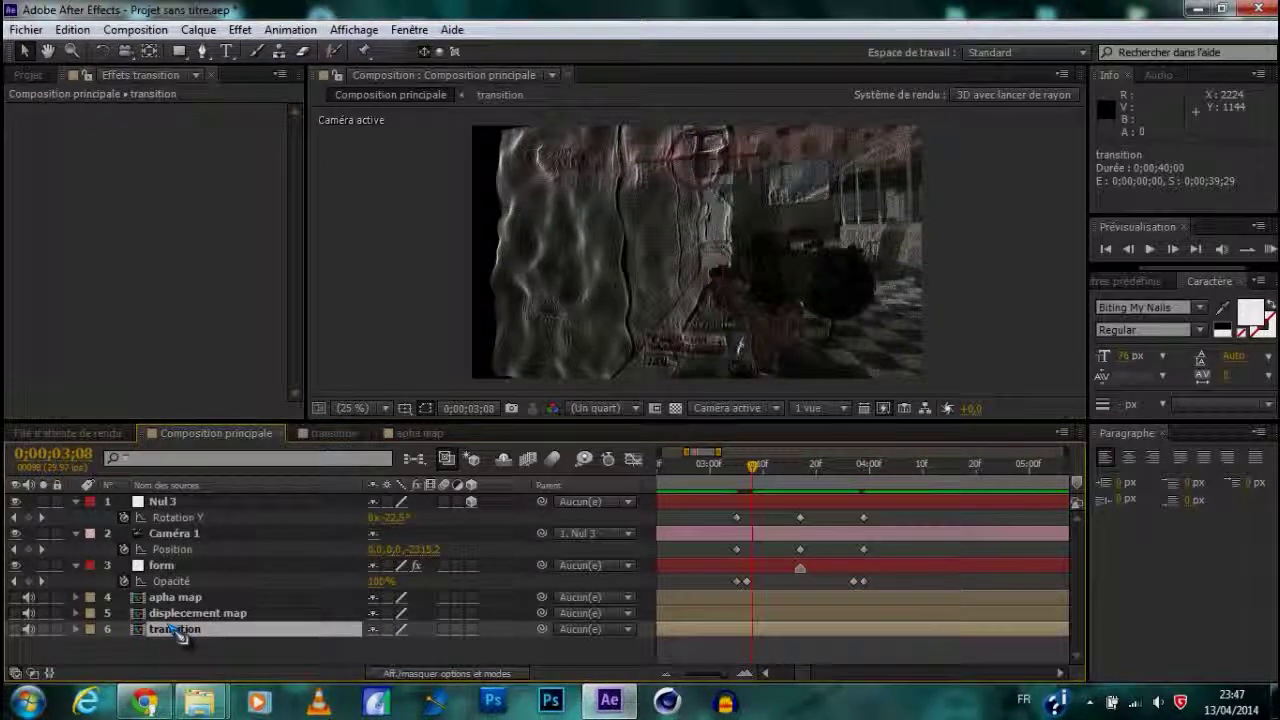
key("t")
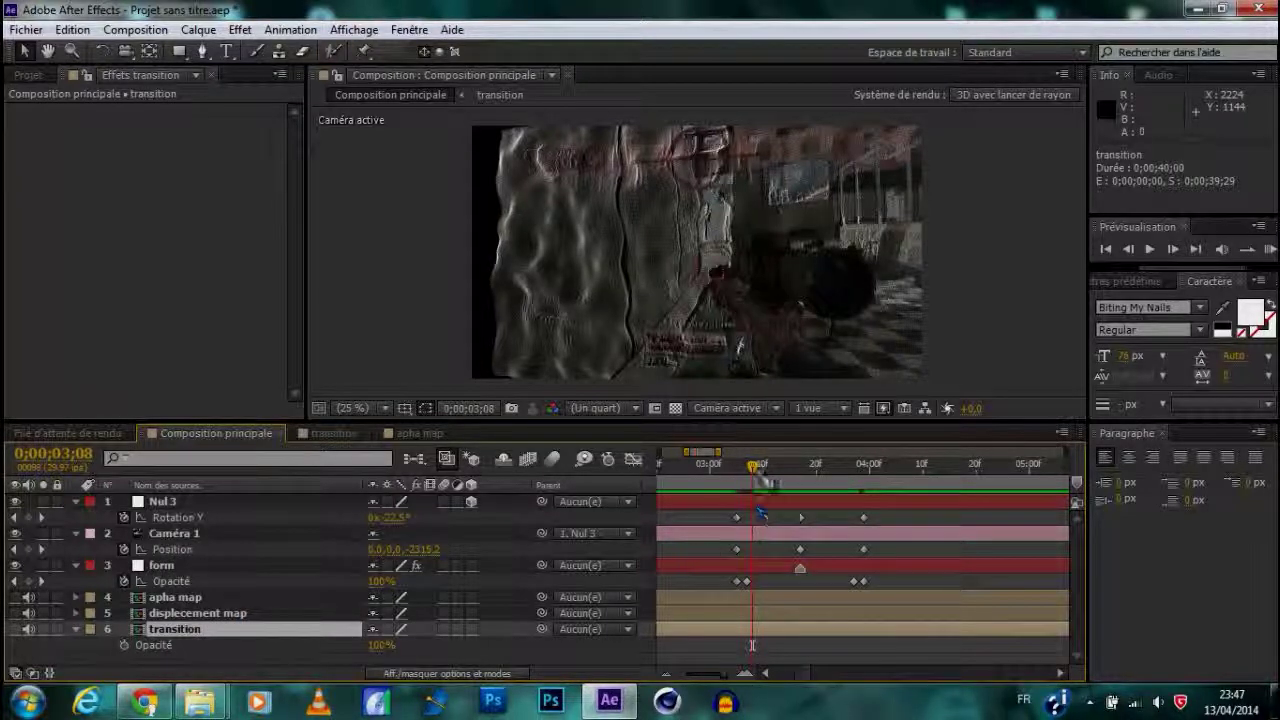
left_click_drag(760, 468, 737, 476)
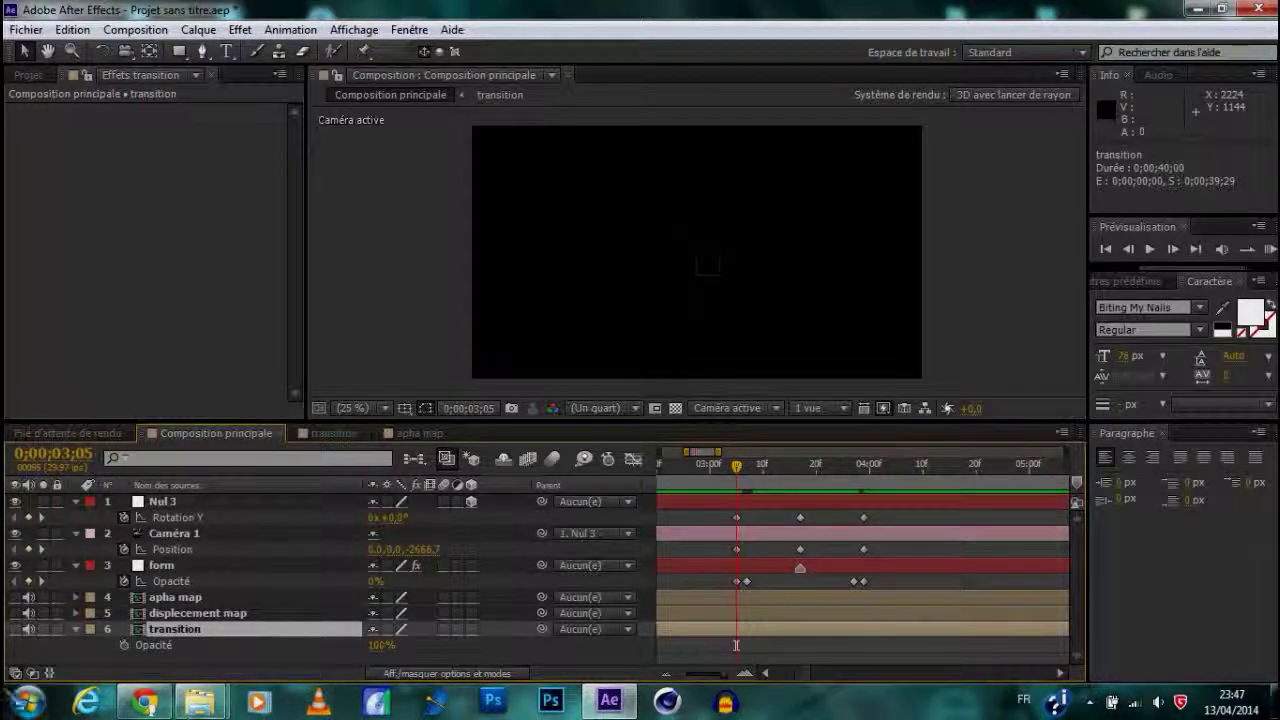
left_click(126, 645)
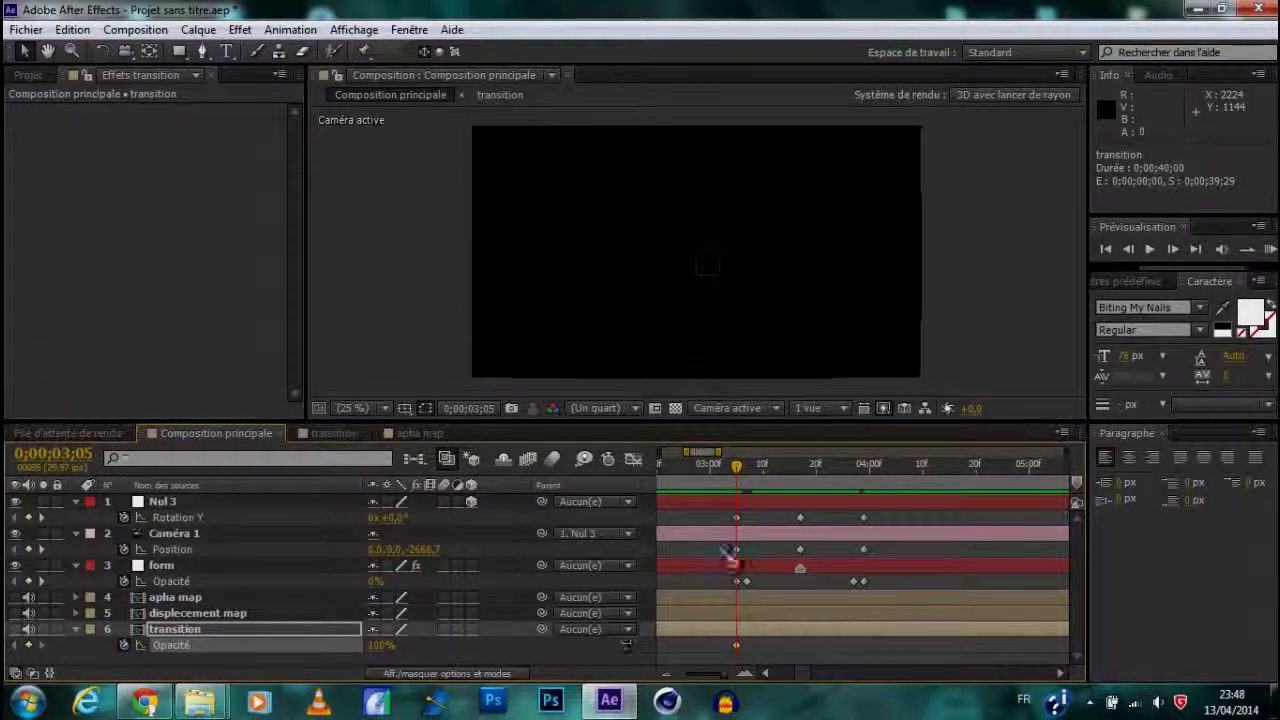
left_click(745, 466)
left_click_drag(745, 467, 762, 476)
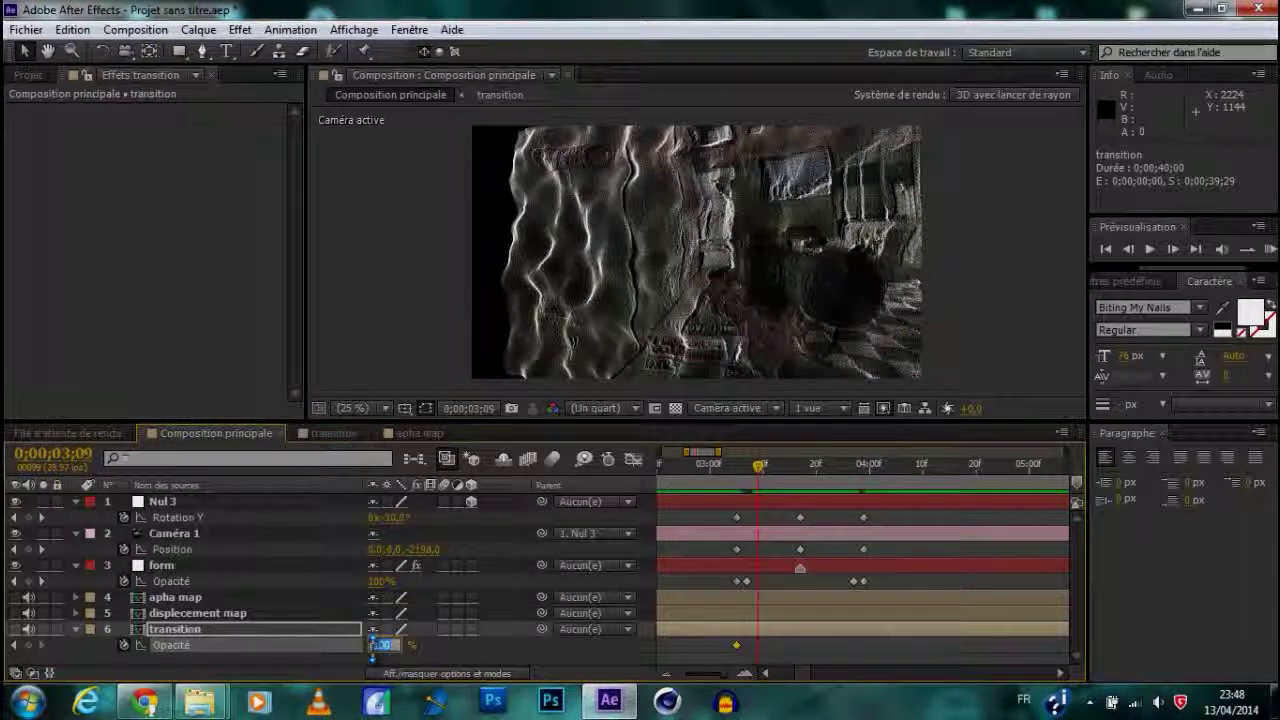
type("0")
key("Return")
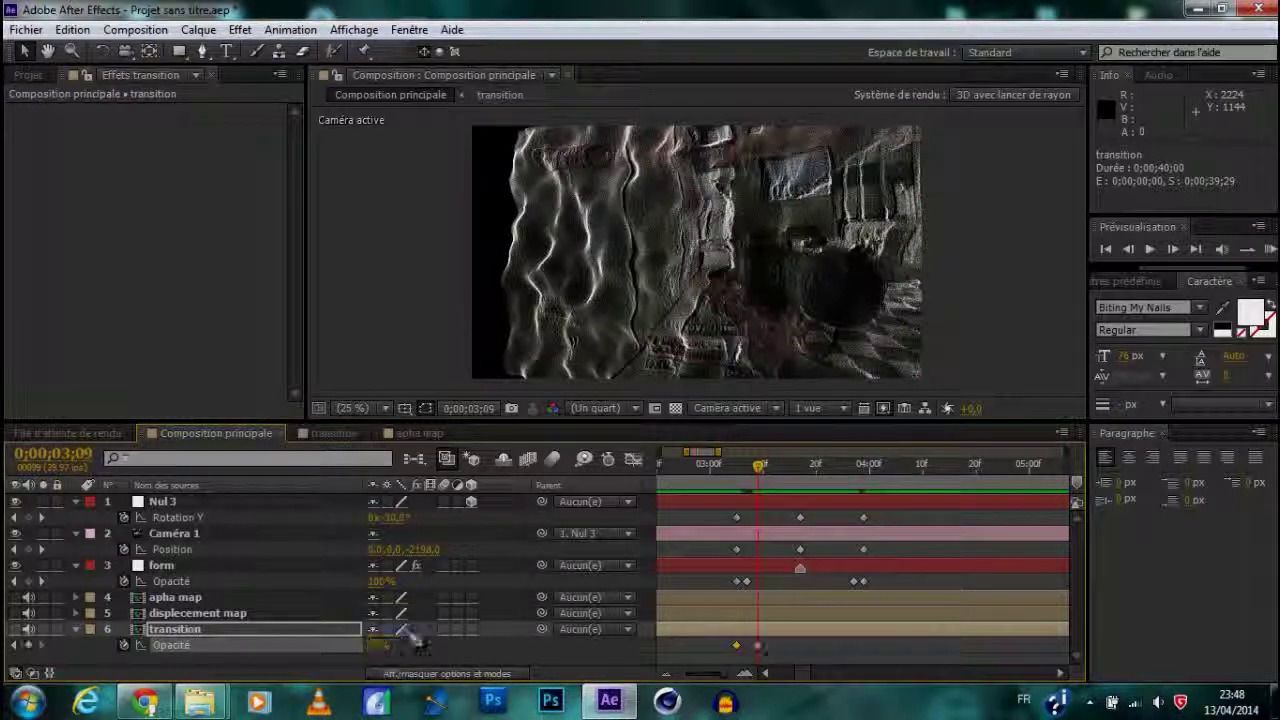
Keyframe the transition layer's Opacity at 100% at 0;00;03;29 and at 30% at 0;00;03;25
left_click_drag(849, 476, 864, 474)
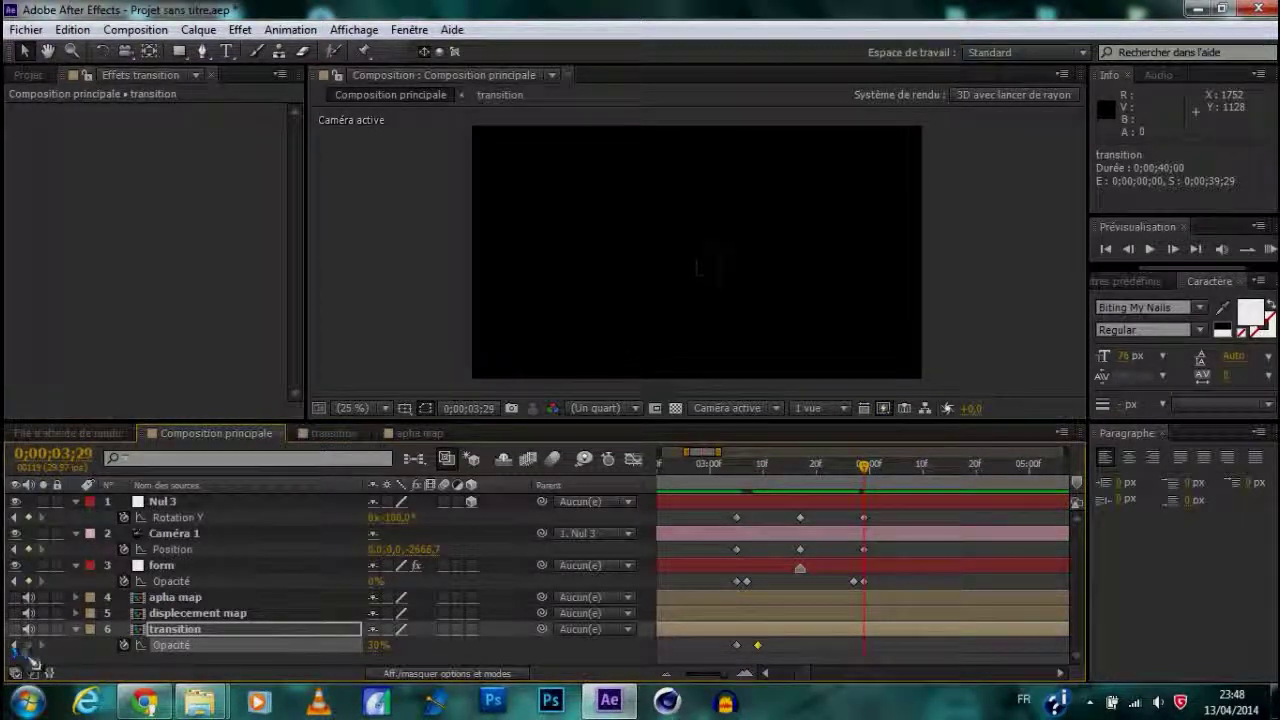
left_click(28, 646)
left_click_drag(375, 648, 692, 668)
left_click_drag(878, 470, 845, 472)
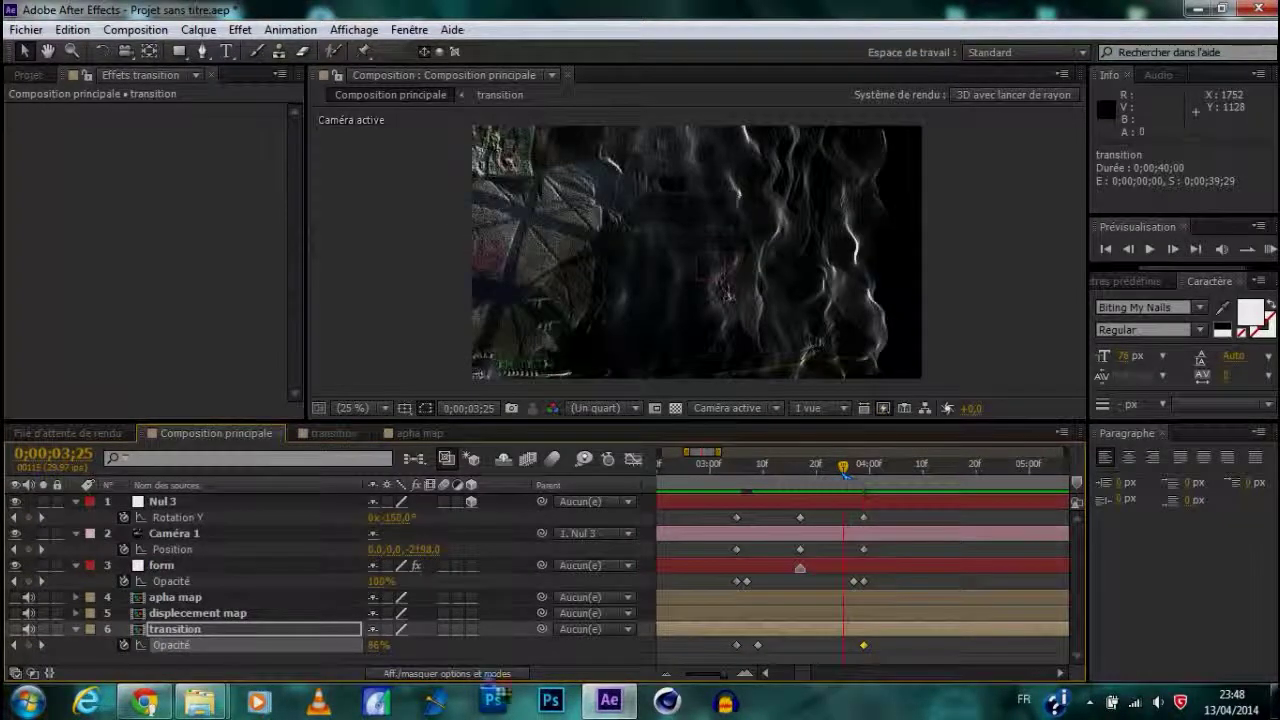
left_click(382, 646)
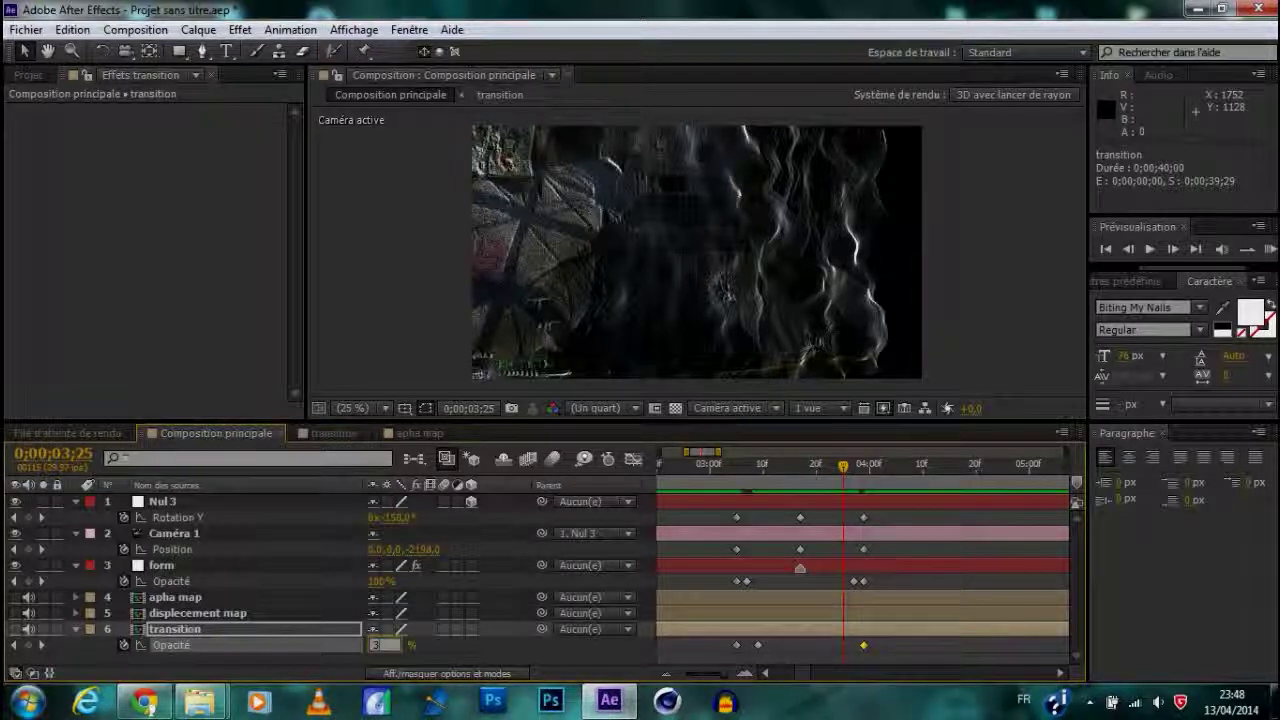
type("30")
key("Return")
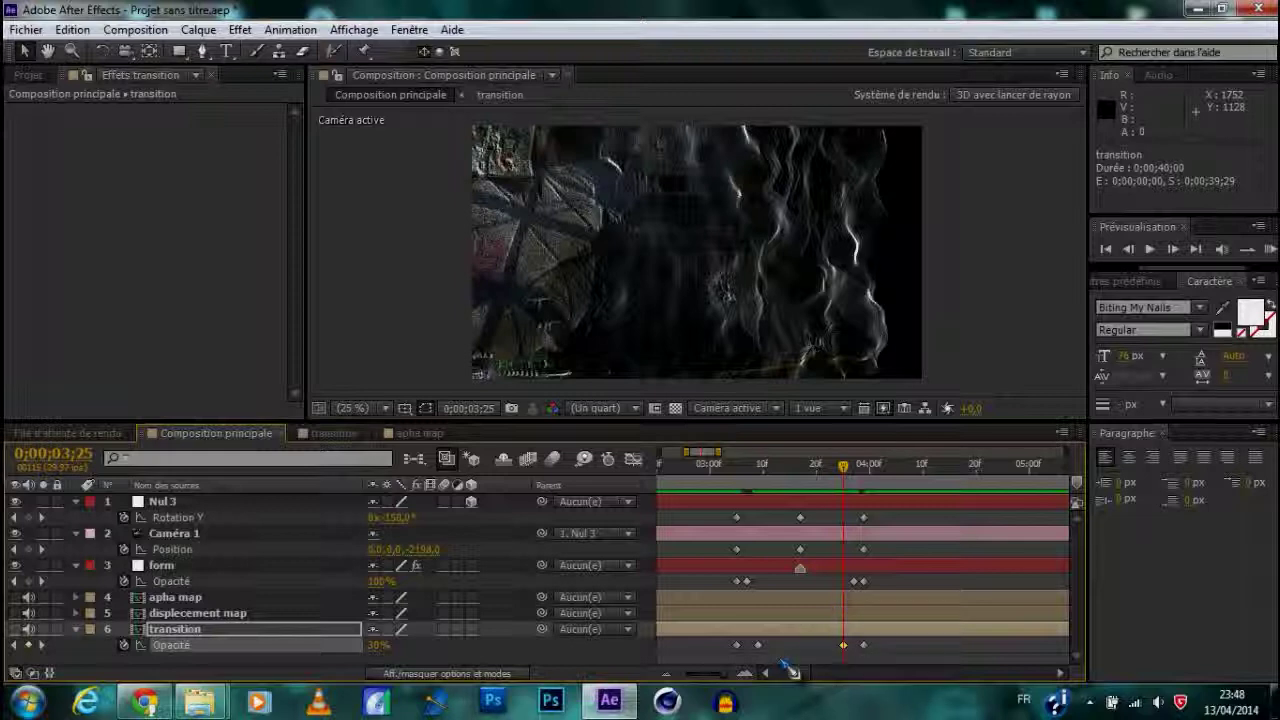
Make the transition, displacement map and alpha map layers visible, and preview the frames at 0;00;03;17 and 0;00;03;12
double_click(196, 633)
key("Return")
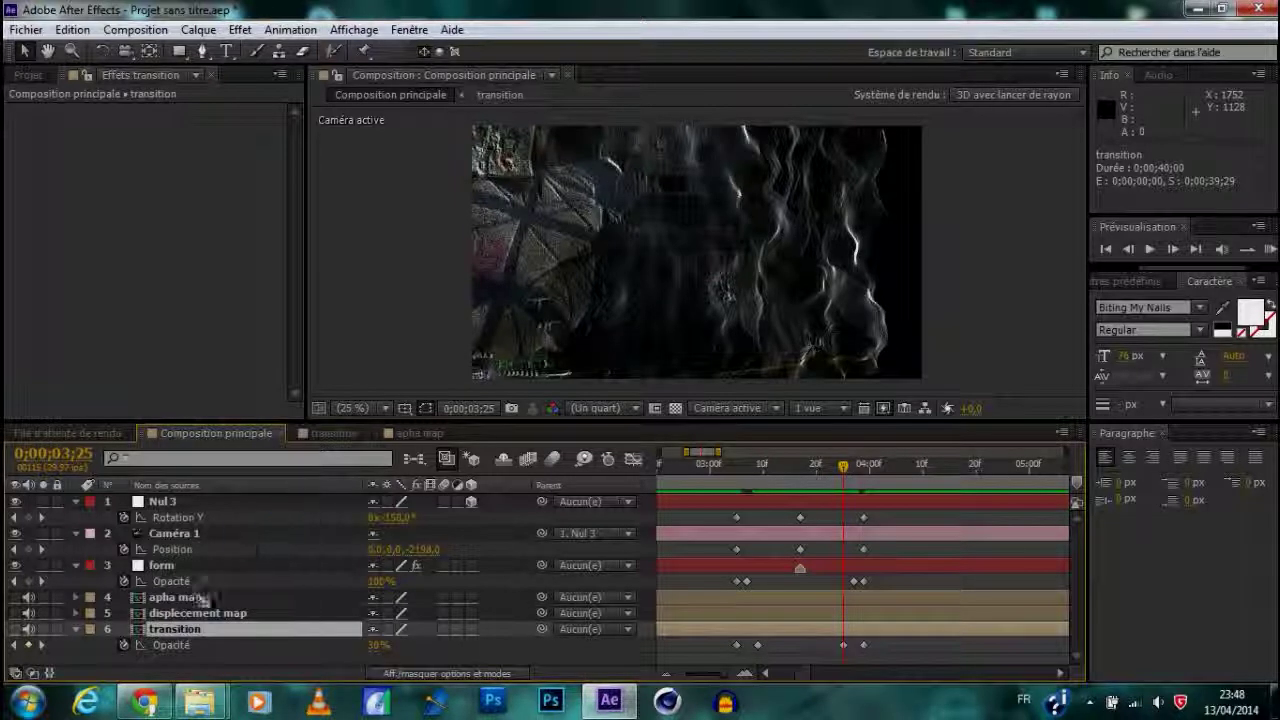
left_click(15, 629)
left_click(15, 613)
left_click(15, 597)
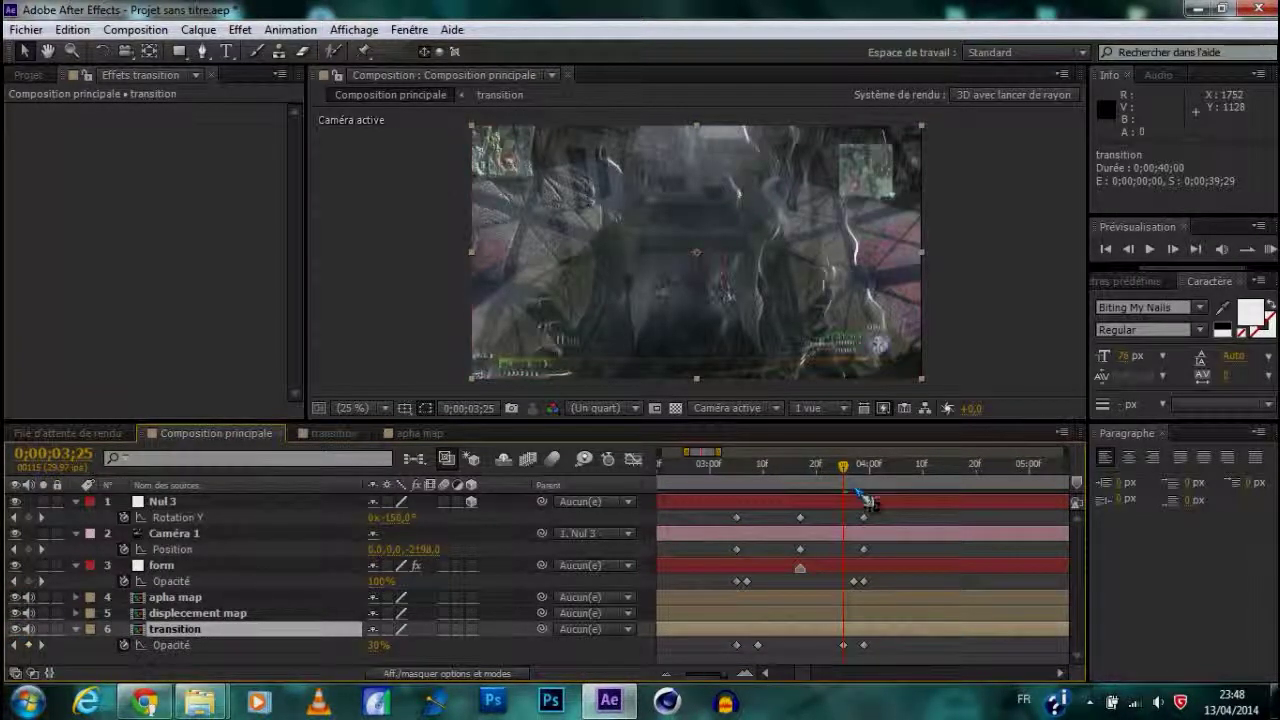
left_click_drag(843, 466, 805, 487)
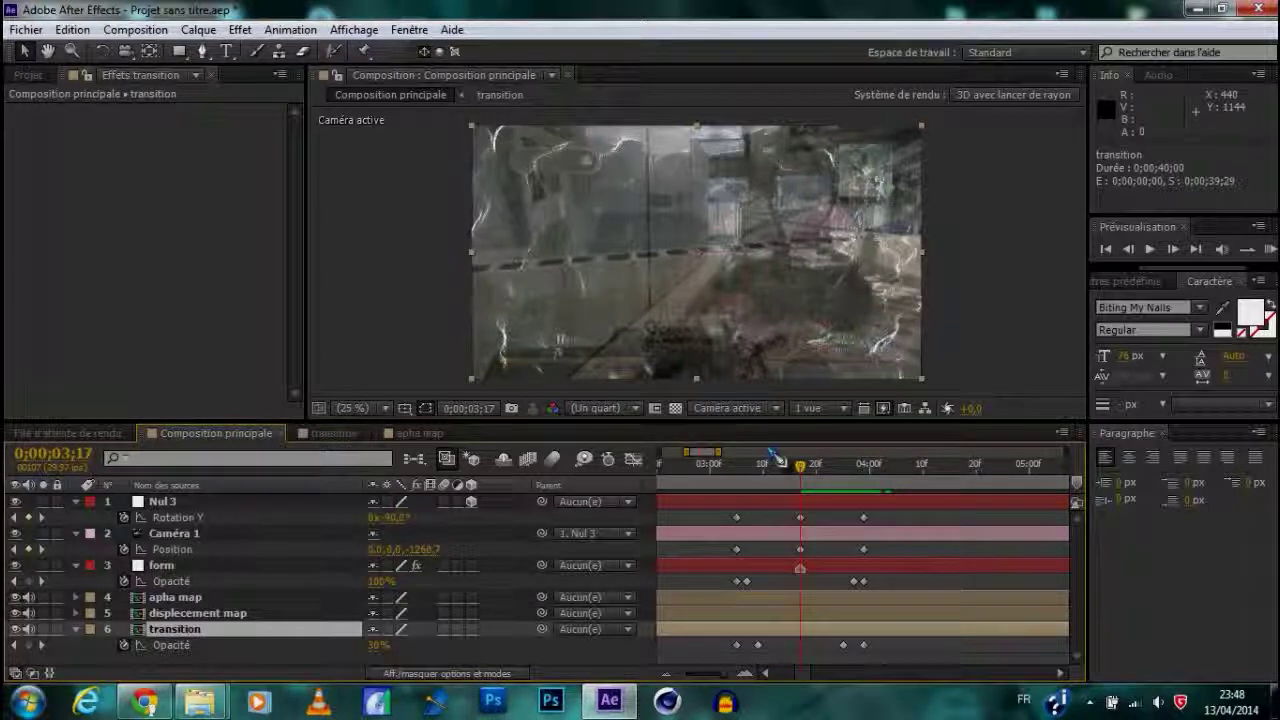
left_click(774, 468)
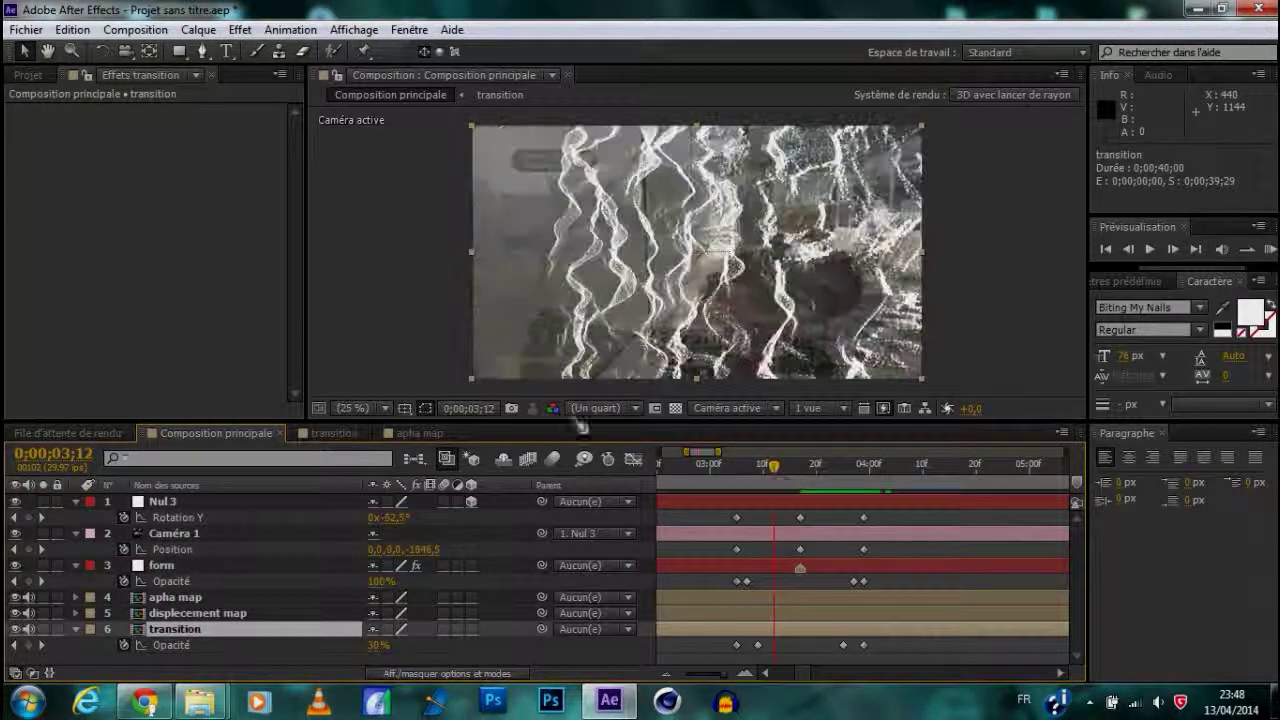
left_click(240, 29)
mouse_move(403, 214)
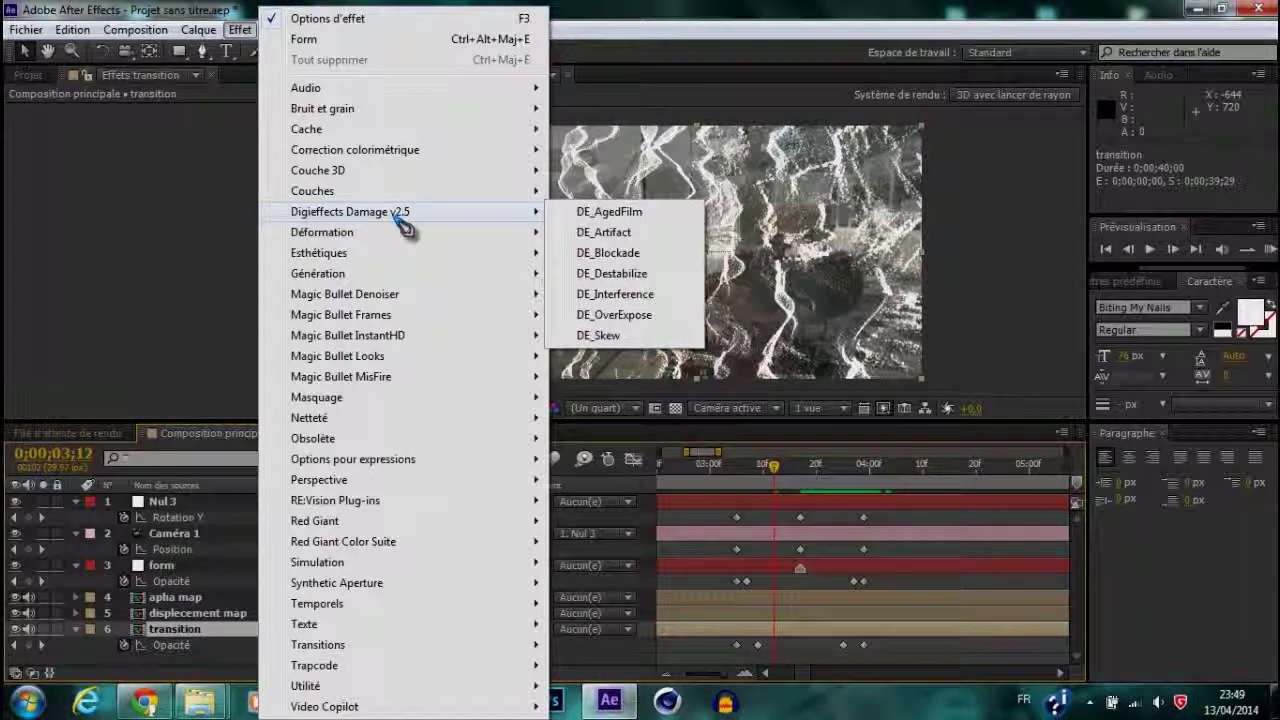
mouse_move(466, 358)
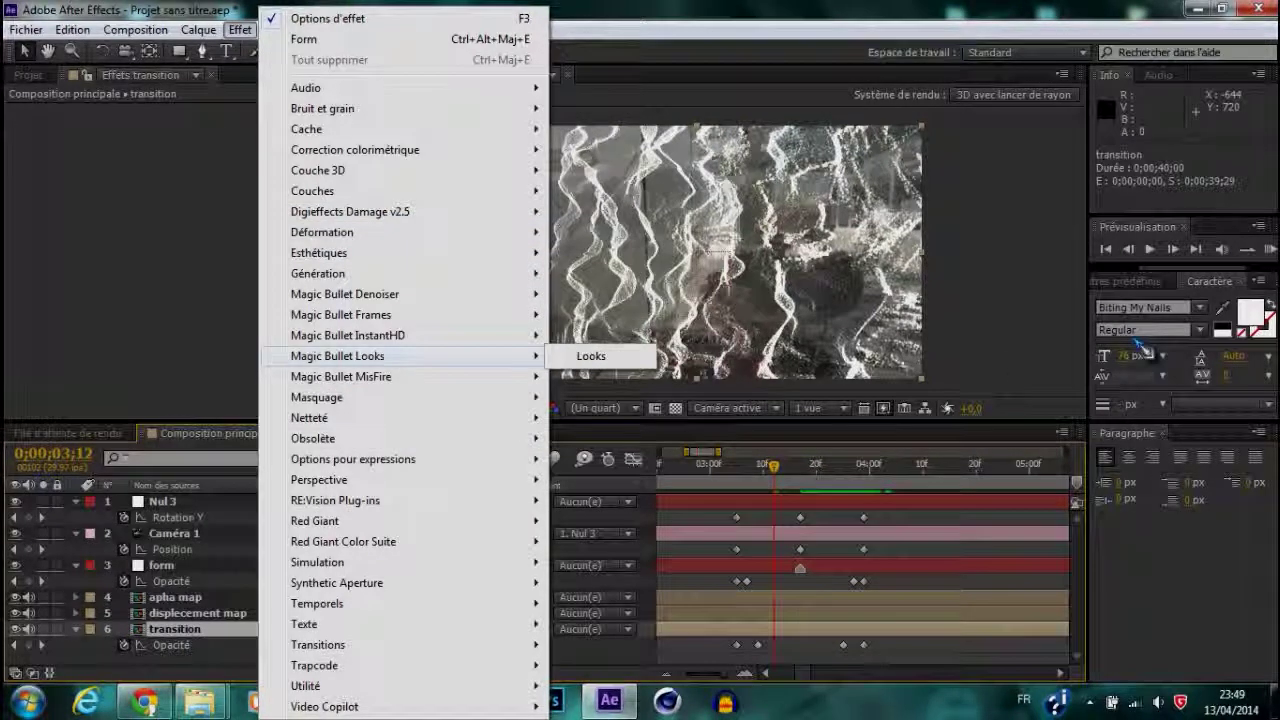
Find the Flou accéléré effect, apply it to the transition layer, and raise its Intensité to about 418.8
left_click(1145, 283)
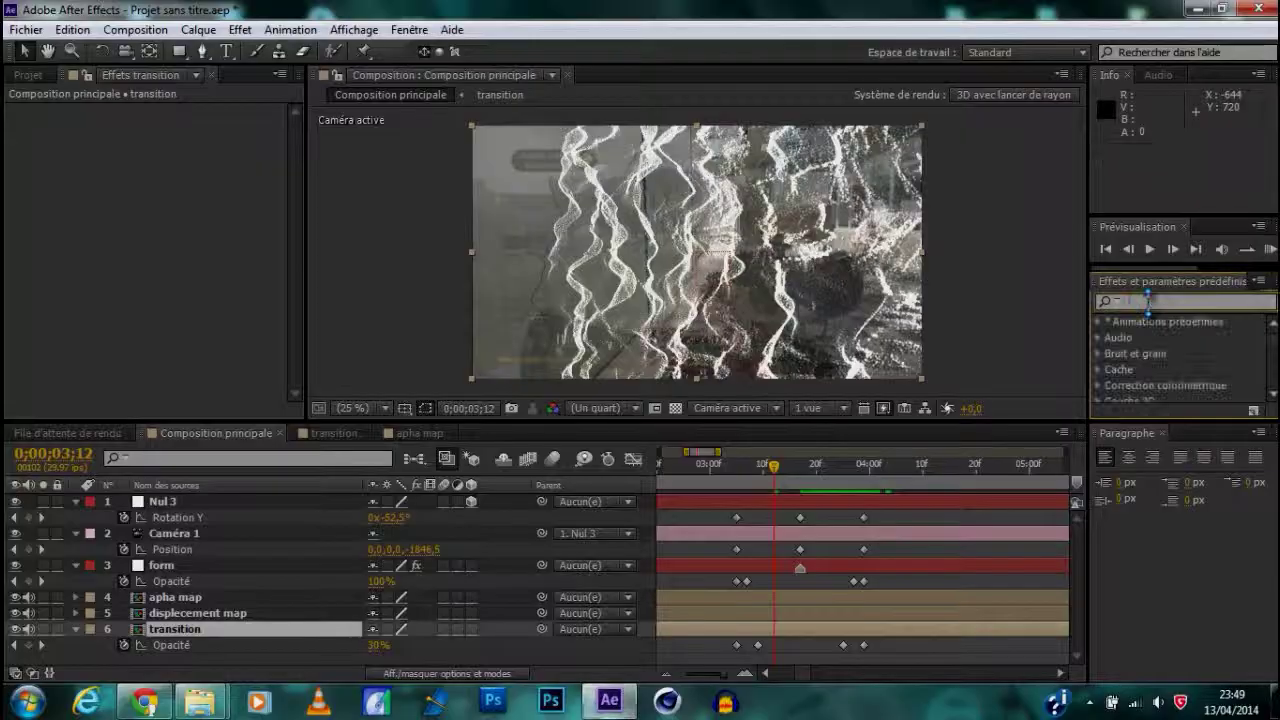
type("fl")
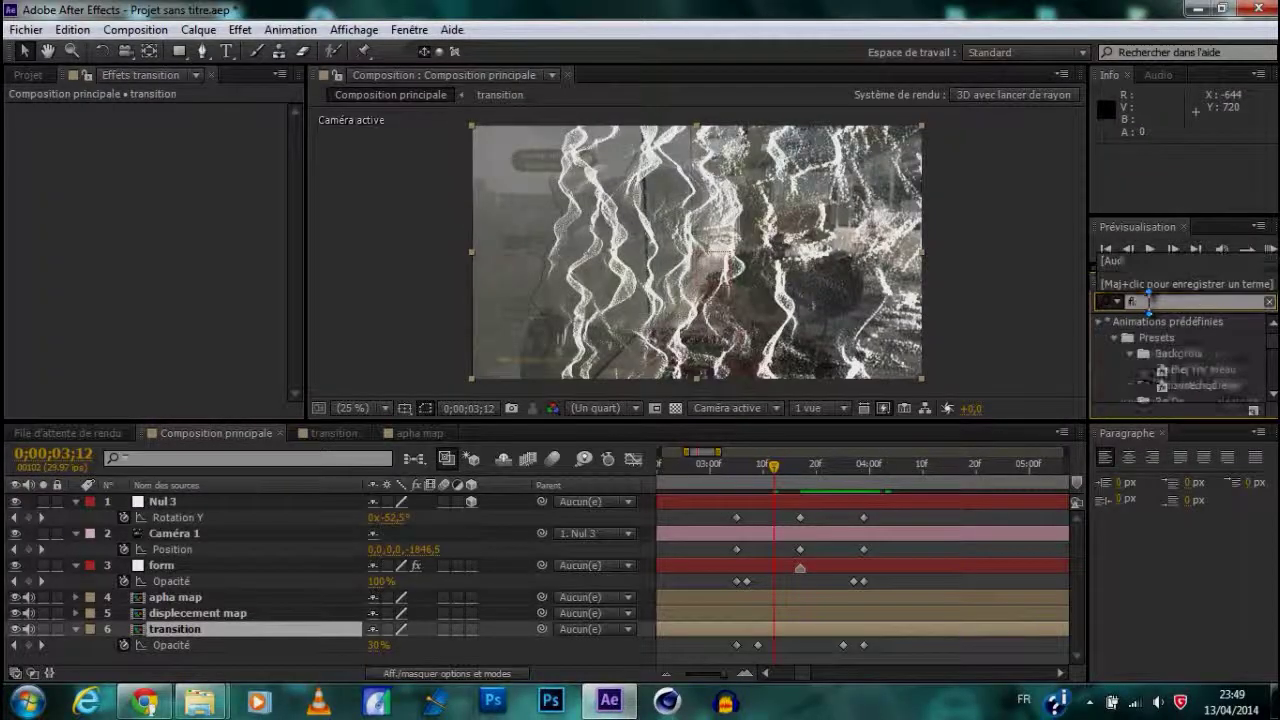
type("ou al")
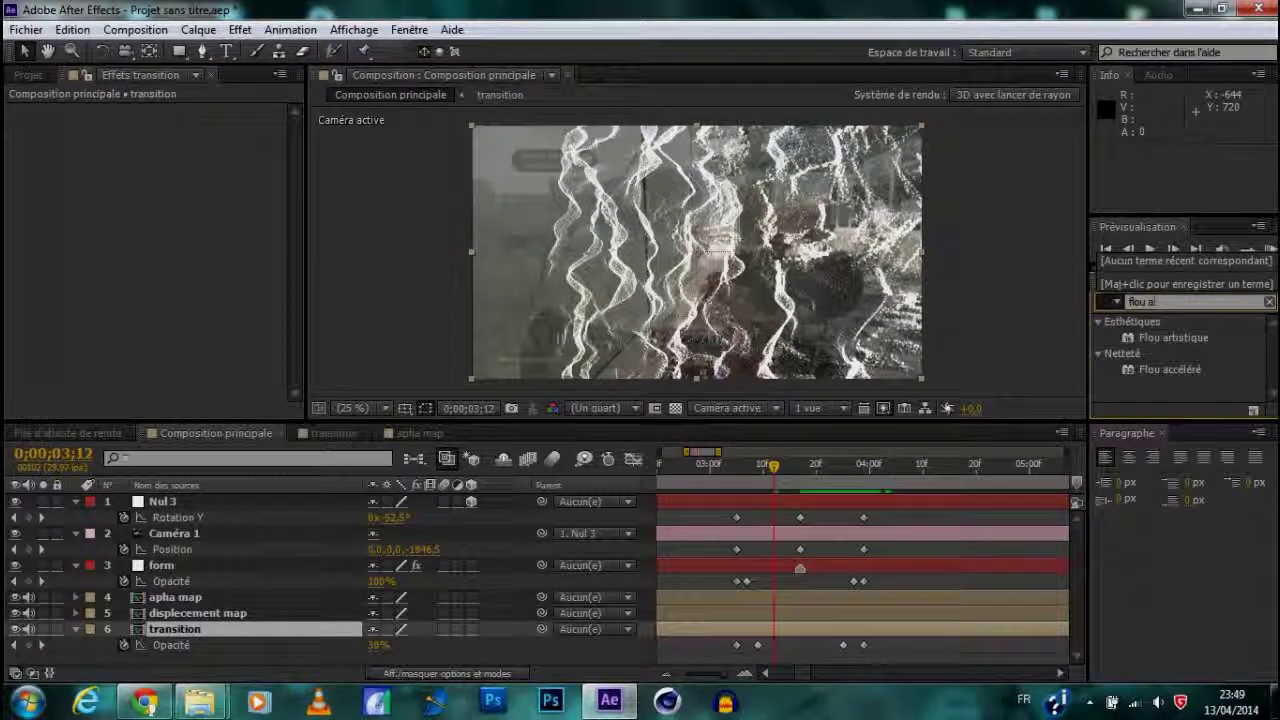
left_click_drag(1170, 370, 780, 645)
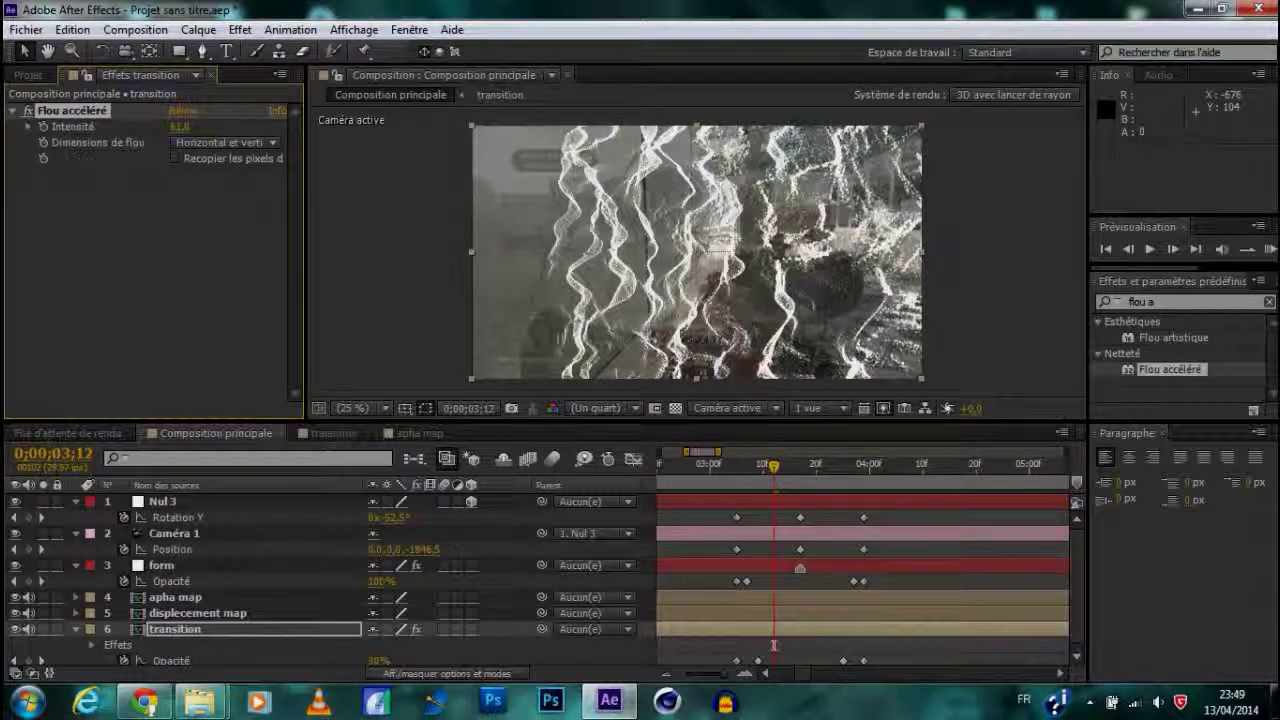
left_click_drag(183, 127, 609, 166)
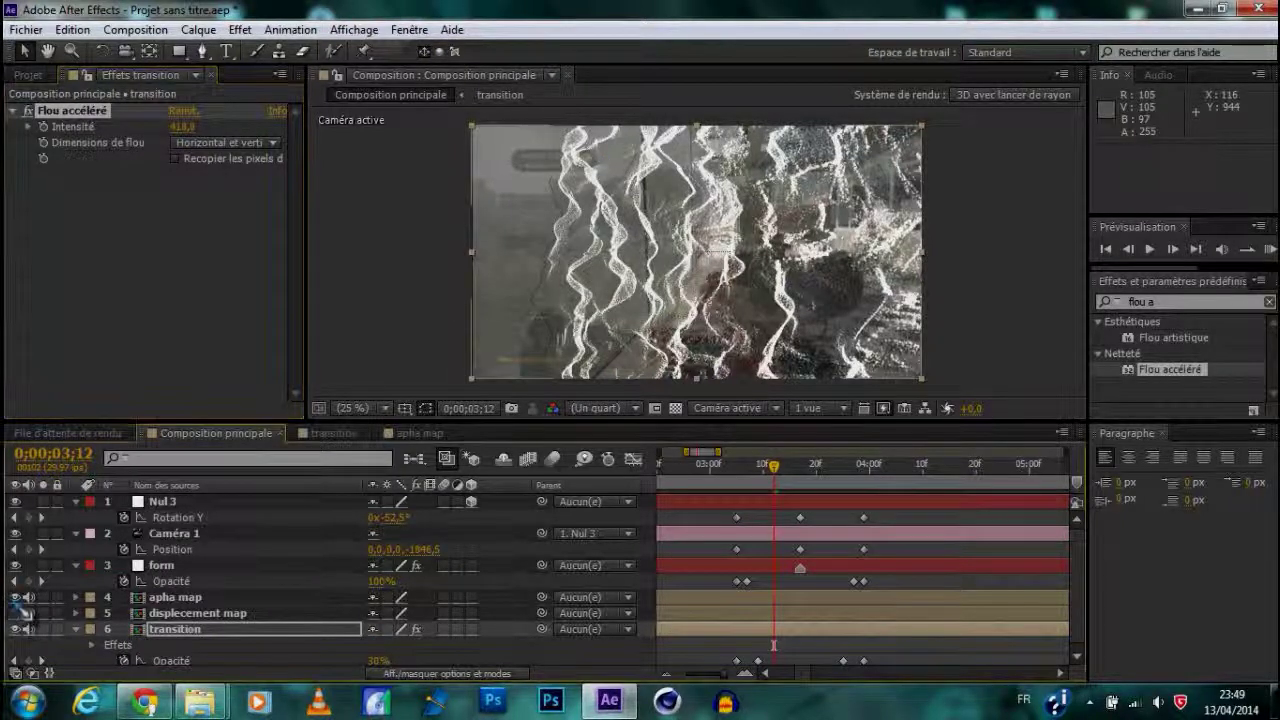
Hide the apha map and displacement map layers, and lower the transition layer's Flou accéléré Intensité to 95
left_click_drag(15, 613, 15, 597)
left_click_drag(789, 487, 848, 472)
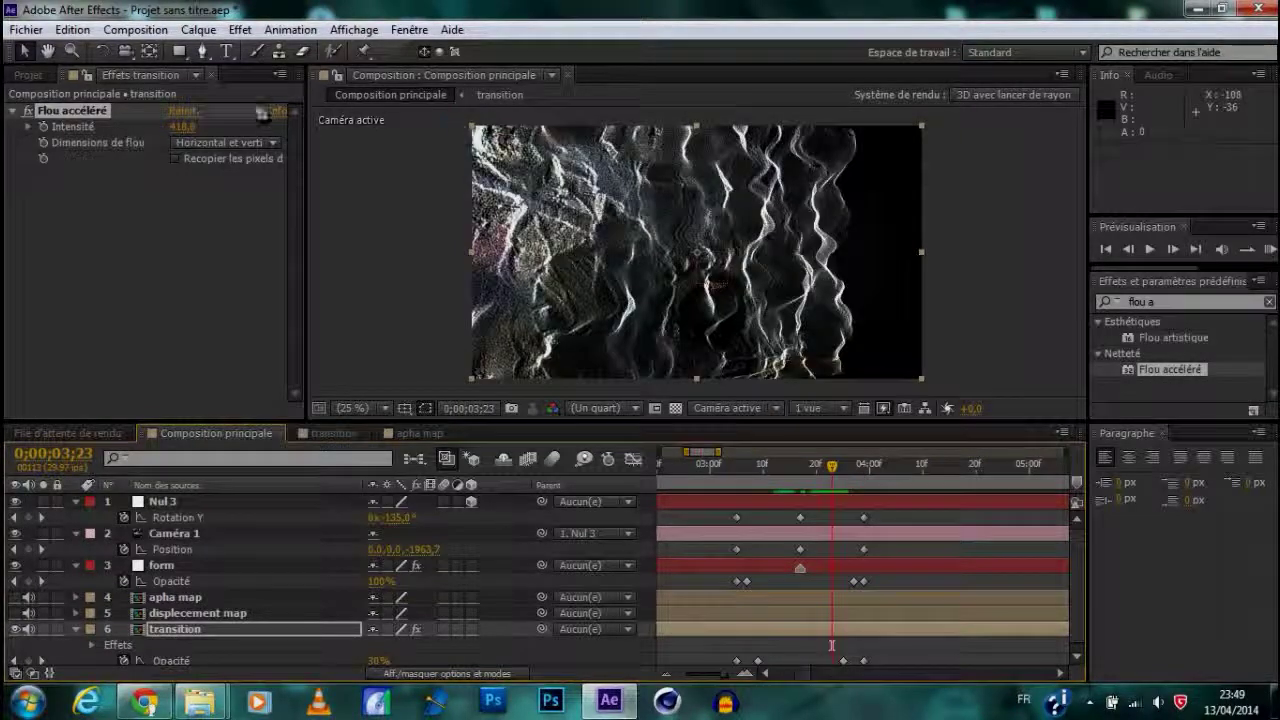
left_click_drag(180, 126, 138, 177)
mouse_move(831, 484)
left_mouse_down()
mouse_move(858, 482)
mouse_move(760, 484)
mouse_move(845, 488)
mouse_move(821, 484)
left_mouse_up()
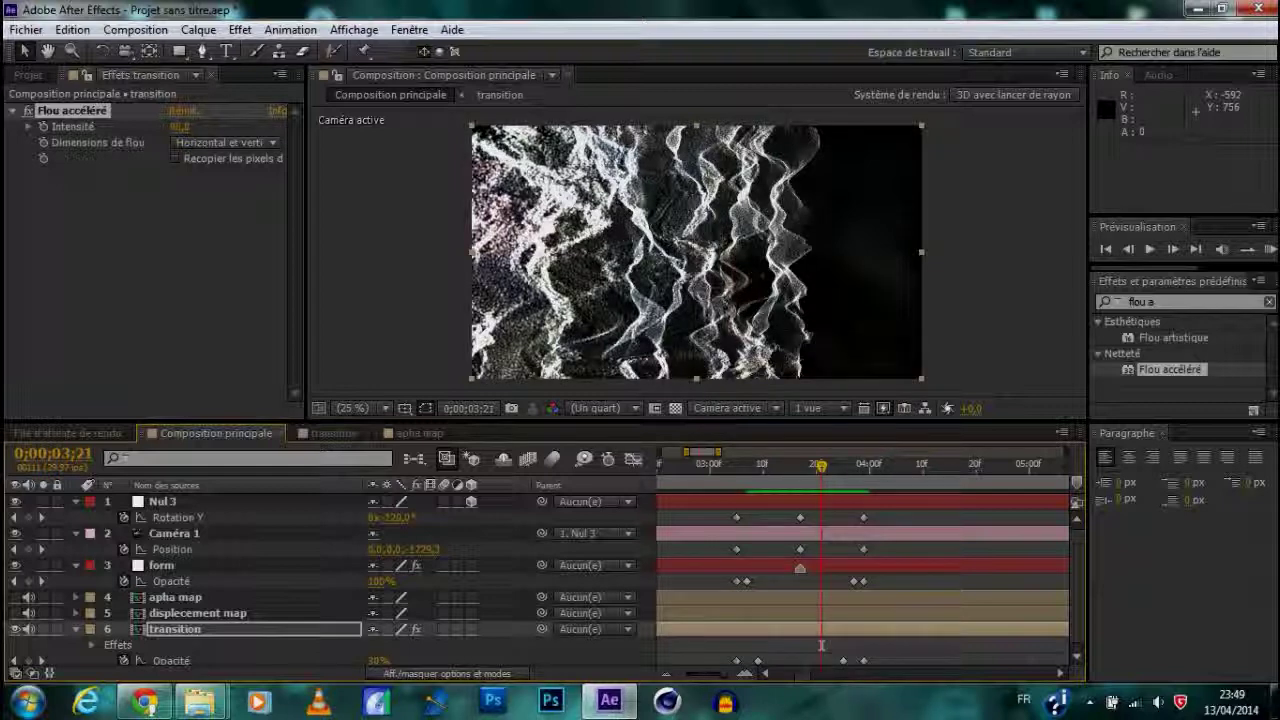
left_click_drag(180, 127, 246, 149)
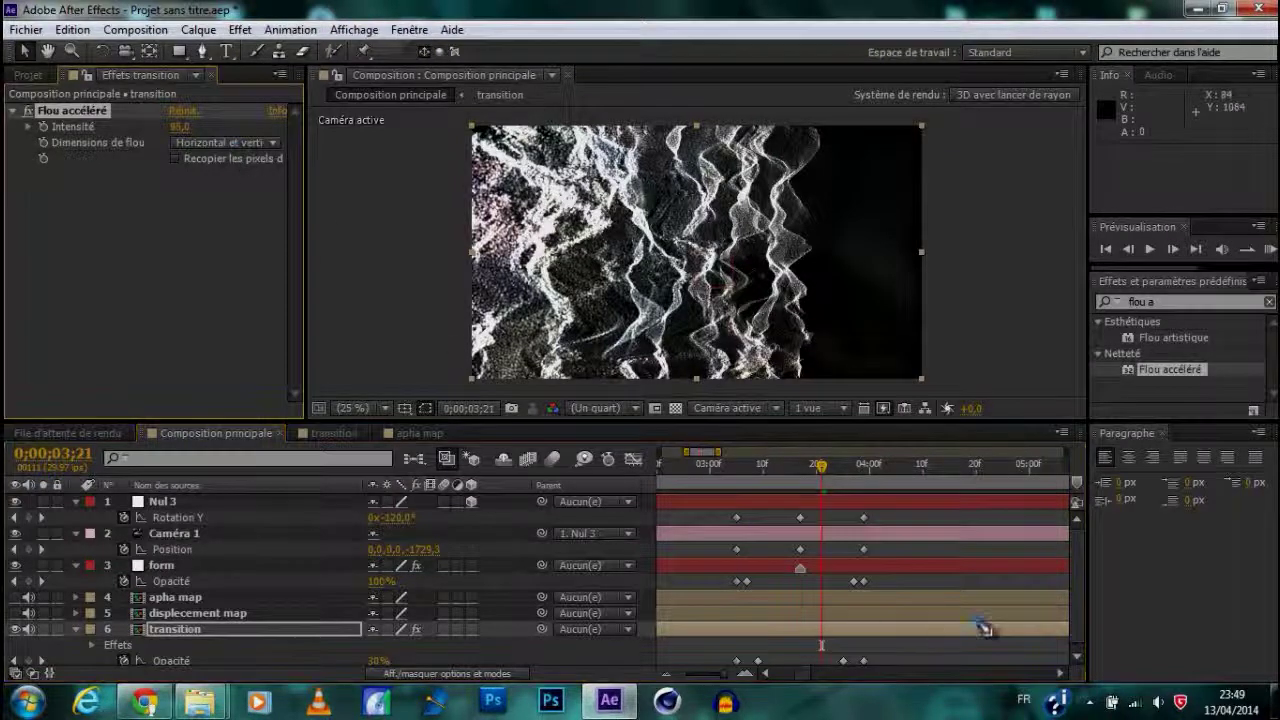
Start keyframing the transition layer's Flou accéléré Intensité with 95 at 0;00;03;25 and reveal the layer's keyframed properties
left_click_drag(819, 470, 873, 480)
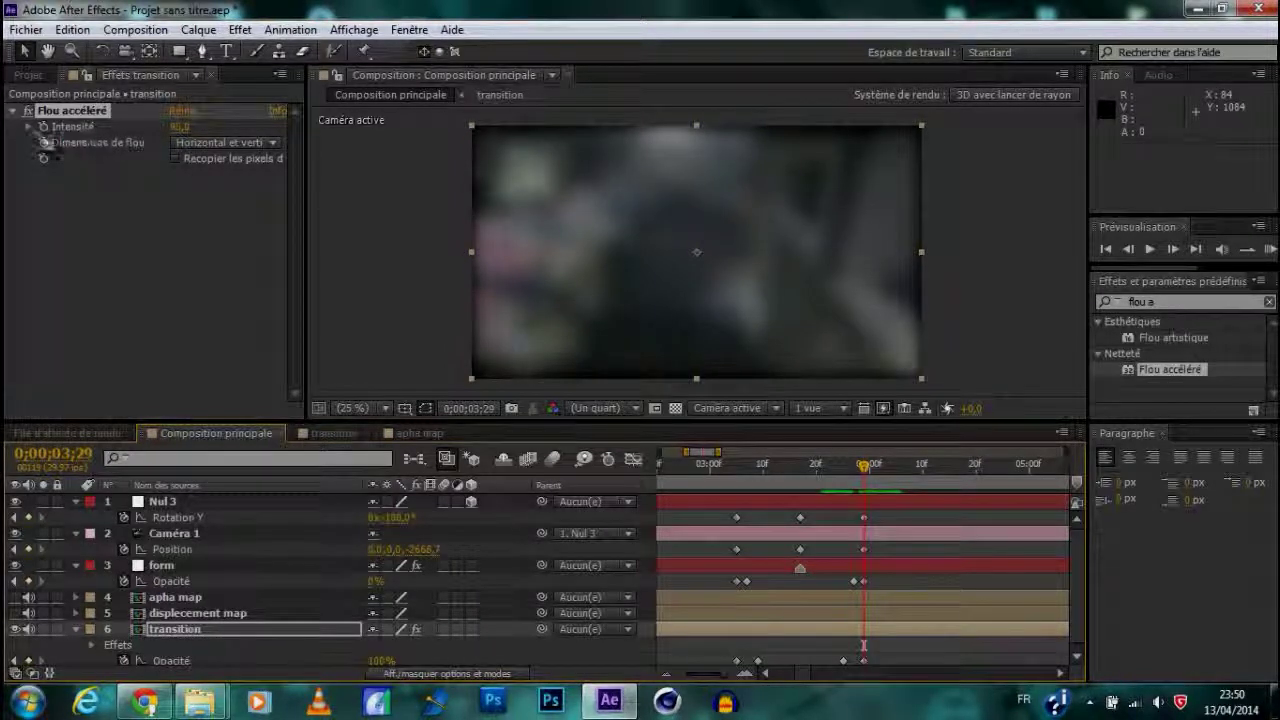
left_click_drag(866, 465, 858, 474)
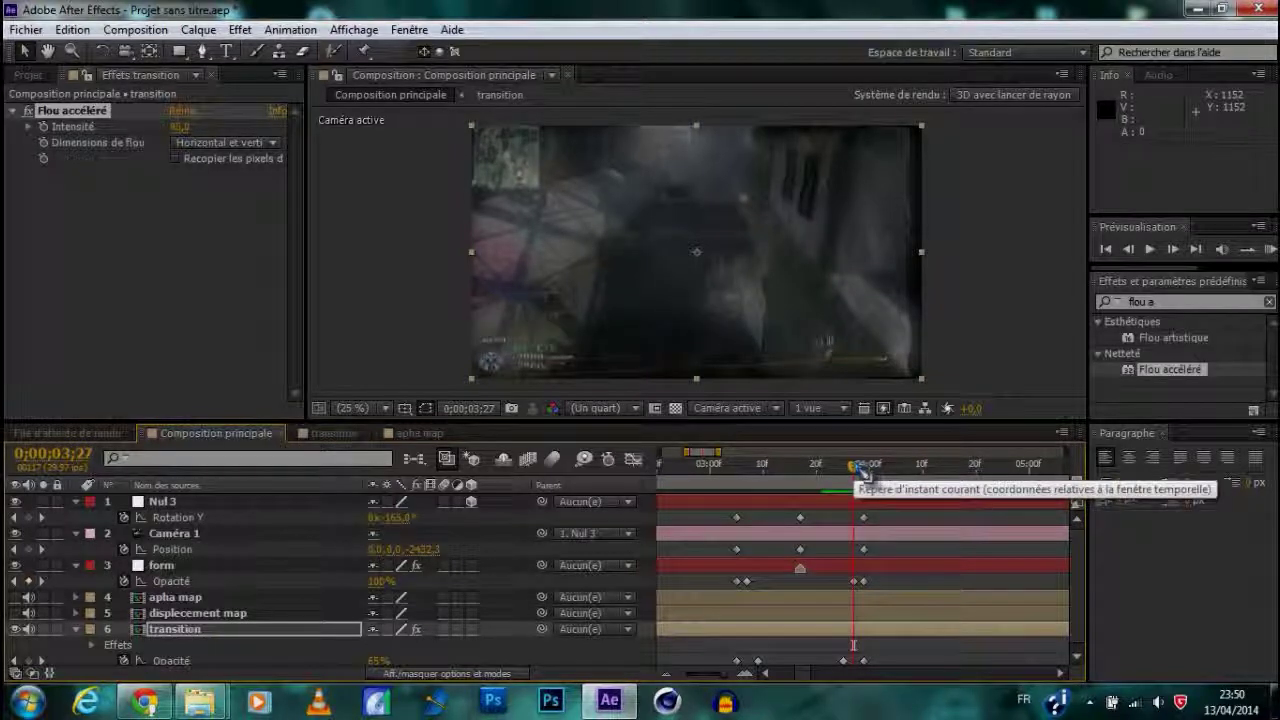
left_click_drag(862, 480, 849, 482)
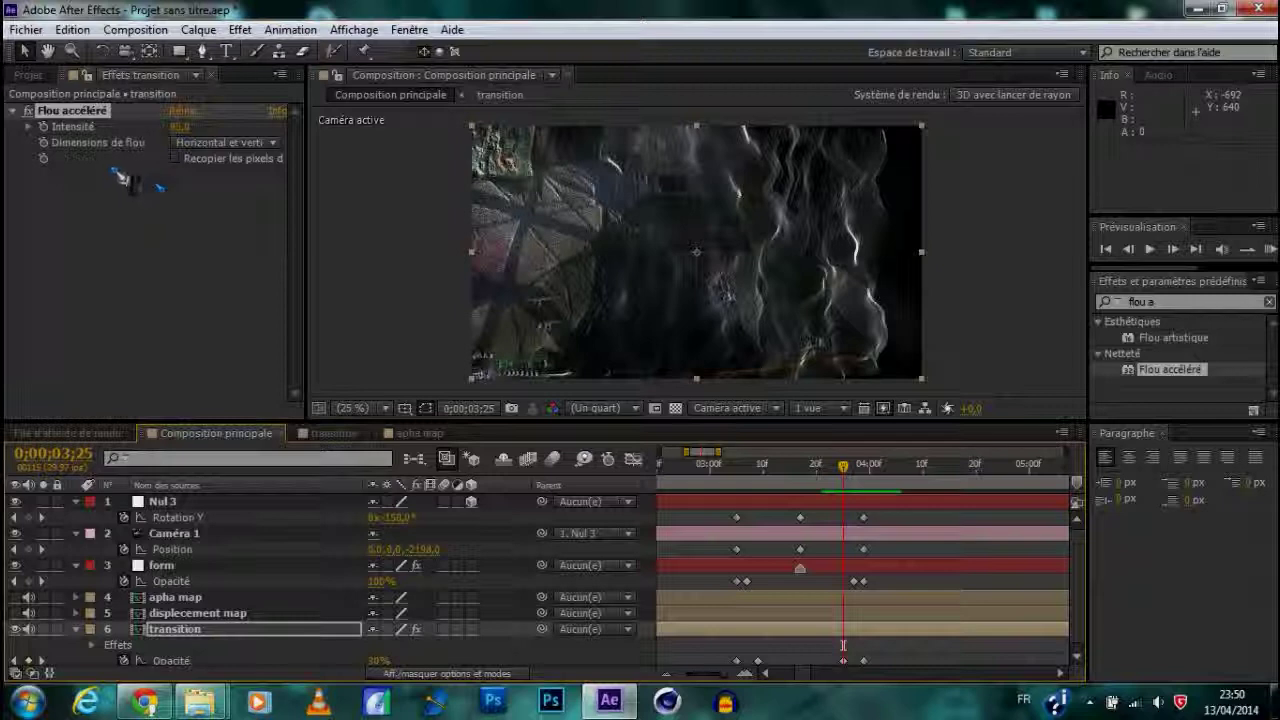
left_click(44, 128)
scroll(762, 530, "down", 2)
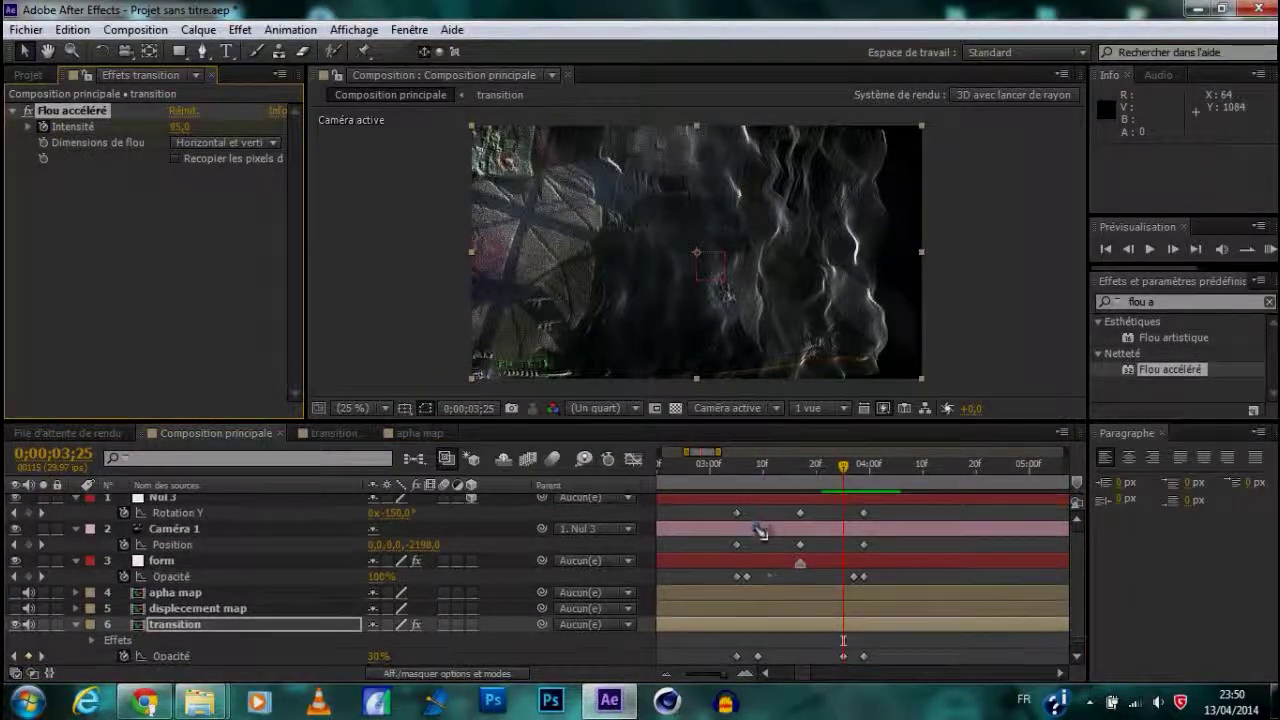
left_click(193, 625)
key("u")
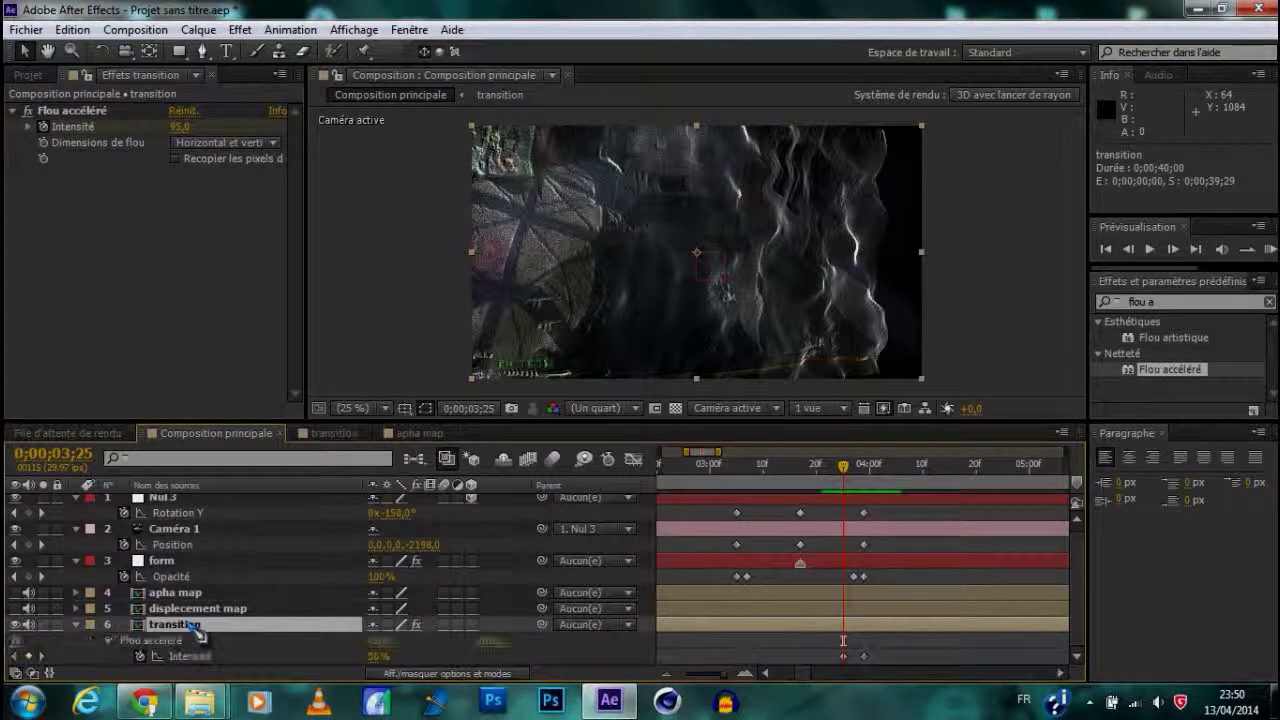
scroll(192, 630, "down", 1)
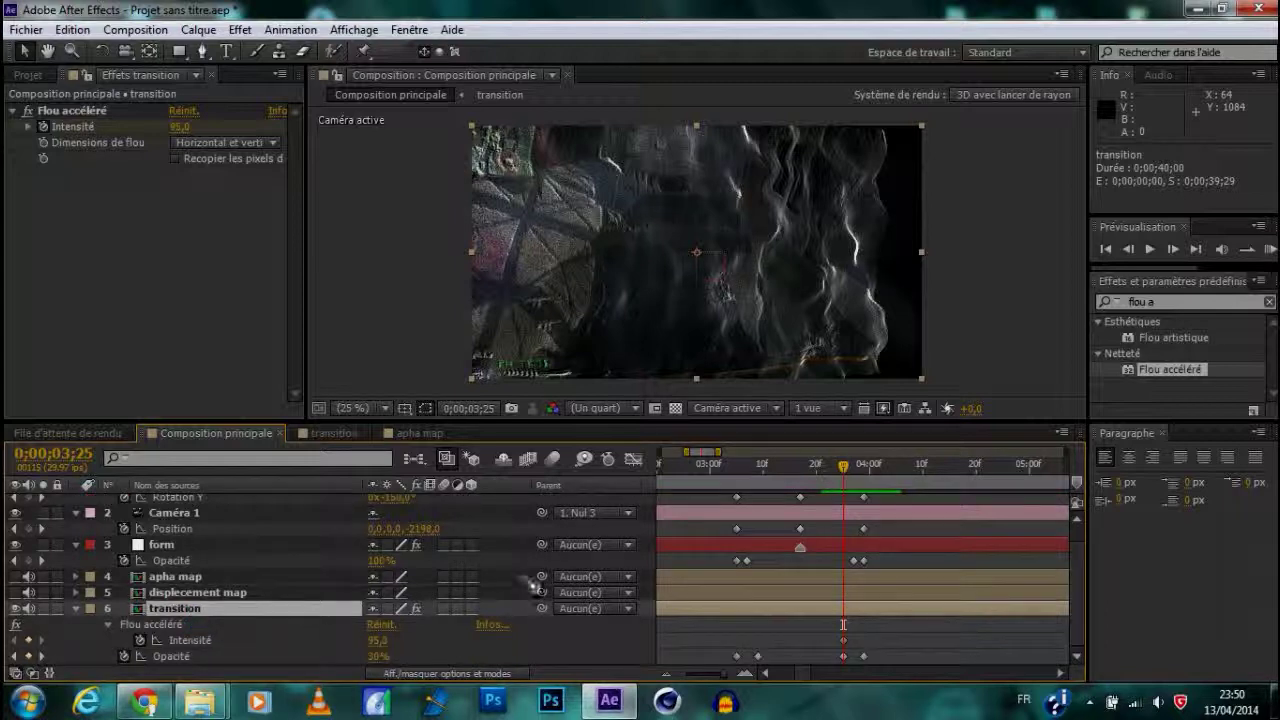
Keyframe the transition layer's Flou accéléré Intensité at 95 at 0;00;03;09 and at 0 at 0;00;03;05
left_click_drag(848, 482, 758, 505)
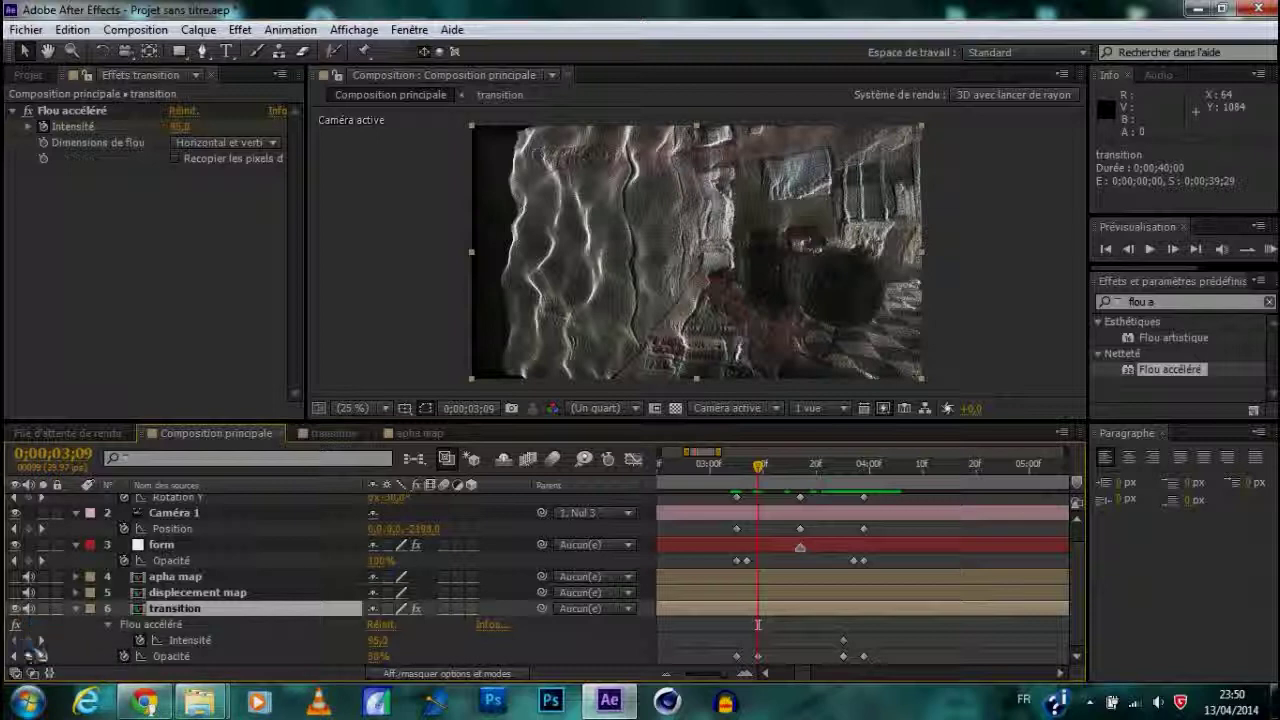
left_click(28, 640)
left_click_drag(760, 470, 740, 470)
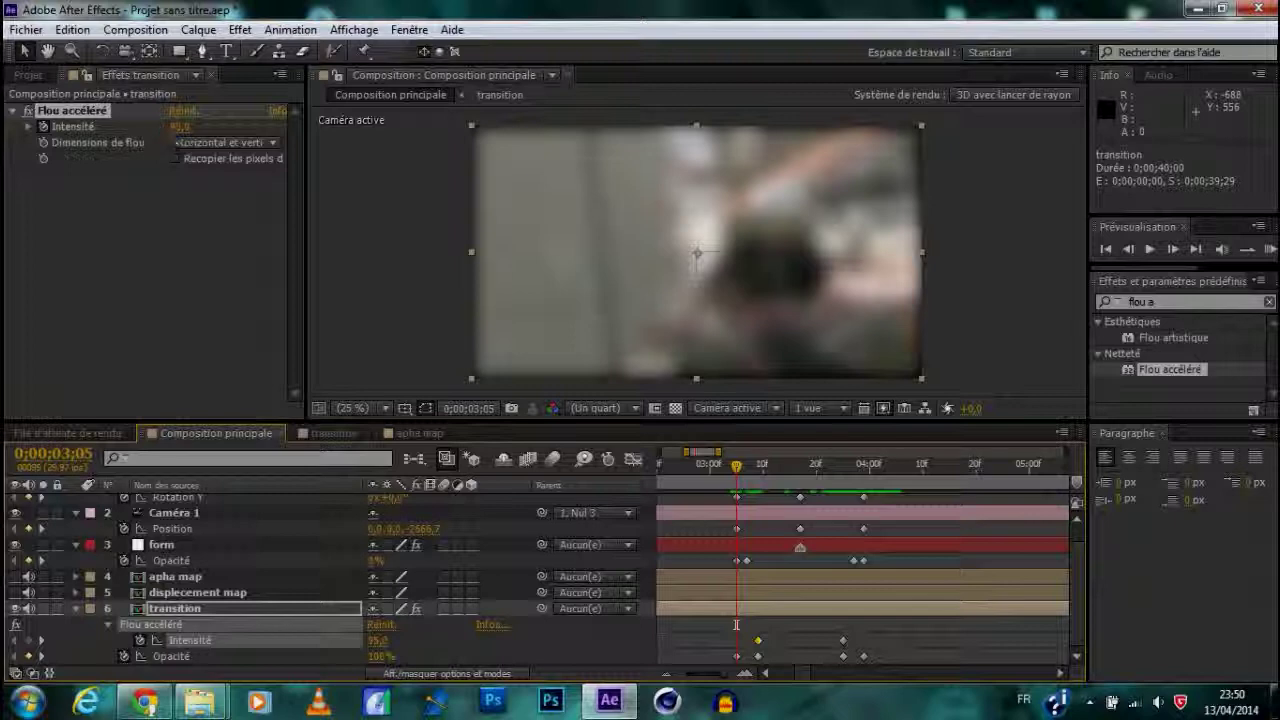
left_click(181, 127)
type("0")
key("Return")
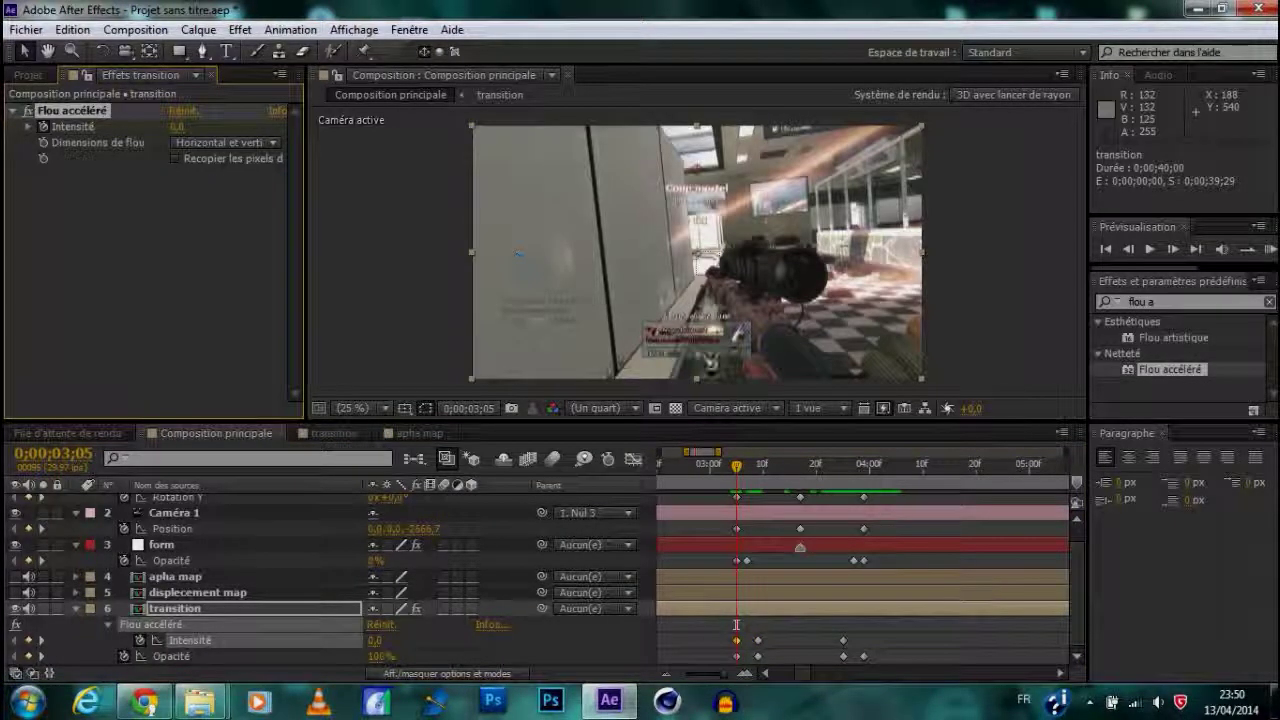
Keyframe the transition layer's Flou accéléré Intensité at 0 at 0;00;03;29
left_click_drag(740, 468, 868, 471)
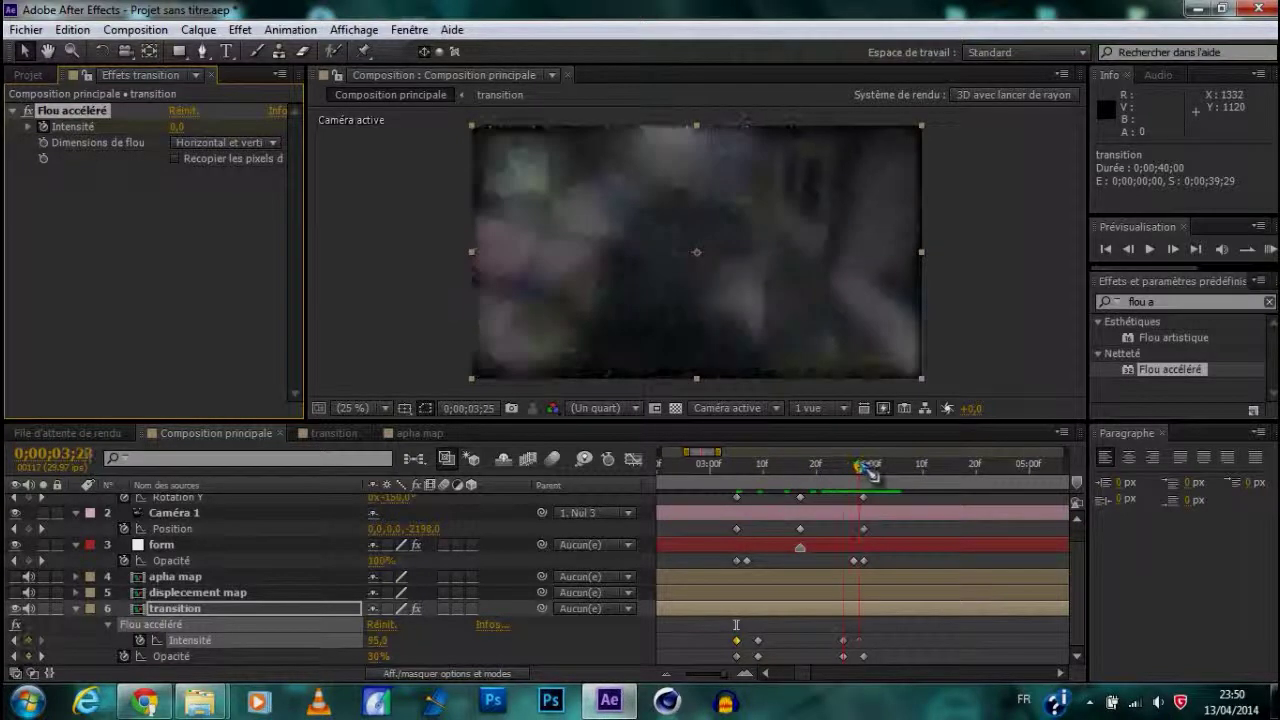
left_click(179, 126)
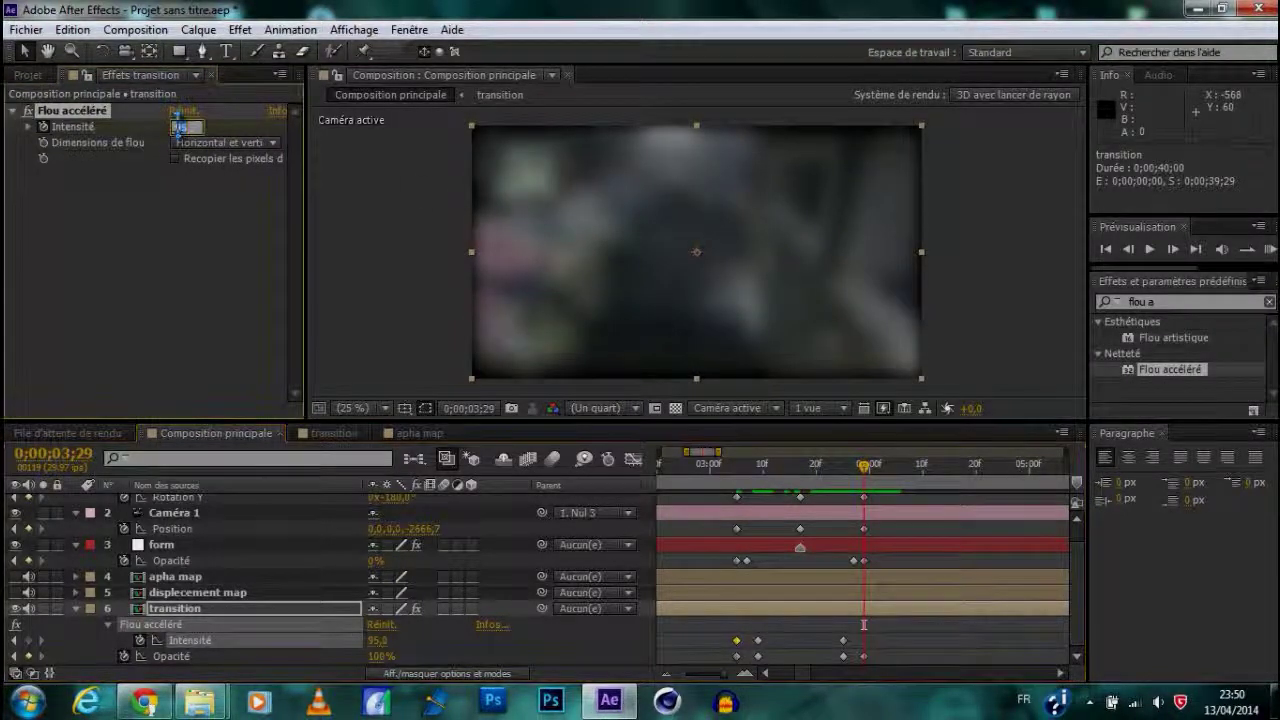
type("0")
key("Return")
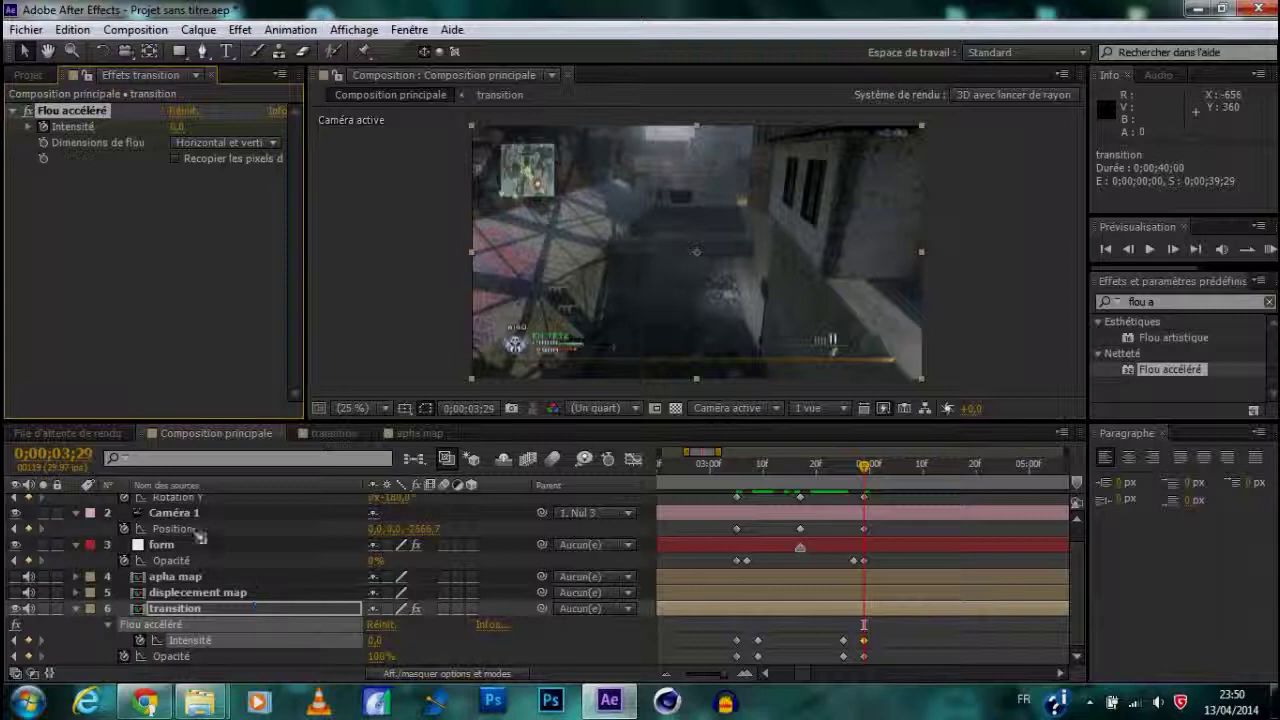
Move the transition layer directly below the form layer, collapse it, and keep the apha map and displacement map layers hidden
left_click(160, 546)
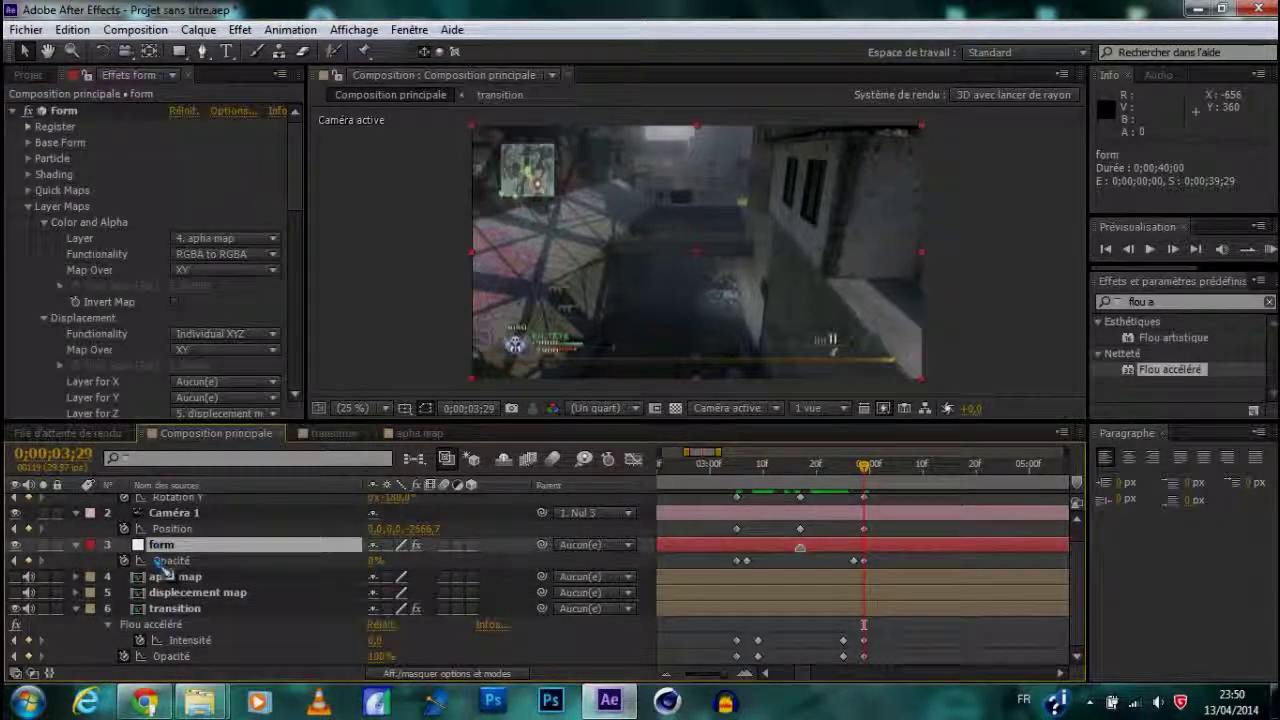
left_click(16, 592)
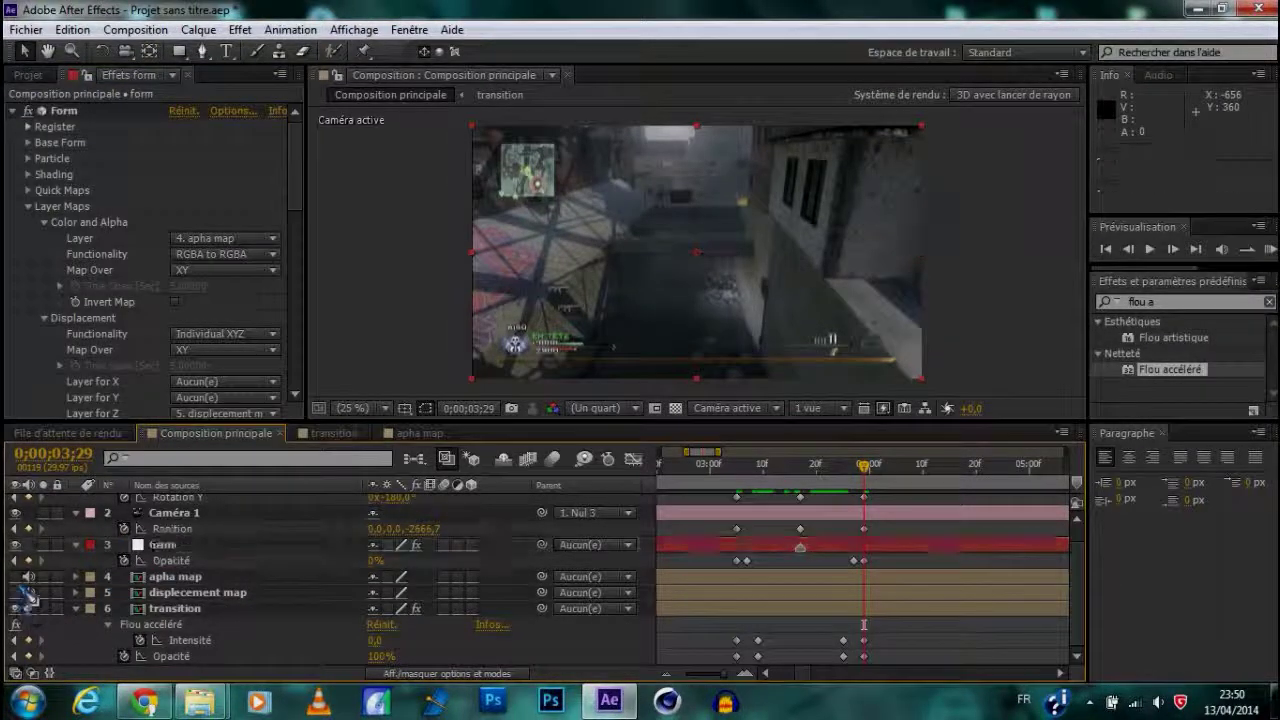
left_click_drag(182, 610, 210, 577)
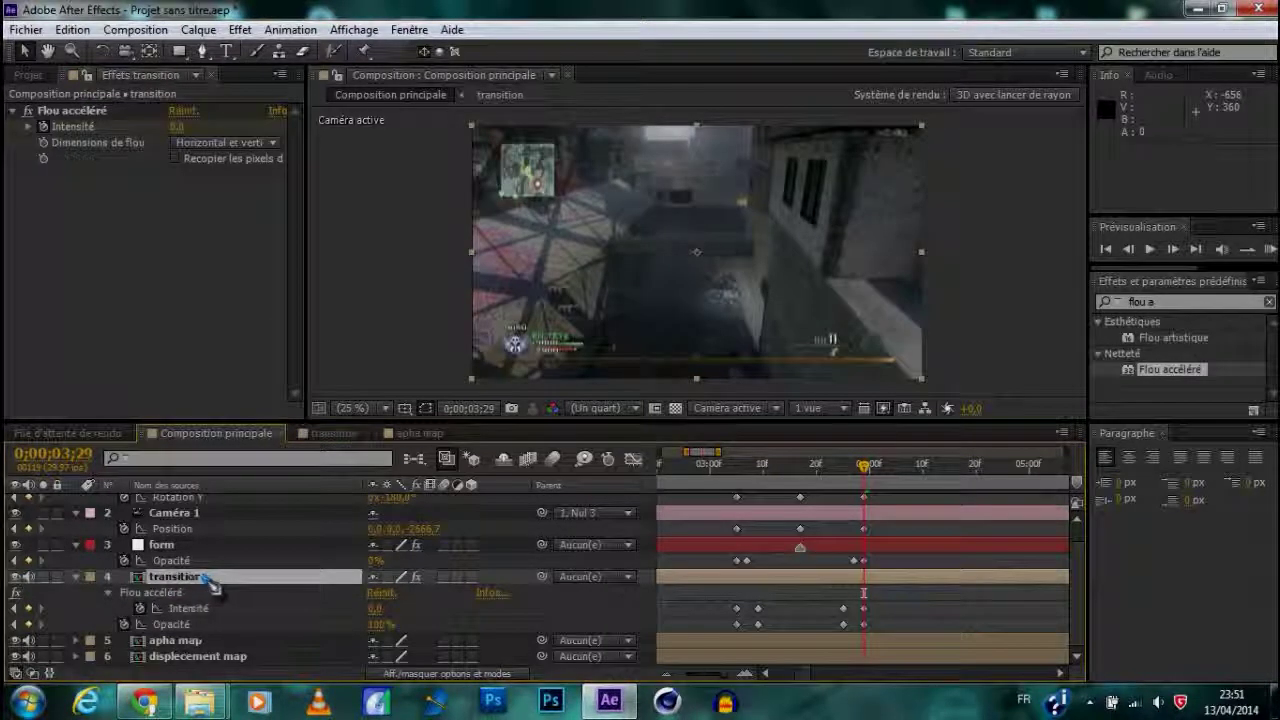
left_click(76, 578)
left_click_drag(806, 470, 849, 469)
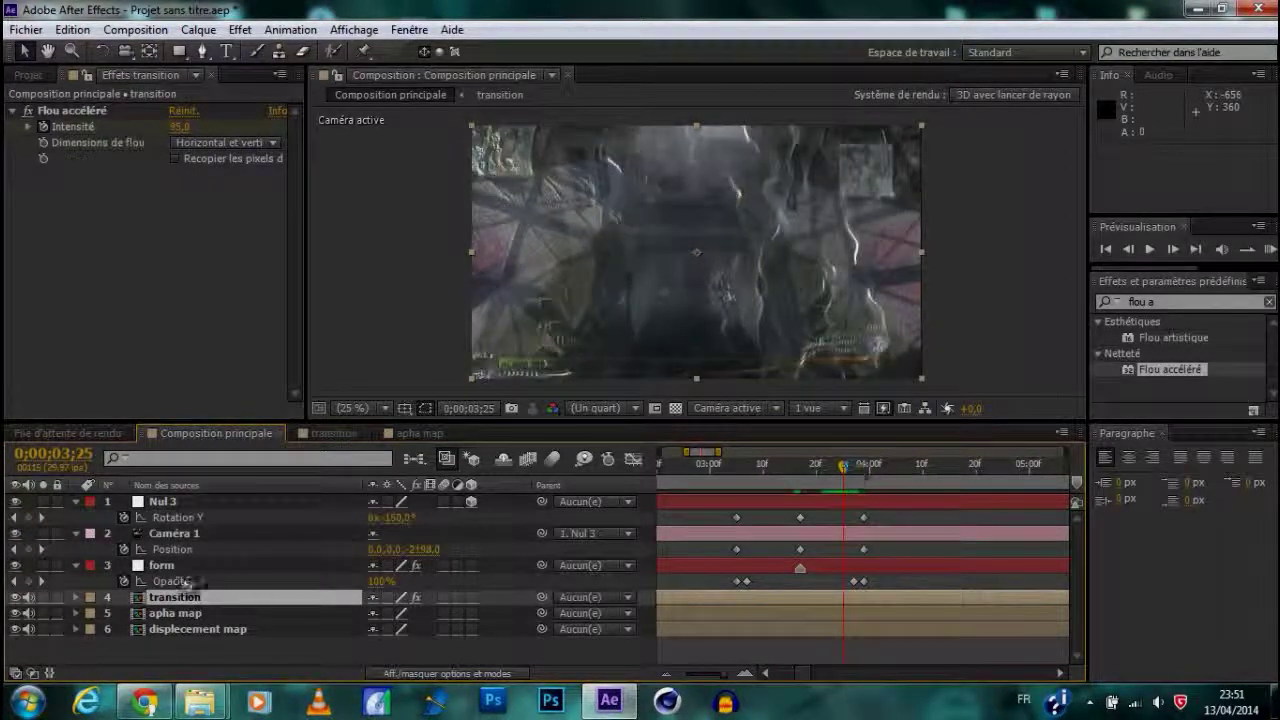
left_click(15, 614)
left_click(16, 629)
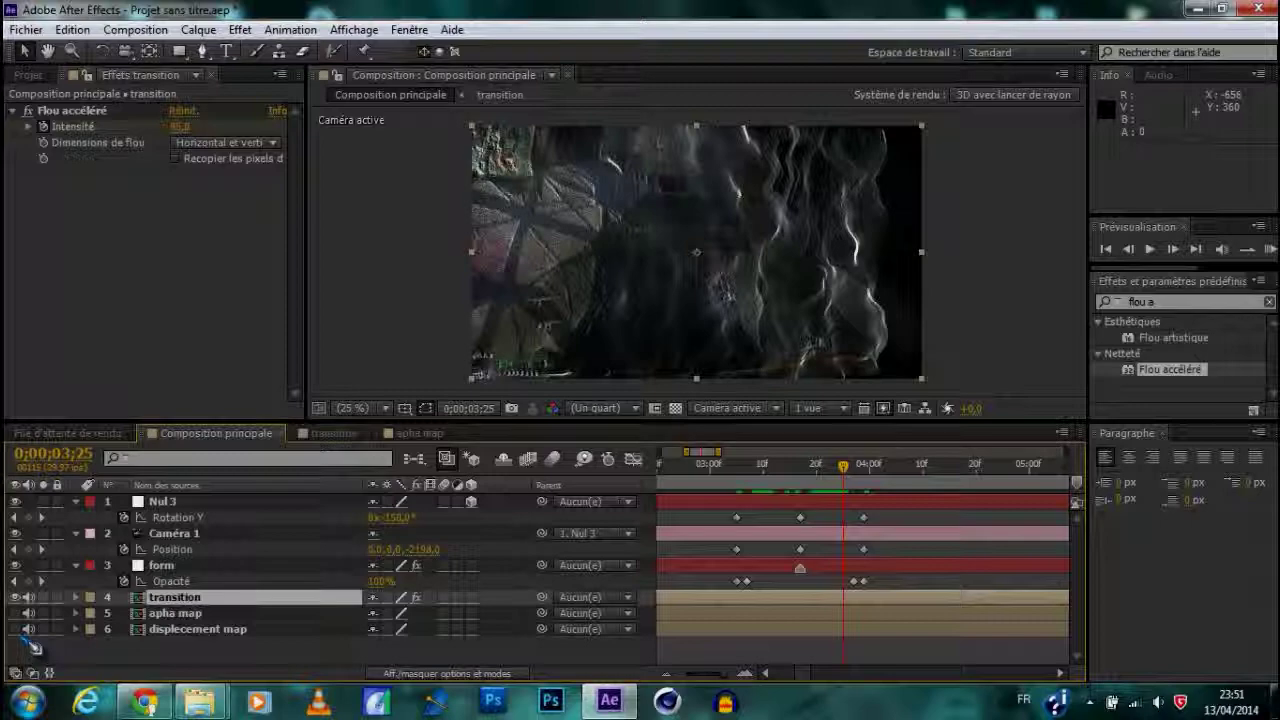
left_click_drag(868, 478, 834, 482)
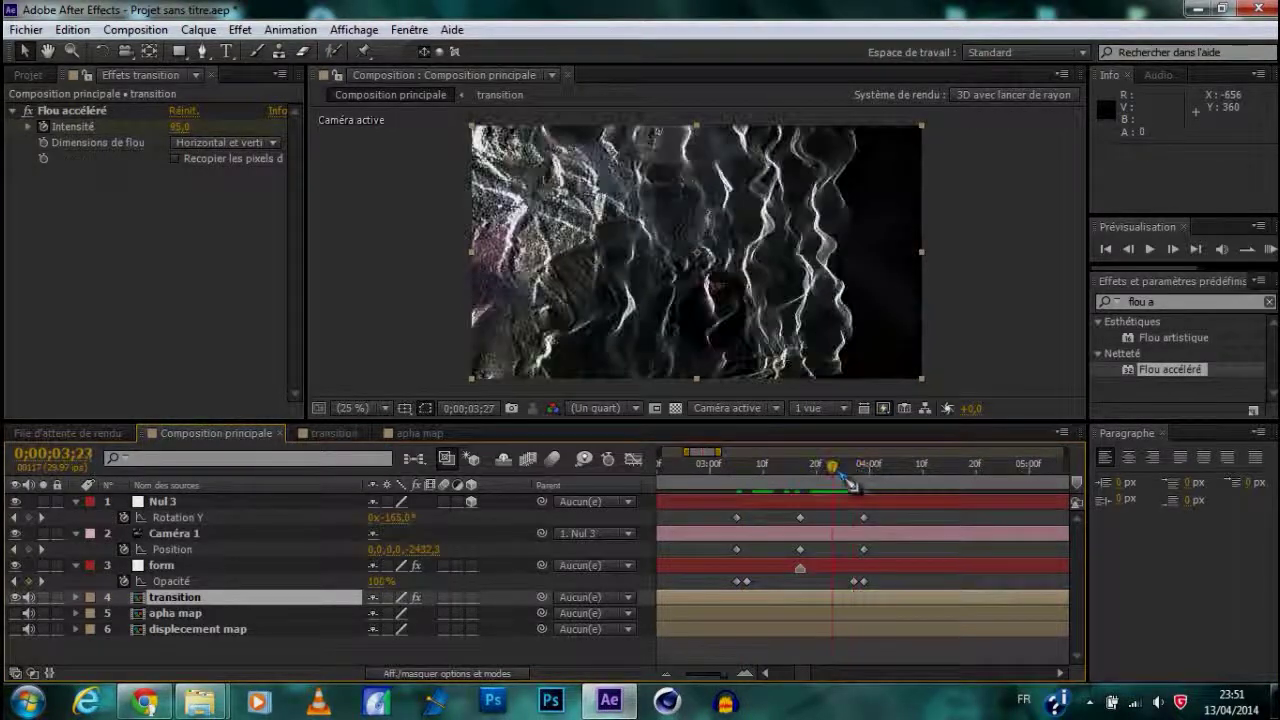
Apply the Trapcode Shine effect to the form layer
left_click(168, 566)
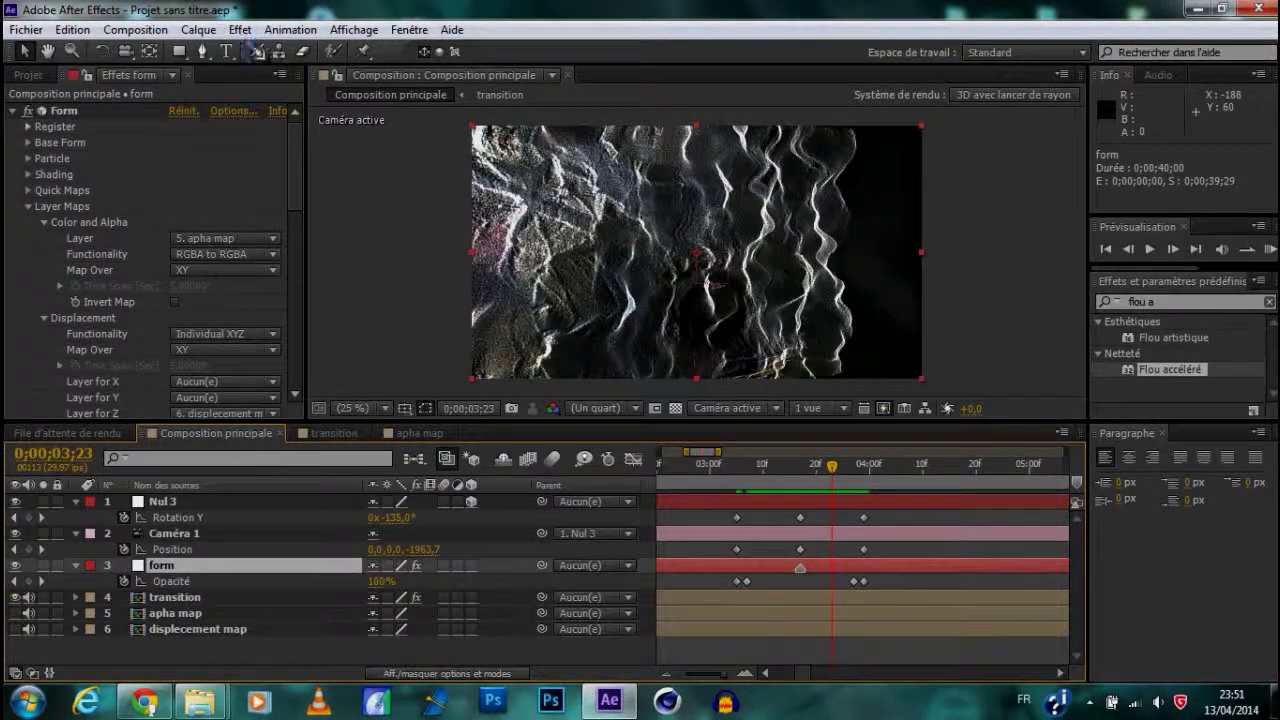
left_click(240, 29)
mouse_move(349, 645)
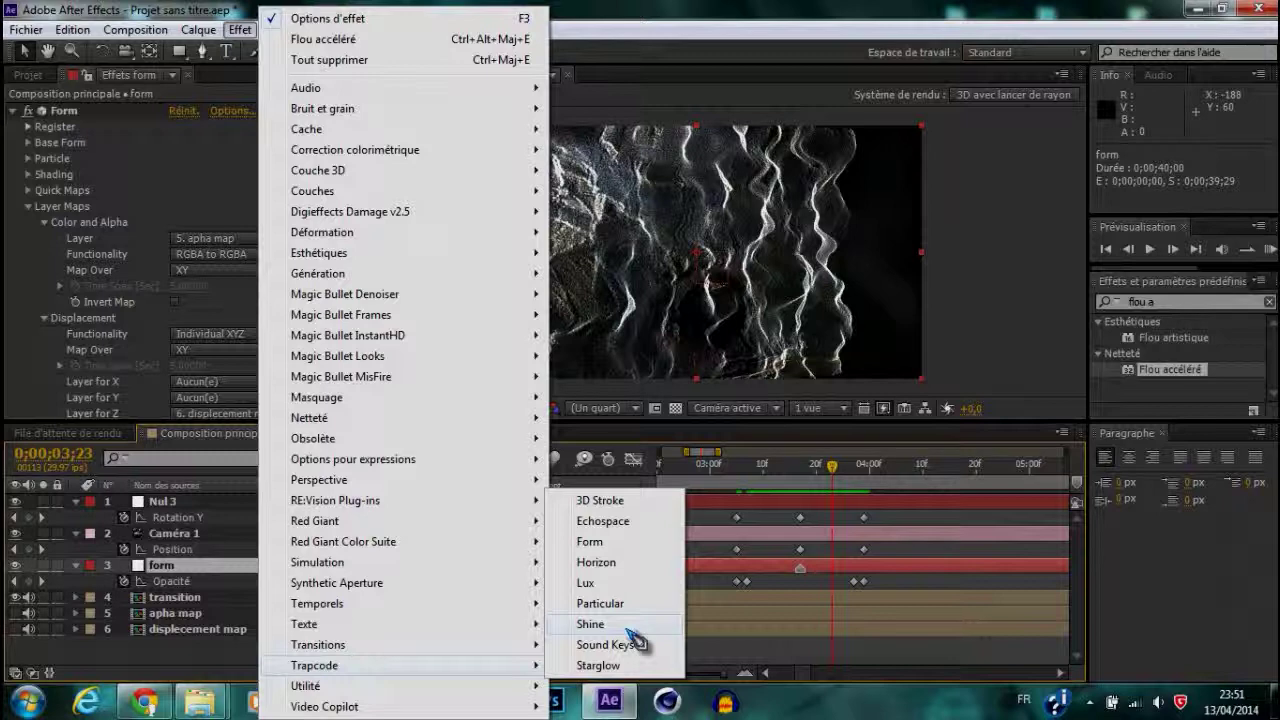
left_click(590, 624)
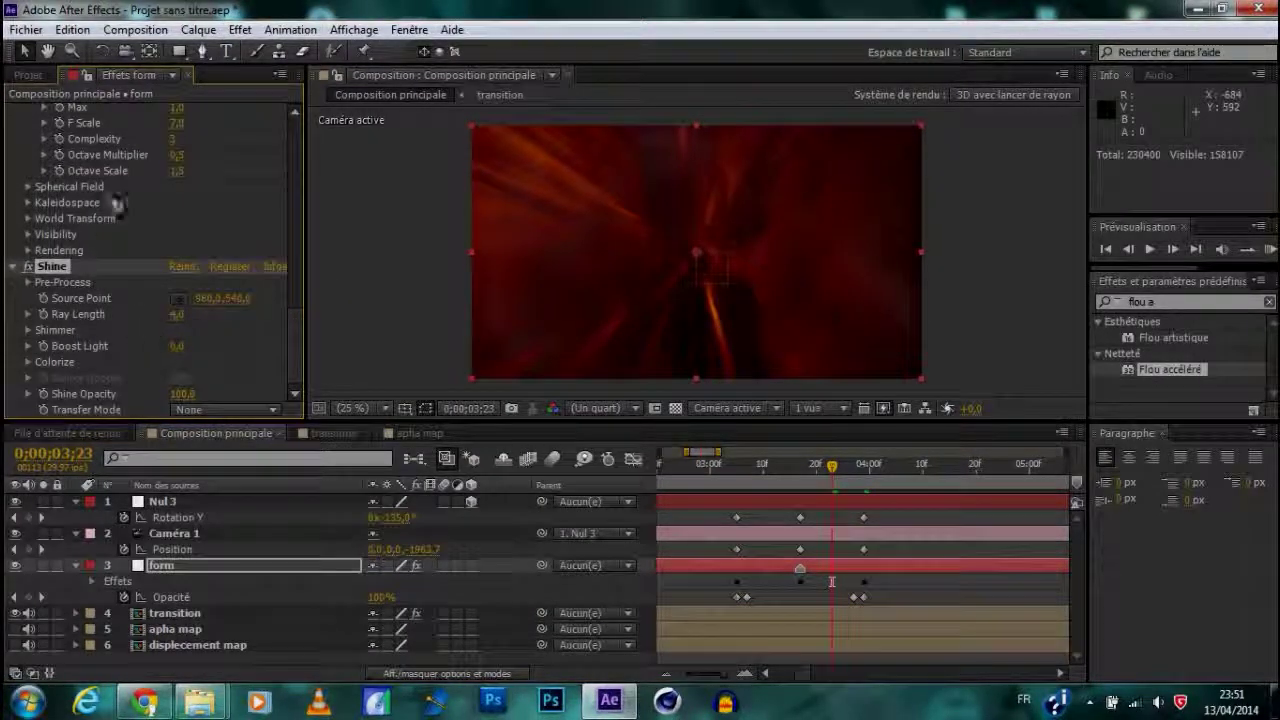
Collapse the Form effect's settings and set Shine's Transfer Mode to Add
scroll(133, 320, "up", 3)
scroll(135, 322, "up", 15)
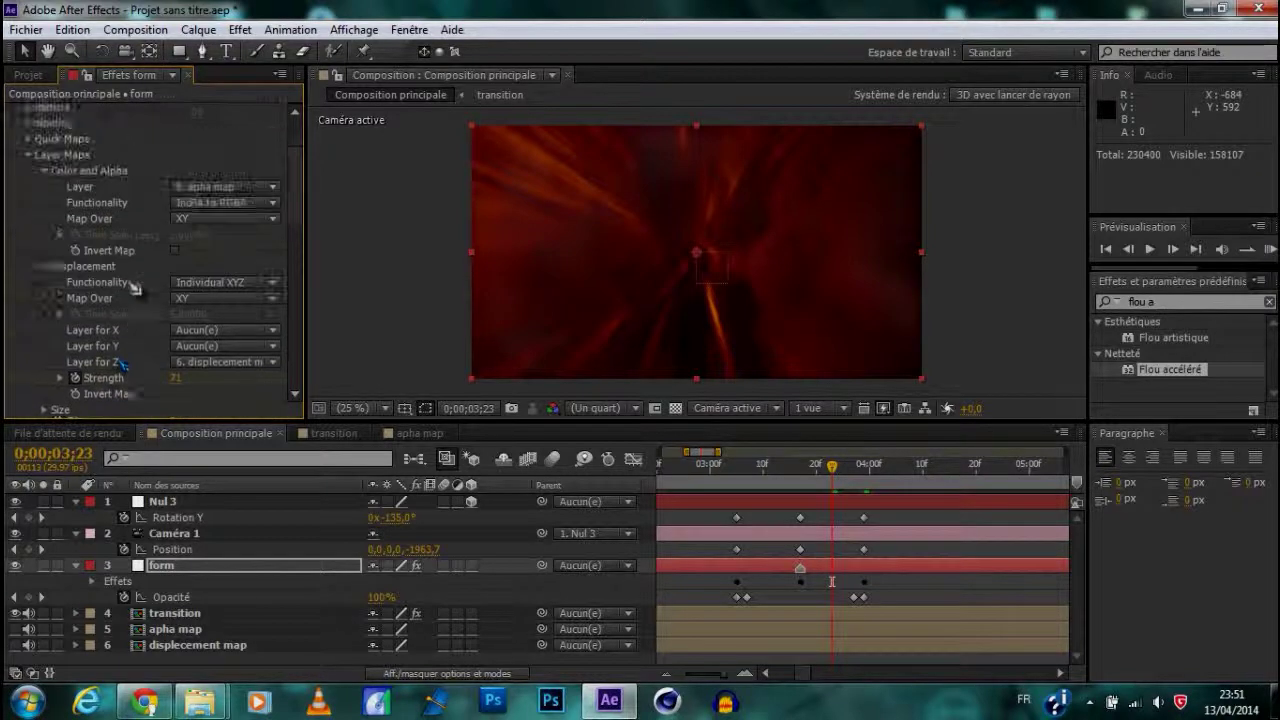
left_click(14, 113)
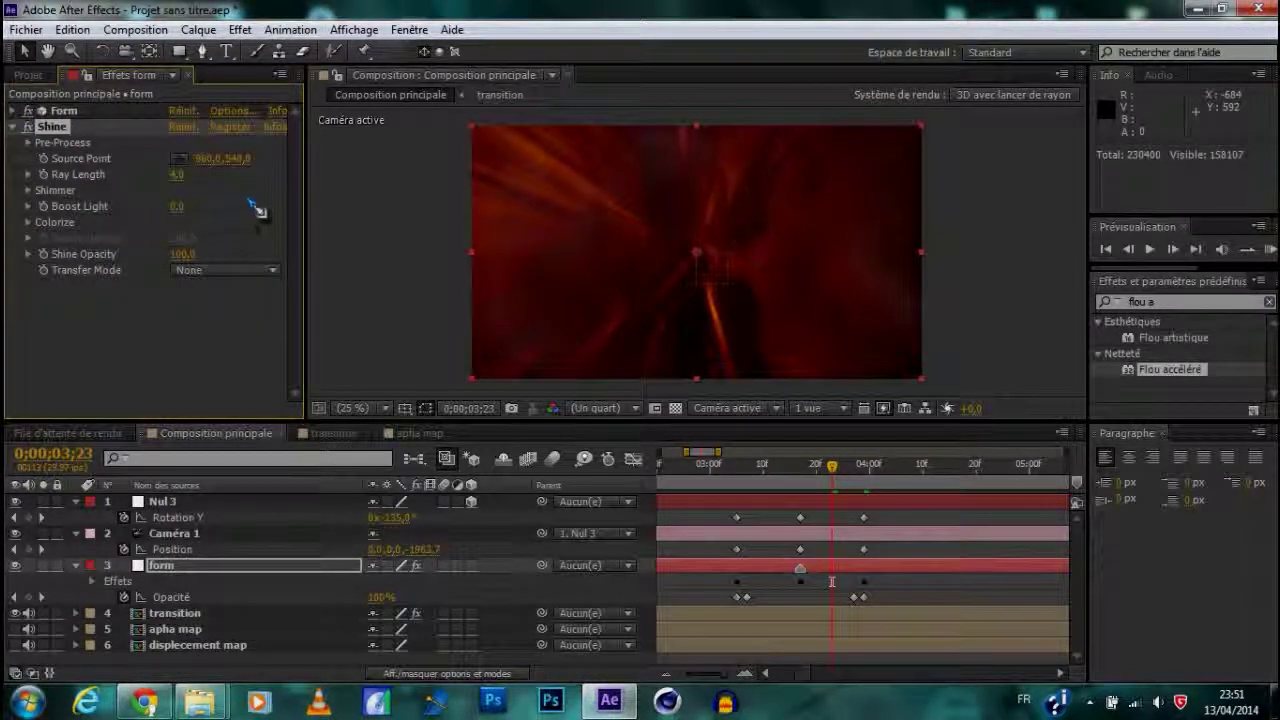
left_click(222, 285)
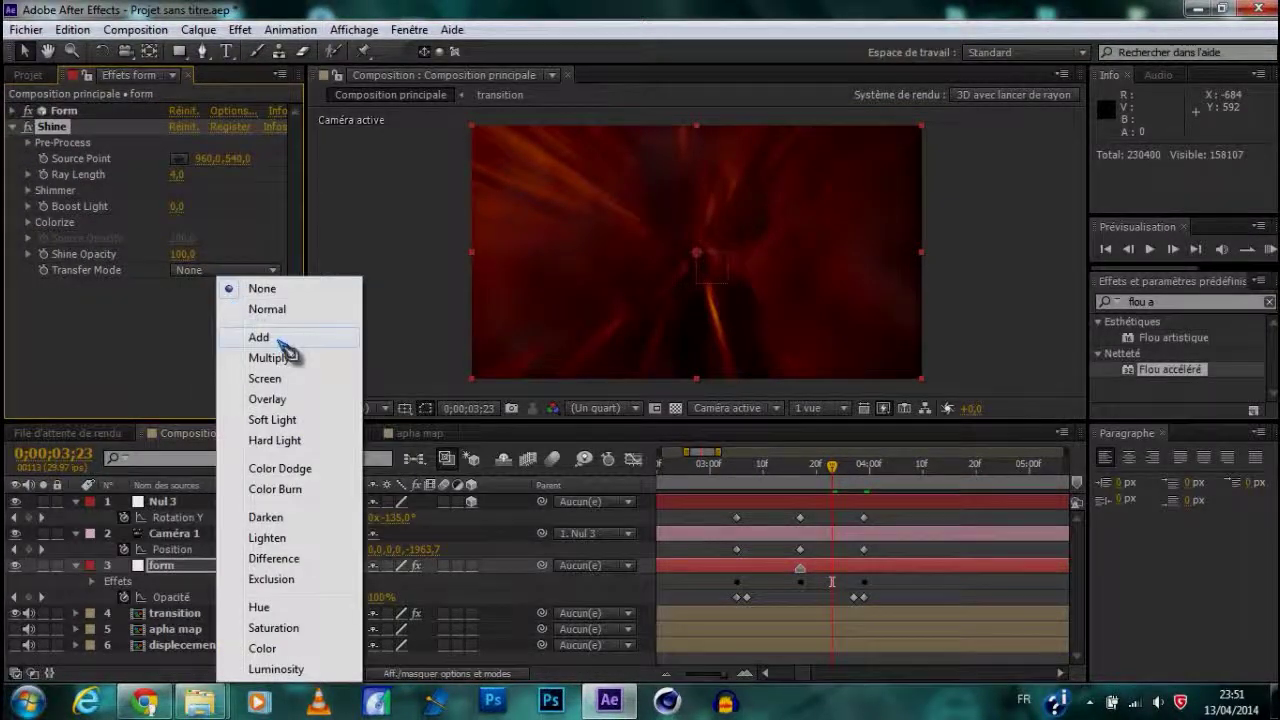
left_click(252, 335)
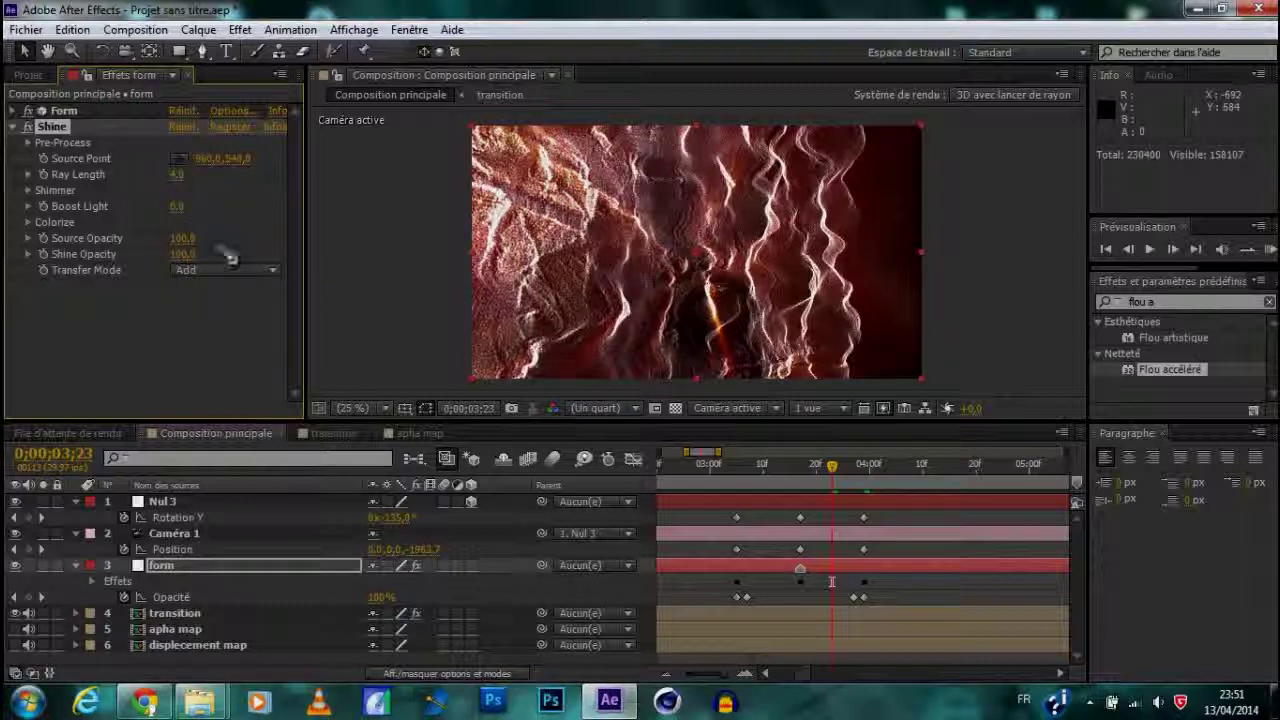
Try several Shine Source Point positions across the frame, ending near the centre of the composition
left_click(178, 158)
left_click(594, 187)
left_click_drag(594, 187, 803, 130)
left_click_drag(686, 137, 707, 265)
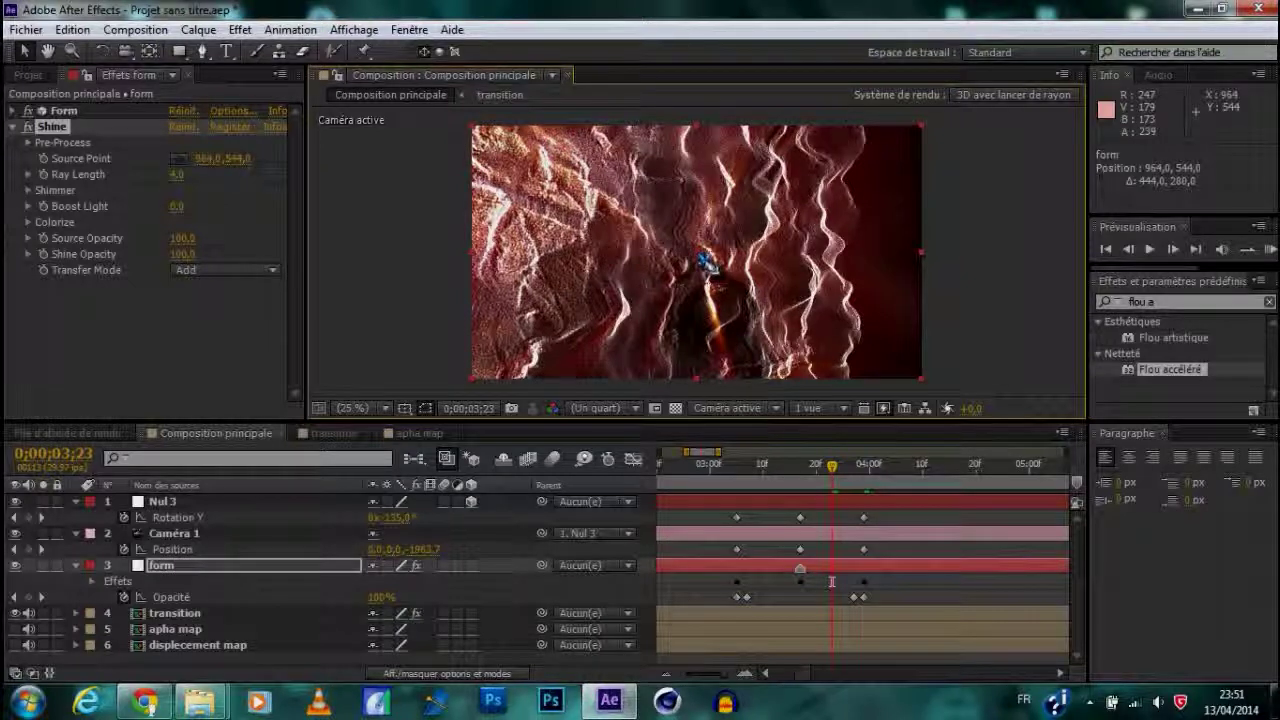
At 0;00;03;15, move Shine's Source Point to about 1104, -48, and set Ray Length to about 6.6 and Shine Opacity to 44
left_click(760, 479)
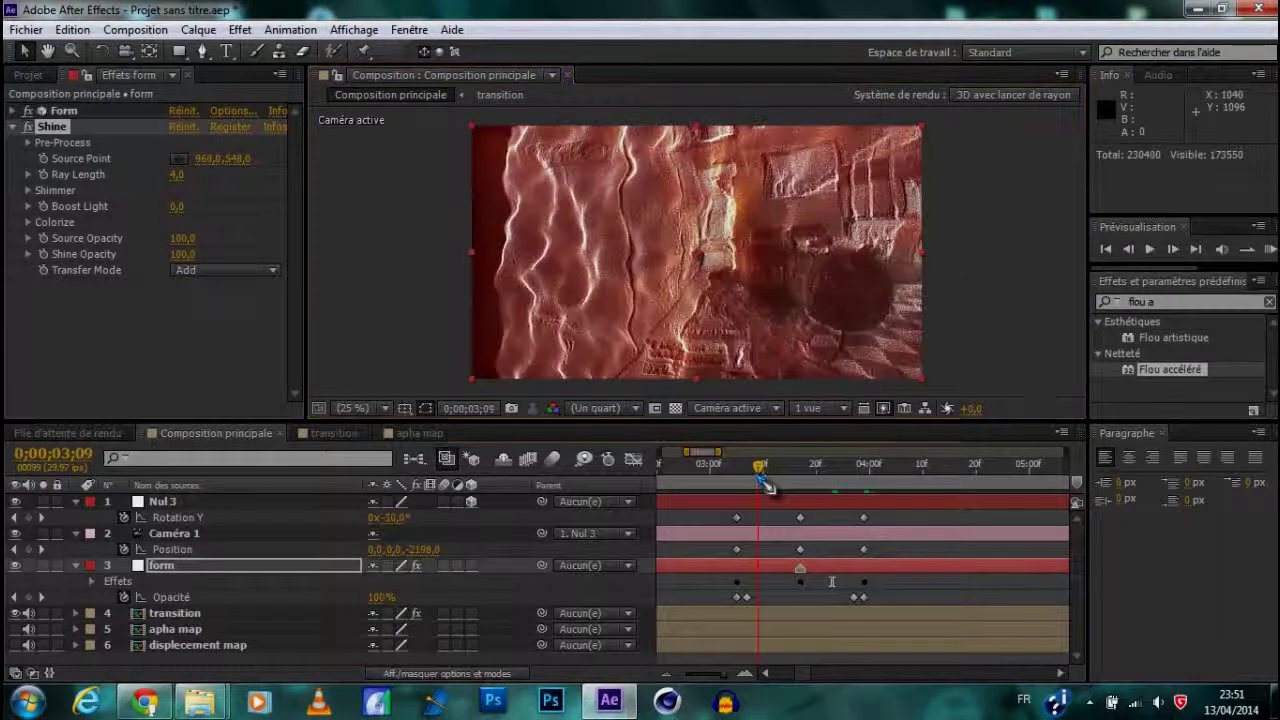
left_click_drag(783, 478, 798, 476)
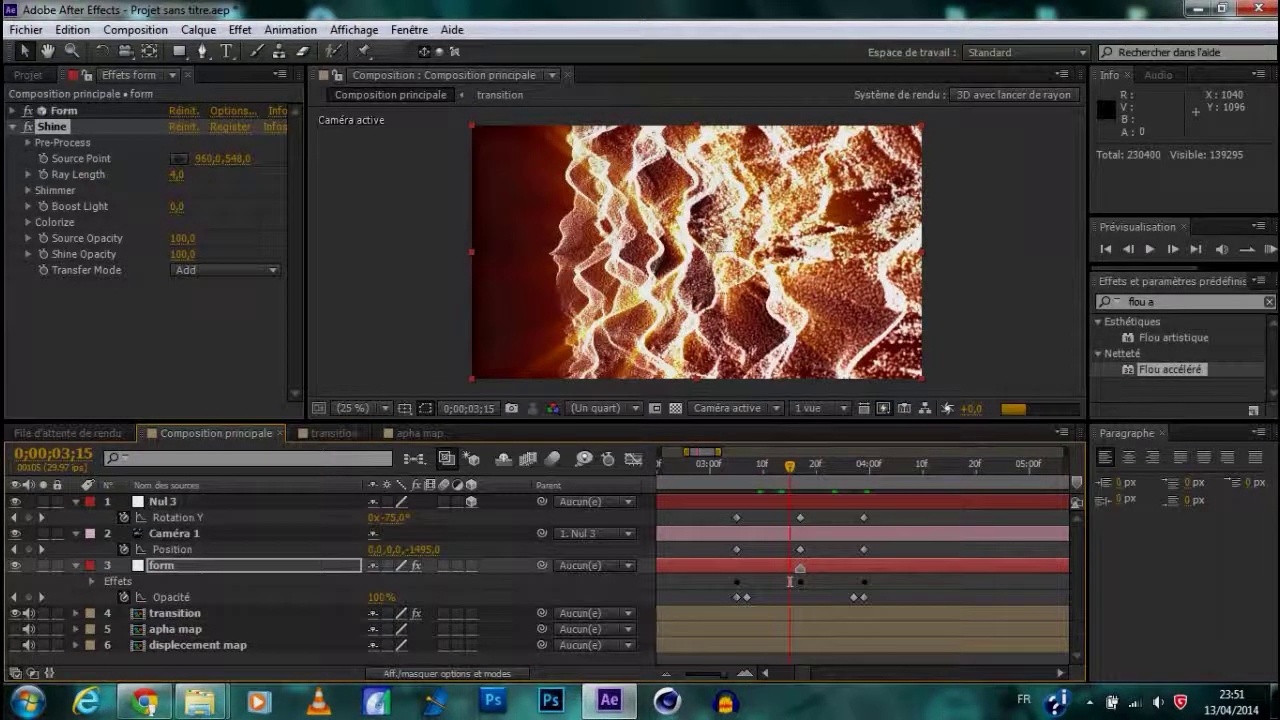
left_click_drag(699, 256, 731, 116)
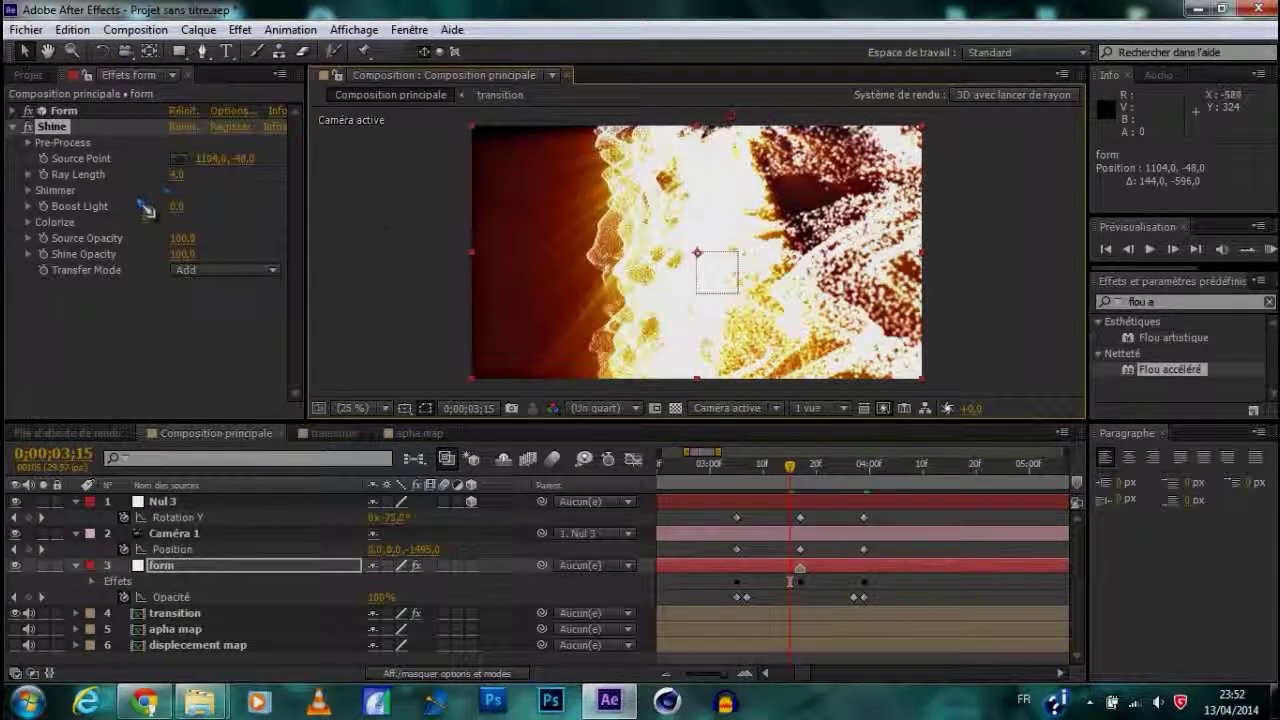
left_click_drag(176, 174, 175, 281)
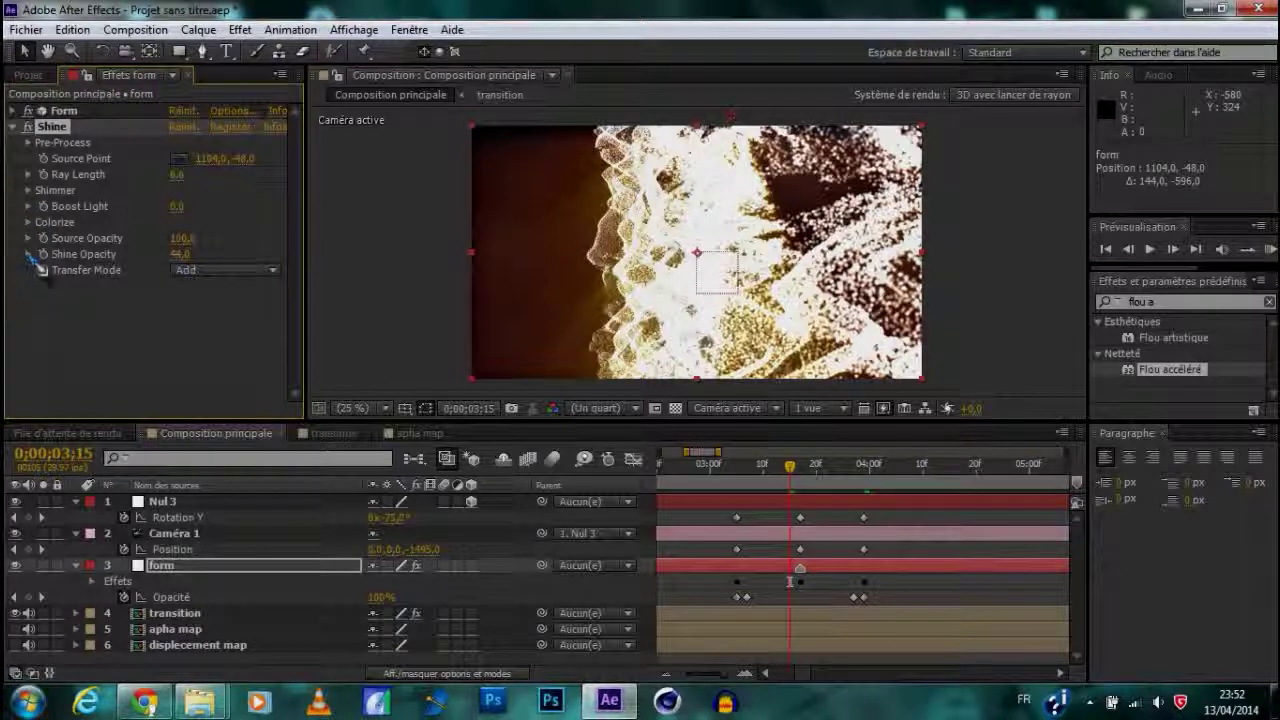
Try the Aura and Rastafari presets in Shine's Colorize settings, ending with the Magic preset
left_click(29, 223)
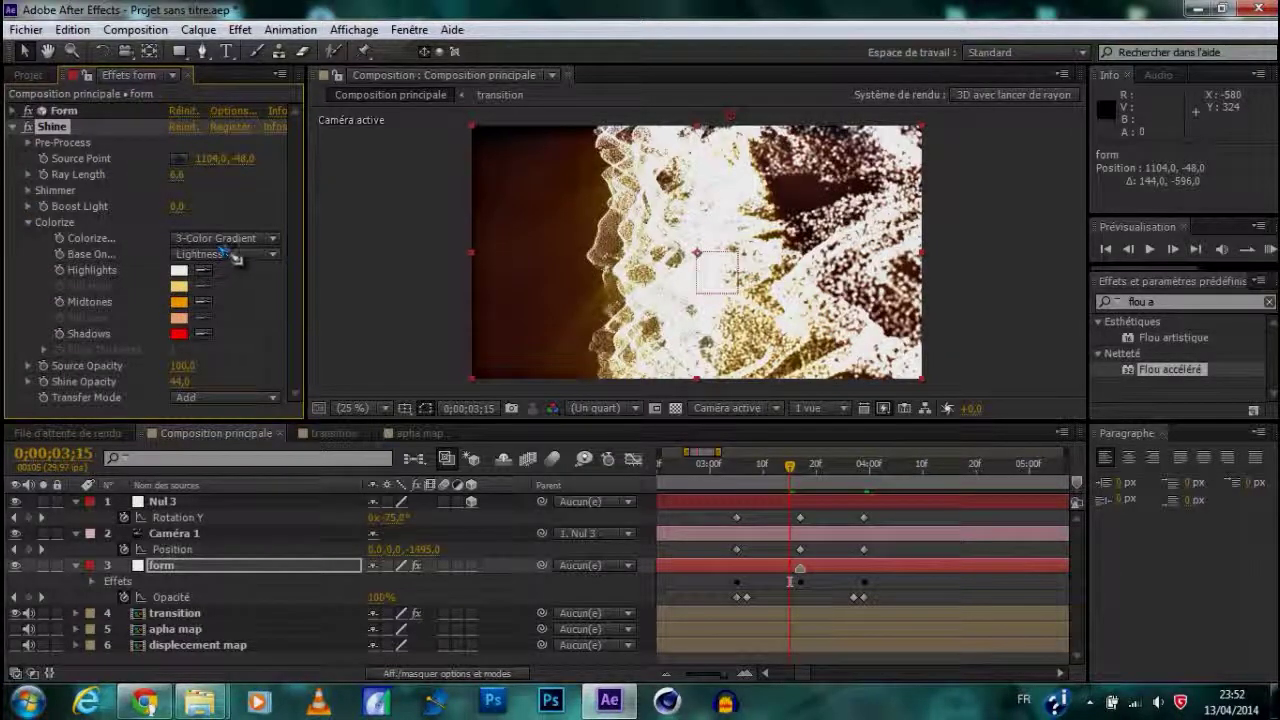
left_click(224, 243)
left_click(285, 355)
left_click(195, 238)
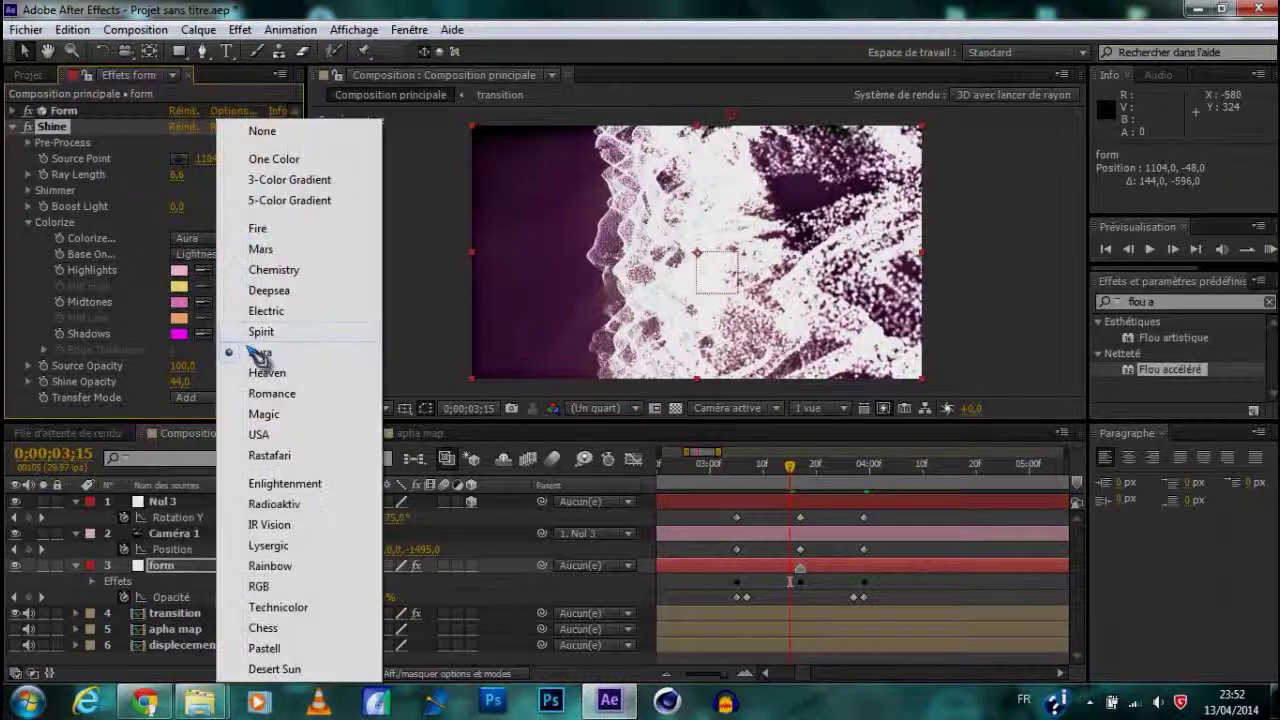
left_click(270, 455)
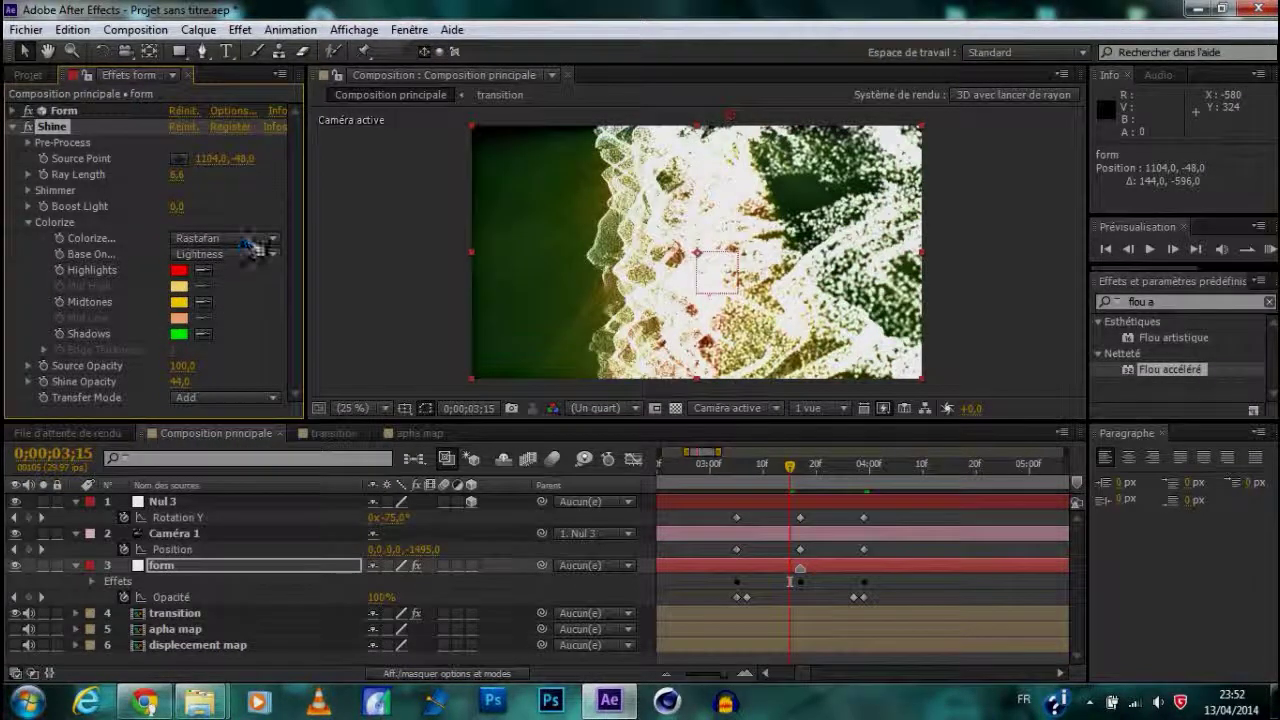
left_click(255, 243)
left_click(298, 414)
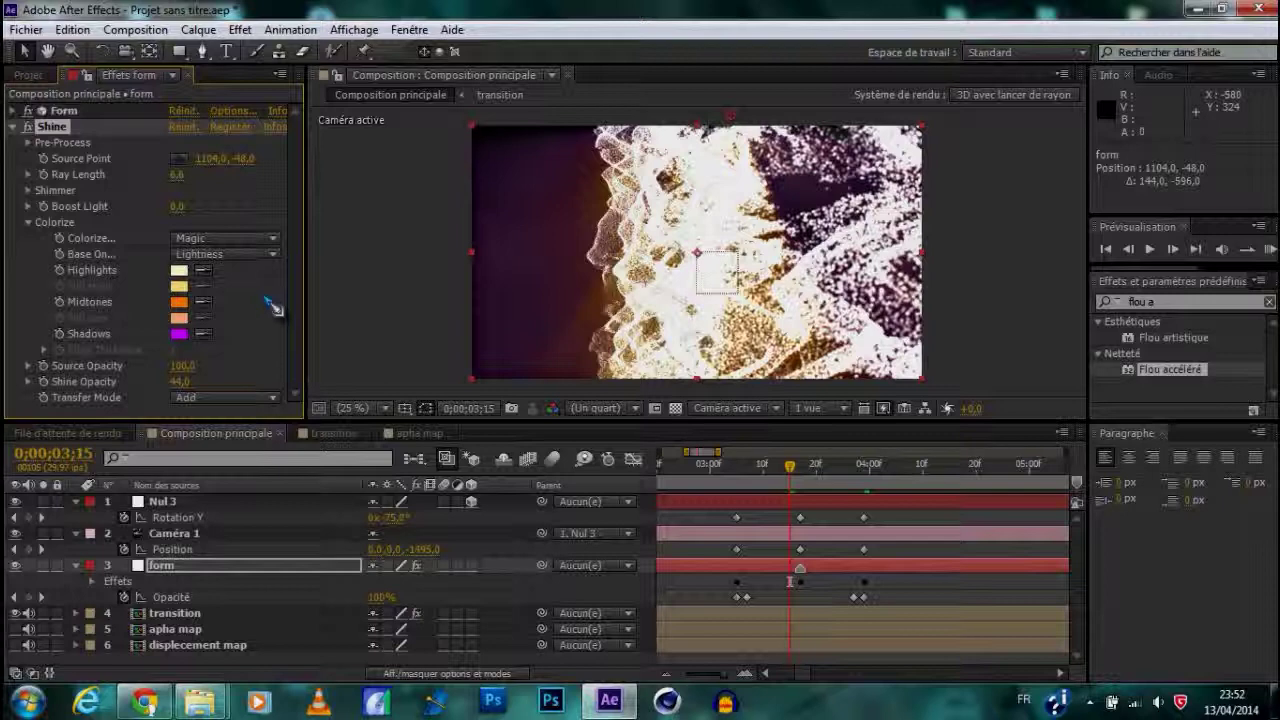
Inspect the Shine colours at several frames across the transition, between about 0;00;03;06 and 0;00;03;29
left_click_drag(803, 473, 850, 470)
left_click(865, 476)
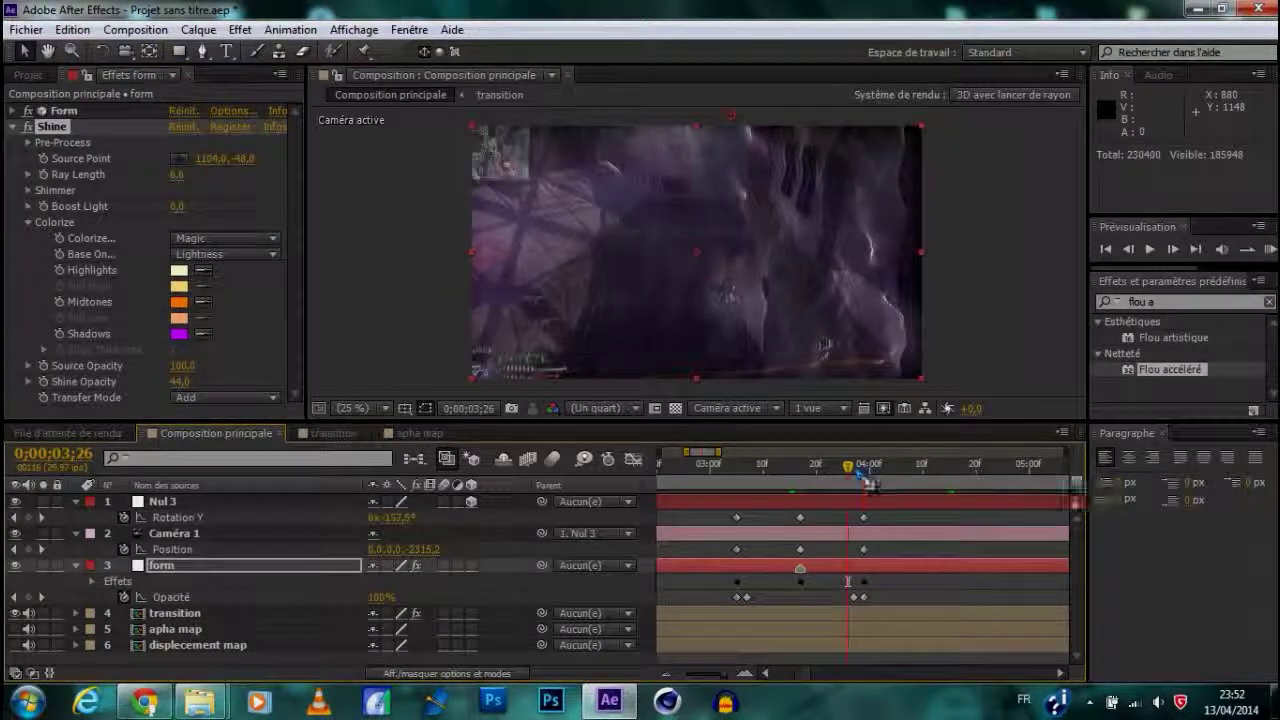
left_click(870, 474)
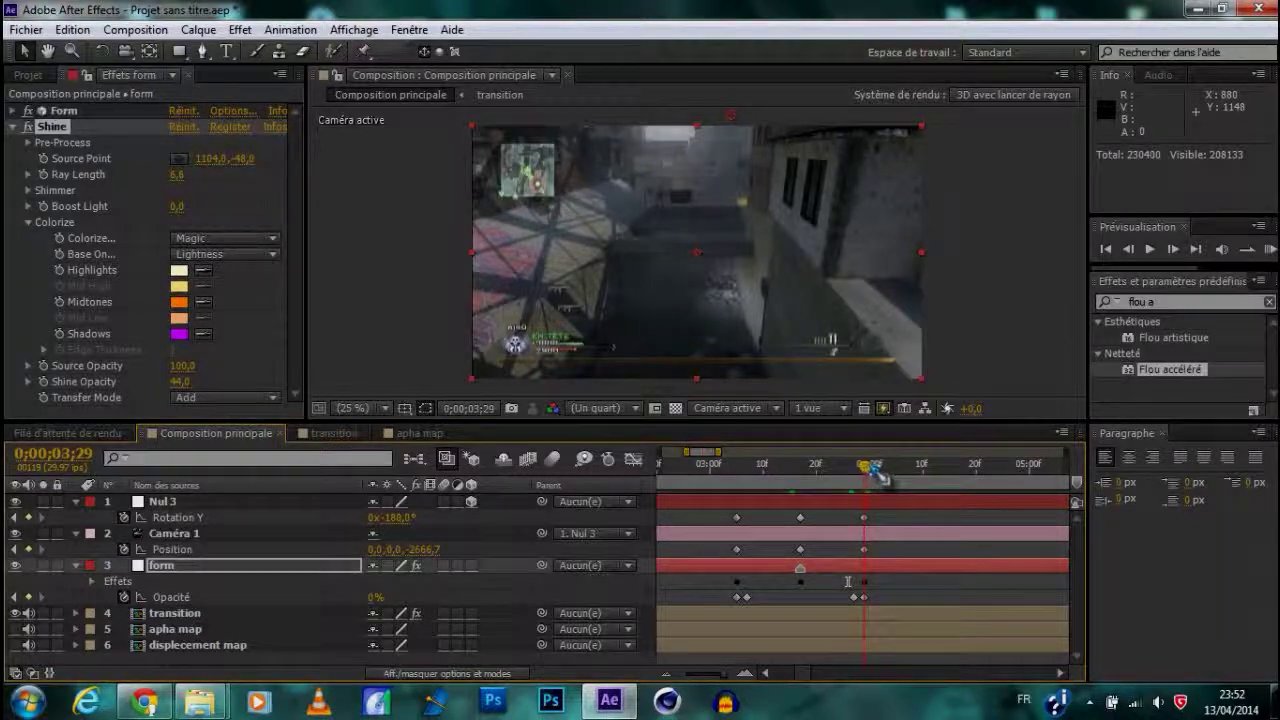
left_click(763, 472)
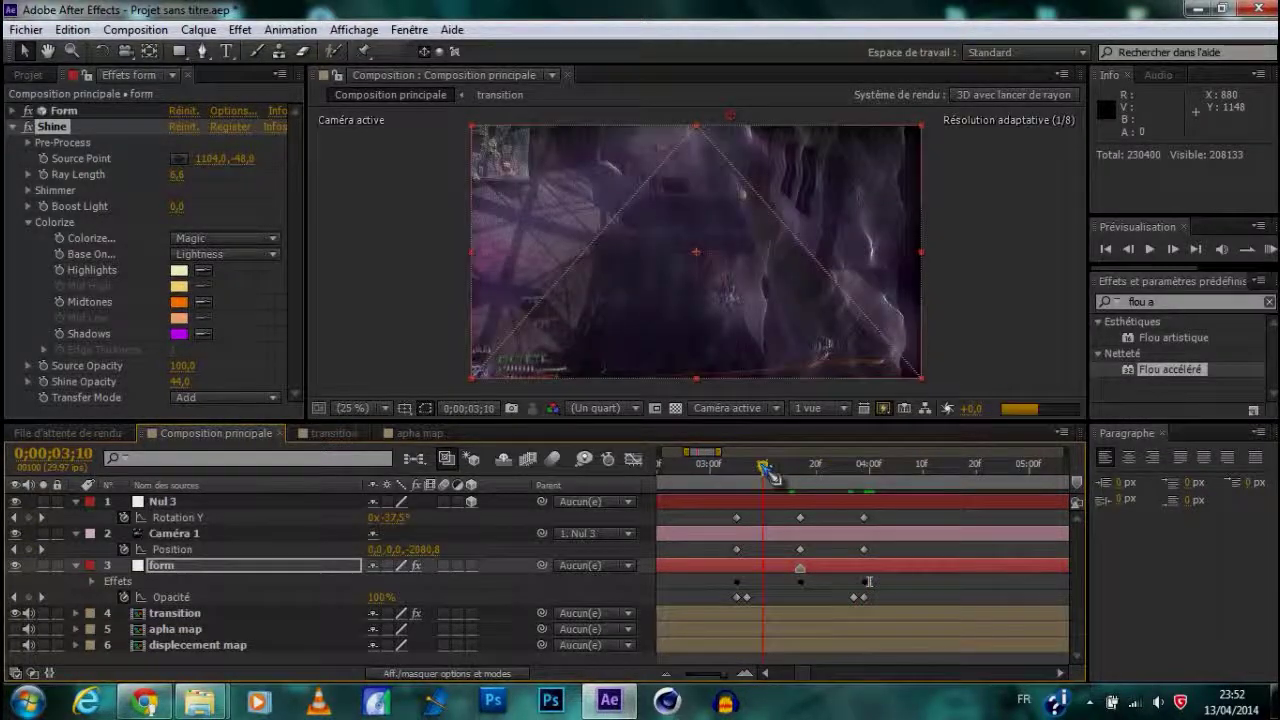
left_click(739, 475)
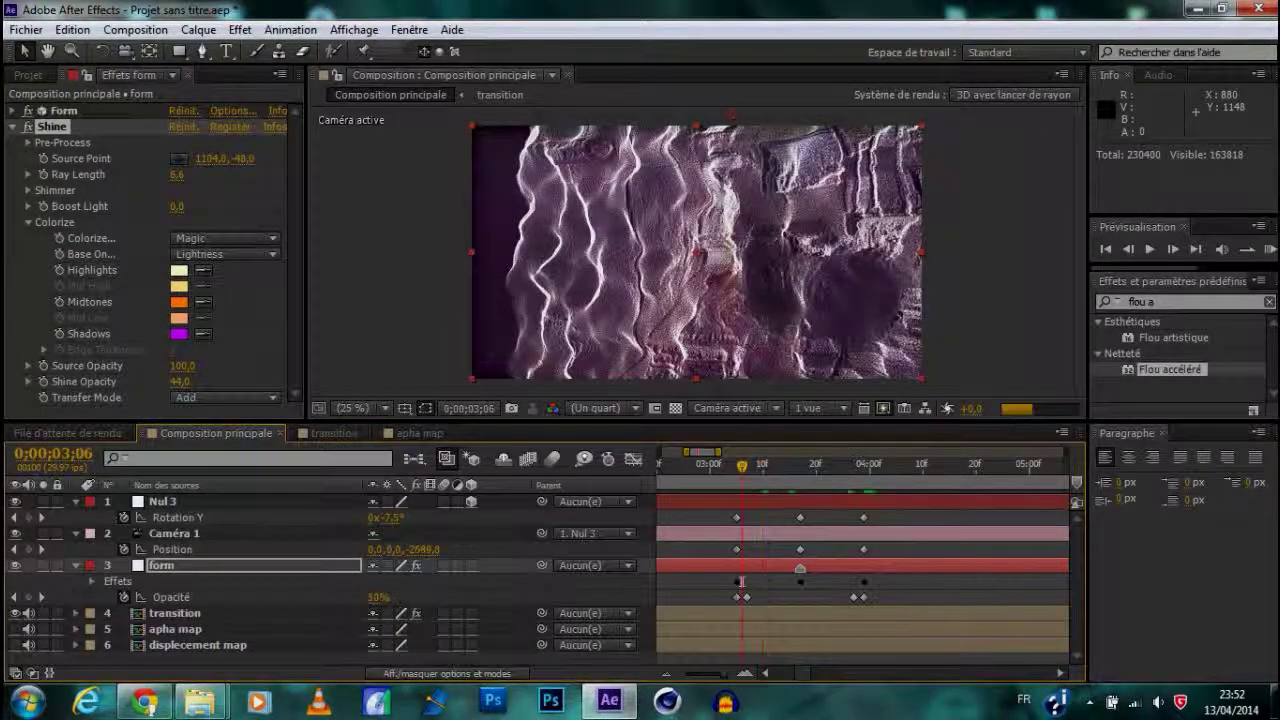
left_click_drag(741, 483, 830, 478)
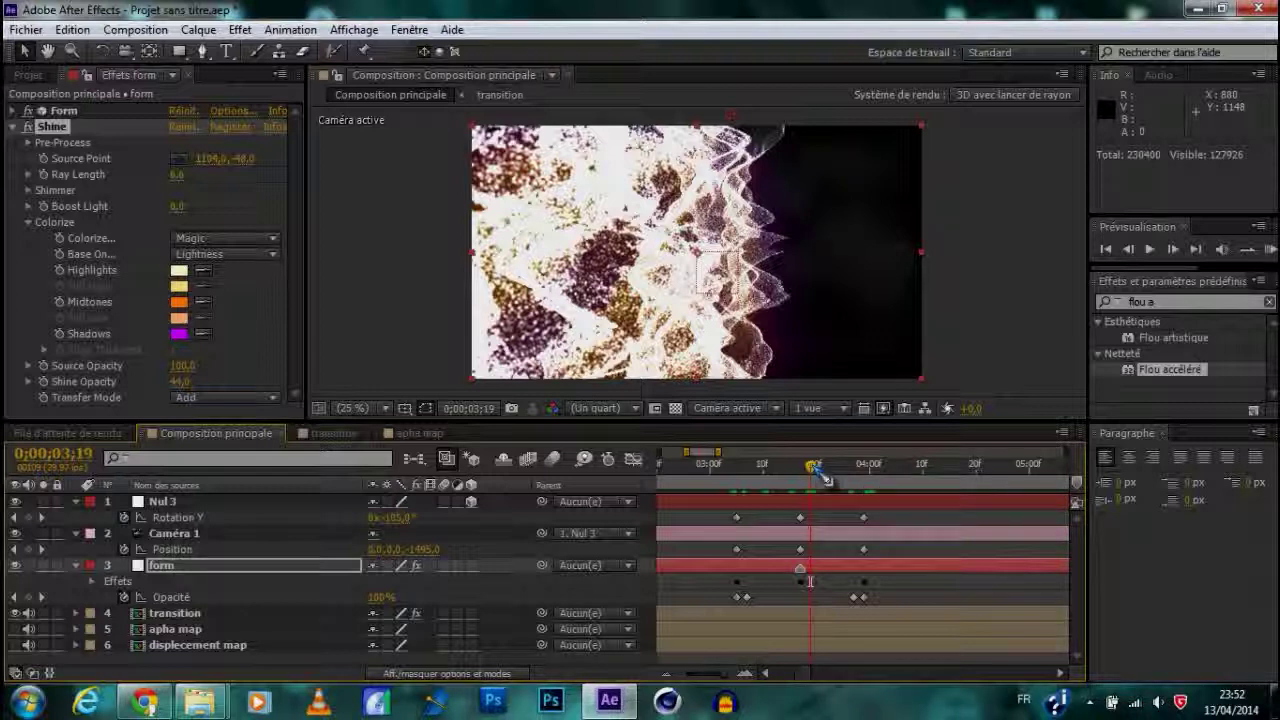
Apply the Lueur diffuse effect to the form layer with Seuil at about 85%, Rayon 0 and Intensité 0.3
left_click_drag(1206, 306, 1101, 300)
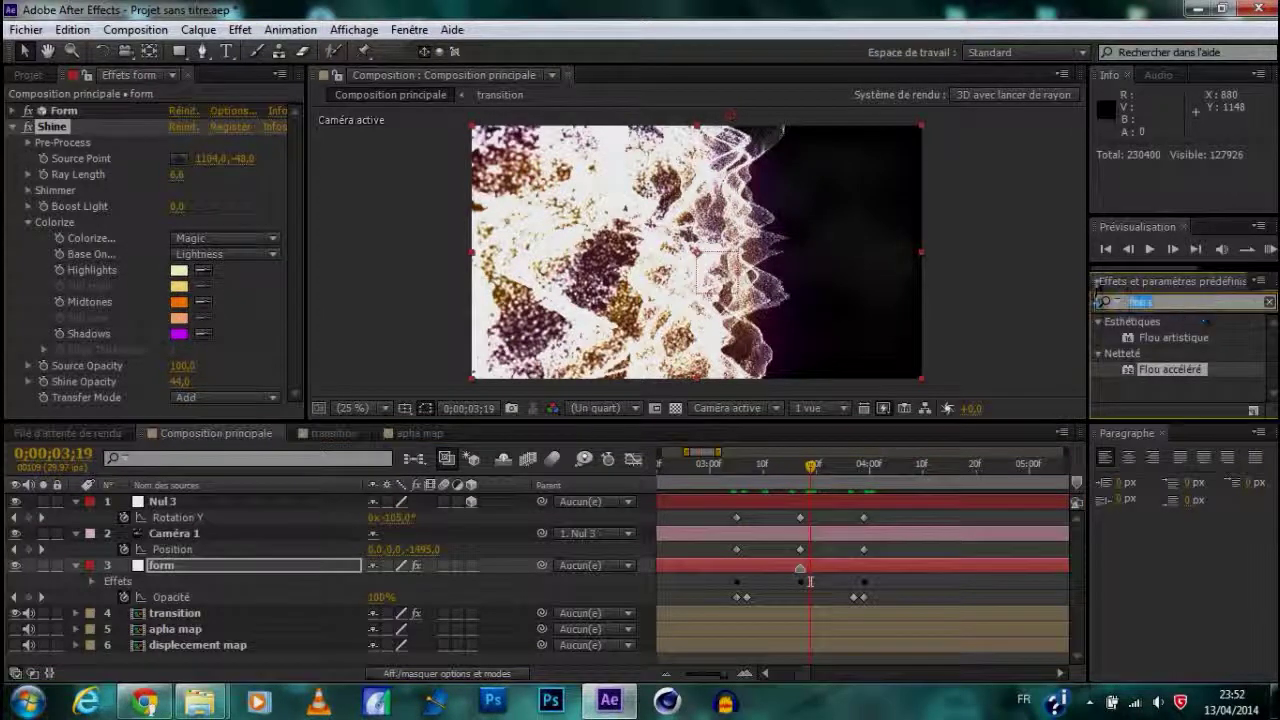
type("lueu")
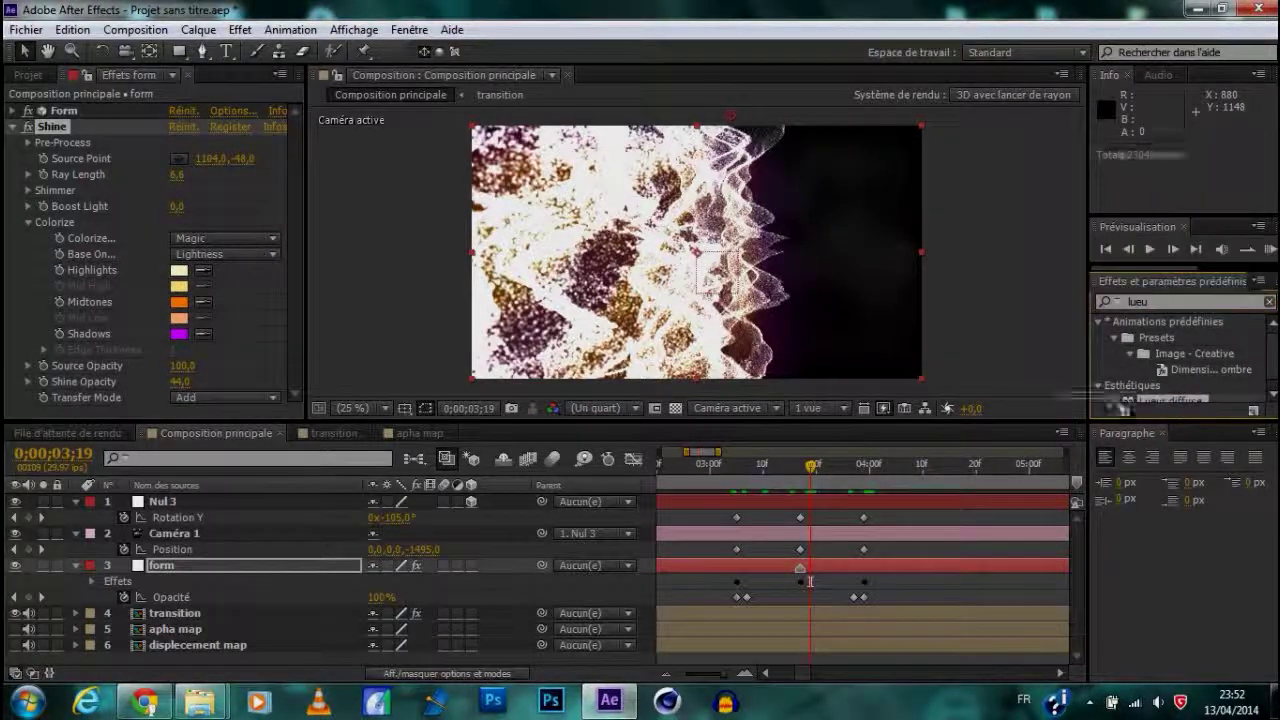
left_click(801, 549)
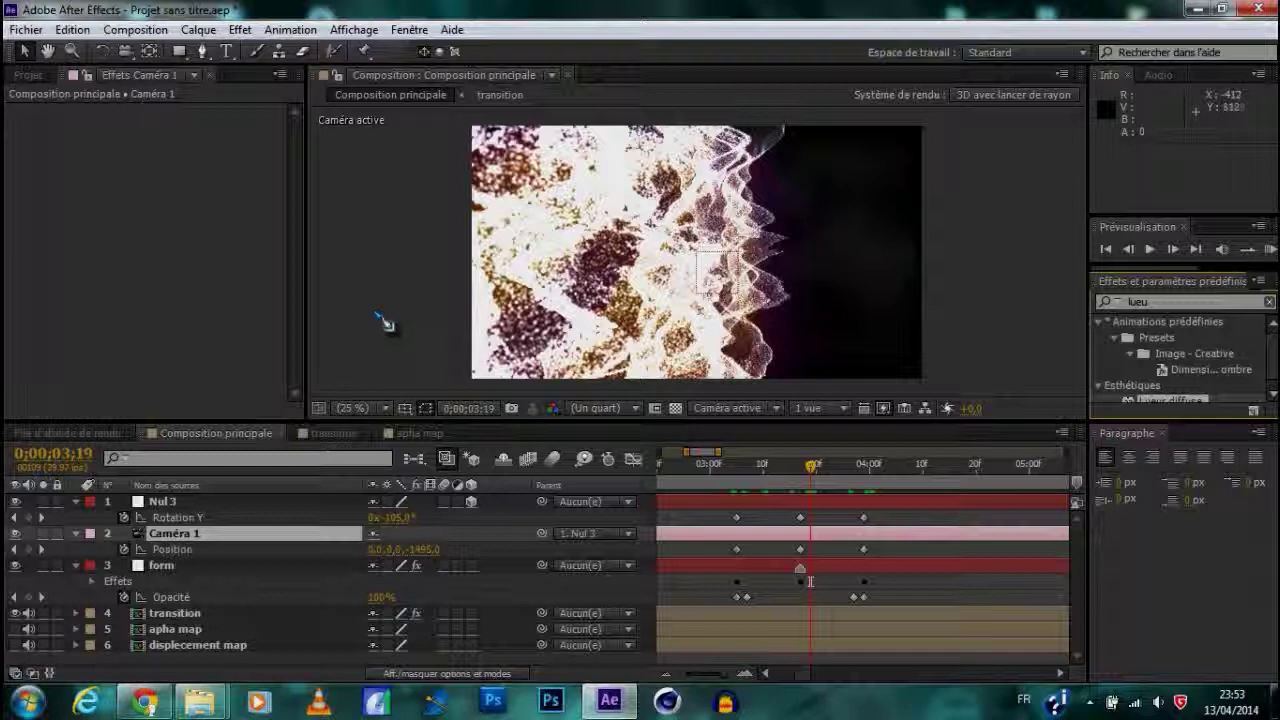
key("ctrl+z")
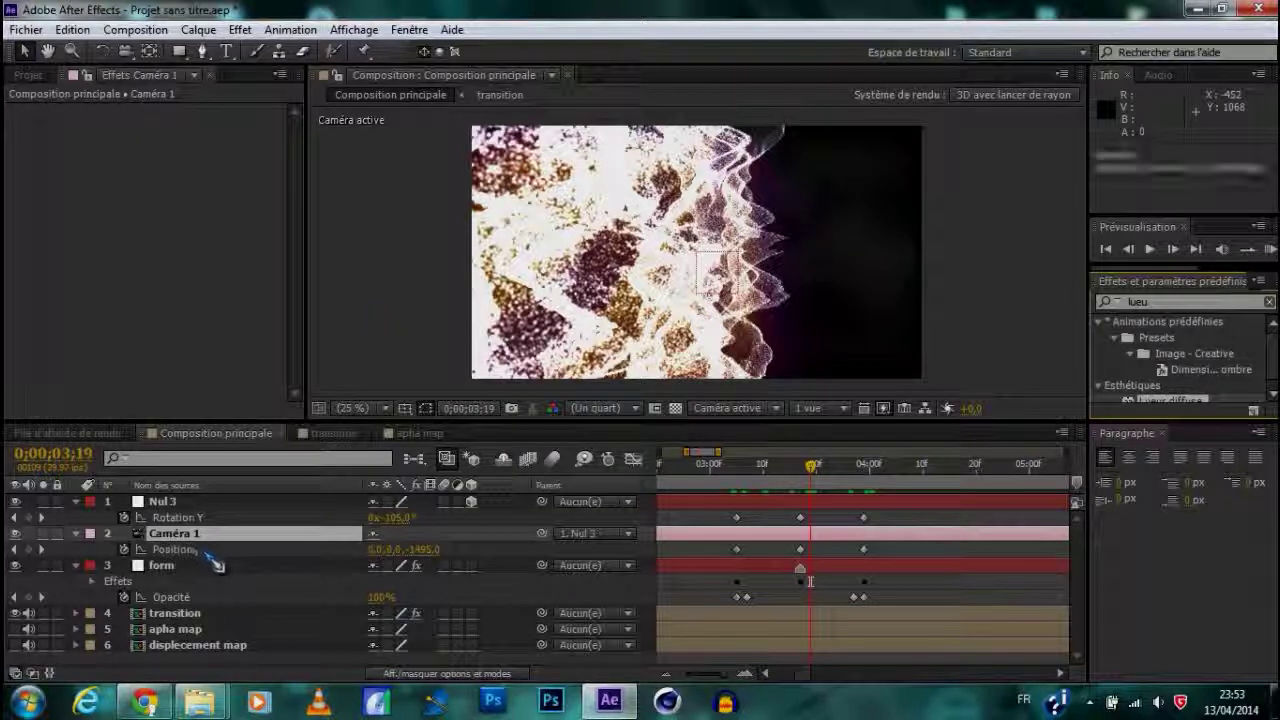
left_click(190, 570)
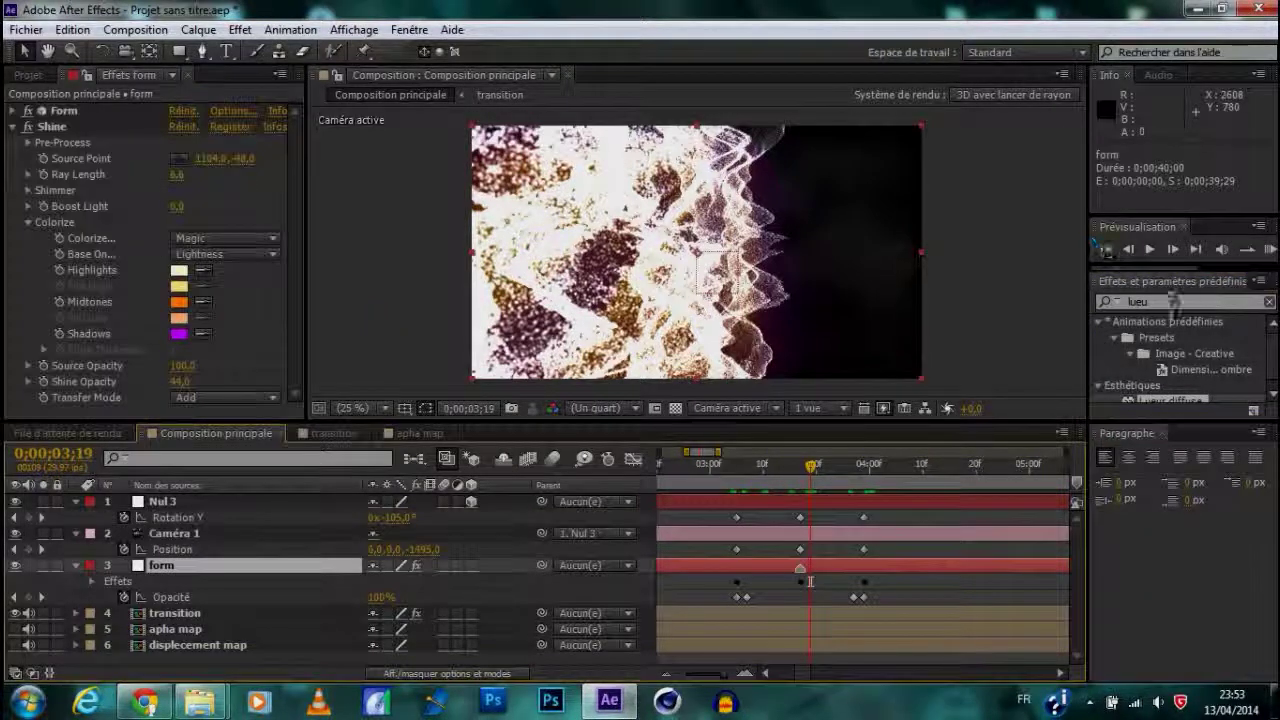
left_click_drag(1178, 401, 846, 580)
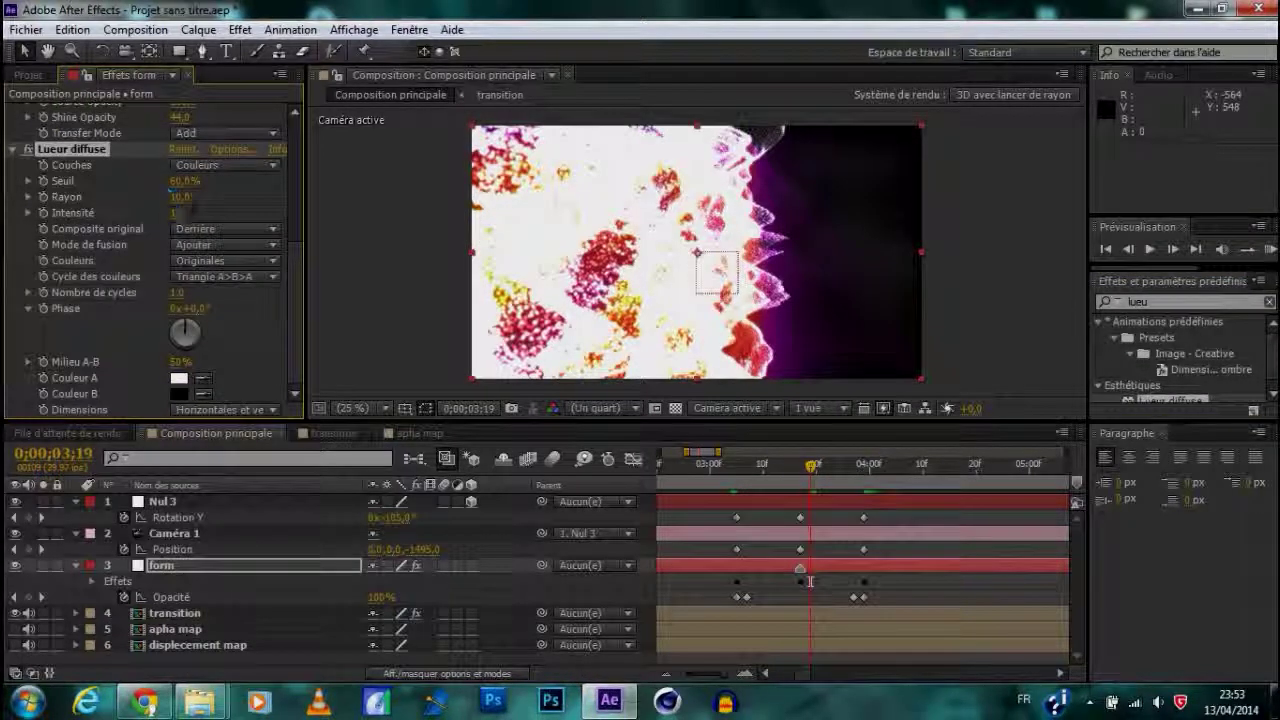
mouse_move(184, 181)
left_mouse_down()
mouse_move(146, 181)
mouse_move(220, 183)
mouse_move(212, 197)
mouse_move(171, 182)
mouse_move(160, 197)
mouse_move(182, 197)
mouse_move(166, 197)
left_mouse_up()
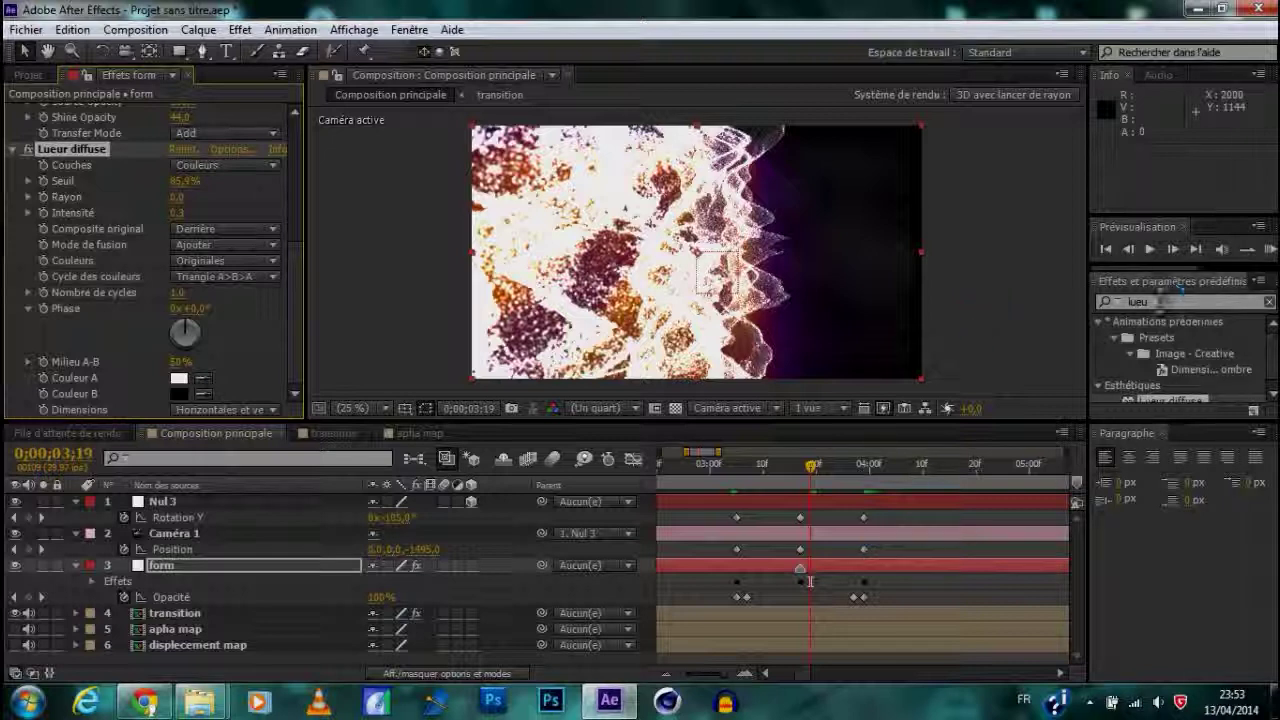
Find CC Vector Blur in the effects library and apply it to the form layer
left_click(1140, 301)
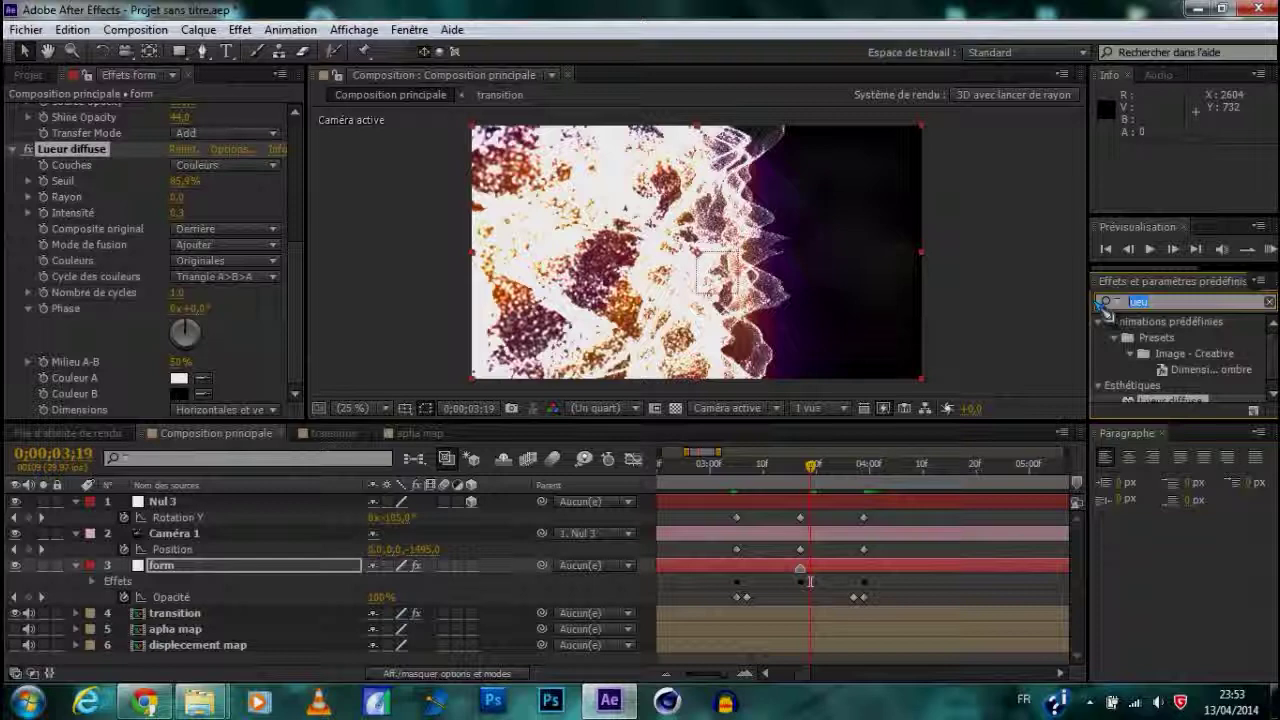
type("ve")
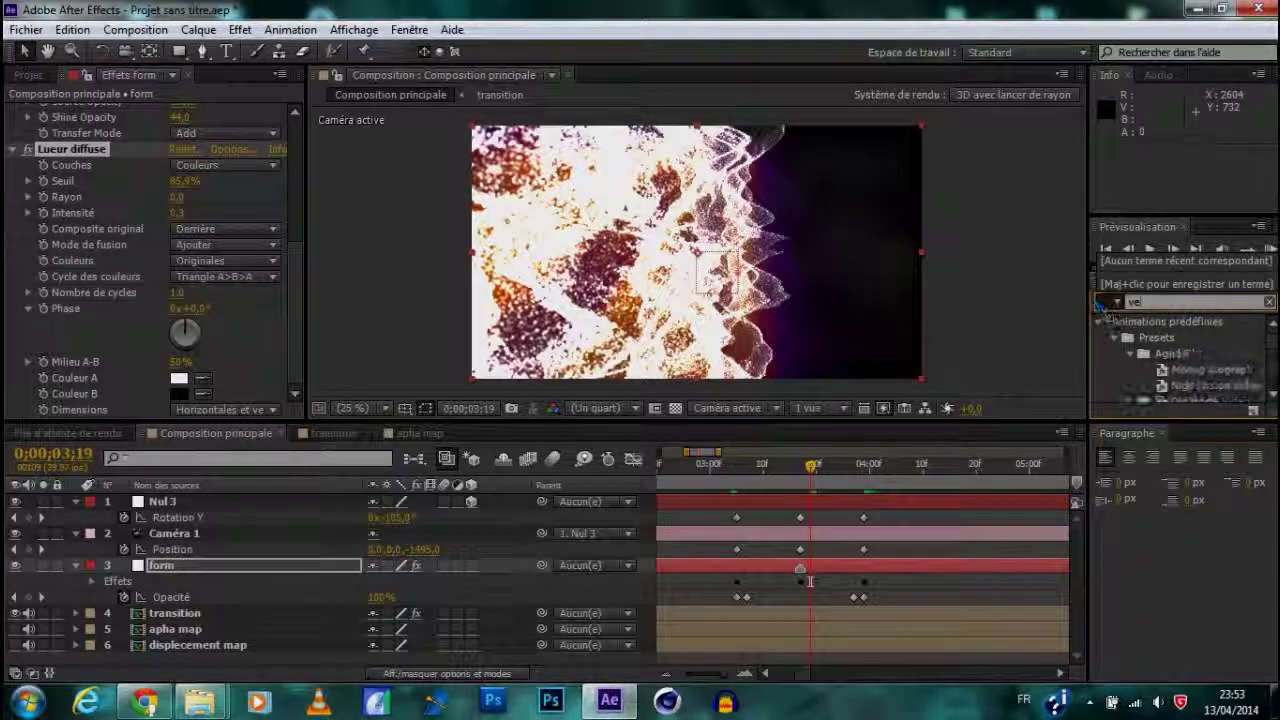
type("ct")
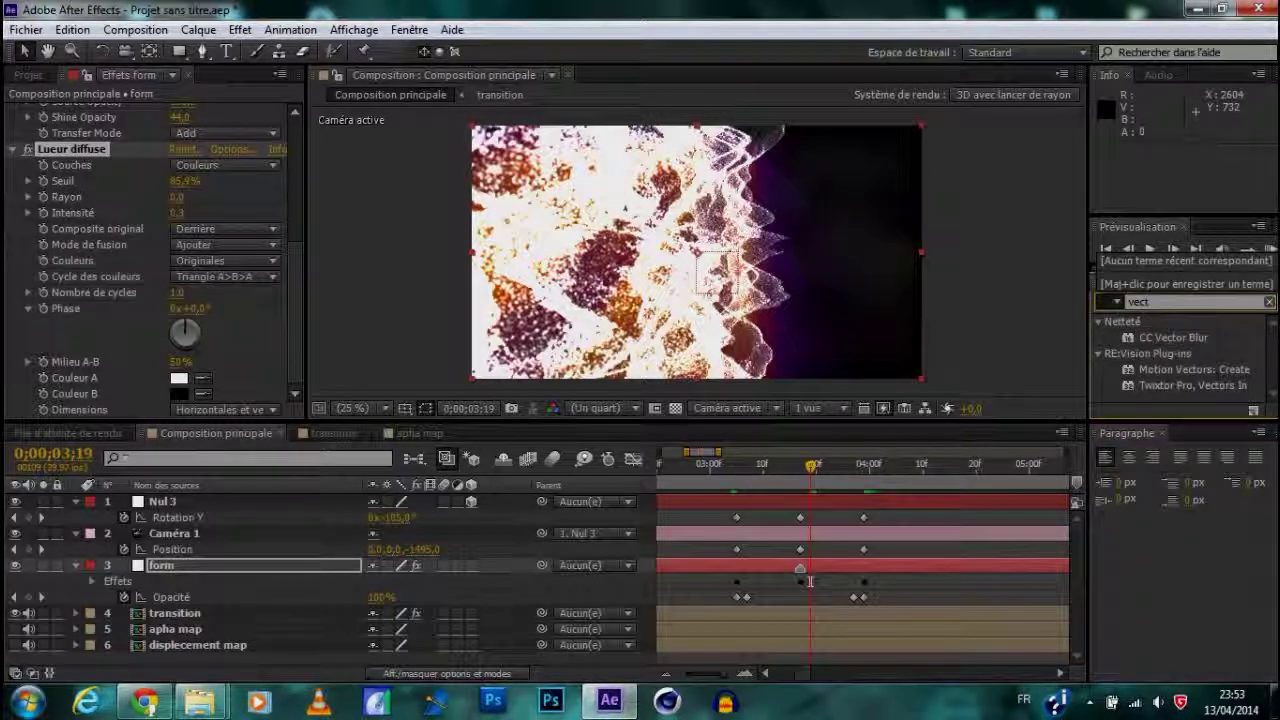
left_click_drag(1187, 350, 150, 345)
Move CC Vector Blur between Form and Shine in the effect stack and set its Amount to 2.5
scroll(106, 283, "up", 6)
left_click(13, 360)
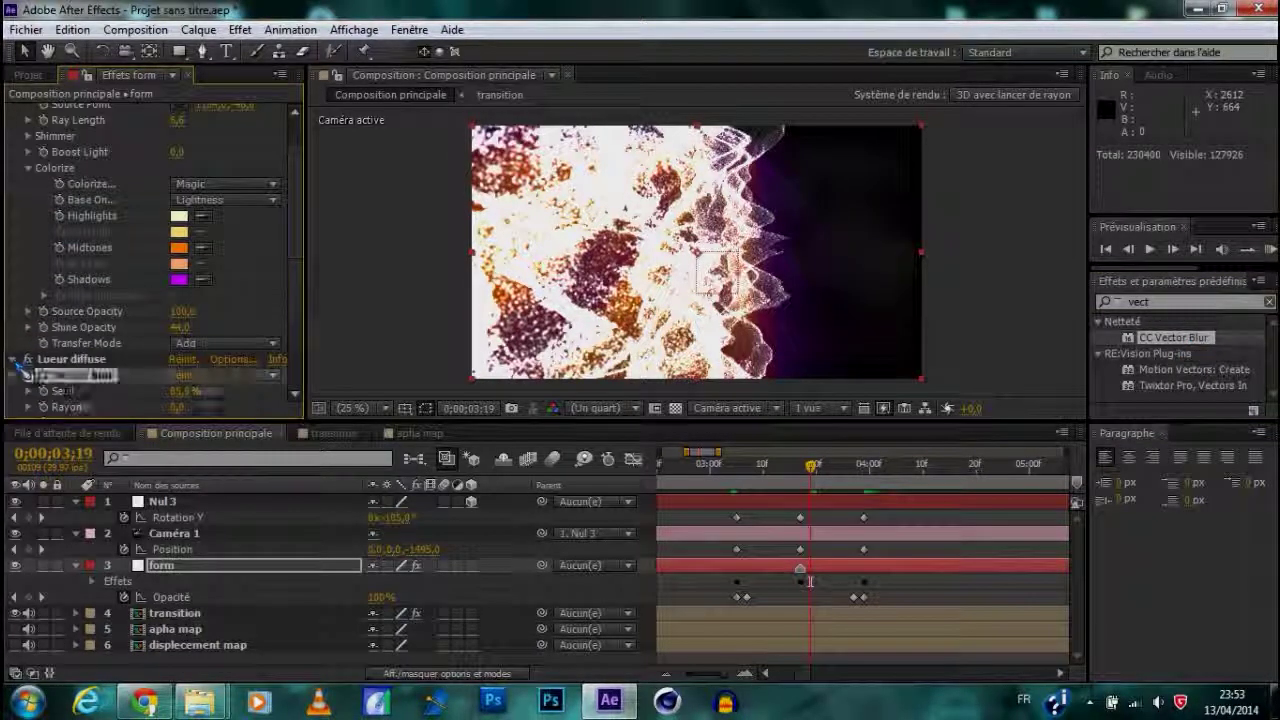
scroll(35, 240, "up", 2)
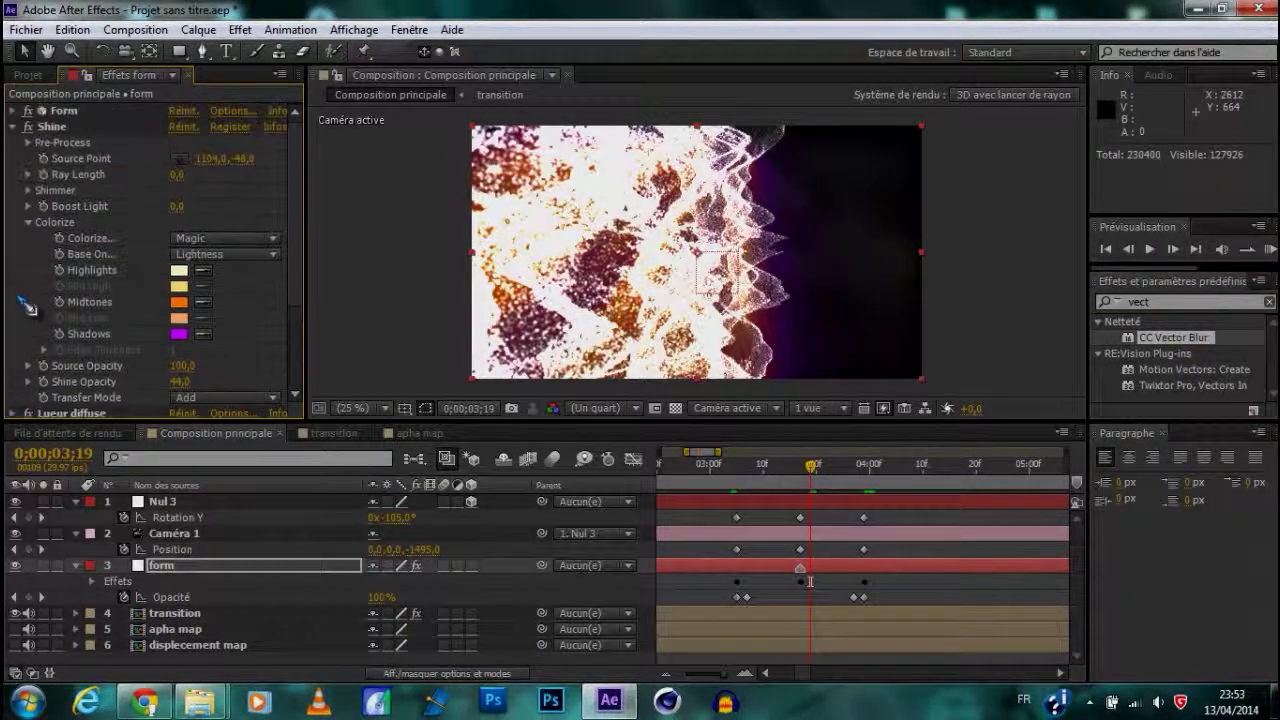
left_click(14, 127)
left_click_drag(75, 162, 104, 134)
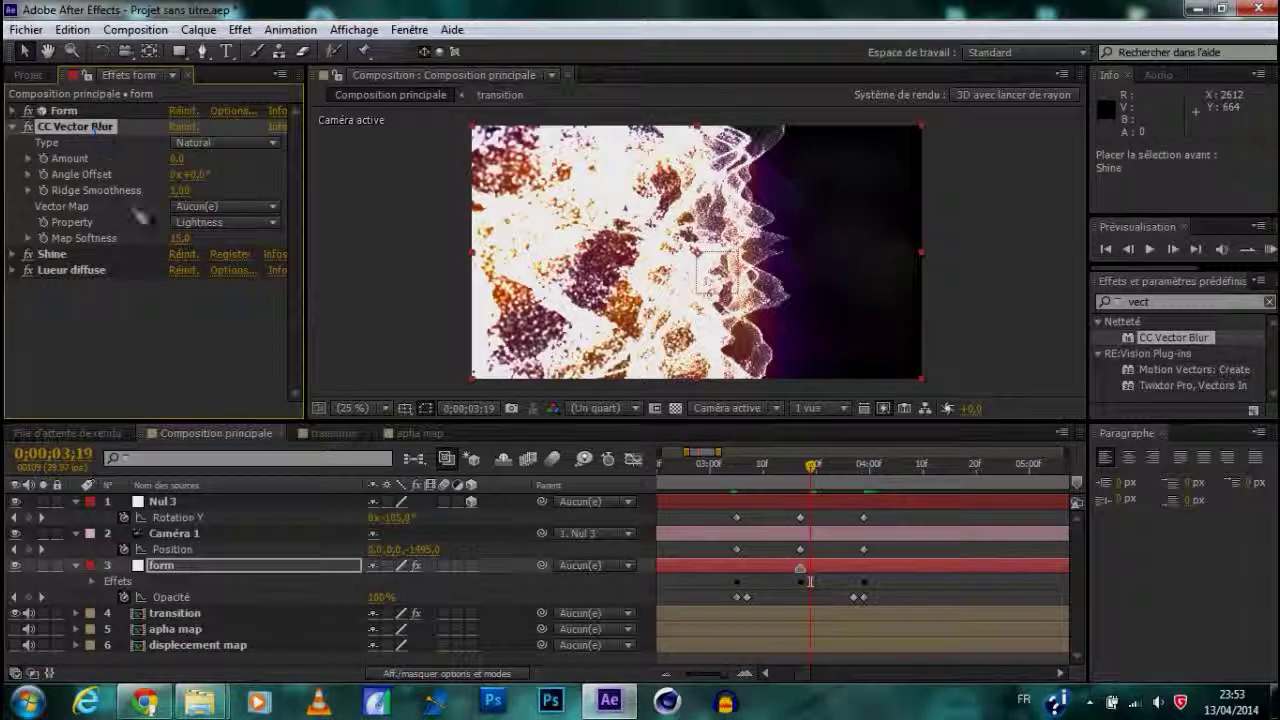
left_click_drag(177, 159, 95, 160)
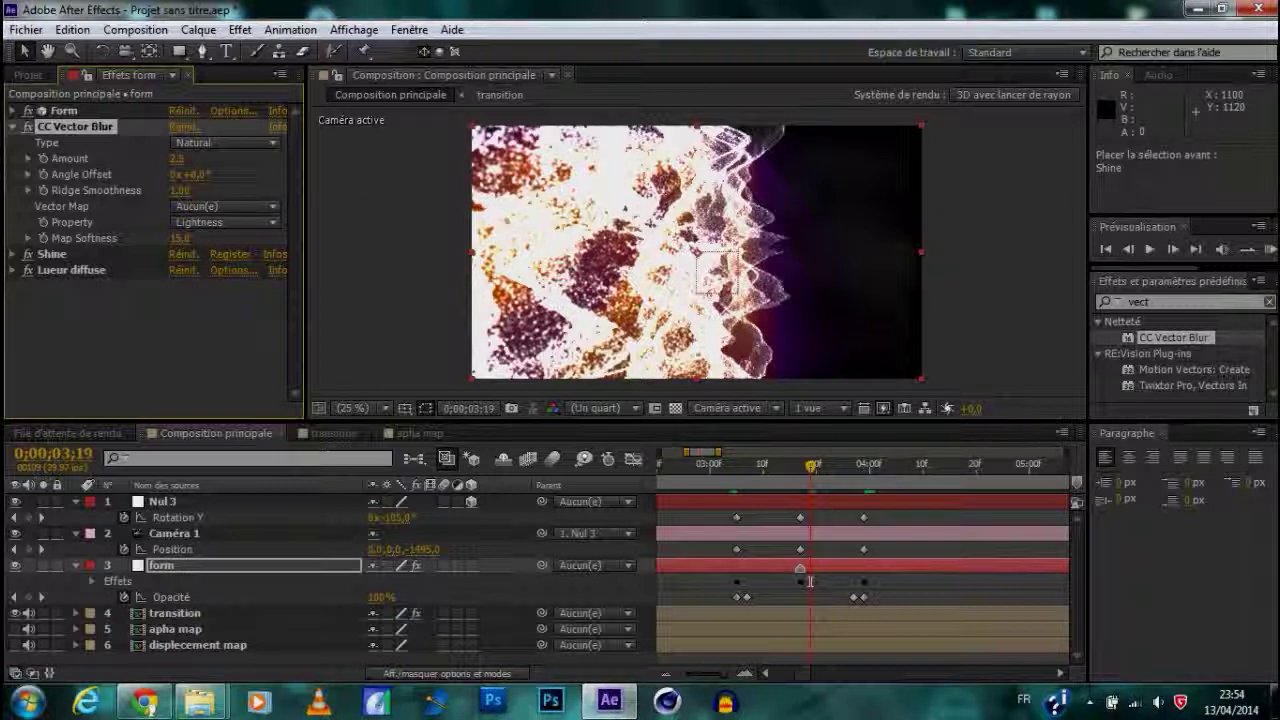
Preview the finished transition from about 0;00;03;03
left_click_drag(811, 466, 727, 480)
key("space")
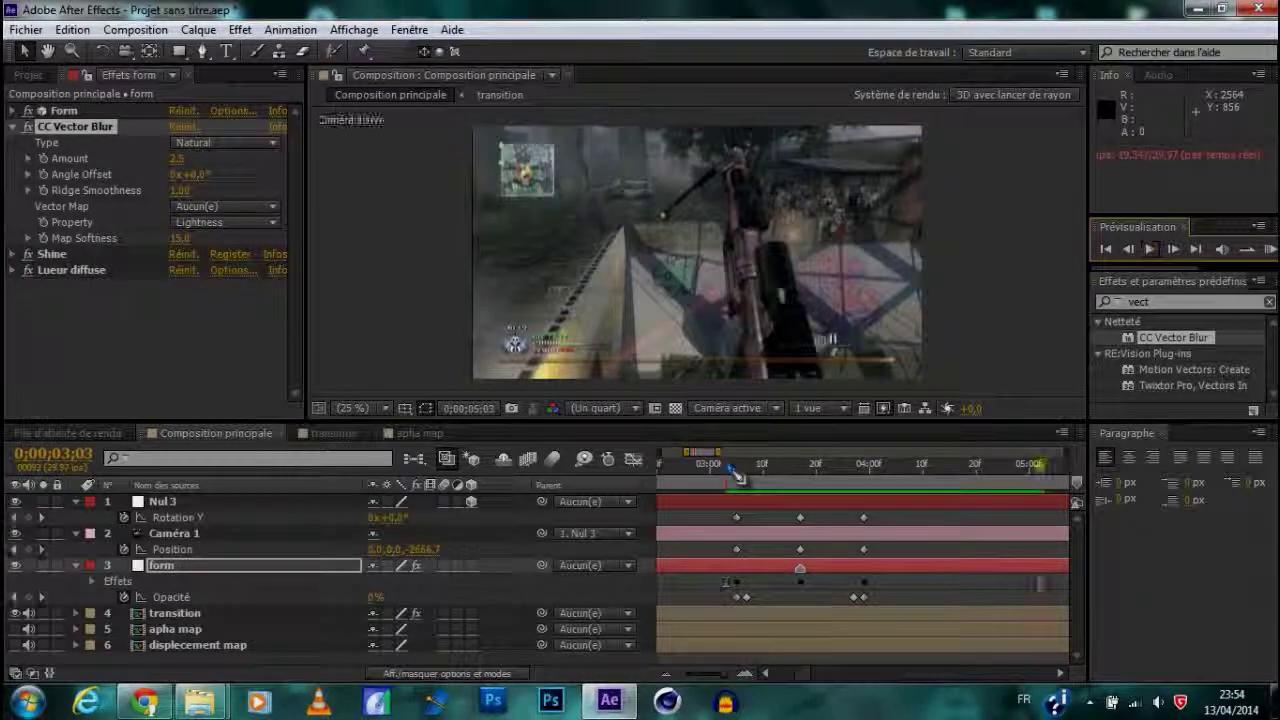
key("space")
left_click(1153, 250)
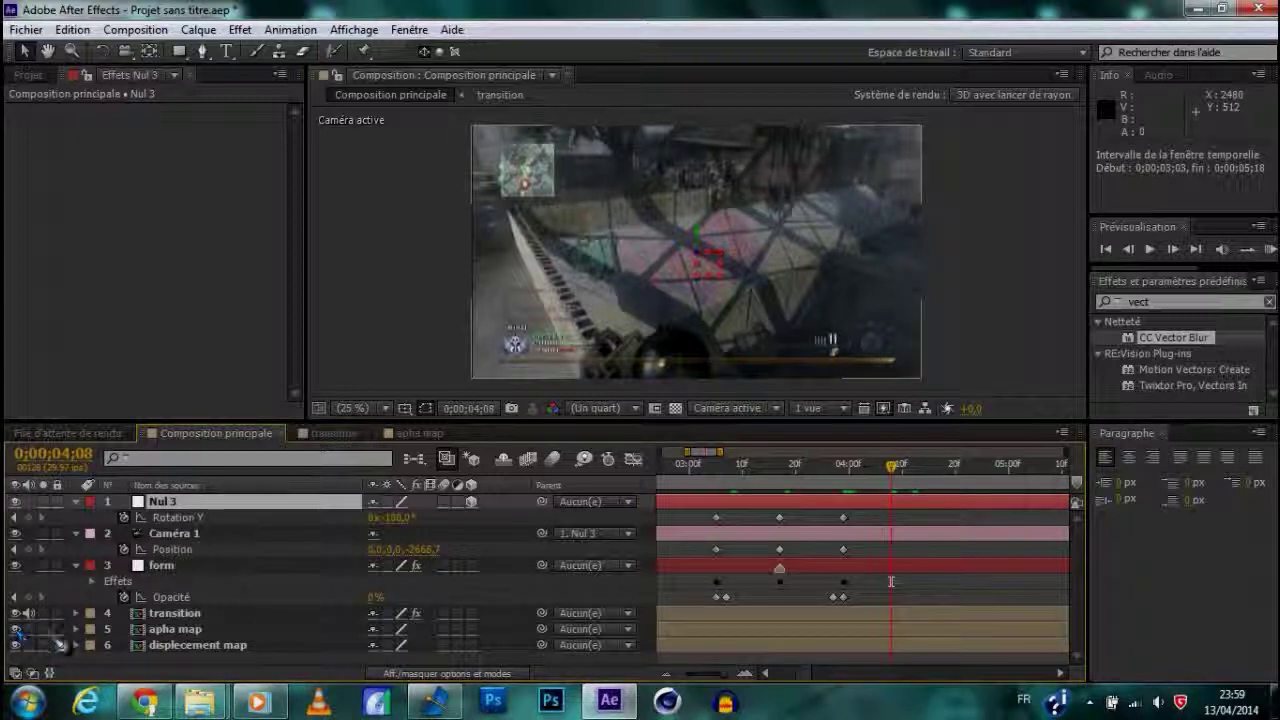
Hide the apha map and displecement map layers, and collapse the properties of the Nul 3, Caméra 1 and form layers
left_click(16, 629)
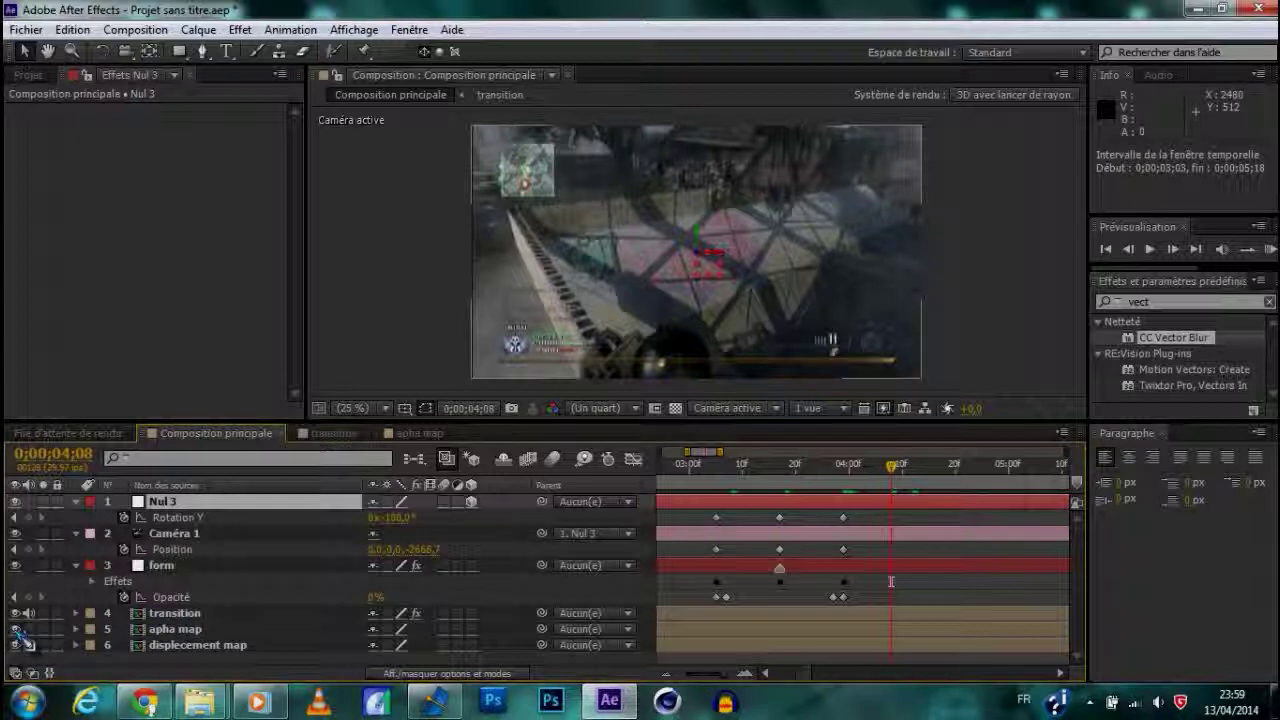
left_click(15, 645)
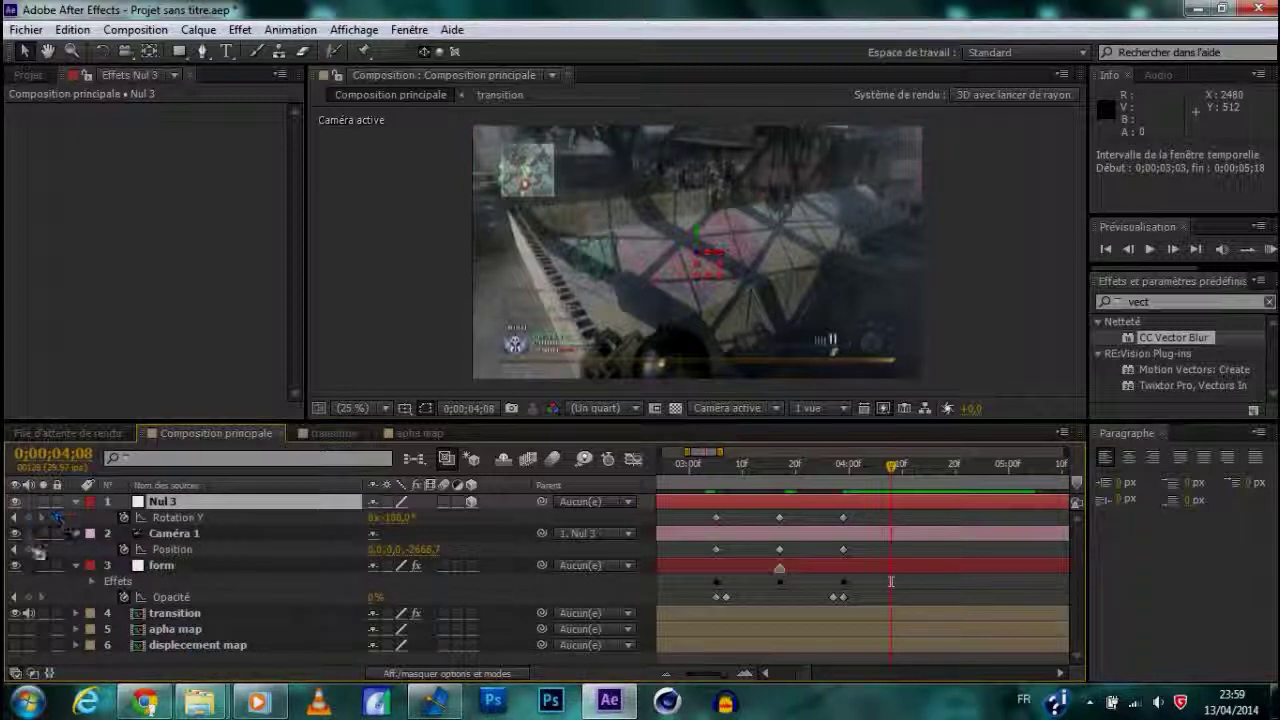
left_click(75, 501)
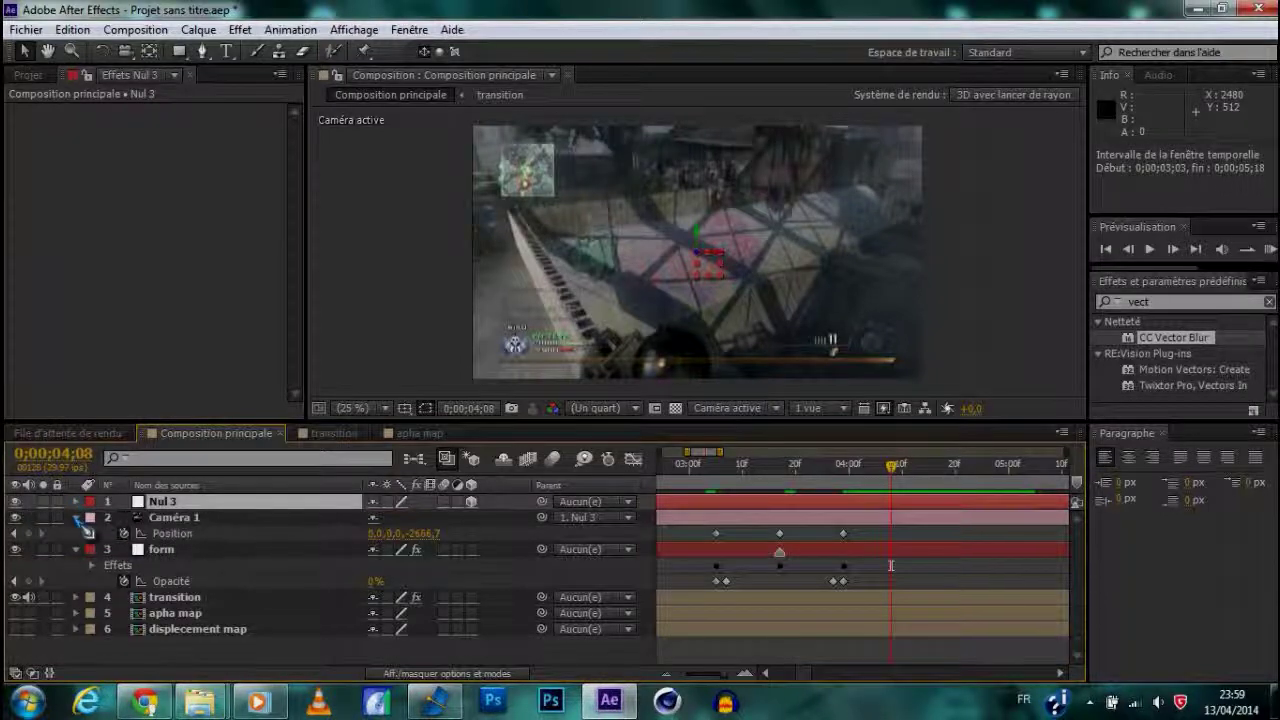
left_click(75, 517)
left_click(76, 533)
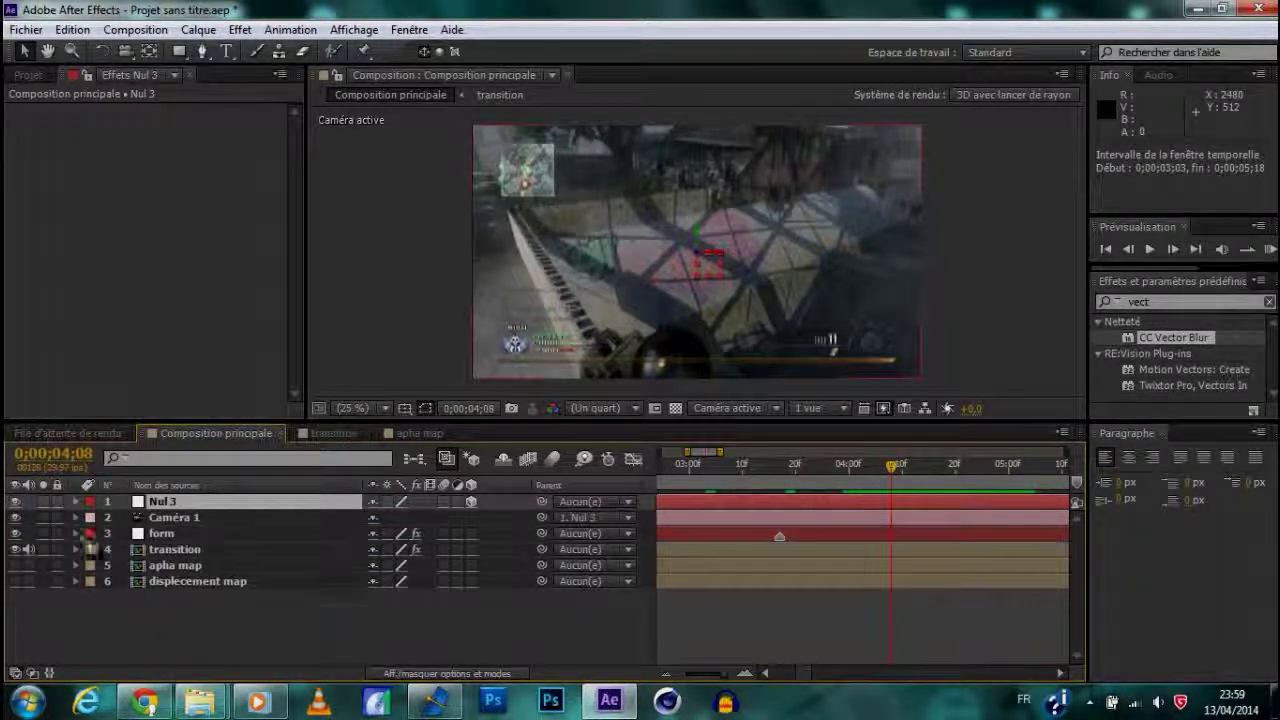
left_click(786, 618)
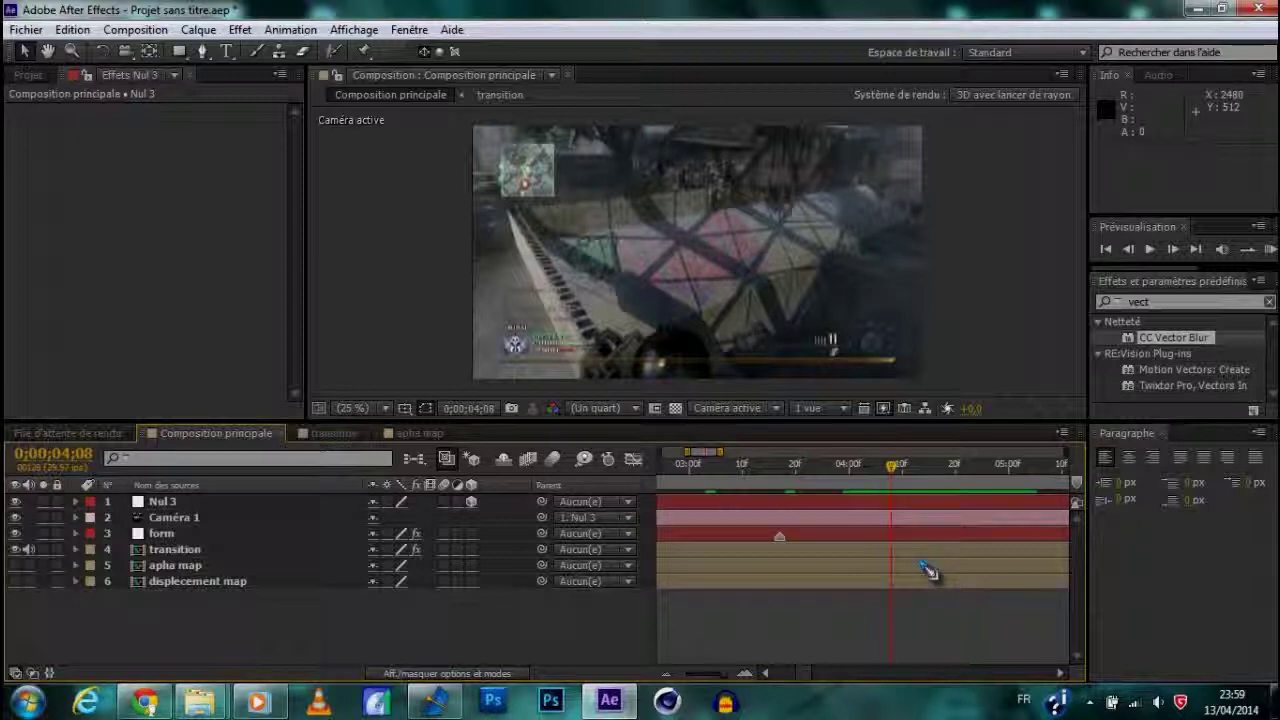